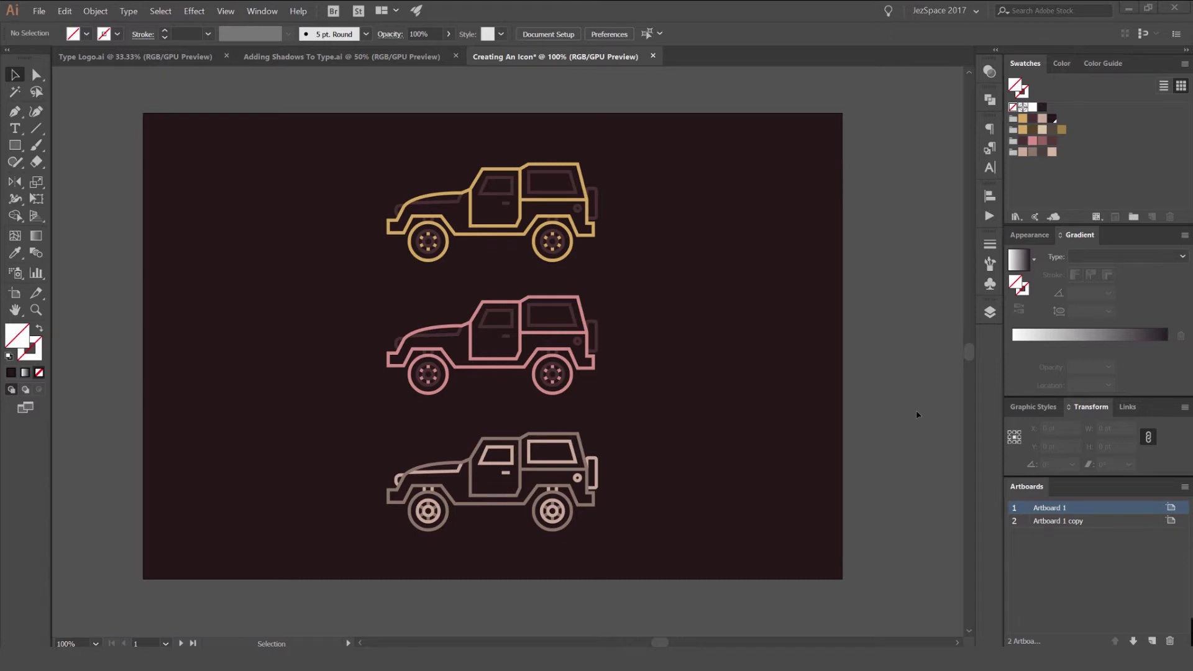
{"action": "scroll", "coordinate": [482, 179], "scroll_direction": "up", "scroll_amount": 2}
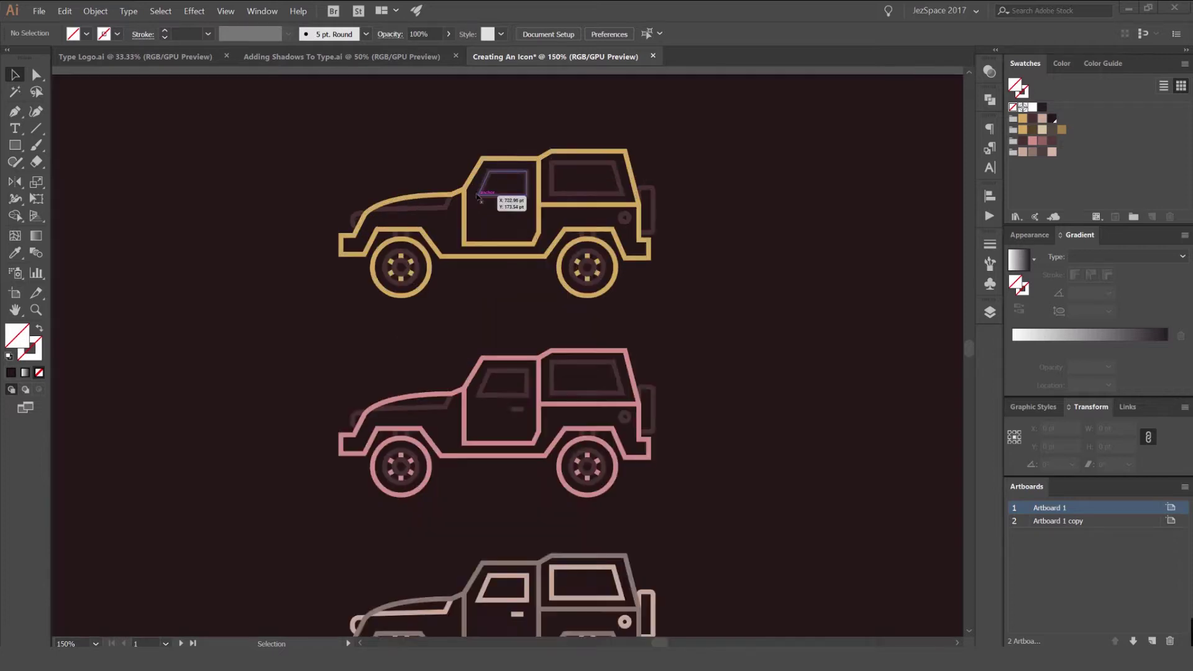
{"action": "scroll", "coordinate": [398, 228], "scroll_direction": "up", "scroll_amount": 1}
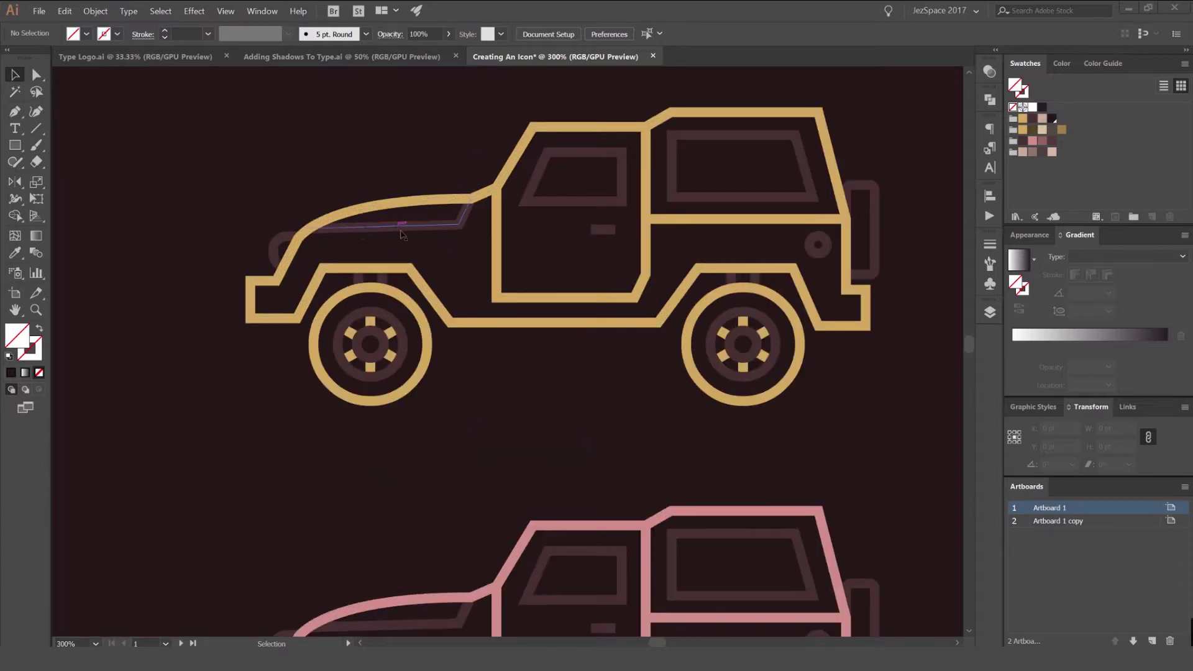
{"action": "scroll", "coordinate": [542, 259], "scroll_direction": "down", "scroll_amount": 4}
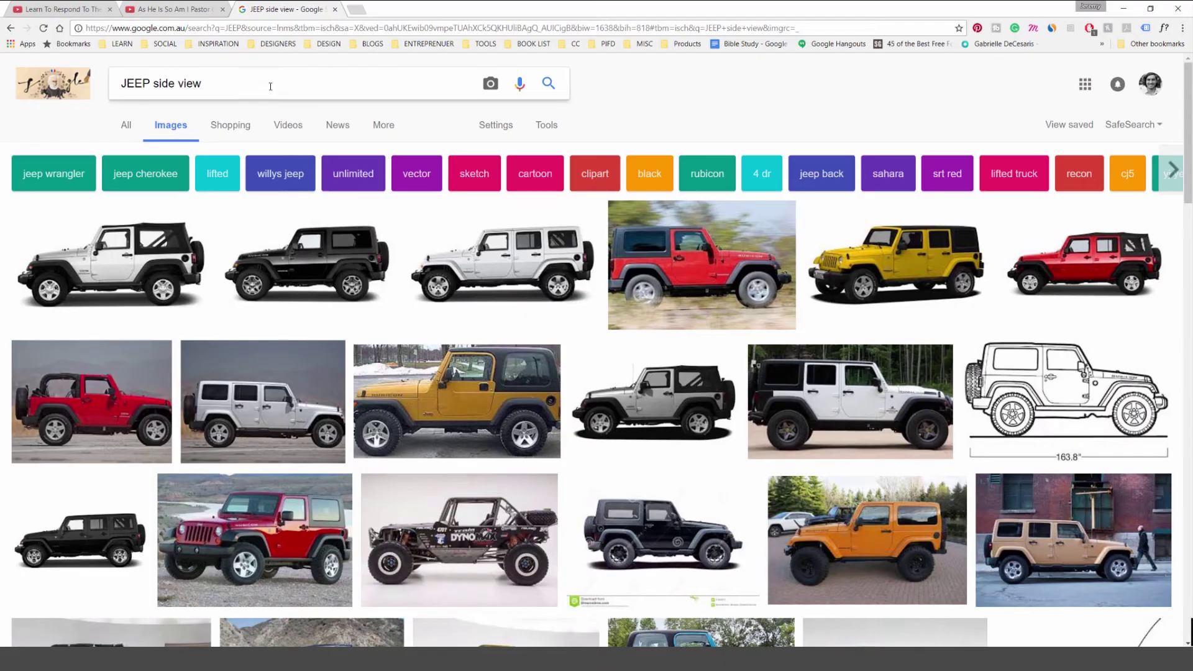
Browse the "JEEP side view" image results in the browser, open the white two-door Jeep Wrangler photo and copy the image.
{"action": "left_click_drag", "start_coordinate": [271, 87], "coordinate": [110, 80]}
{"action": "left_click", "coordinate": [258, 89]}
{"action": "scroll", "coordinate": [313, 212], "scroll_direction": "down", "scroll_amount": 5}
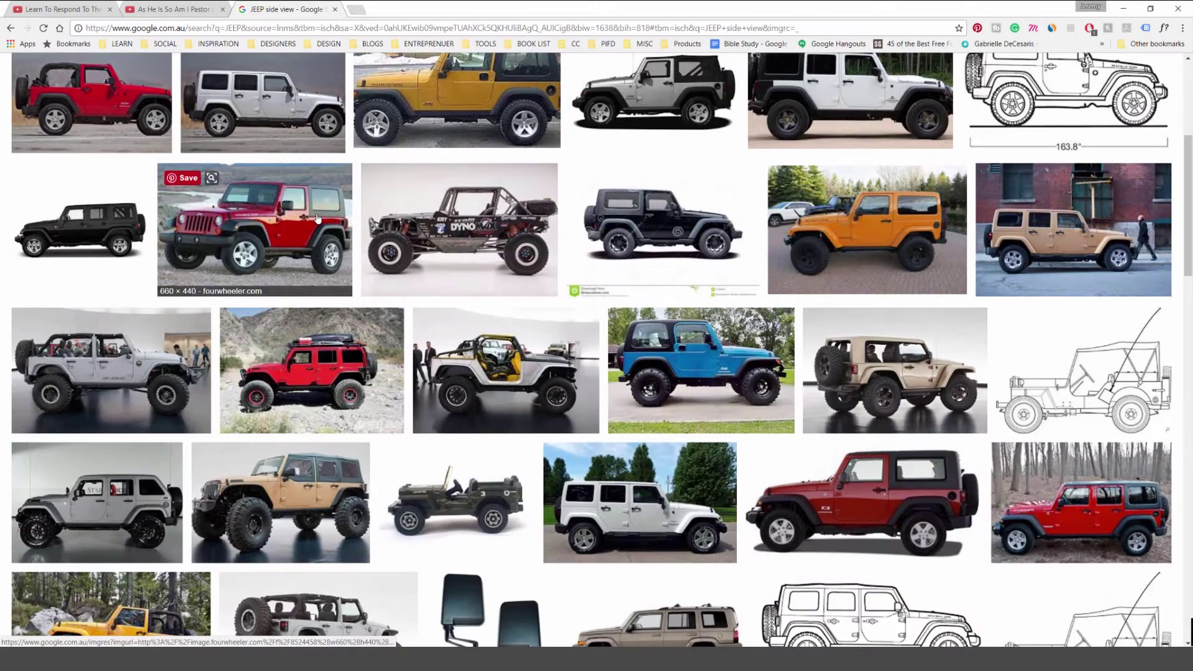
{"action": "scroll", "coordinate": [316, 219], "scroll_direction": "down", "scroll_amount": 4}
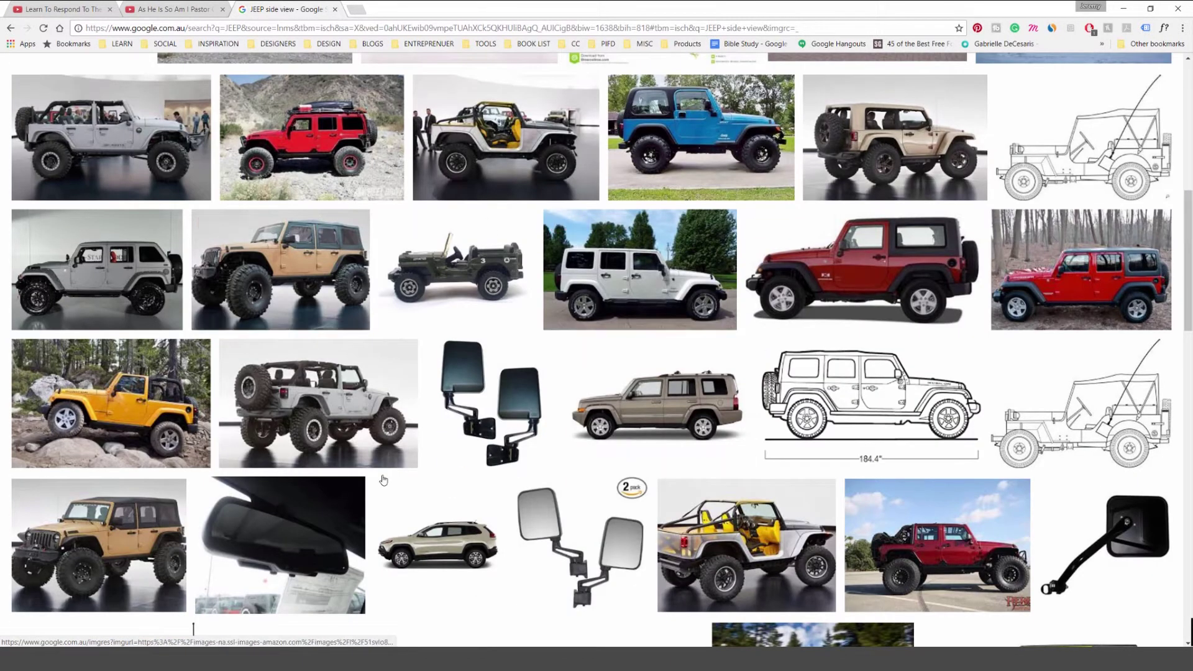
{"action": "scroll", "coordinate": [247, 457], "scroll_direction": "down", "scroll_amount": 3}
{"action": "scroll", "coordinate": [284, 458], "scroll_direction": "up", "scroll_amount": 11}
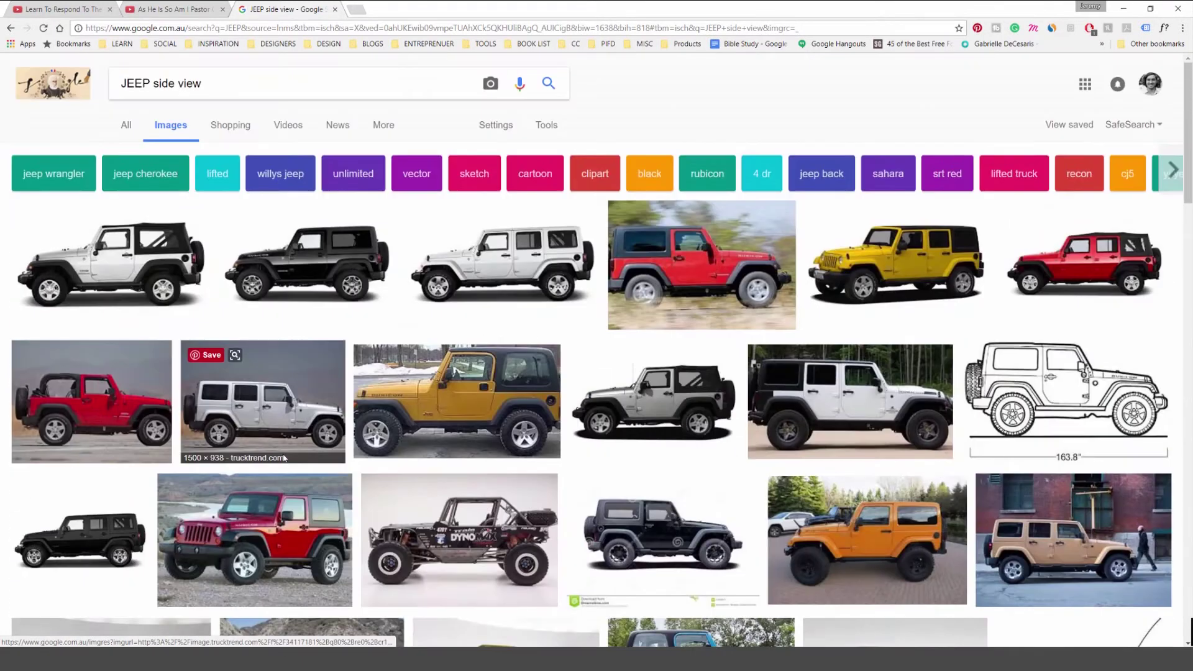
{"action": "left_click", "coordinate": [112, 264]}
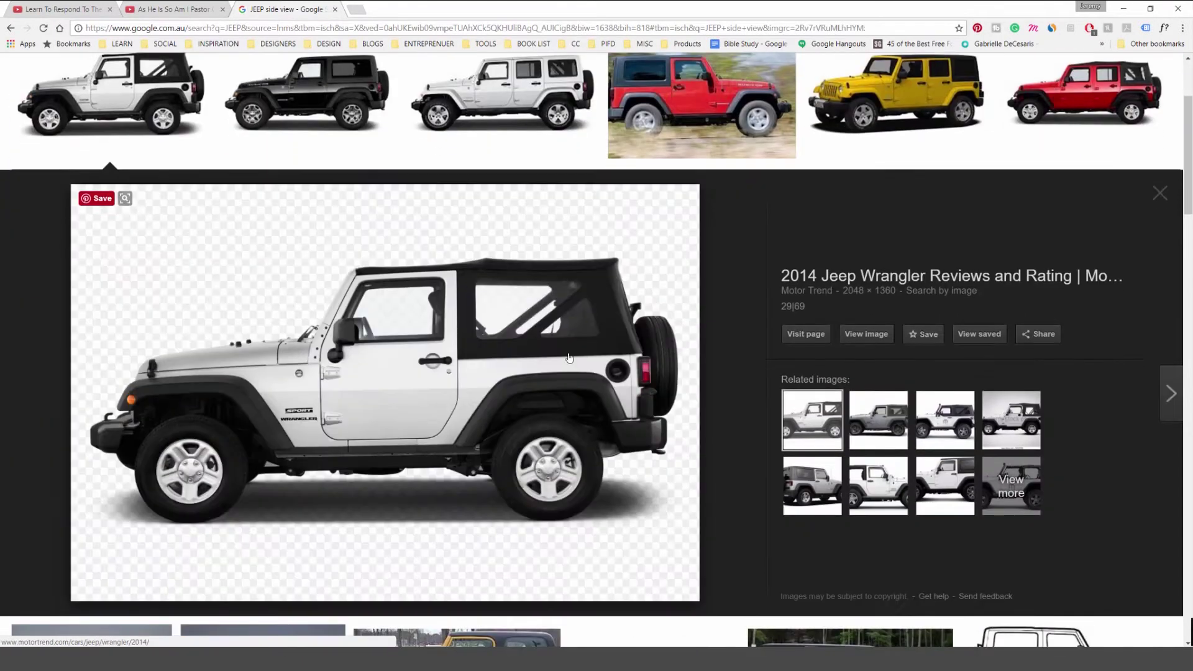
{"action": "right_click", "coordinate": [476, 362]}
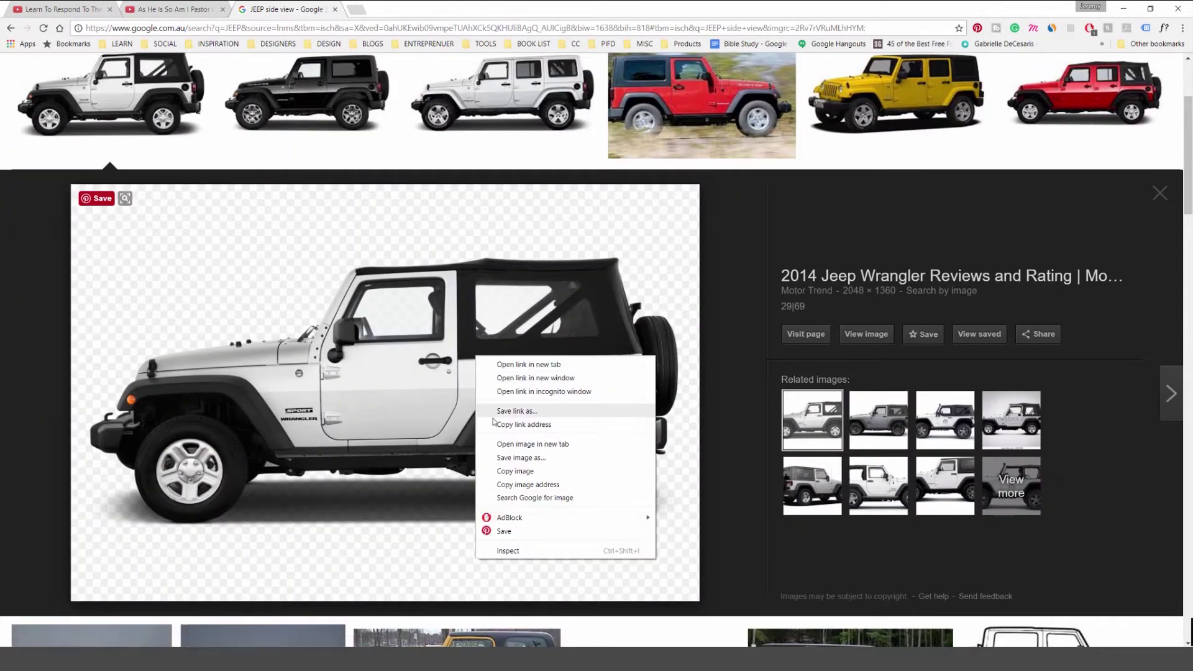
{"action": "left_click", "coordinate": [513, 472]}
Switch back to Illustrator, paste the jeep photo, scale it down to about 1150 pt wide and centre it on the blank white artboard.
{"action": "key", "text": "alt+Tab"}
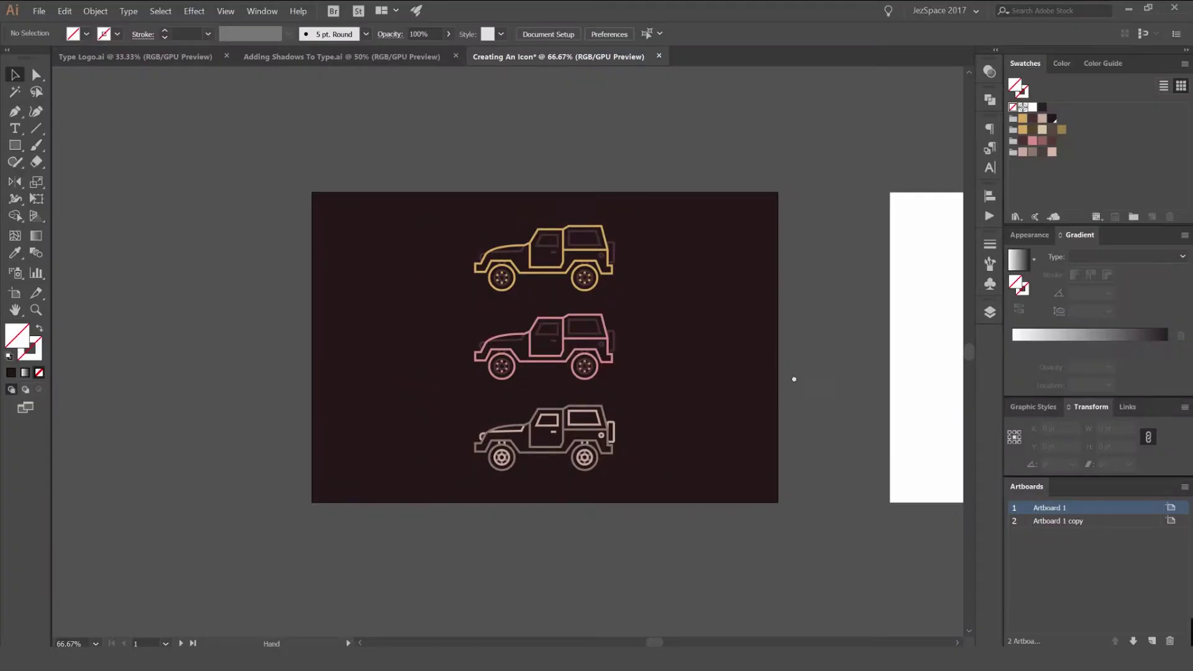
{"action": "scroll", "coordinate": [794, 379], "scroll_direction": "right", "scroll_amount": 5}
{"action": "left_click", "coordinate": [644, 385]}
{"action": "key", "text": "ctrl+v"}
{"action": "scroll", "coordinate": [696, 222], "scroll_direction": "right", "scroll_amount": 2}
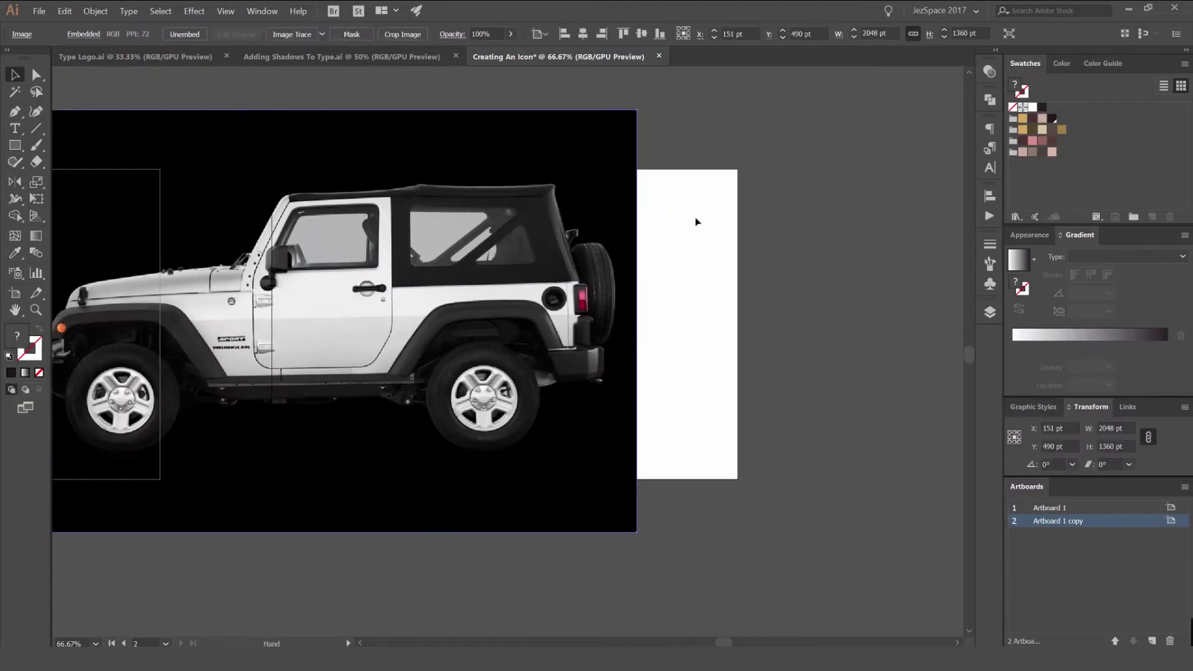
{"action": "left_click_drag", "start_coordinate": [637, 110], "coordinate": [479, 205]}
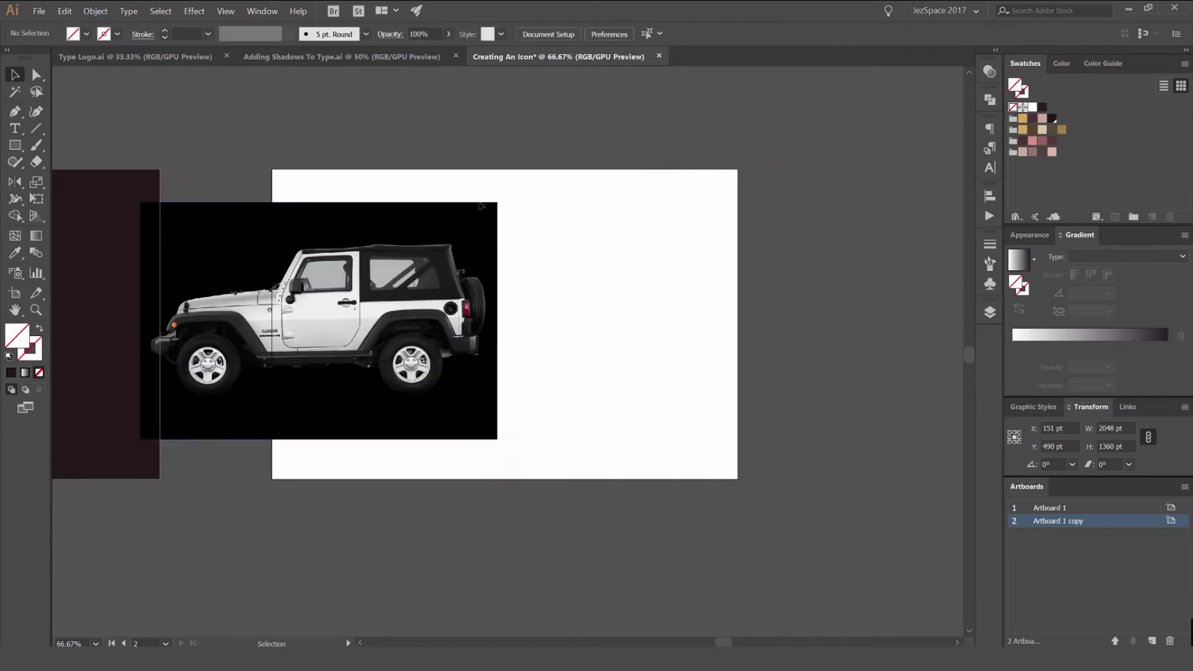
{"action": "left_click_drag", "start_coordinate": [384, 279], "coordinate": [569, 284]}
{"action": "left_click", "coordinate": [785, 229]}
Shrink the jeep photo proportionally about its centre to about 1050 pt wide, set its opacity to 60% and deselect it.
{"action": "scroll", "coordinate": [525, 291], "scroll_direction": "up", "scroll_amount": 2}
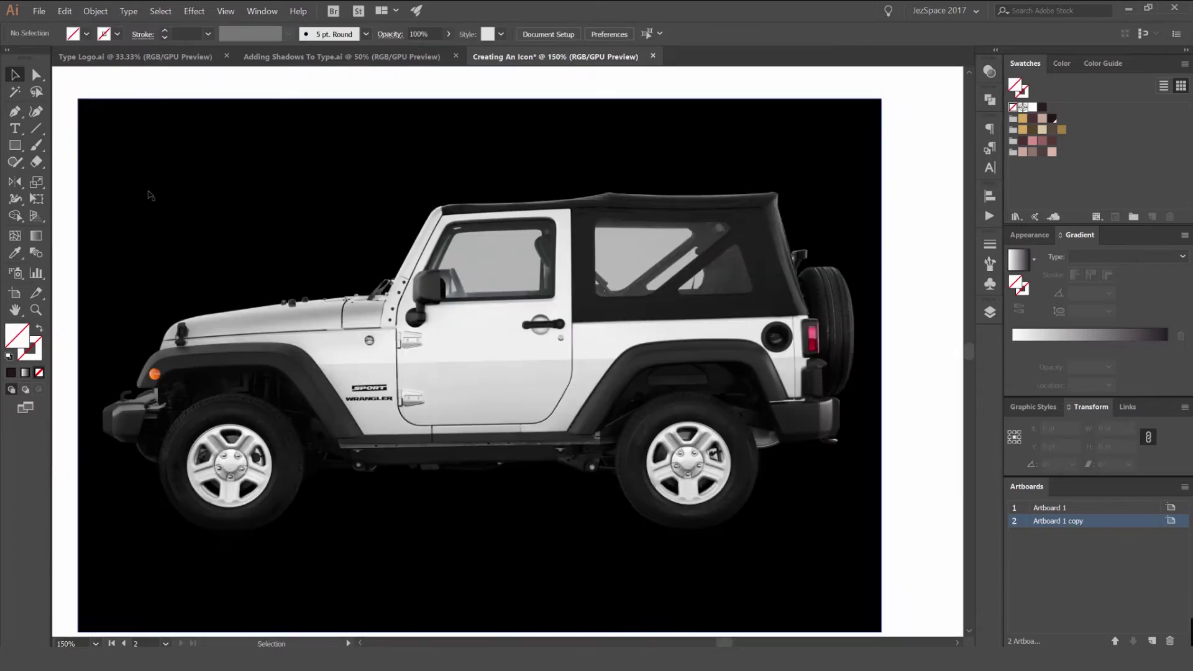
{"action": "scroll", "coordinate": [145, 155], "scroll_direction": "up", "scroll_amount": 1}
{"action": "scroll", "coordinate": [152, 157], "scroll_direction": "left", "scroll_amount": 3}
{"action": "scroll", "coordinate": [360, 181], "scroll_direction": "down", "scroll_amount": 3}
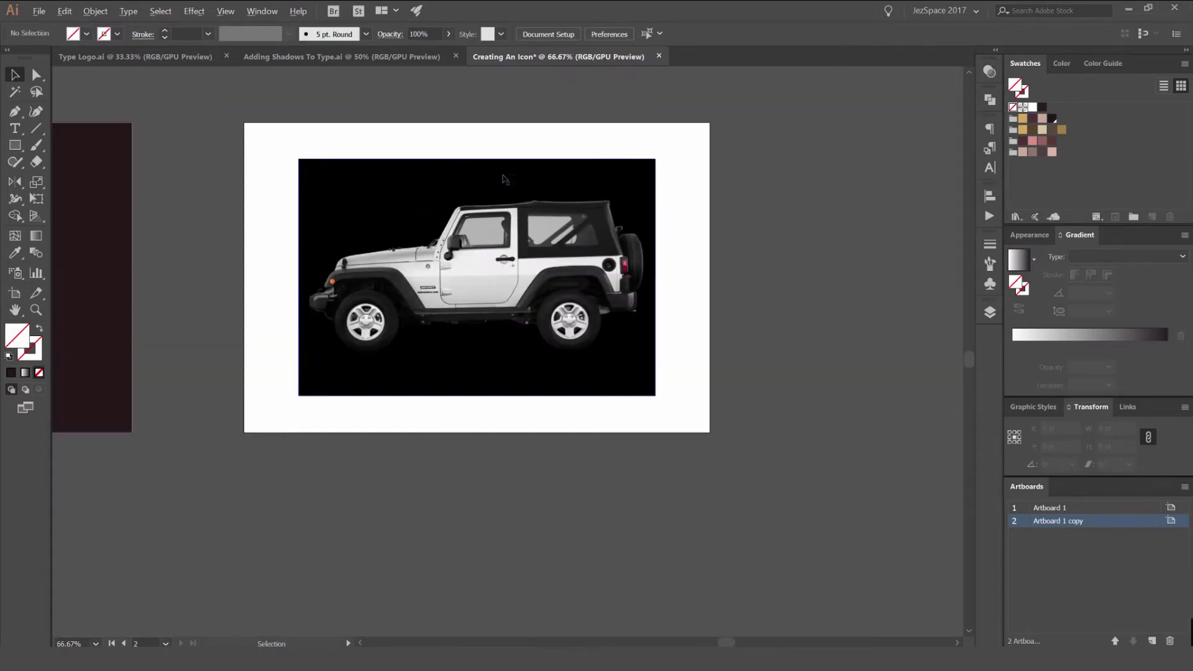
{"action": "left_click", "coordinate": [640, 186]}
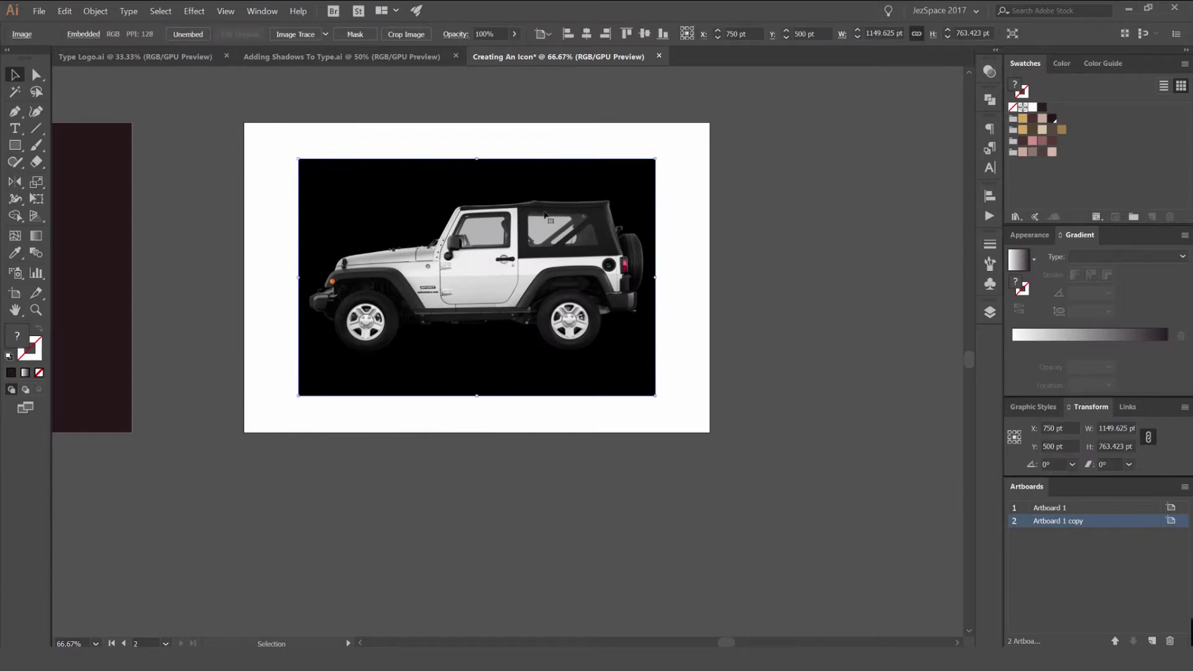
{"action": "left_click_drag", "start_coordinate": [647, 185], "coordinate": [685, 172]}
{"action": "left_click", "coordinate": [488, 34]}
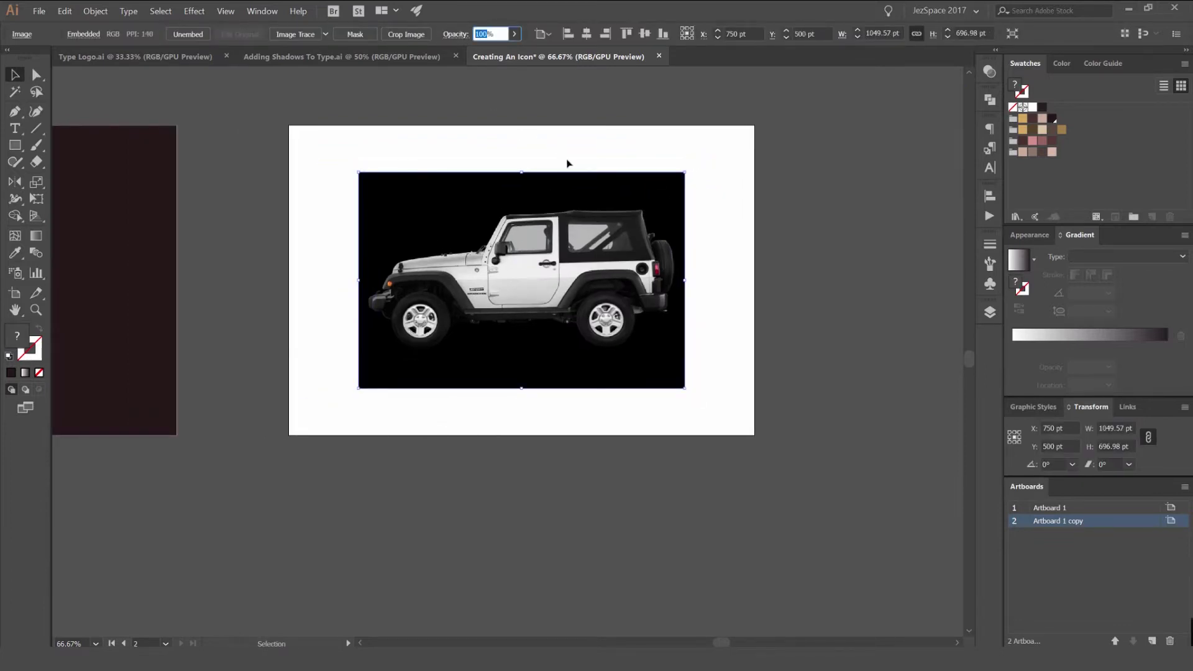
{"action": "type", "text": "60"}
{"action": "key", "text": "Return"}
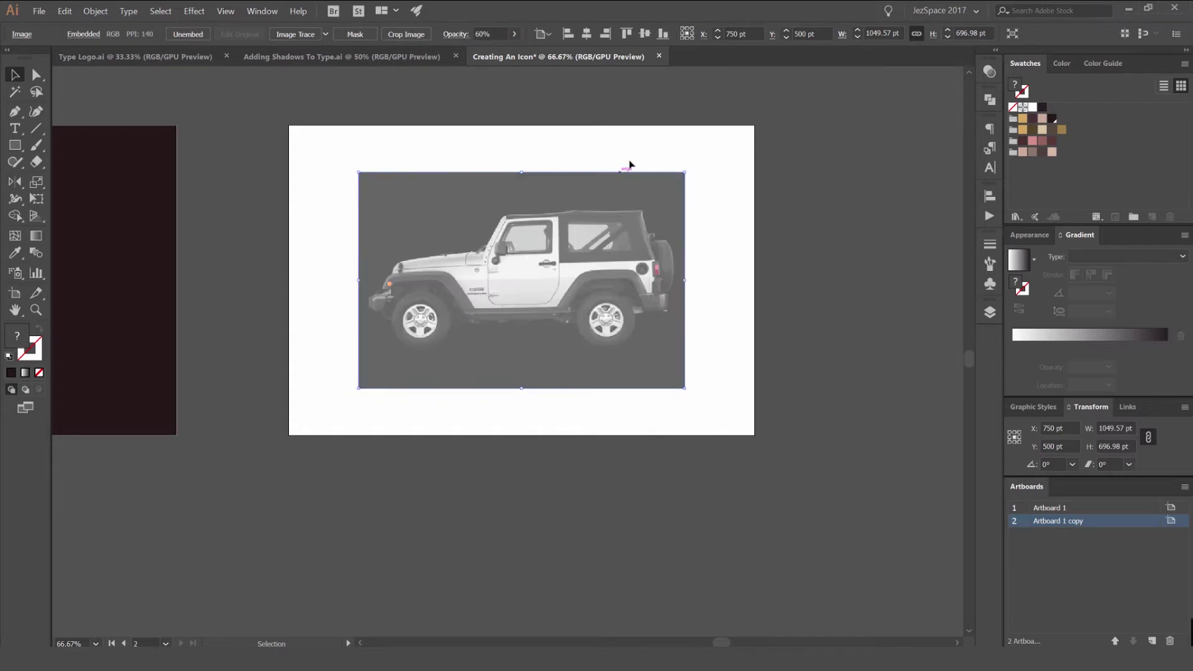
{"action": "key", "text": "ctrl+1"}
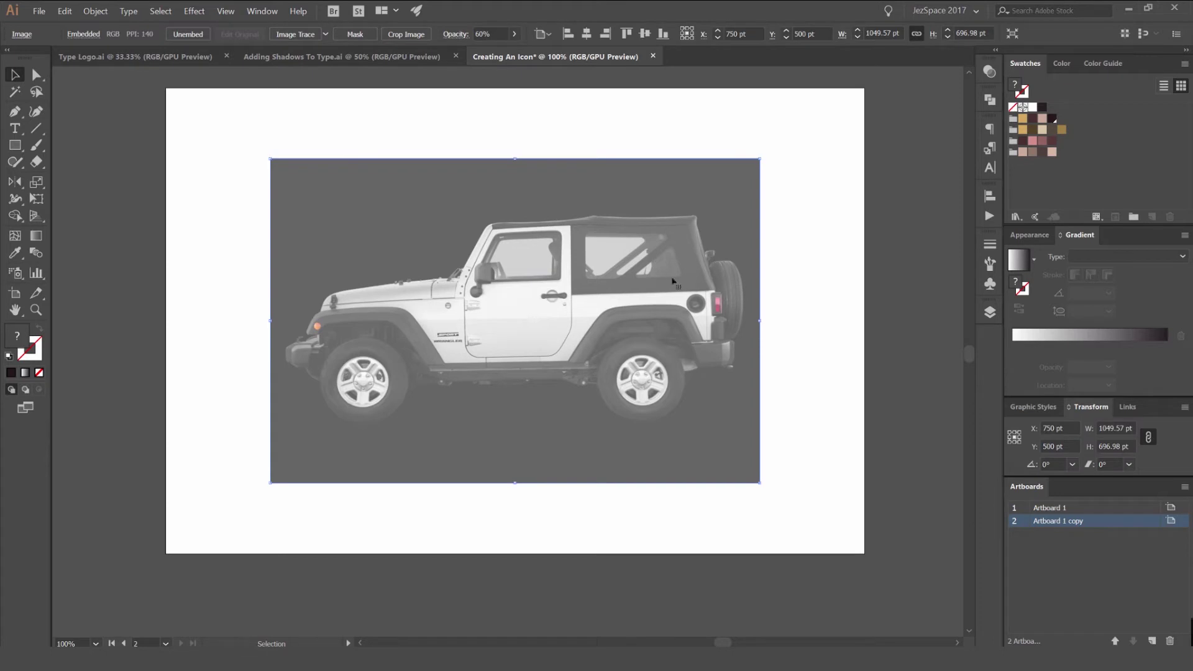
{"action": "left_click", "coordinate": [653, 154]}
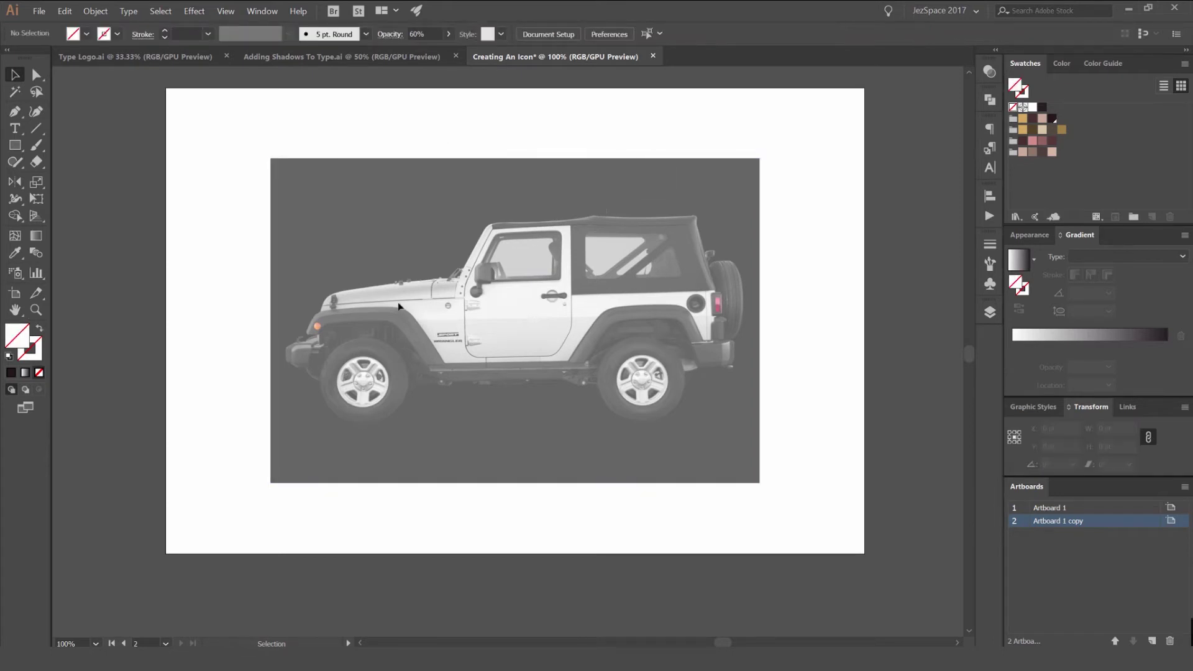
{"action": "left_click", "coordinate": [95, 10]}
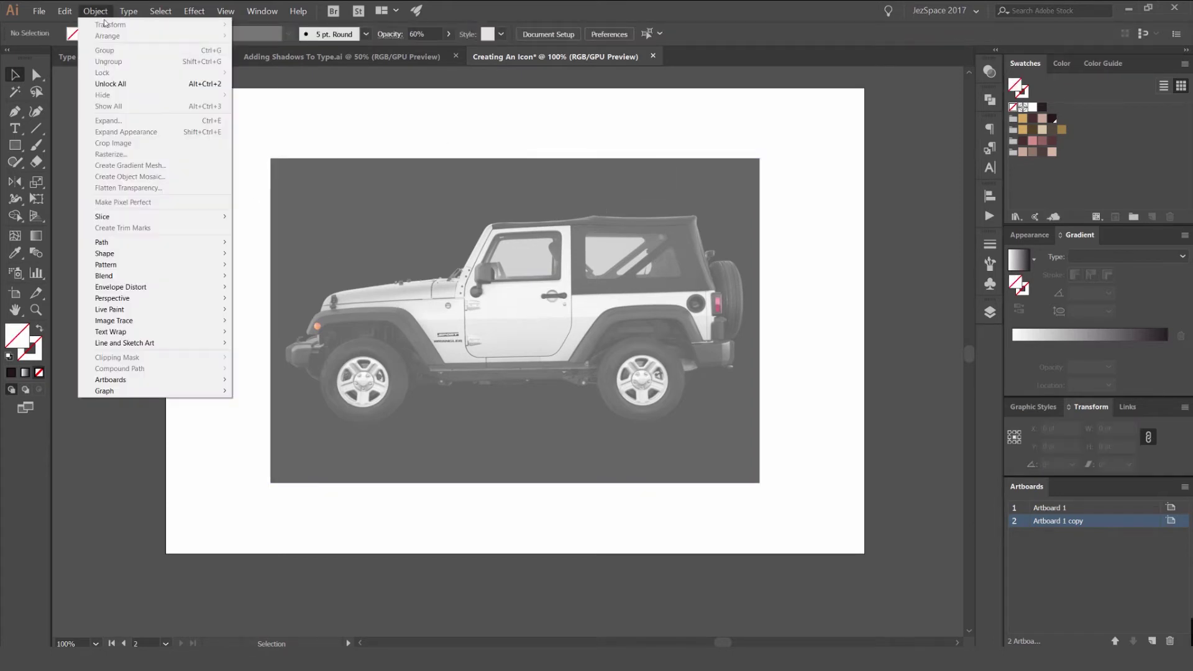
{"action": "left_click", "coordinate": [527, 186]}
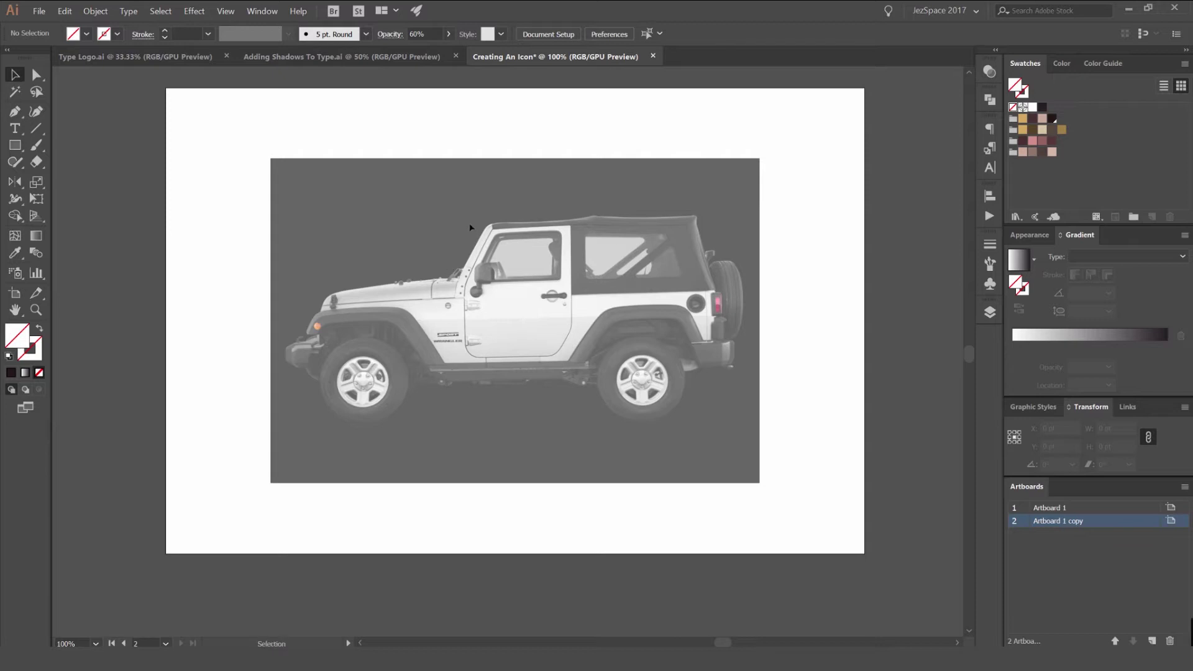
Activate the Pen tool and give new paths a gold stroke with no fill.
{"action": "key", "text": "p"}
{"action": "left_click", "coordinate": [1023, 119]}
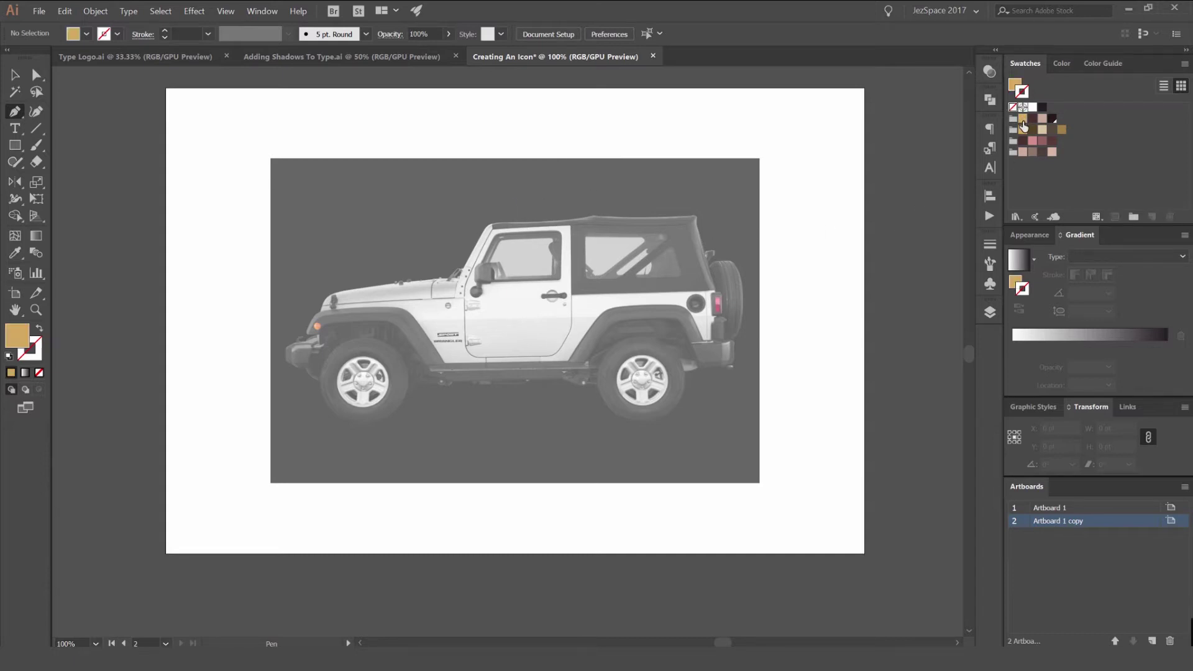
{"action": "key", "text": "x"}
{"action": "left_click", "coordinate": [1023, 124]}
{"action": "key", "text": "x"}
{"action": "key", "text": "slash"}
{"action": "key", "text": "x"}
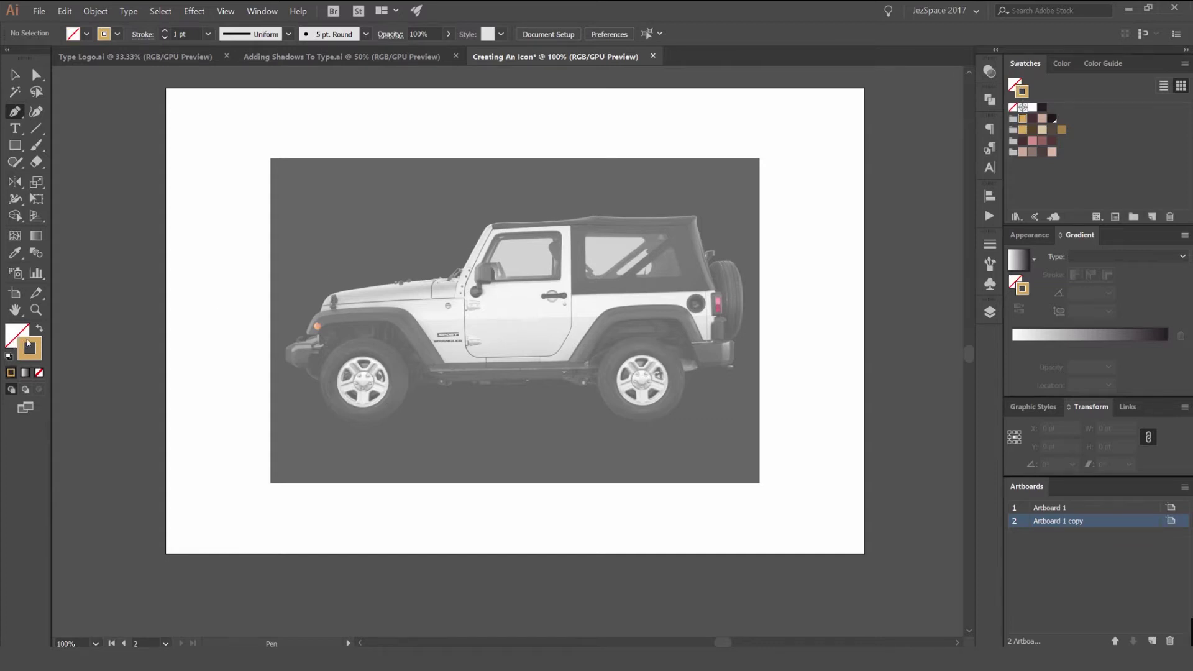
{"action": "key", "text": "x"}
{"action": "key", "text": "x"}
{"action": "key", "text": "x"}
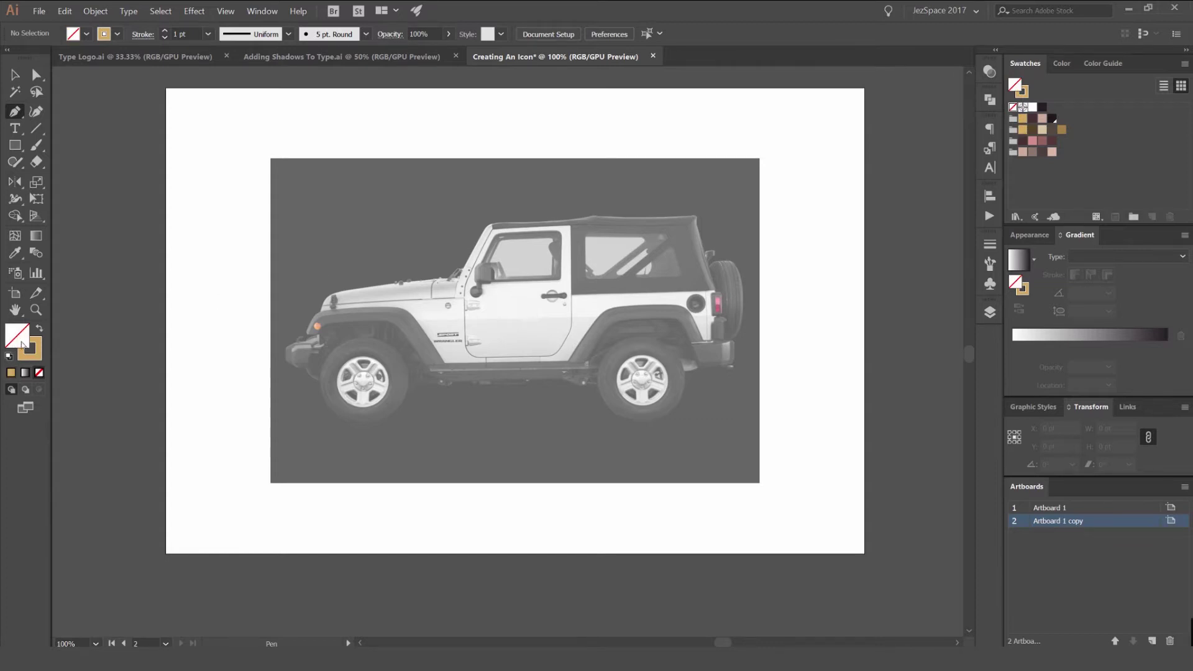
{"action": "left_click", "coordinate": [35, 354]}
{"action": "key", "text": "x"}
{"action": "key", "text": "x"}
{"action": "key", "text": "x"}
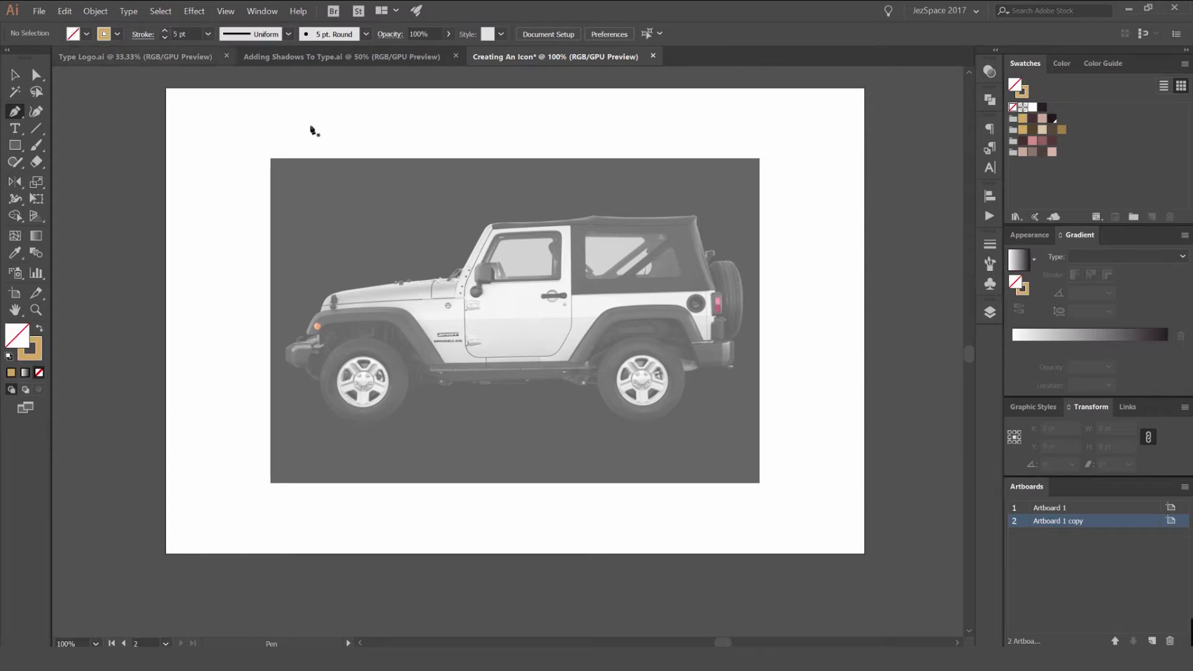
Start the jeep outline with a straight Pen segment along the windscreen pillar, from the rear of the bonnet to the roof's front corner.
{"action": "scroll", "coordinate": [461, 233], "scroll_direction": "up", "scroll_amount": 2}
{"action": "left_click_drag", "start_coordinate": [494, 168], "coordinate": [497, 103]}
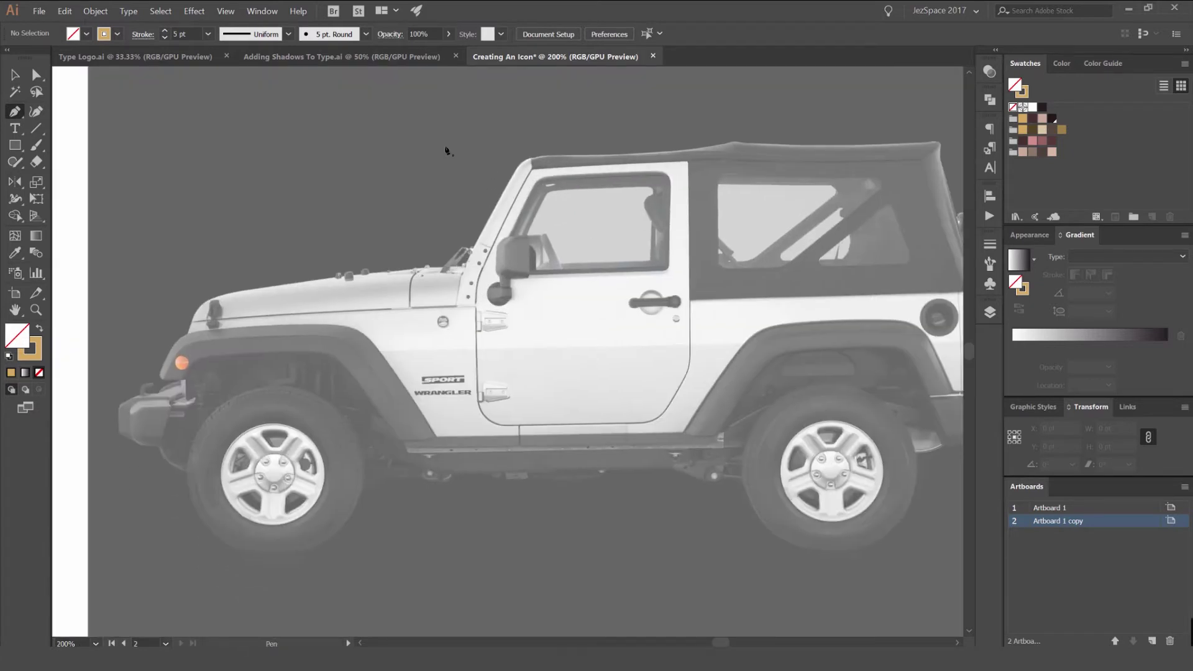
{"action": "left_click_drag", "start_coordinate": [421, 119], "coordinate": [401, 65]}
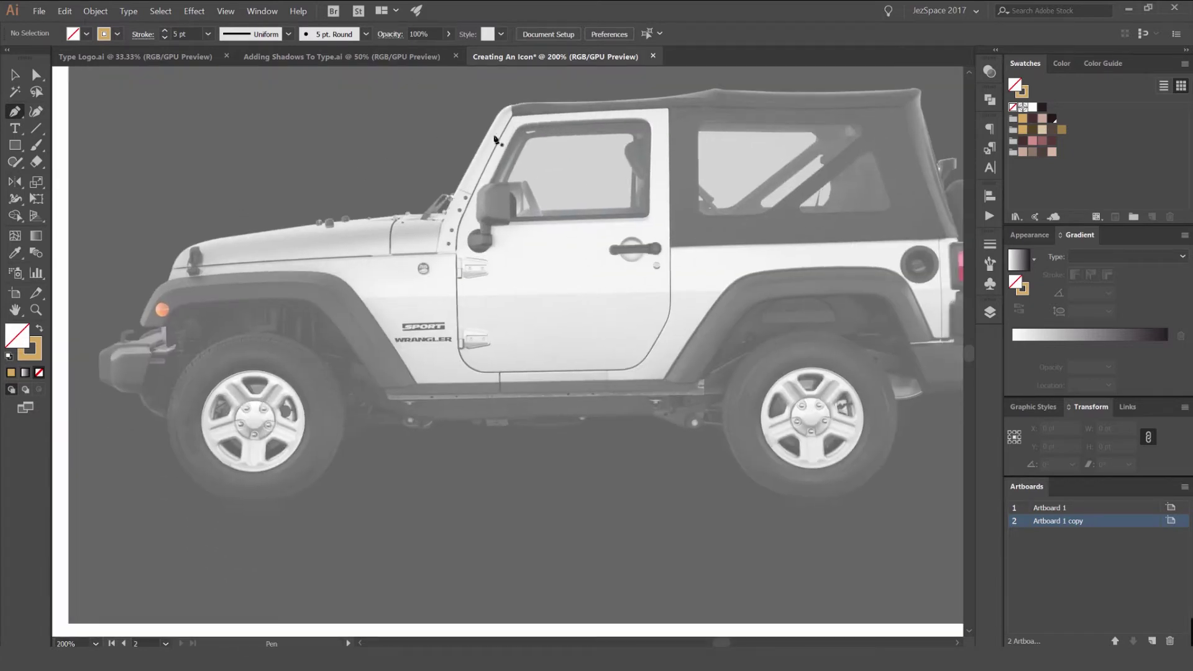
{"action": "left_click", "coordinate": [445, 214]}
{"action": "left_click_drag", "start_coordinate": [522, 109], "coordinate": [454, 208]}
{"action": "scroll", "coordinate": [454, 207], "scroll_direction": "up", "scroll_amount": 2}
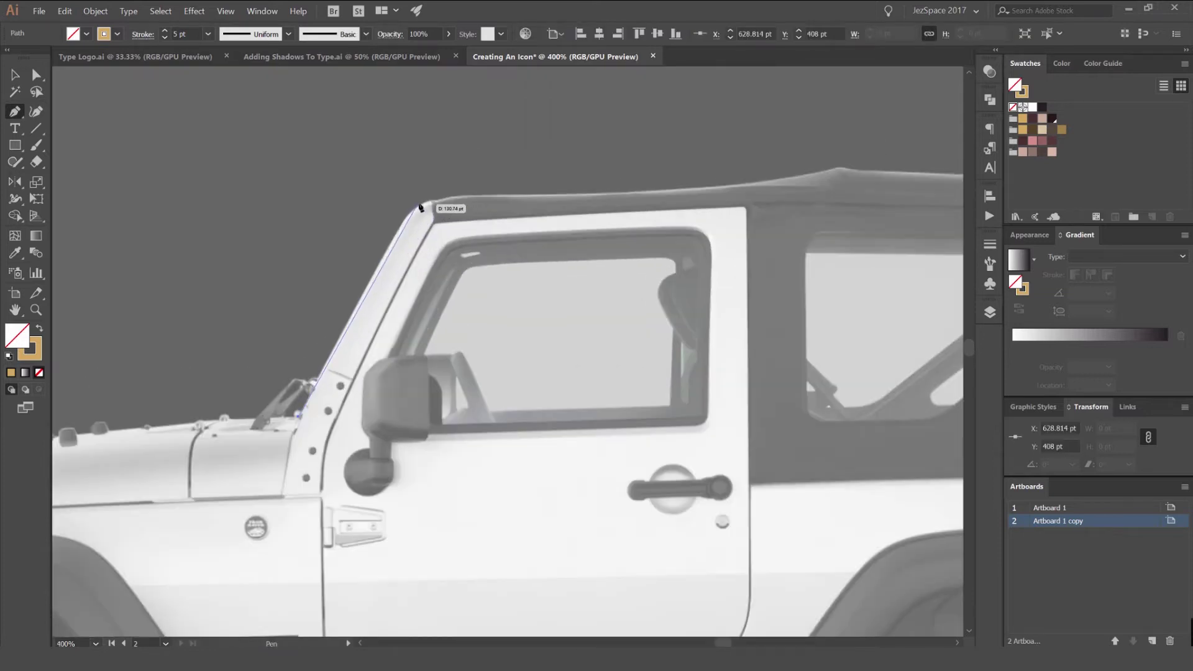
{"action": "left_click", "coordinate": [420, 208]}
{"action": "scroll", "coordinate": [487, 188], "scroll_direction": "down", "scroll_amount": 1}
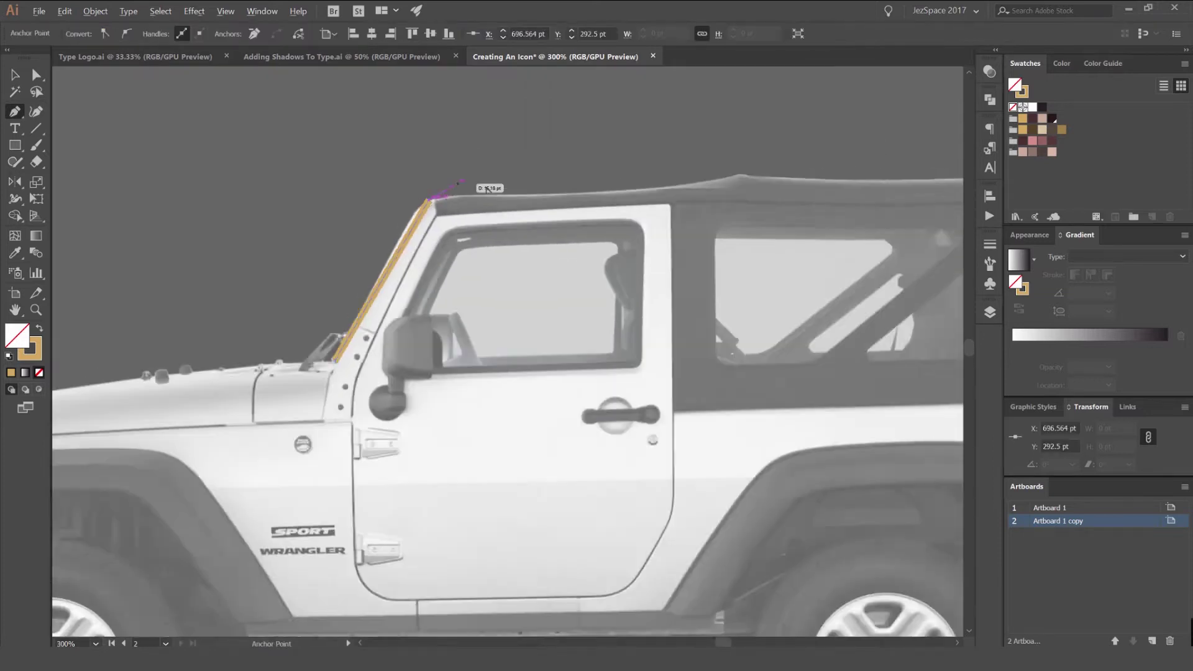
{"action": "scroll", "coordinate": [488, 190], "scroll_direction": "up", "scroll_amount": 3}
{"action": "left_click_drag", "start_coordinate": [596, 202], "coordinate": [662, 210]}
{"action": "left_click_drag", "start_coordinate": [800, 204], "coordinate": [825, 197]}
{"action": "scroll", "coordinate": [810, 209], "scroll_direction": "down", "scroll_amount": 2}
{"action": "left_click_drag", "start_coordinate": [664, 226], "coordinate": [404, 244]}
{"action": "key", "text": "ctrl+z"}
{"action": "key", "text": "ctrl+z"}
Extend the outline with a straight segment along the roof to the upper rear corner of the soft top.
{"action": "scroll", "coordinate": [525, 225], "scroll_direction": "down", "scroll_amount": 1}
{"action": "left_click_drag", "start_coordinate": [535, 223], "coordinate": [313, 210]}
{"action": "scroll", "coordinate": [299, 215], "scroll_direction": "down", "scroll_amount": 1}
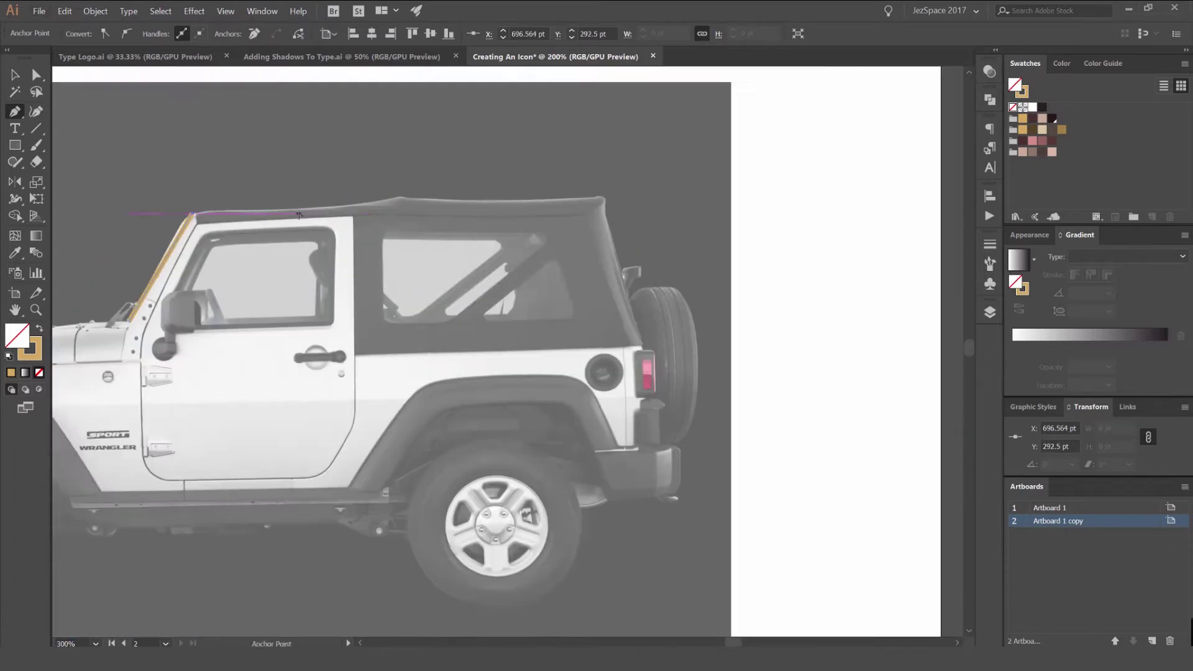
{"action": "left_click_drag", "start_coordinate": [523, 201], "coordinate": [632, 192]}
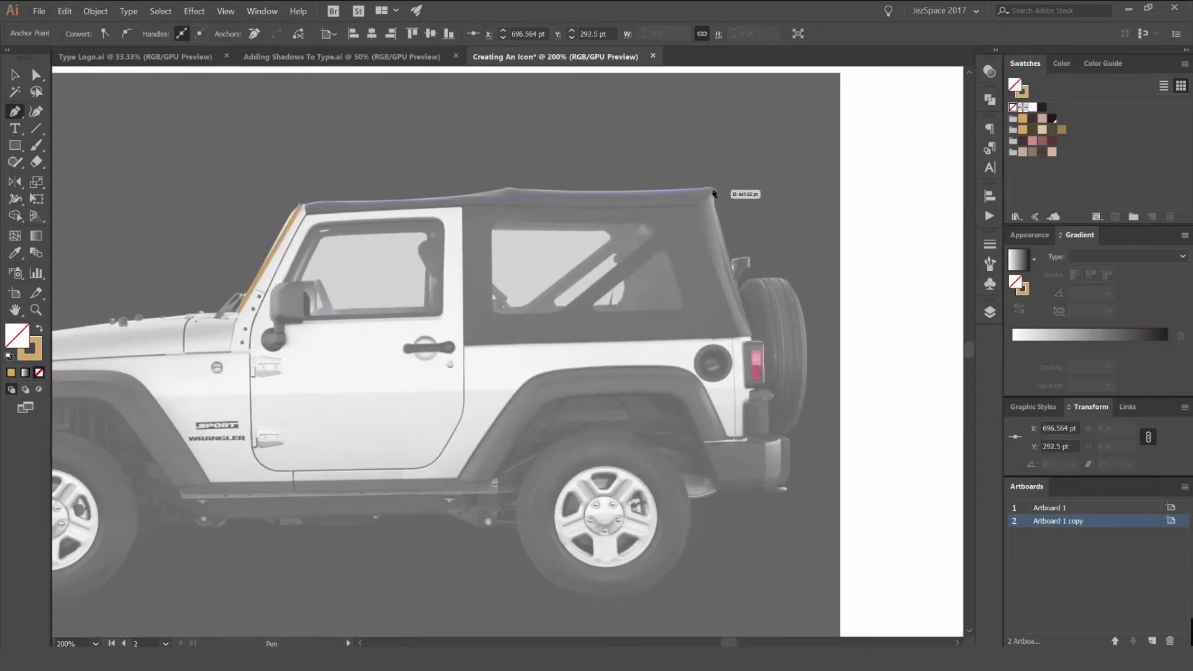
{"action": "left_click", "coordinate": [714, 191]}
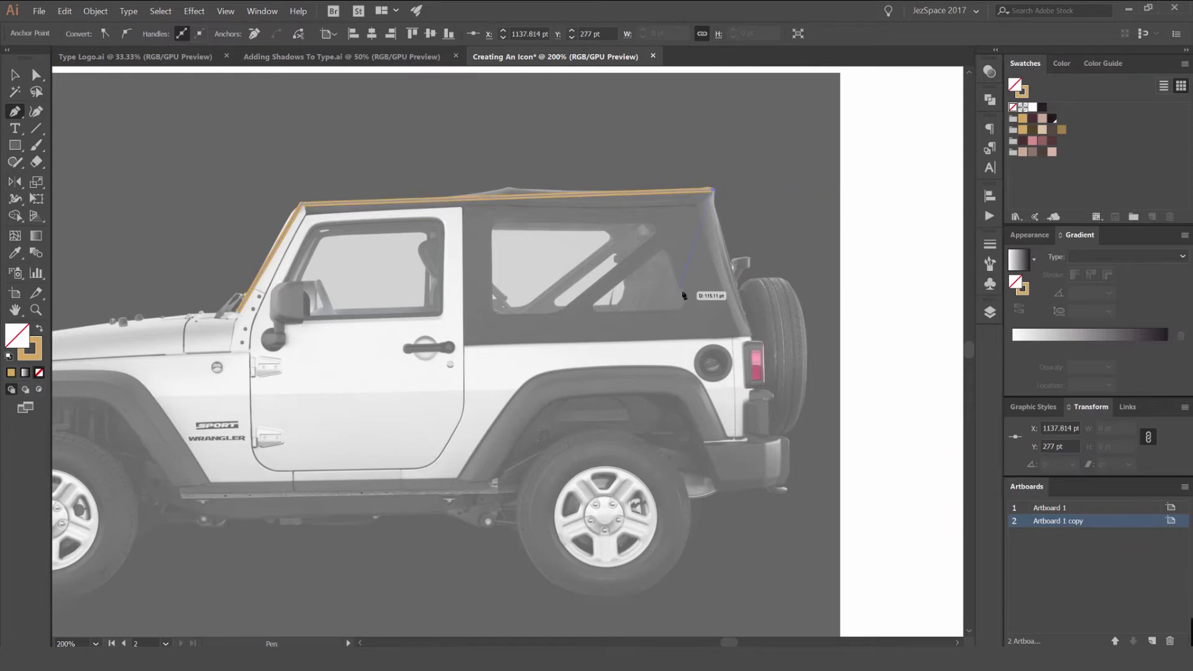
Continue the outline down the soft top's sloped rear edge, outward above the tail-light, and straight down to the rear bumper's upper edge.
{"action": "left_click_drag", "start_coordinate": [683, 295], "coordinate": [631, 199]}
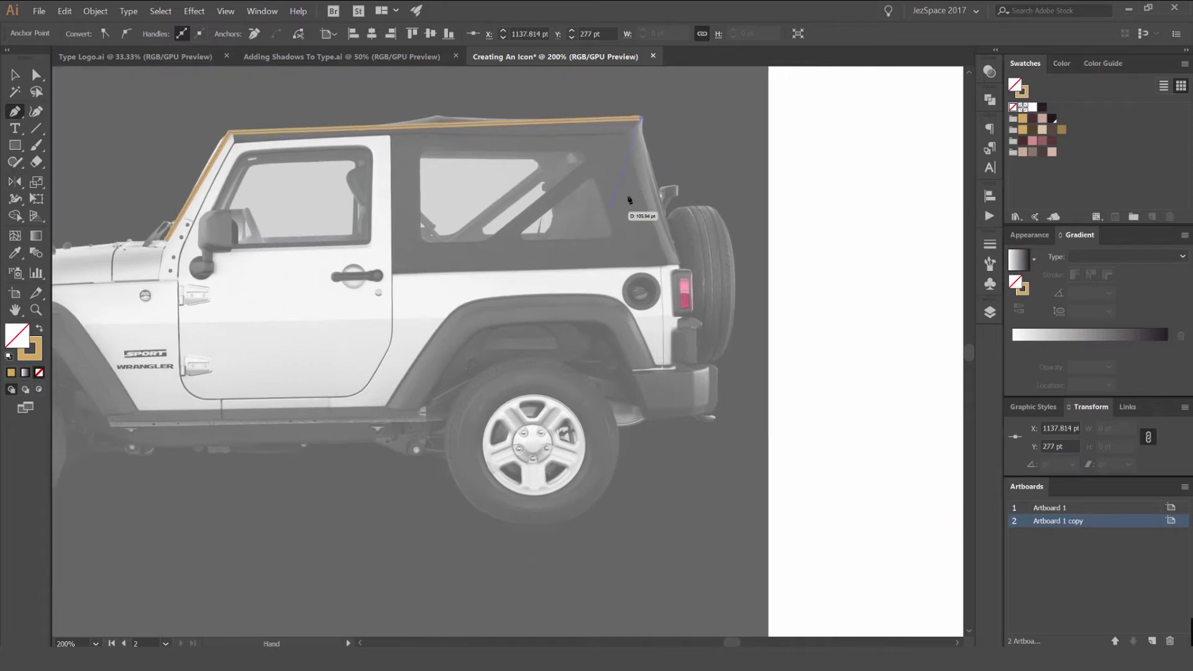
{"action": "left_click", "coordinate": [679, 268]}
{"action": "scroll", "coordinate": [679, 269], "scroll_direction": "up", "scroll_amount": 3}
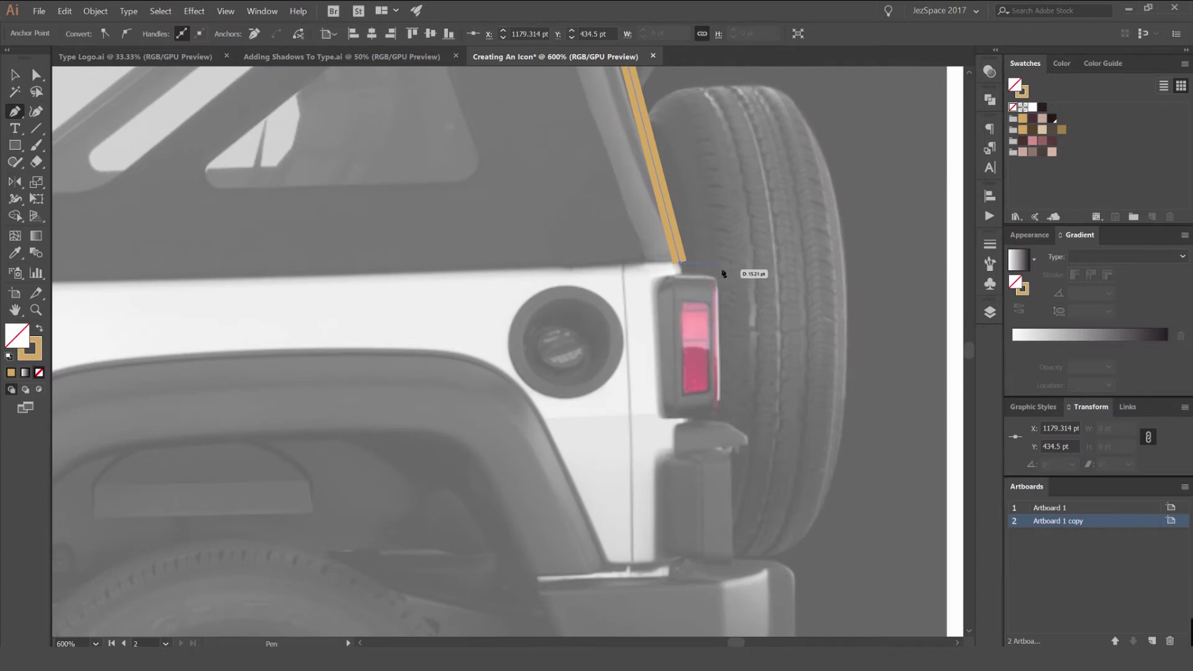
{"action": "left_click", "coordinate": [723, 262]}
{"action": "left_click", "coordinate": [721, 404]}
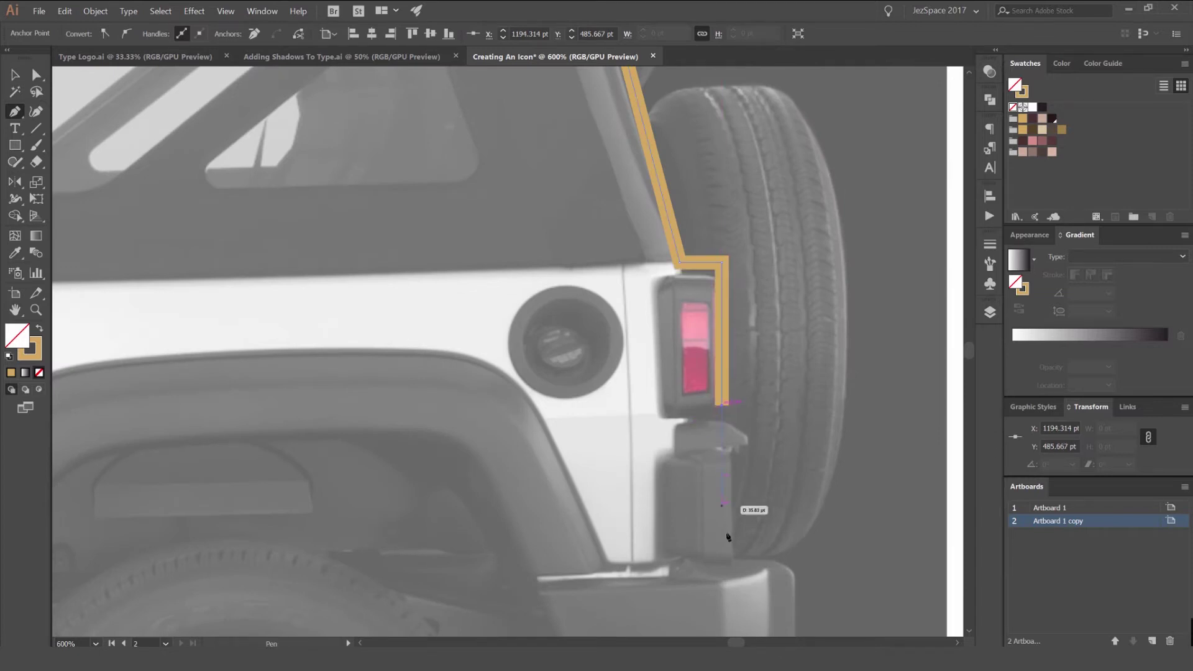
{"action": "left_click", "coordinate": [729, 561]}
{"action": "scroll", "coordinate": [730, 561], "scroll_direction": "down", "scroll_amount": 1}
{"action": "left_click_drag", "start_coordinate": [739, 562], "coordinate": [735, 331]}
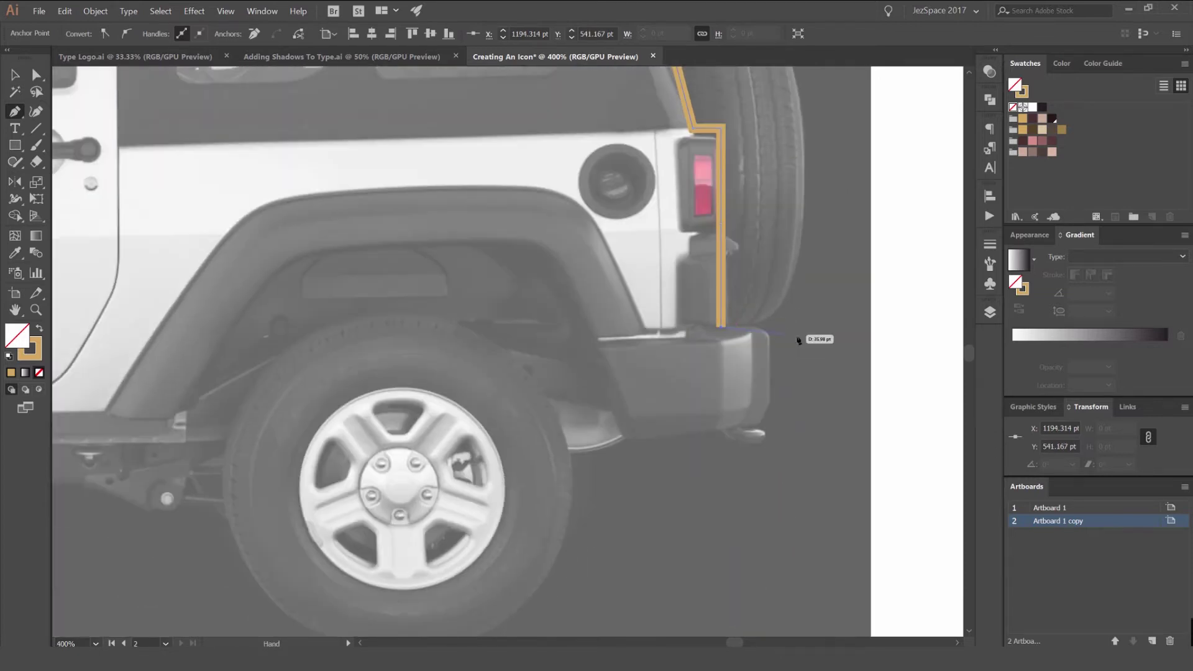
Extend the jeep outline around the rear bumper with straight segments, ending at the lower rear end of the rear wheel arch.
{"action": "left_click", "coordinate": [763, 328]}
{"action": "left_click", "coordinate": [762, 436]}
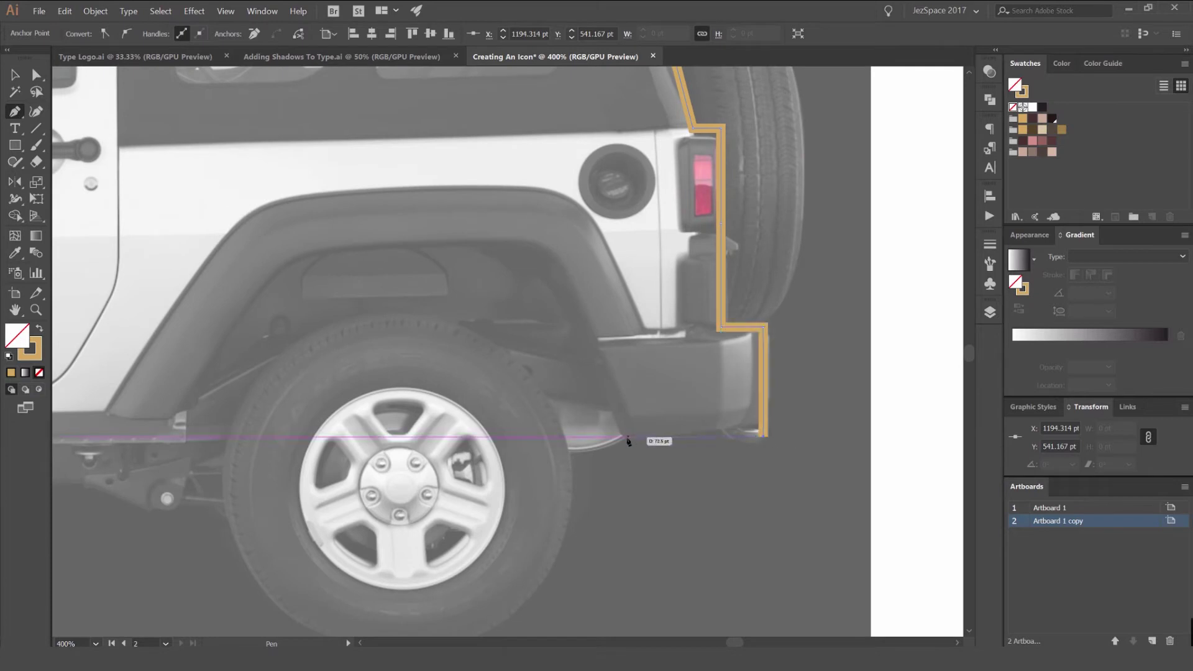
{"action": "left_click", "coordinate": [621, 437]}
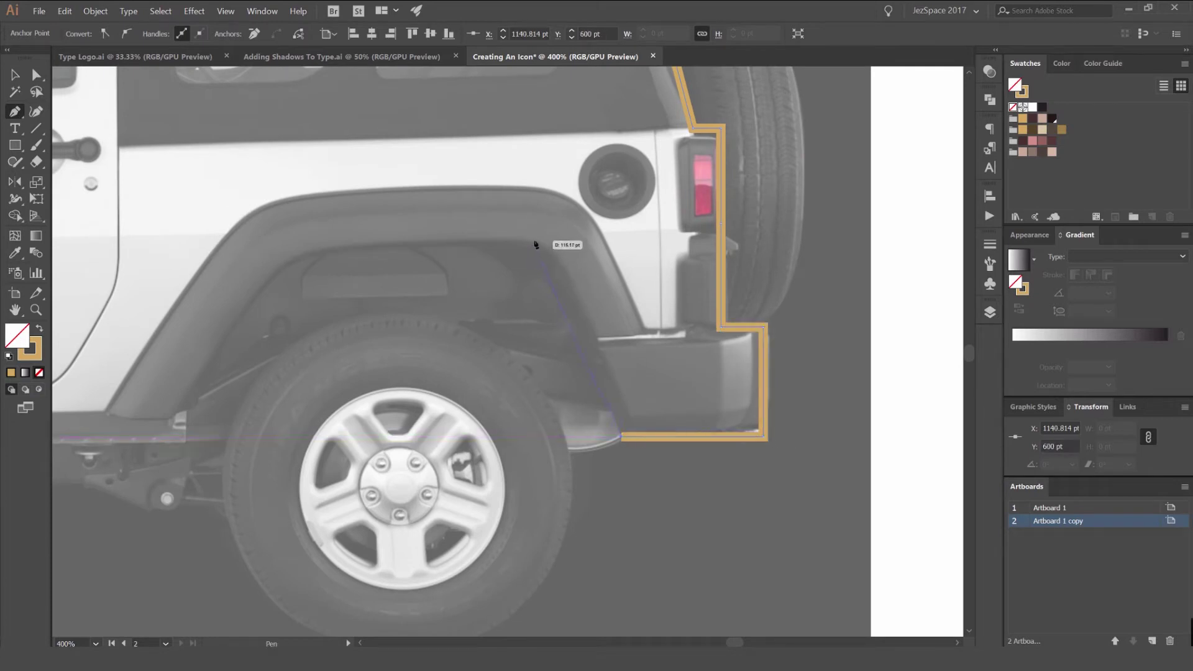
{"action": "left_click_drag", "start_coordinate": [484, 241], "coordinate": [462, 246]}
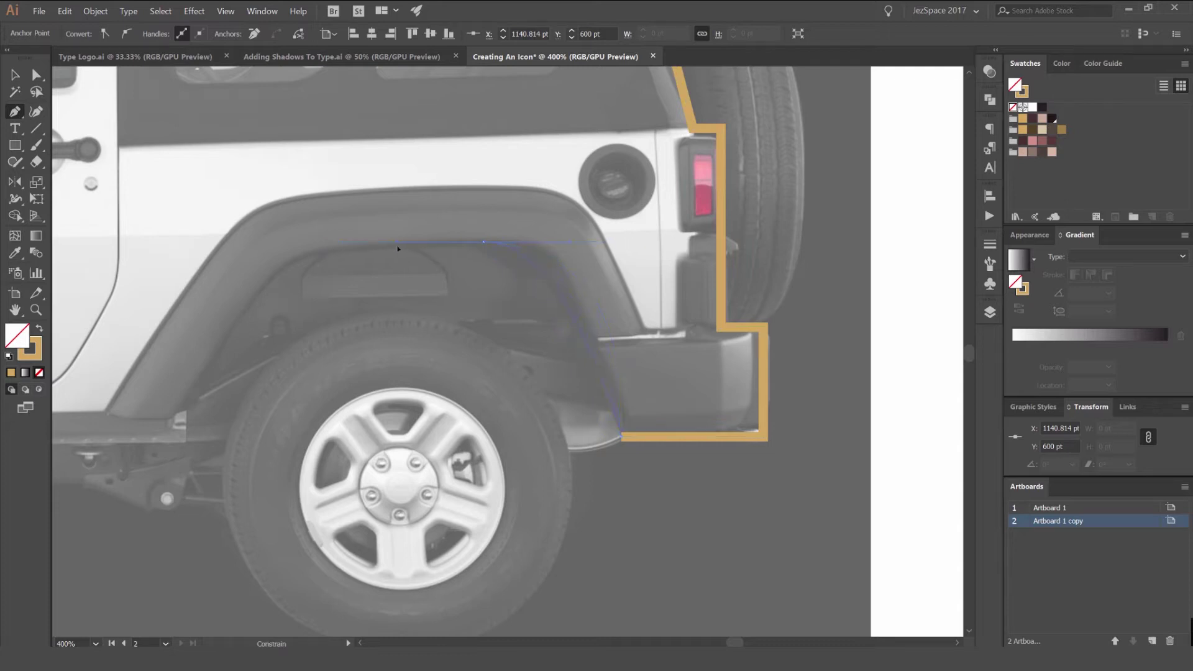
{"action": "left_click_drag", "start_coordinate": [397, 248], "coordinate": [368, 243]}
{"action": "key", "text": "ctrl+z"}
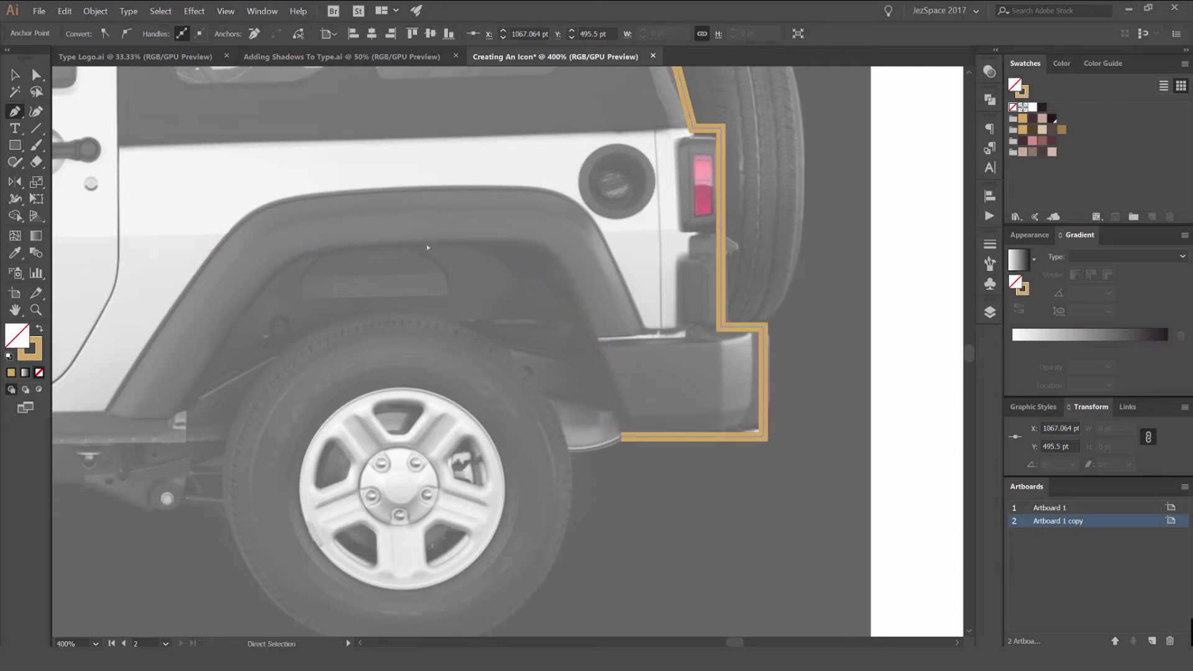
Trace the rear wheel arch with two curved segments meeting at its top, ending at the rear end of the sill.
{"action": "left_click_drag", "start_coordinate": [454, 240], "coordinate": [431, 243]}
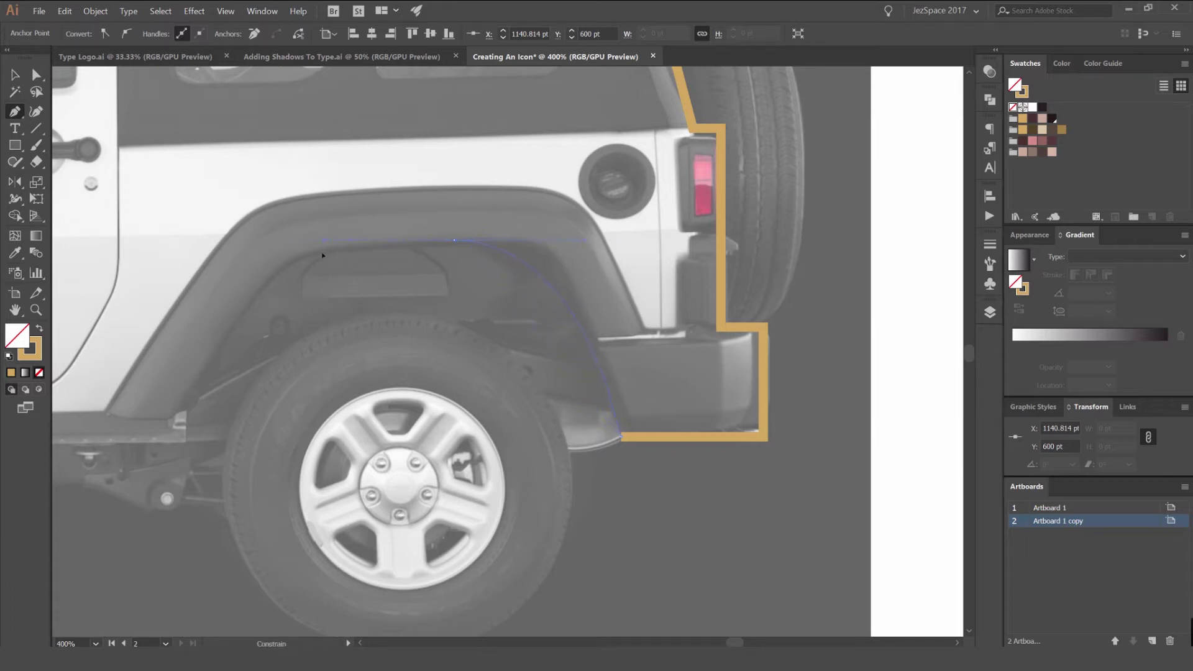
{"action": "left_click_drag", "start_coordinate": [341, 257], "coordinate": [459, 221]}
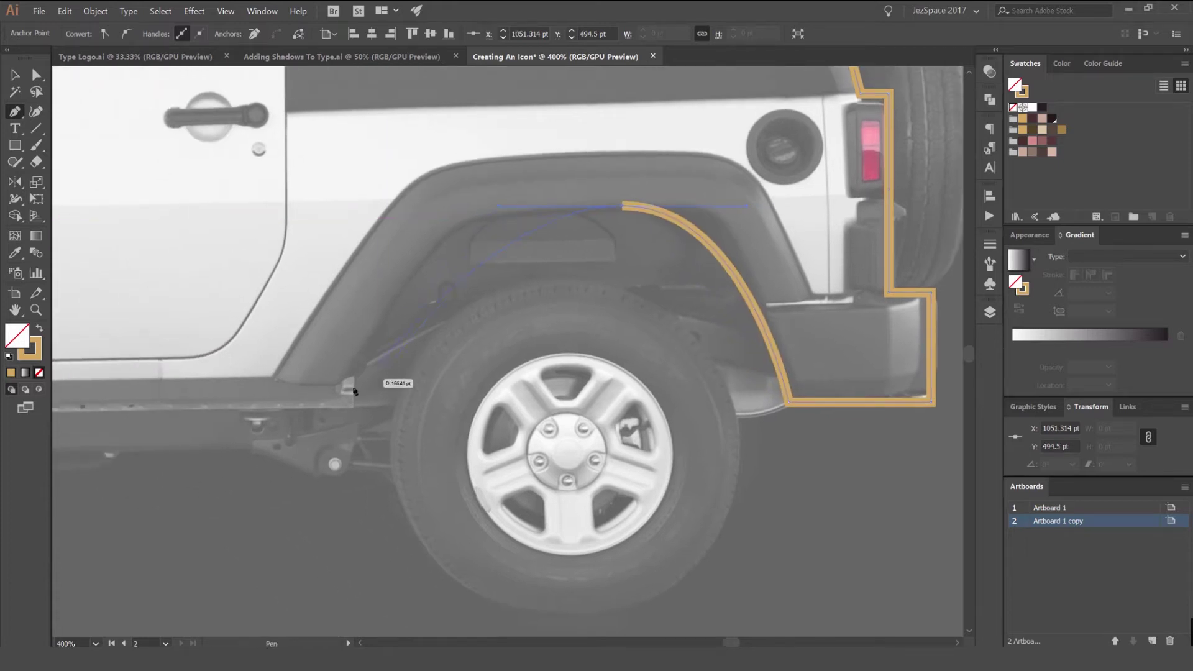
{"action": "left_click_drag", "start_coordinate": [348, 380], "coordinate": [295, 525]}
{"action": "left_click_drag", "start_coordinate": [250, 557], "coordinate": [266, 546]}
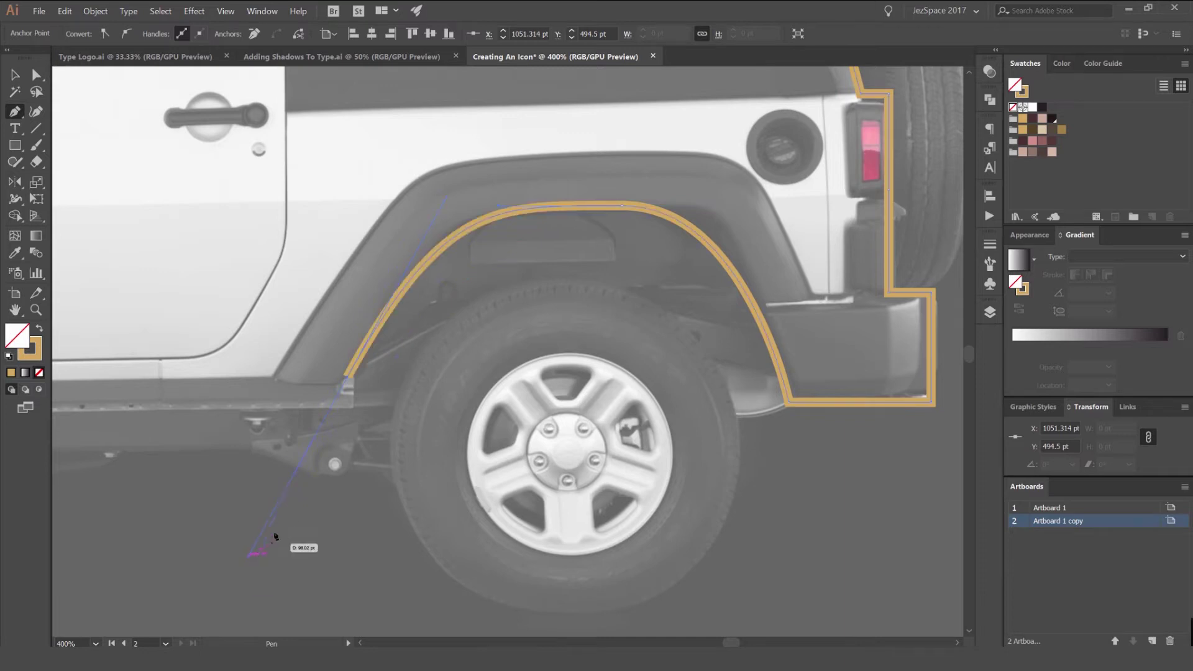
Continue the outline with a straight horizontal segment along the sill to the lower rear end of the front wheel arch.
{"action": "scroll", "coordinate": [274, 506], "scroll_direction": "down", "scroll_amount": 1}
{"action": "left_click_drag", "start_coordinate": [393, 372], "coordinate": [462, 339]}
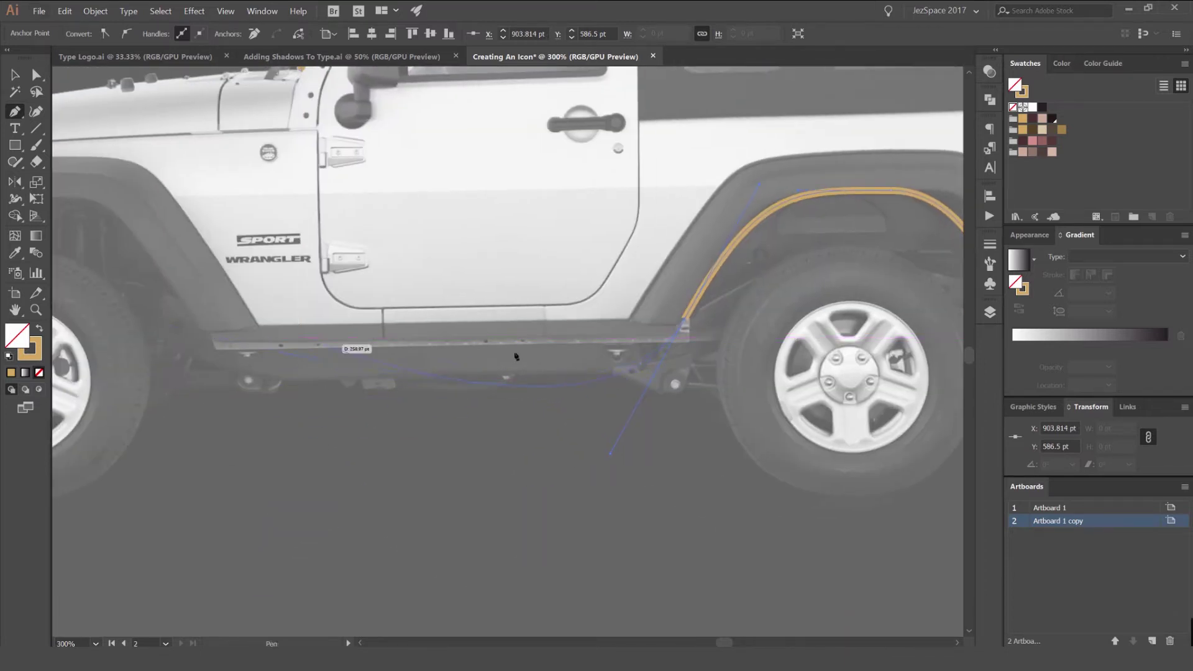
{"action": "scroll", "coordinate": [685, 318], "scroll_direction": "up", "scroll_amount": 2}
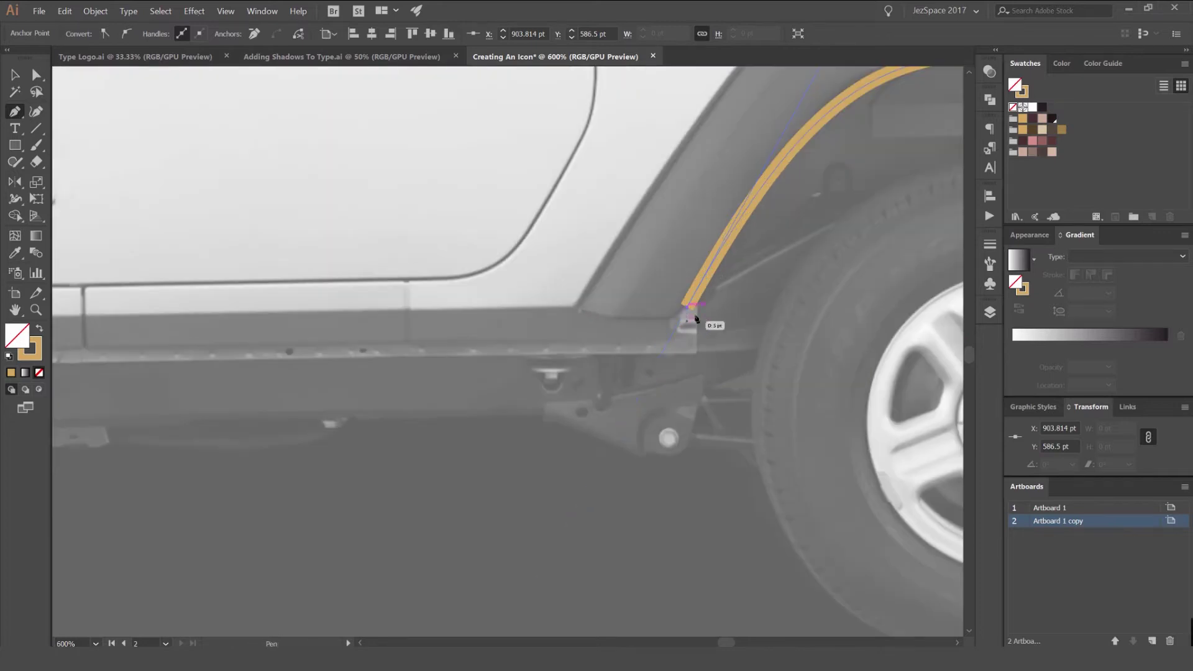
{"action": "scroll", "coordinate": [593, 346], "scroll_direction": "down", "scroll_amount": 2}
{"action": "left_click_drag", "start_coordinate": [618, 335], "coordinate": [763, 333]}
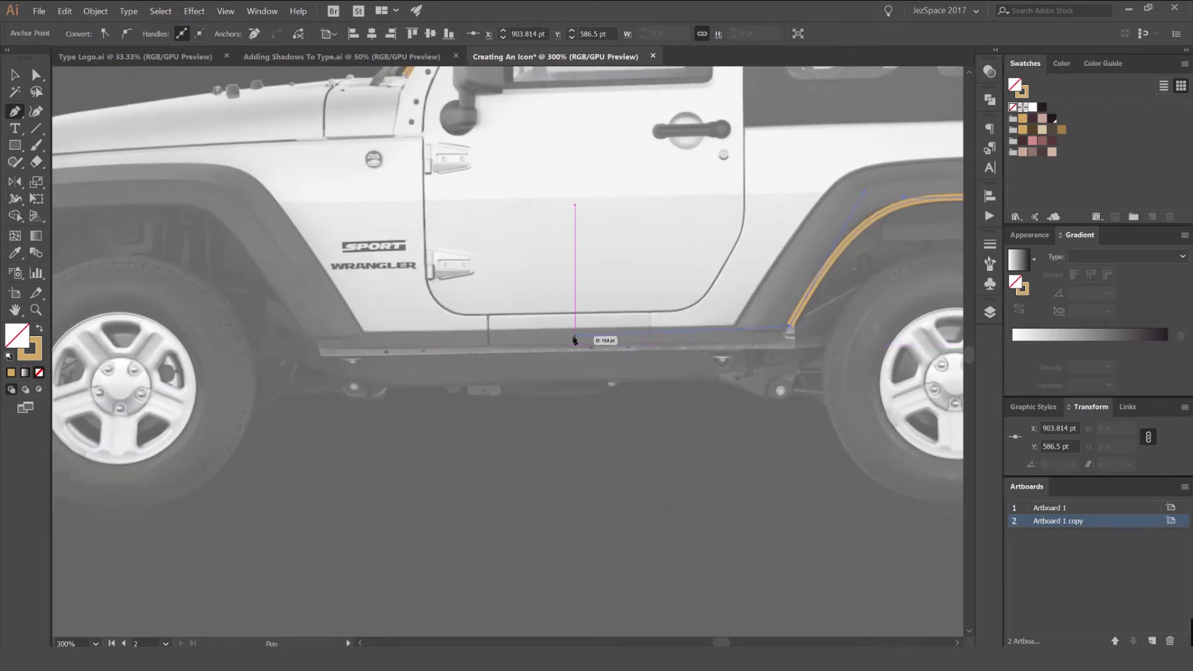
{"action": "left_click", "coordinate": [309, 345], "text": "shift"}
Trace the front wheel arch with curved segments over its top and down to the front bumper's lower edge.
{"action": "left_click_drag", "start_coordinate": [274, 289], "coordinate": [566, 308]}
{"action": "scroll", "coordinate": [467, 279], "scroll_direction": "down", "scroll_amount": 1}
{"action": "scroll", "coordinate": [451, 235], "scroll_direction": "up", "scroll_amount": 1}
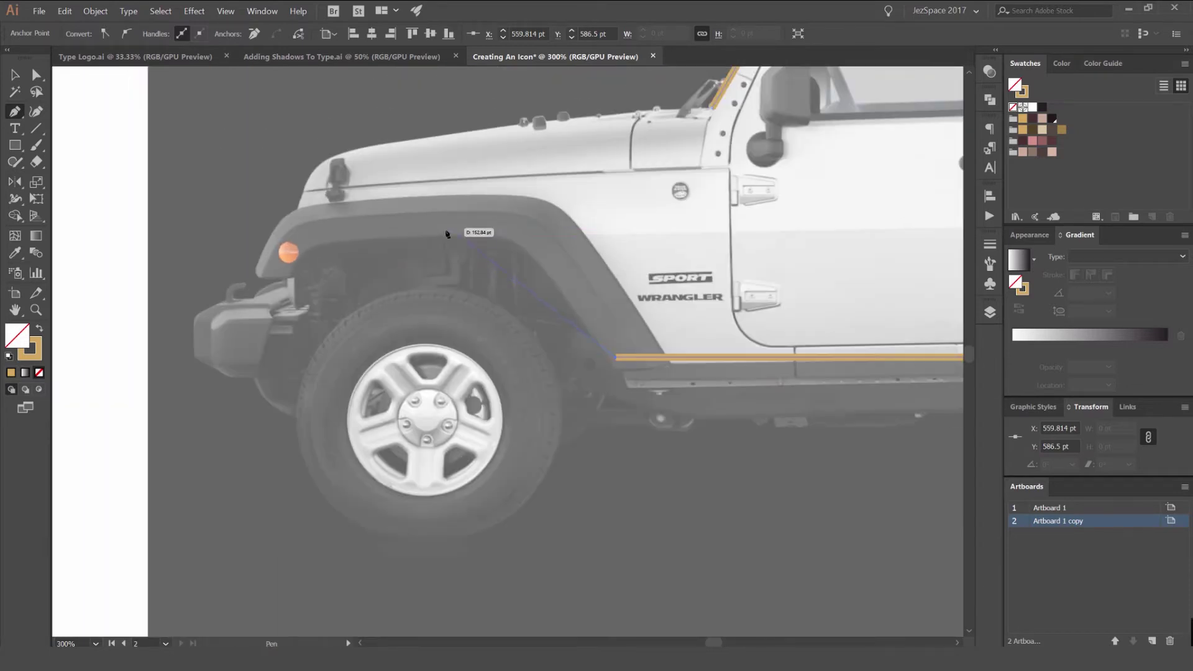
{"action": "left_click_drag", "start_coordinate": [430, 236], "coordinate": [309, 252]}
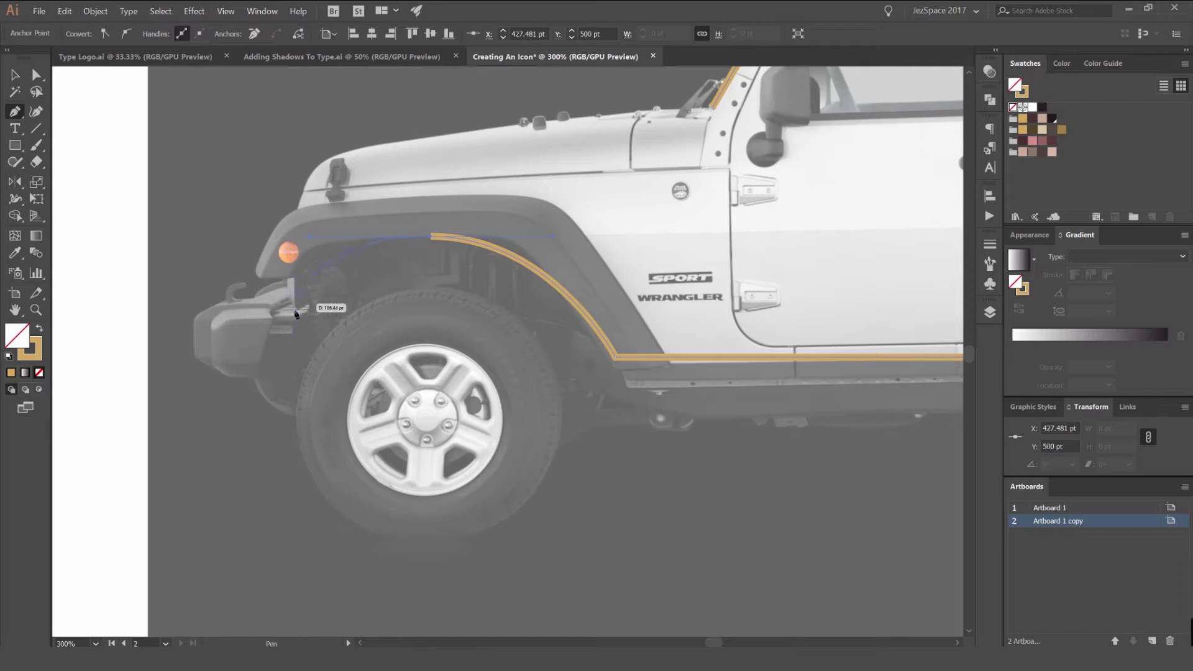
{"action": "left_click", "coordinate": [269, 377]}
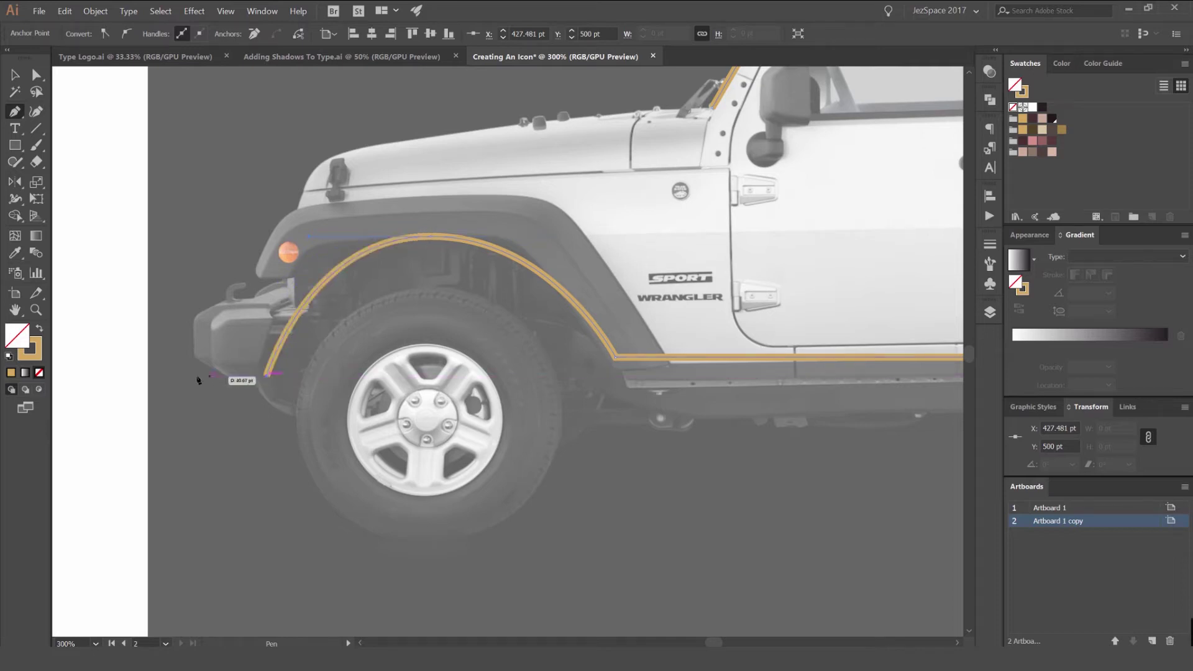
Outline the front bumper with straight segments, continuing up the slanted grille to the bonnet's front corner.
{"action": "left_click", "coordinate": [193, 376]}
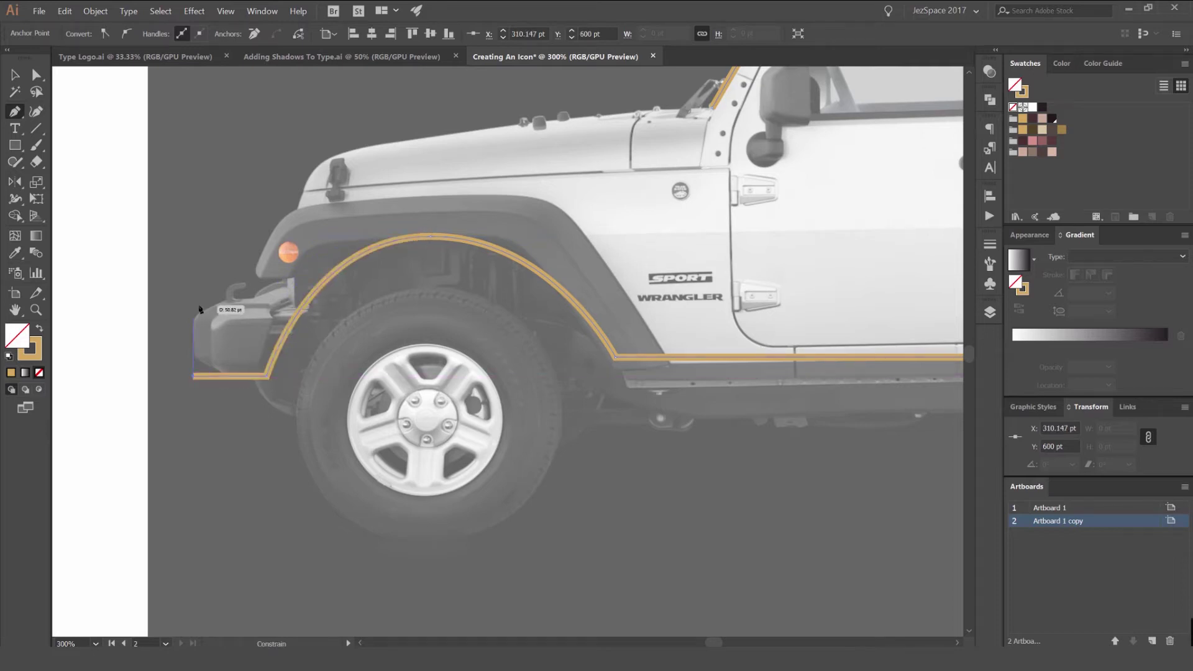
{"action": "left_click", "coordinate": [241, 301], "text": "shift"}
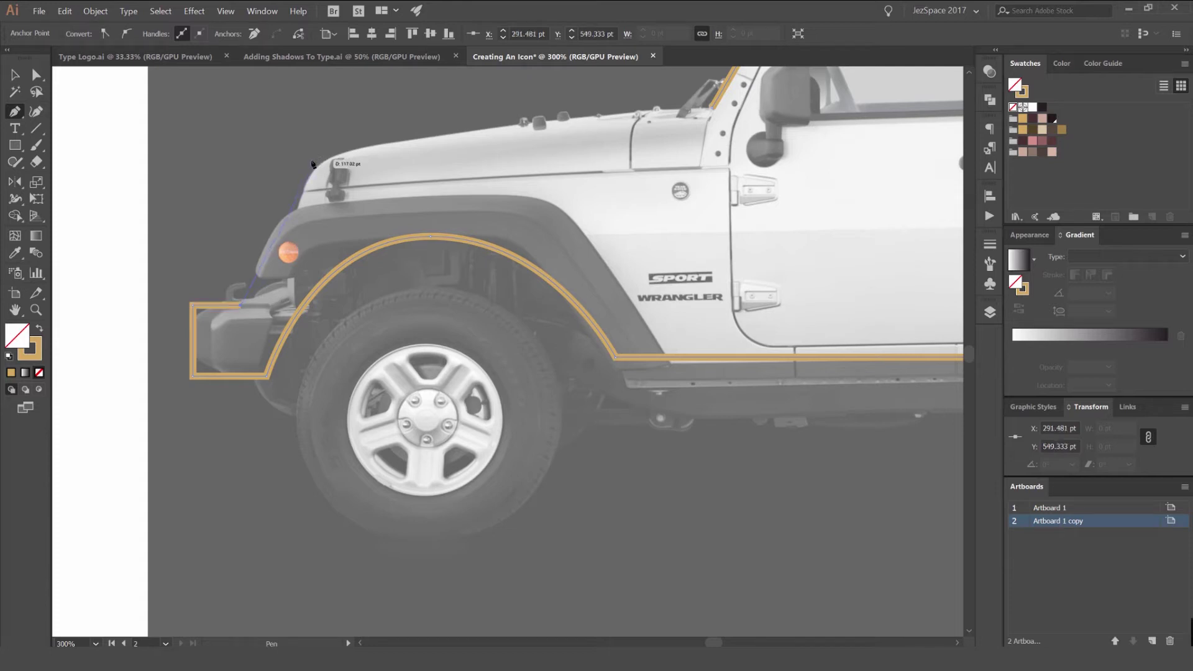
{"action": "left_click", "coordinate": [308, 163]}
Close the jeep outline with a straight segment along the bonnet to the starting point at the windscreen pillar's base.
{"action": "scroll", "coordinate": [308, 163], "scroll_direction": "up", "scroll_amount": 2}
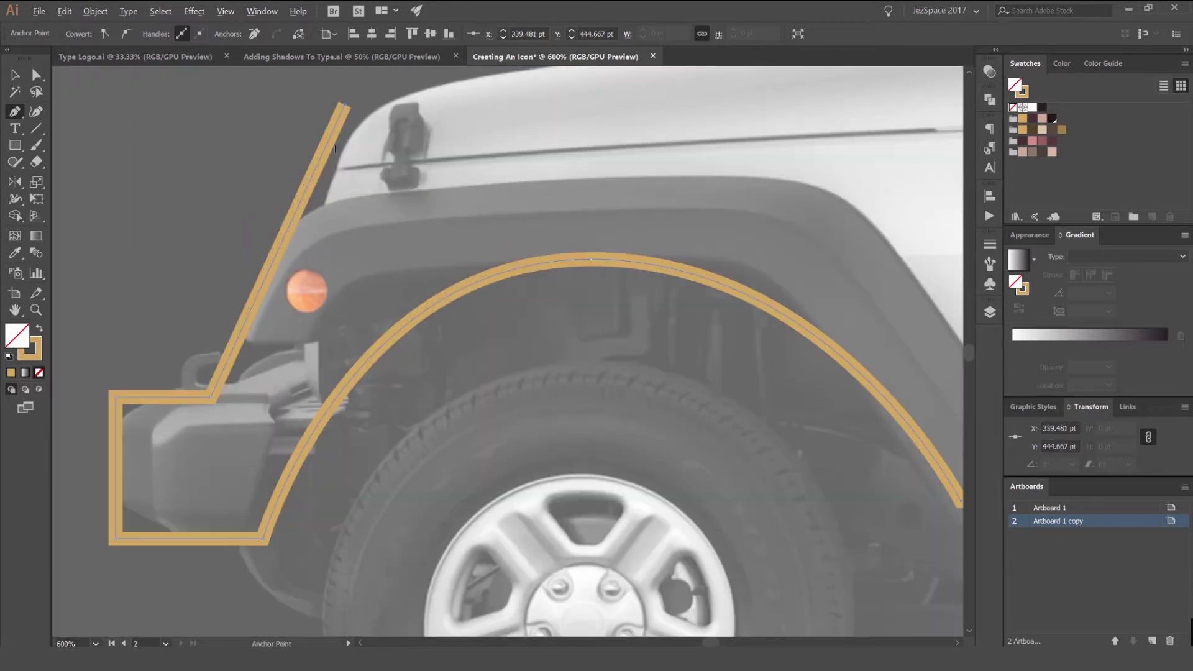
{"action": "scroll", "coordinate": [352, 131], "scroll_direction": "down", "scroll_amount": 2}
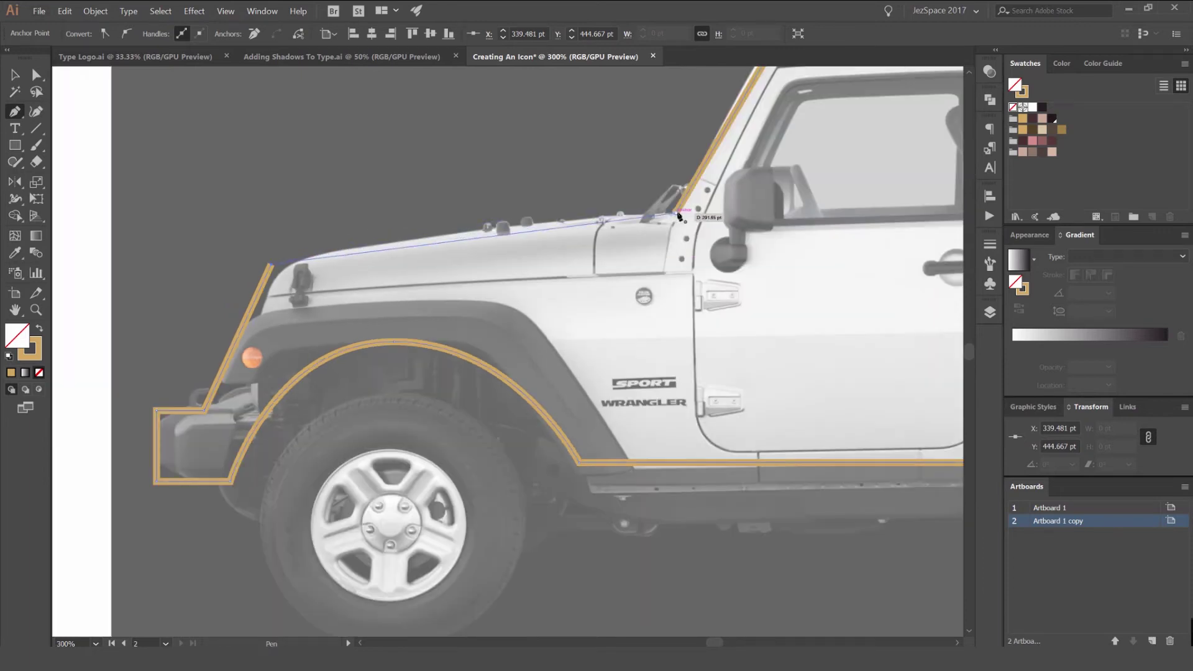
{"action": "left_click", "coordinate": [677, 213]}
{"action": "key", "text": "v"}
{"action": "scroll", "coordinate": [533, 178], "scroll_direction": "down", "scroll_amount": 4}
{"action": "left_click", "coordinate": [532, 181]}
{"action": "left_click_drag", "start_coordinate": [547, 191], "coordinate": [537, 147]}
{"action": "key", "text": "ctrl+z"}
{"action": "scroll", "coordinate": [166, 35], "scroll_direction": "up", "scroll_amount": 5}
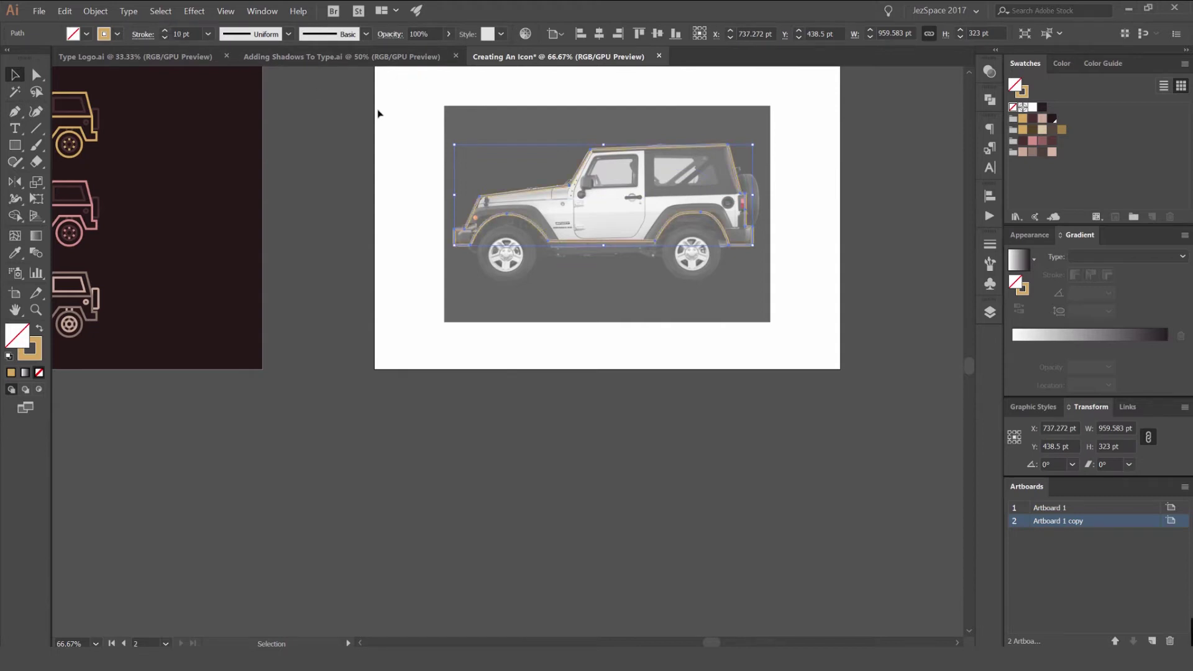
Draw an open Pen path along the bonnet's lower edge from the grille, angled up to the windscreen pillar's base.
{"action": "left_click", "coordinate": [378, 113]}
{"action": "scroll", "coordinate": [640, 178], "scroll_direction": "up", "scroll_amount": 1}
{"action": "scroll", "coordinate": [726, 181], "scroll_direction": "up", "scroll_amount": 1}
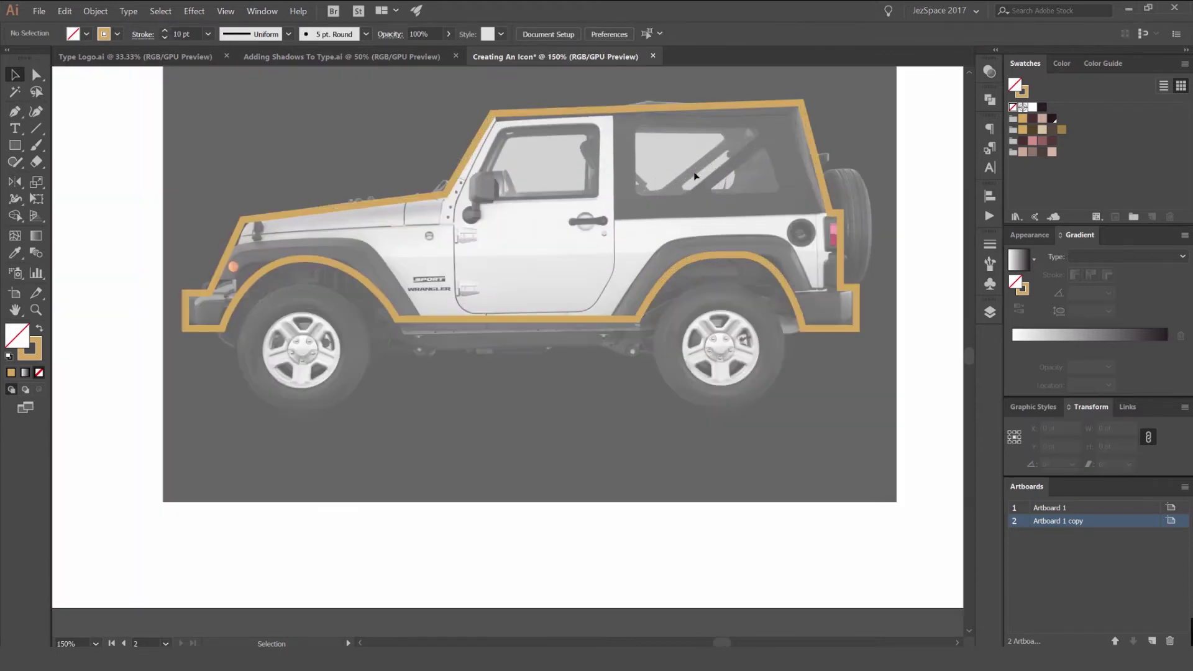
{"action": "scroll", "coordinate": [389, 322], "scroll_direction": "up", "scroll_amount": 1}
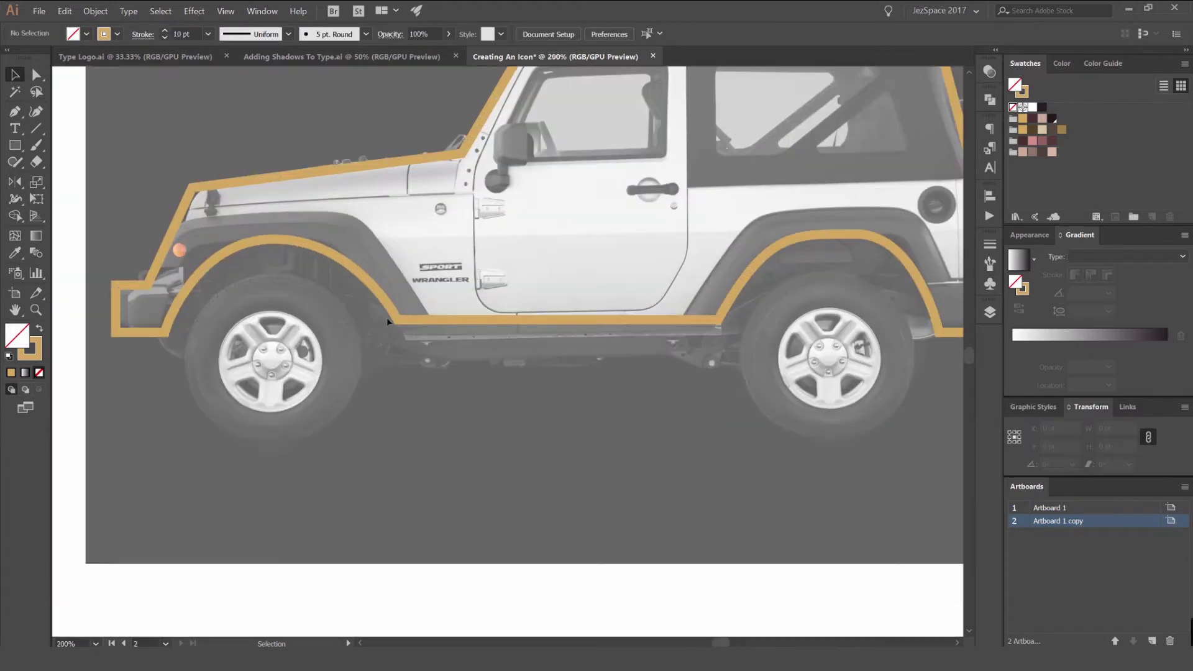
{"action": "left_click_drag", "start_coordinate": [457, 211], "coordinate": [551, 251]}
{"action": "scroll", "coordinate": [339, 239], "scroll_direction": "up", "scroll_amount": 1}
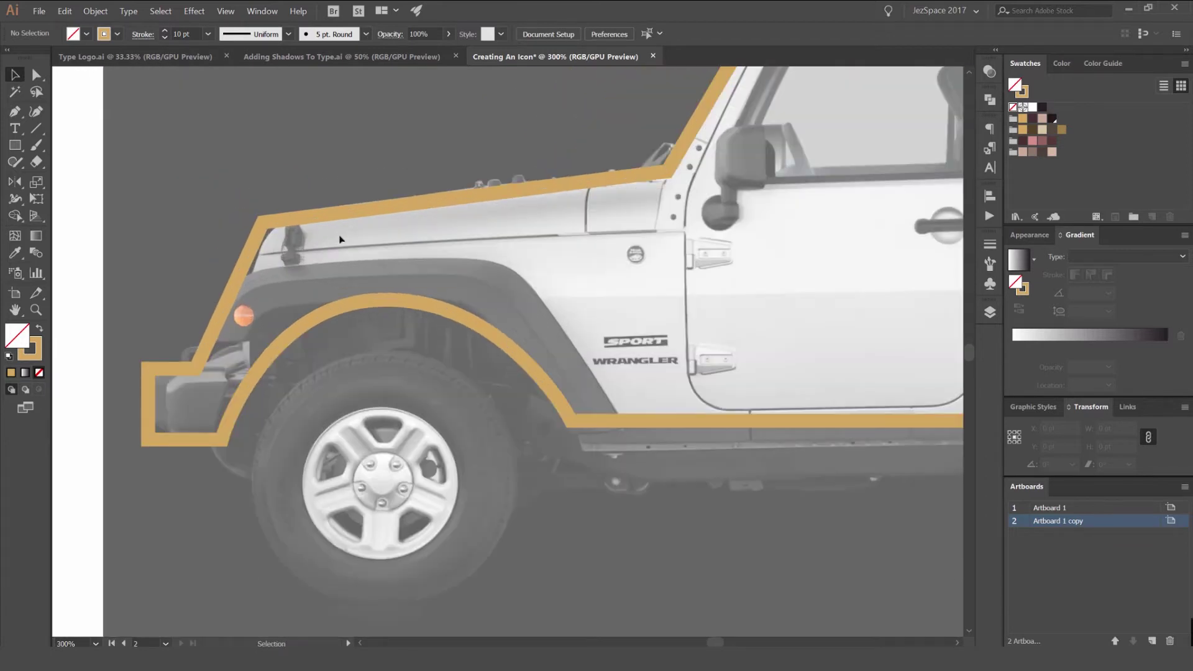
{"action": "key", "text": "p"}
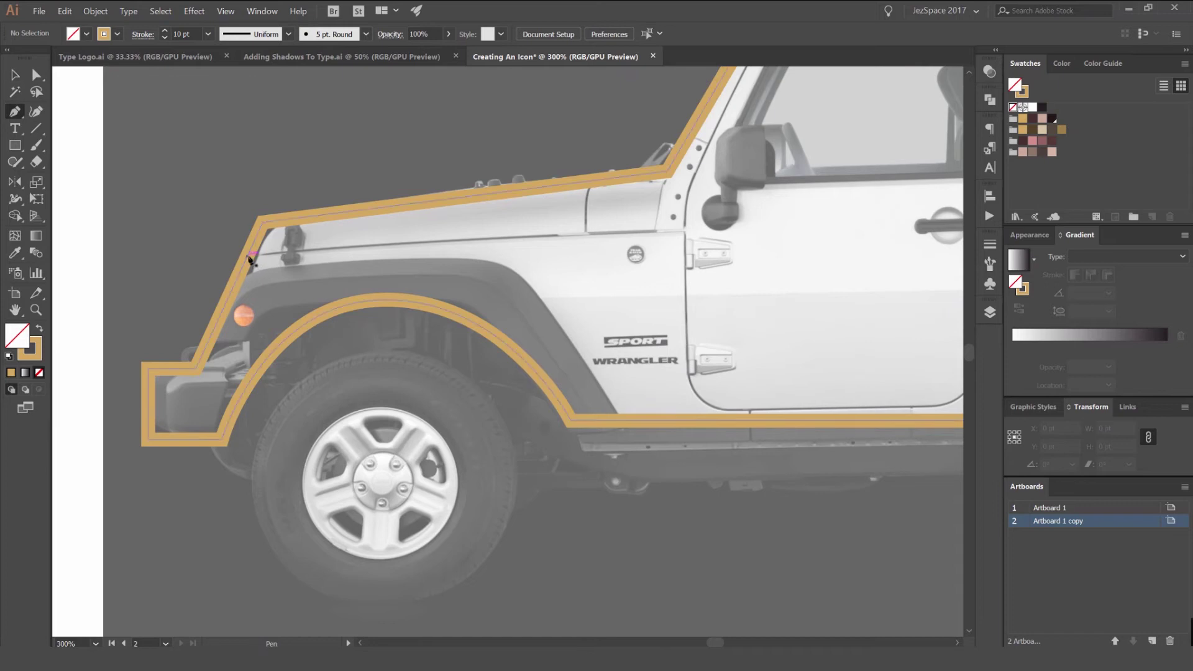
{"action": "left_click", "coordinate": [247, 255]}
{"action": "left_click", "coordinate": [658, 231]}
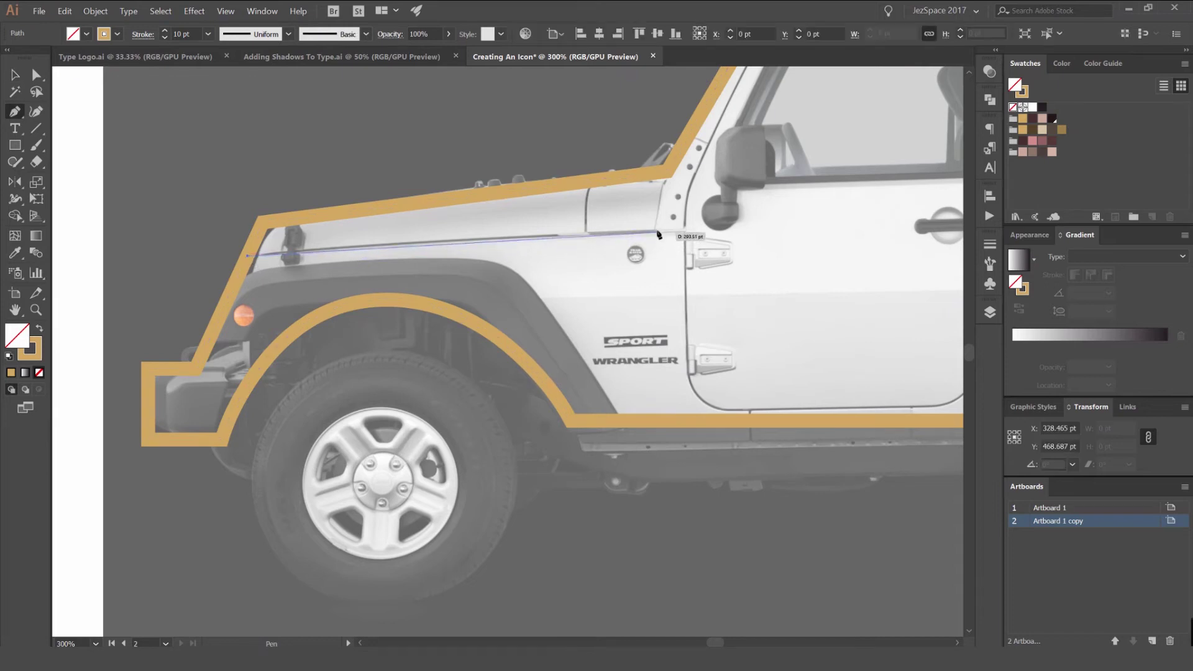
{"action": "left_click", "coordinate": [667, 171]}
{"action": "key", "text": "ctrl"}
{"action": "left_click", "coordinate": [708, 206]}
Draw a closed four-sided path around the front door window with straight Pen segments.
{"action": "left_click_drag", "start_coordinate": [814, 177], "coordinate": [437, 309]}
{"action": "key", "text": "p"}
{"action": "left_click", "coordinate": [349, 315]}
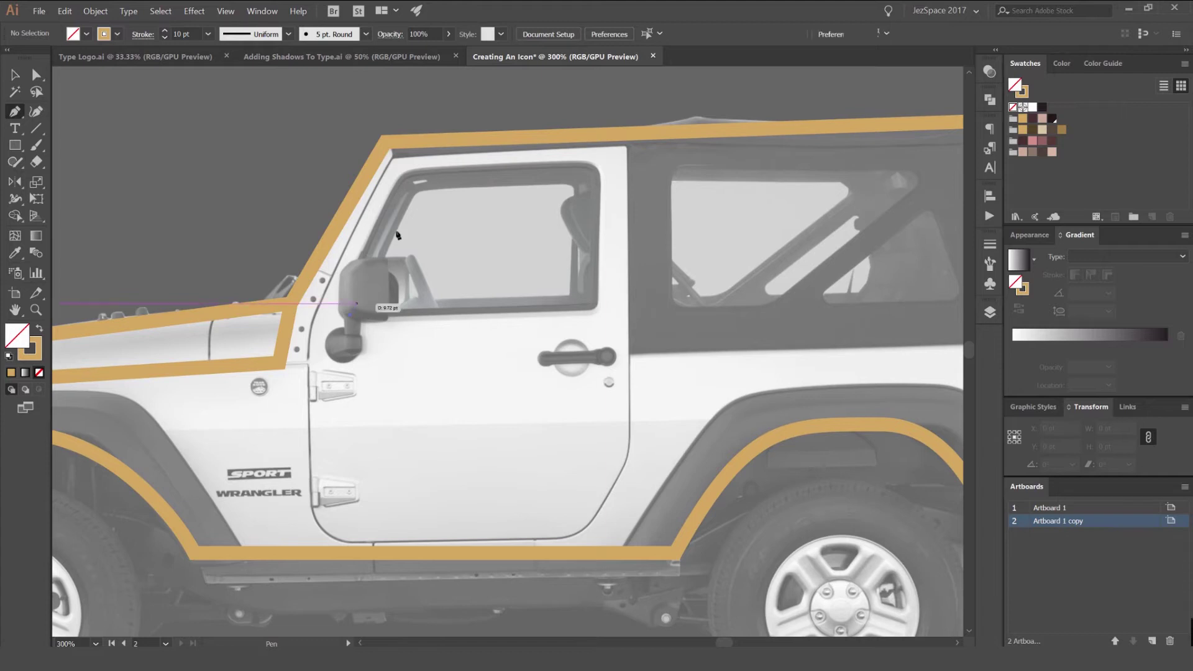
{"action": "scroll", "coordinate": [410, 178], "scroll_direction": "up", "scroll_amount": 1}
{"action": "left_click", "coordinate": [411, 177]}
{"action": "left_click", "coordinate": [661, 164]}
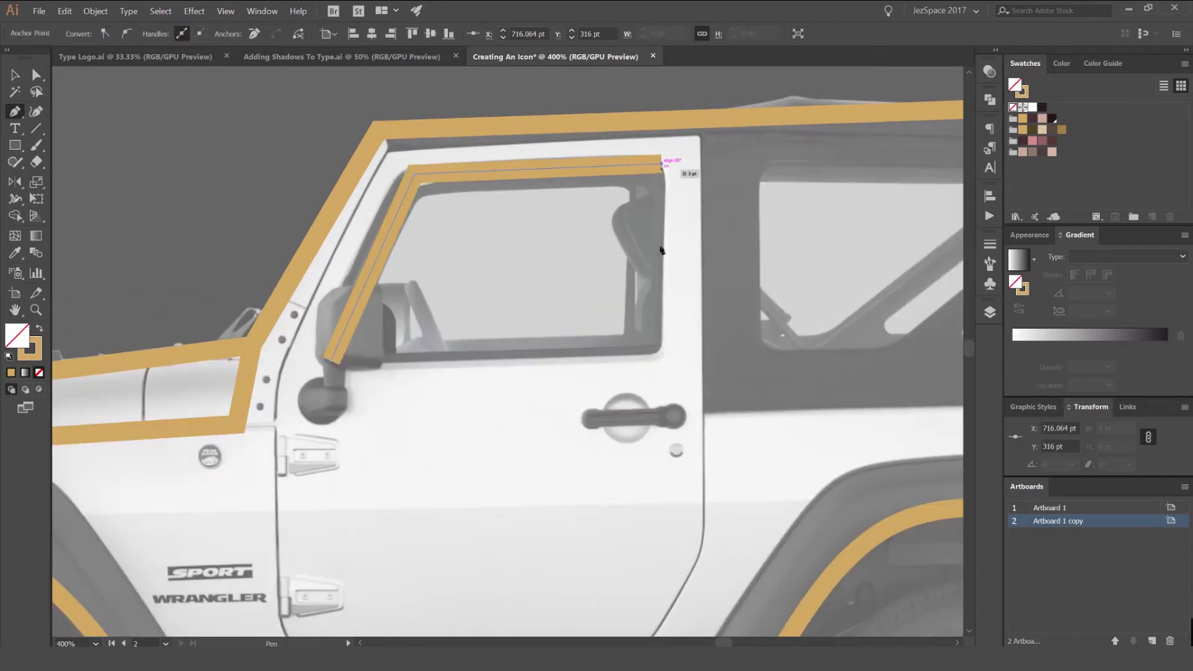
{"action": "left_click", "coordinate": [658, 358]}
{"action": "left_click", "coordinate": [330, 359]}
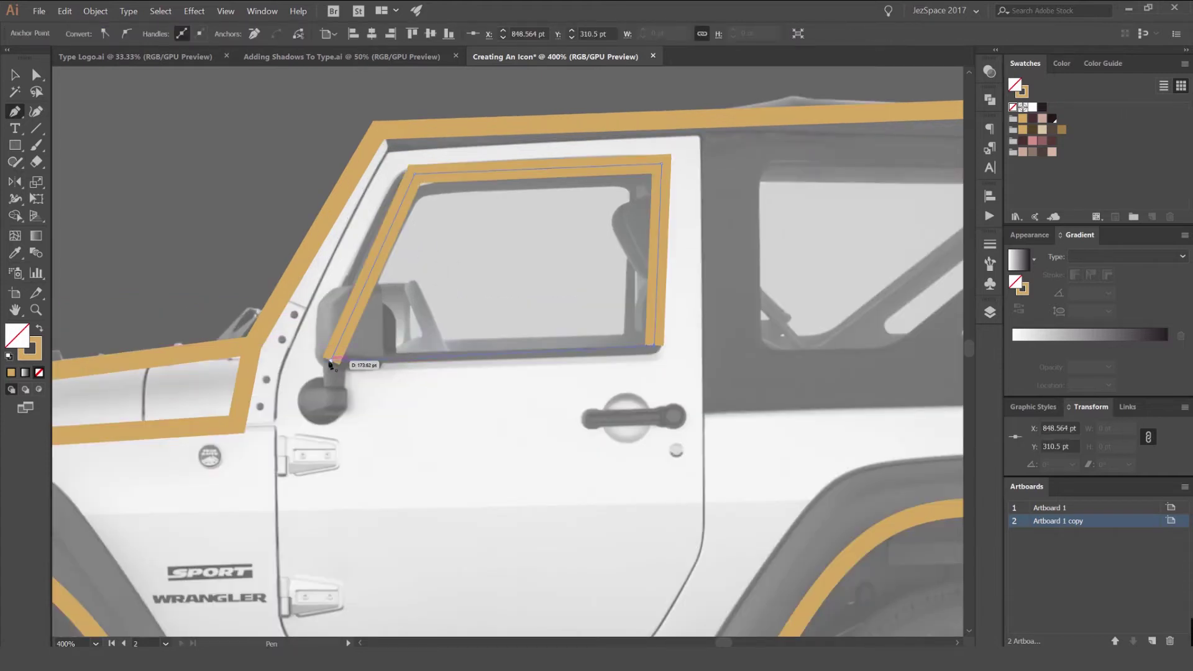
{"action": "key", "text": "v"}
{"action": "left_click", "coordinate": [471, 321]}
Nudge the front door window path 5 pt down and 2 pt to the right.
{"action": "scroll", "coordinate": [442, 269], "scroll_direction": "down", "scroll_amount": 1}
{"action": "left_click", "coordinate": [573, 202]}
{"action": "scroll", "coordinate": [573, 201], "scroll_direction": "up", "scroll_amount": 1}
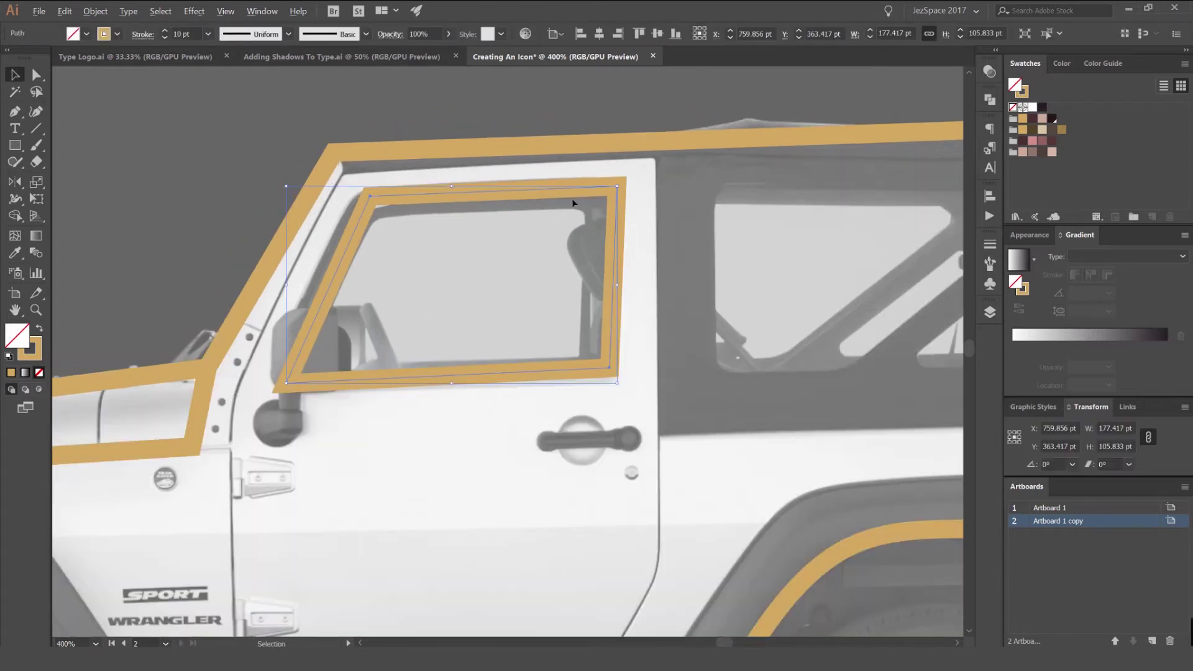
{"action": "key", "text": "Down"}
{"action": "key", "text": "Down"}
{"action": "key", "text": "Right"}
{"action": "key", "text": "Right"}
{"action": "key", "text": "Down"}
{"action": "key", "text": "Down"}
{"action": "key", "text": "Down"}
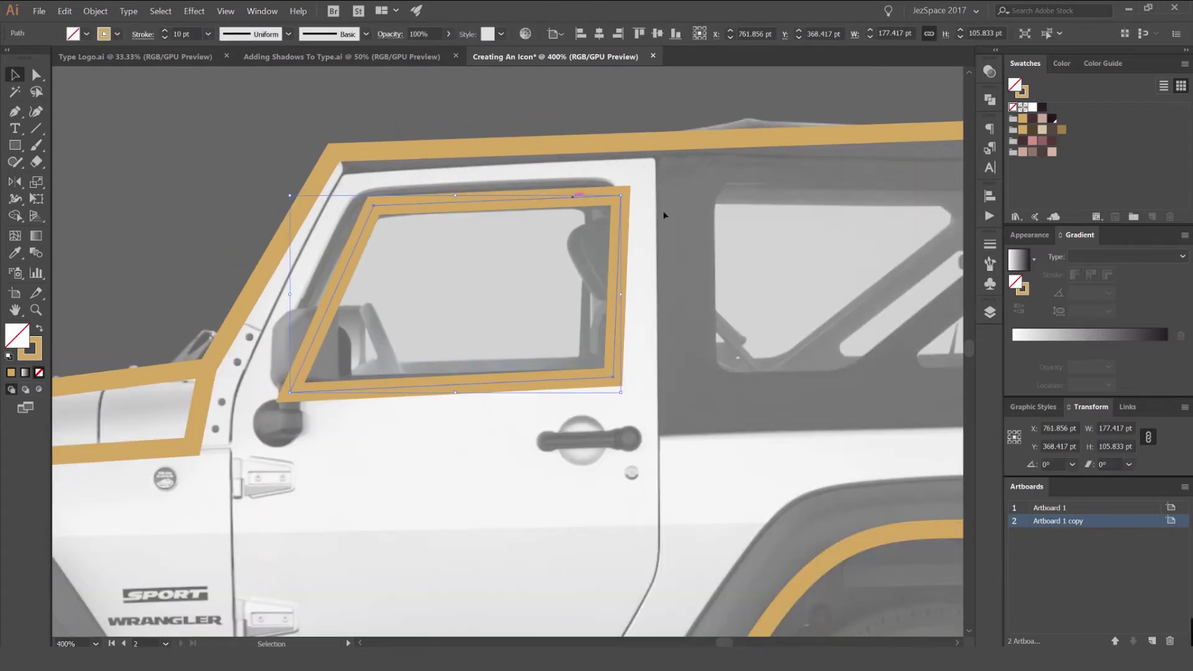
Draw a closed four-sided path around the soft top's rear side window, with horizontal upper and lower edges and a slanted rear edge.
{"action": "left_click_drag", "start_coordinate": [766, 233], "coordinate": [490, 237]}
{"action": "key", "text": "p"}
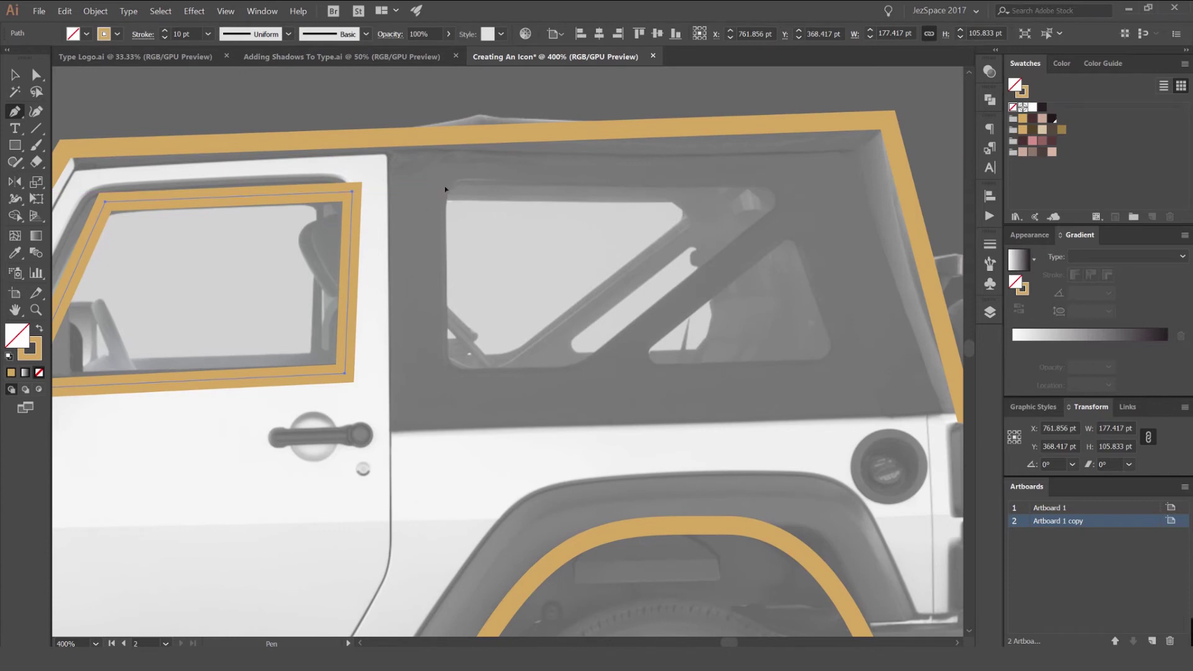
{"action": "left_click", "coordinate": [445, 187]}
{"action": "left_click", "coordinate": [774, 192], "text": "shift"}
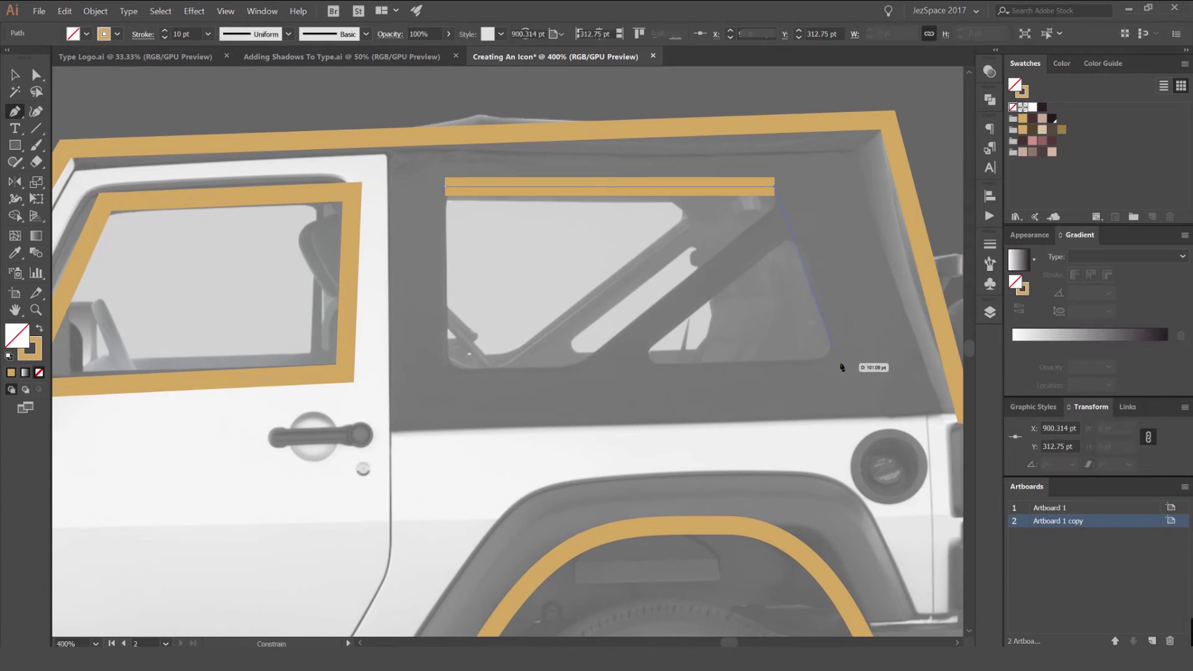
{"action": "left_click", "coordinate": [840, 362]}
{"action": "left_click", "coordinate": [447, 366], "text": "shift"}
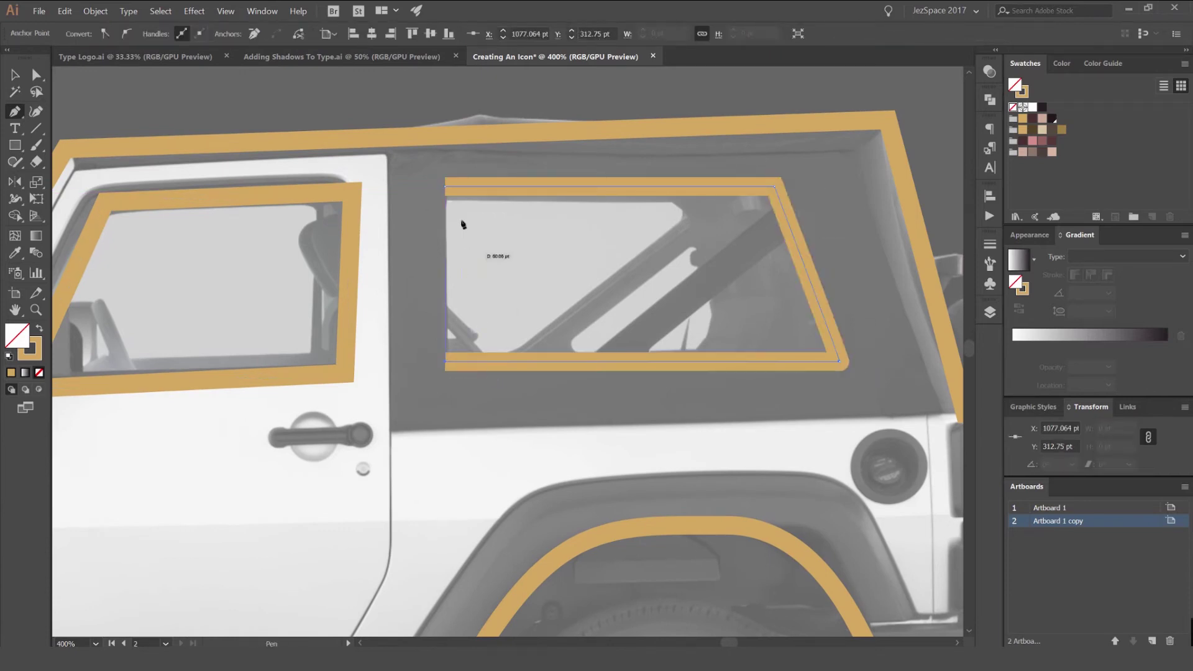
{"action": "left_click", "coordinate": [444, 187]}
{"action": "key", "text": "v"}
{"action": "left_click", "coordinate": [661, 200]}
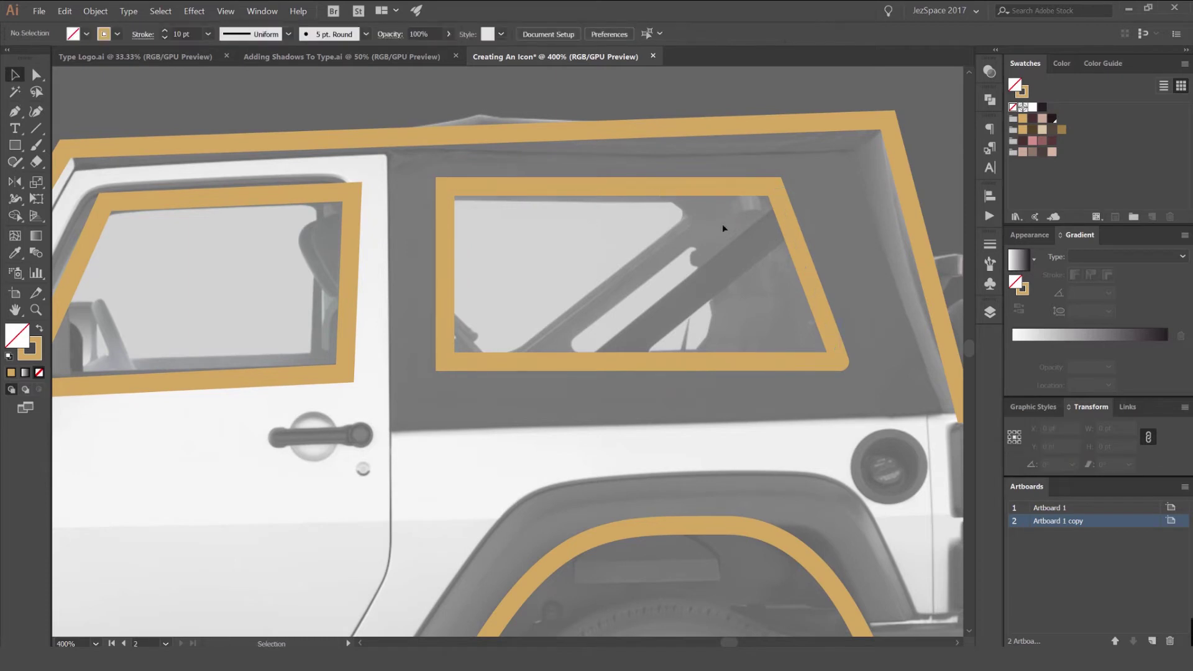
Try to align the anchor points of both side window paths on their vertical centre, relative to the selection.
{"action": "key", "text": "ctrl+minus"}
{"action": "key", "text": "a"}
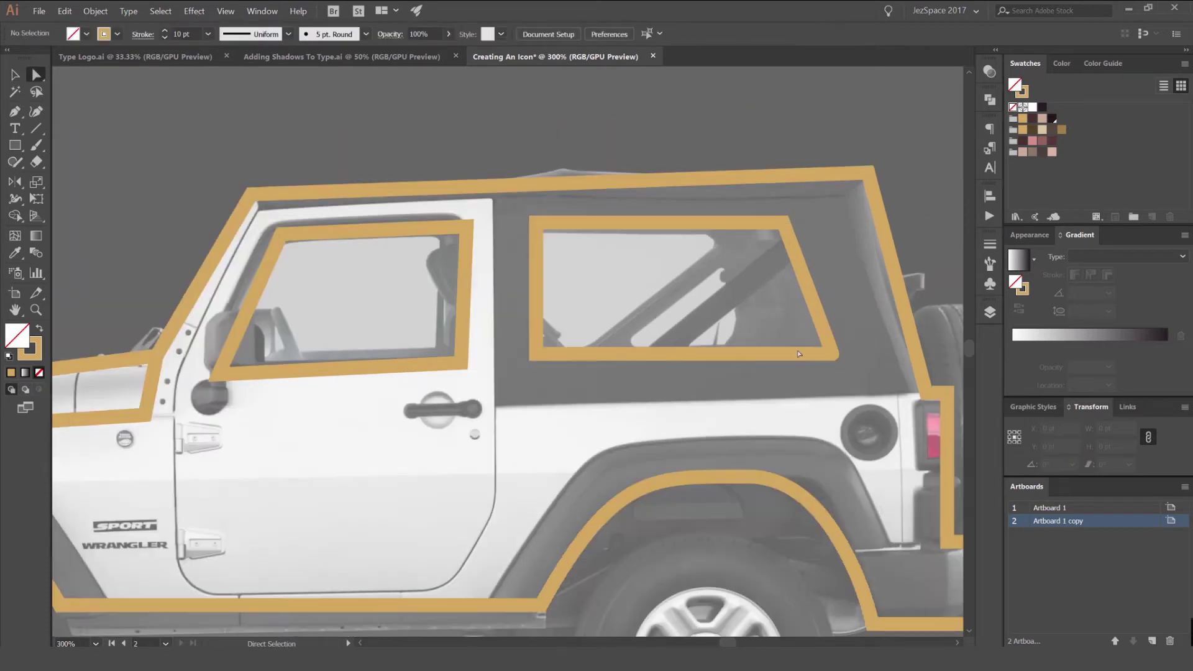
{"action": "key", "text": "ctrl+a"}
{"action": "left_click", "coordinate": [445, 33]}
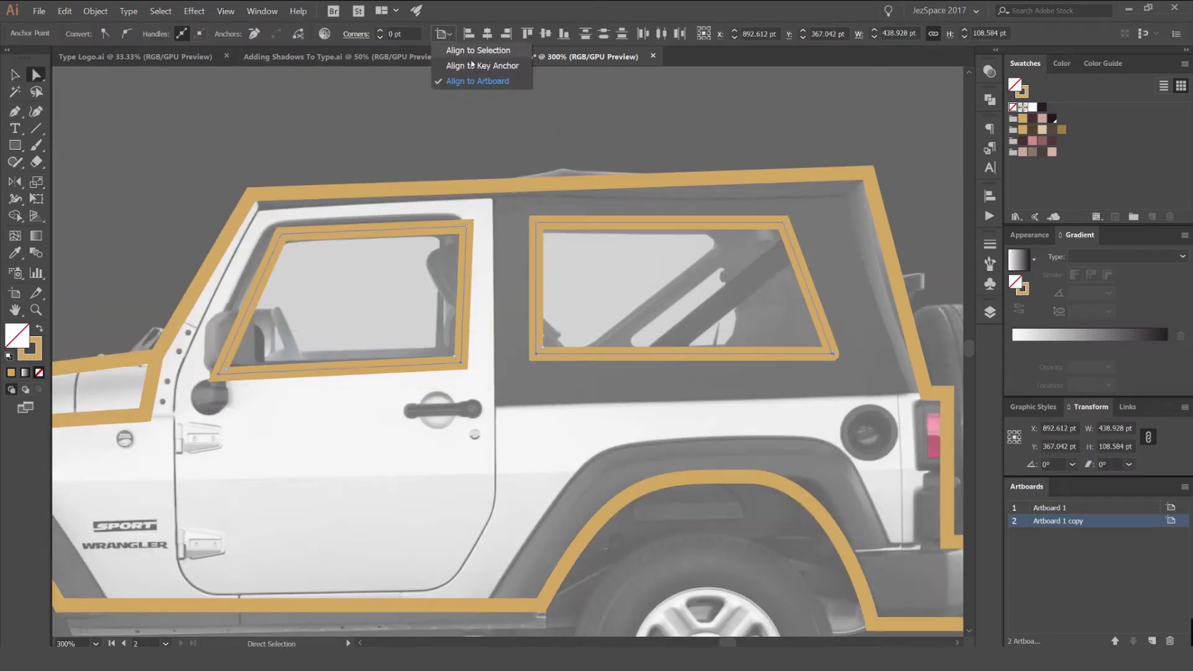
{"action": "left_click", "coordinate": [548, 47]}
{"action": "left_click", "coordinate": [546, 35]}
{"action": "key", "text": "ctrl+z"}
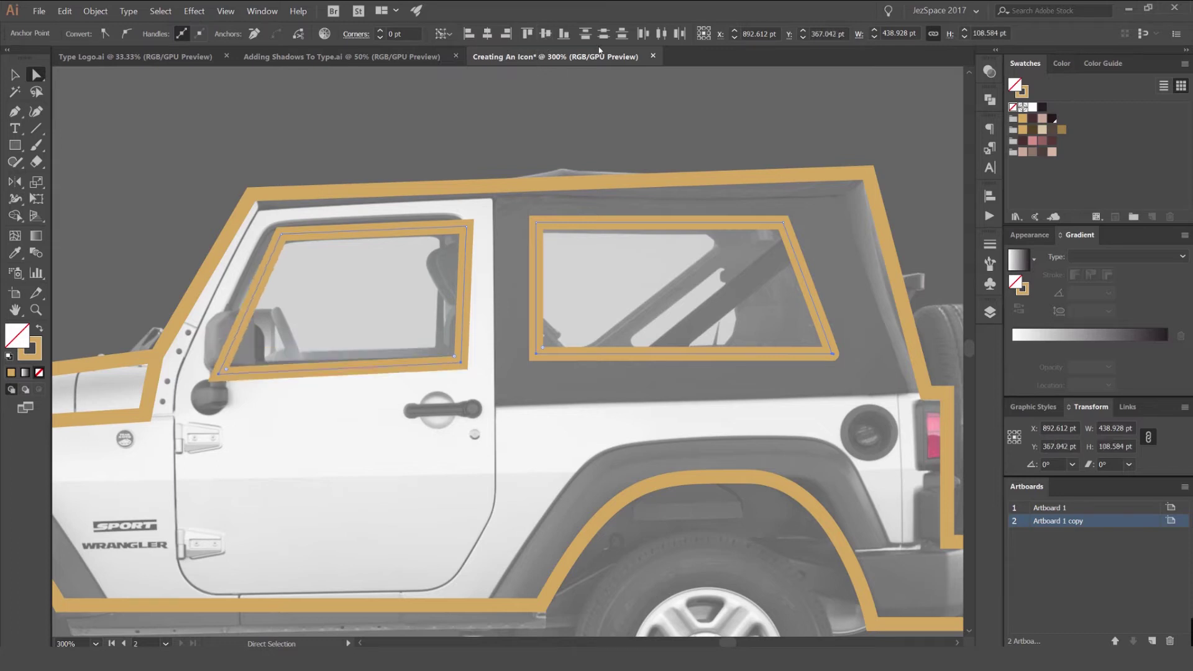
Reapply the vertical-centre alignment of both side window paths and undo it again.
{"action": "key", "text": "ctrl+shift+z"}
{"action": "key", "text": "ctrl+z"}
{"action": "left_click", "coordinate": [565, 328]}
Align the two lower anchor points of the rear side window path on their vertical centre, relative to the key anchor.
{"action": "left_click", "coordinate": [537, 353]}
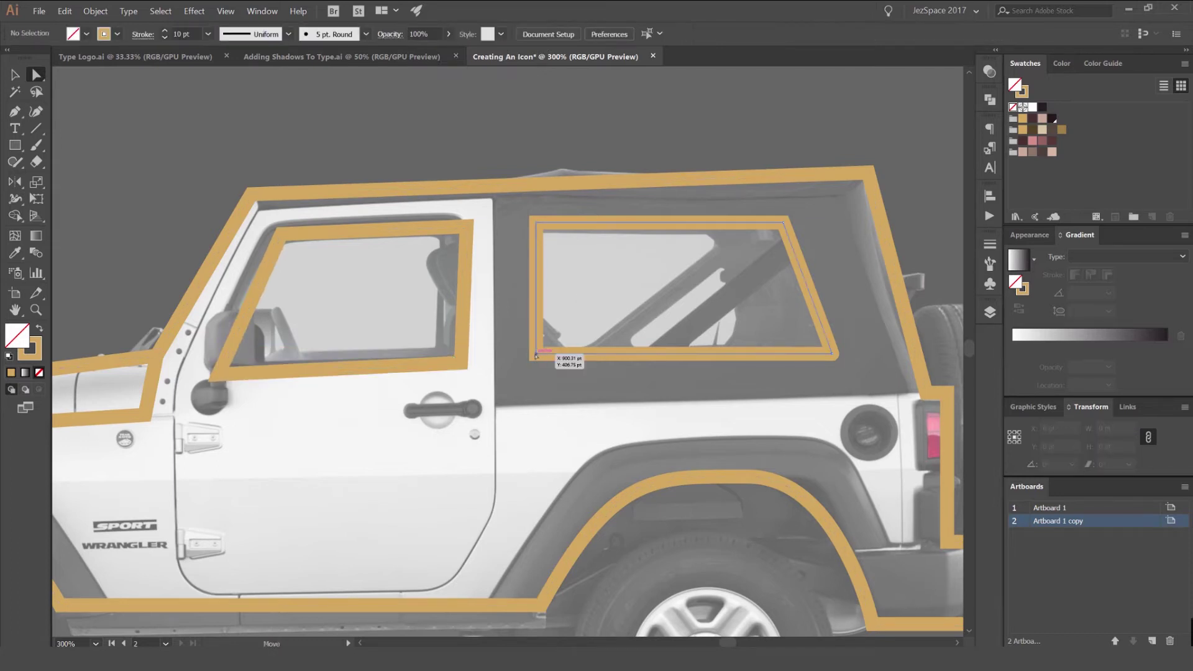
{"action": "left_click", "coordinate": [831, 352]}
{"action": "left_click", "coordinate": [869, 348]}
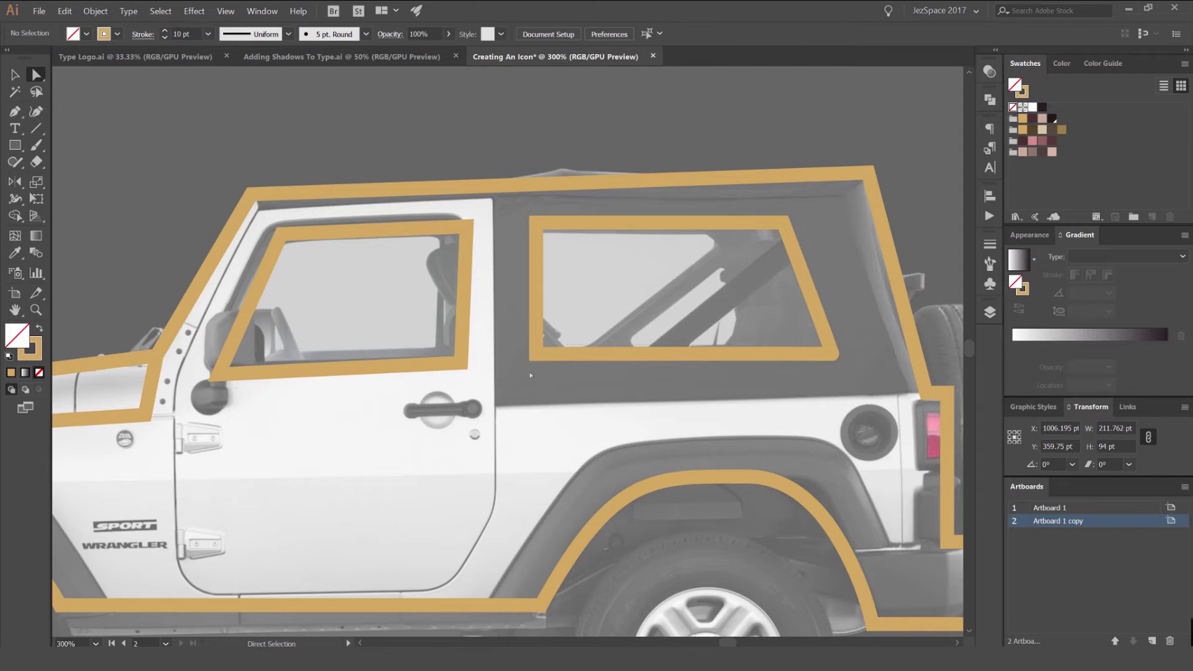
{"action": "left_click_drag", "start_coordinate": [530, 373], "coordinate": [526, 373]}
{"action": "scroll", "coordinate": [570, 275], "scroll_direction": "up", "scroll_amount": 1}
{"action": "left_click_drag", "start_coordinate": [571, 275], "coordinate": [366, 167]}
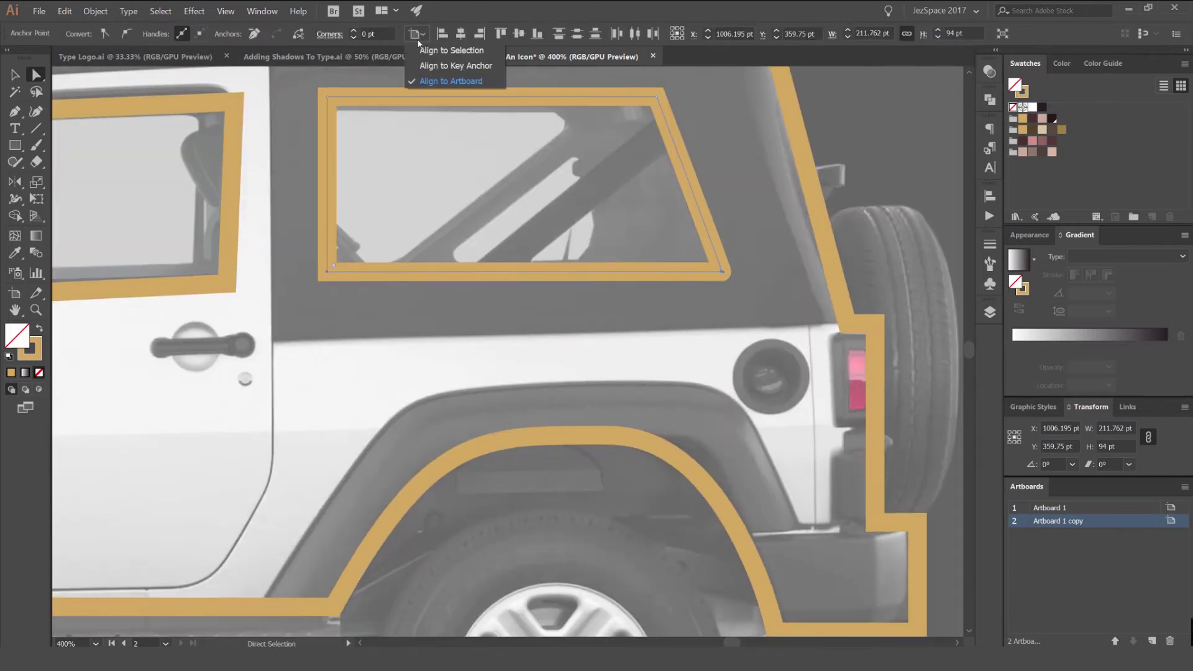
{"action": "left_click", "coordinate": [500, 65]}
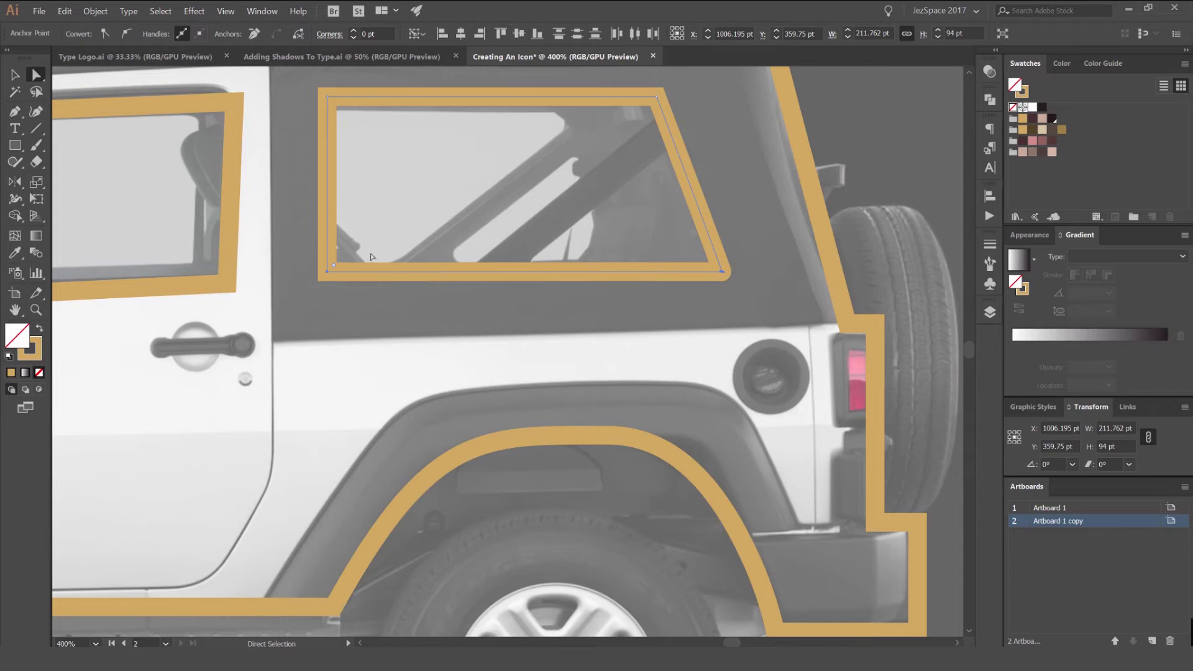
{"action": "scroll", "coordinate": [367, 261], "scroll_direction": "up", "scroll_amount": 2}
{"action": "scroll", "coordinate": [667, 281], "scroll_direction": "down", "scroll_amount": 1}
{"action": "left_click_drag", "start_coordinate": [941, 280], "coordinate": [750, 266]}
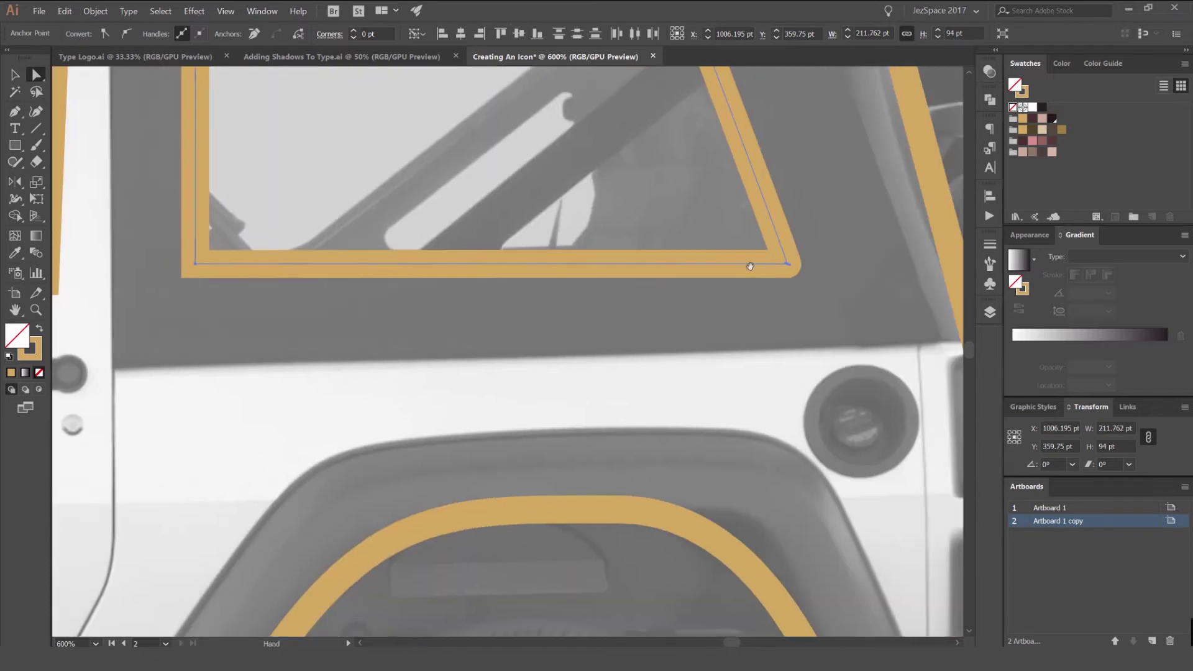
{"action": "scroll", "coordinate": [750, 267], "scroll_direction": "up", "scroll_amount": 2}
{"action": "scroll", "coordinate": [770, 252], "scroll_direction": "down", "scroll_amount": 4}
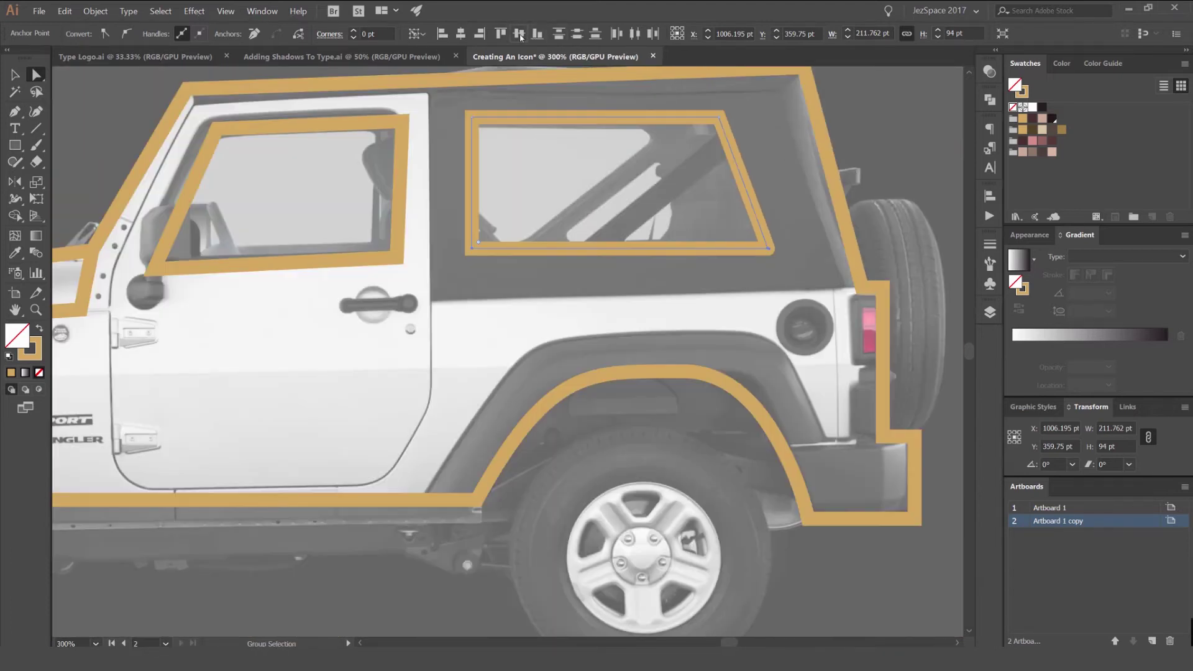
Level the front door window's lower edge by aligning its two lower anchor points on their vertical centre, relative to the key anchor.
{"action": "left_click_drag", "start_coordinate": [237, 307], "coordinate": [349, 288]}
{"action": "scroll", "coordinate": [354, 285], "scroll_direction": "up", "scroll_amount": 1}
{"action": "left_click", "coordinate": [596, 203]}
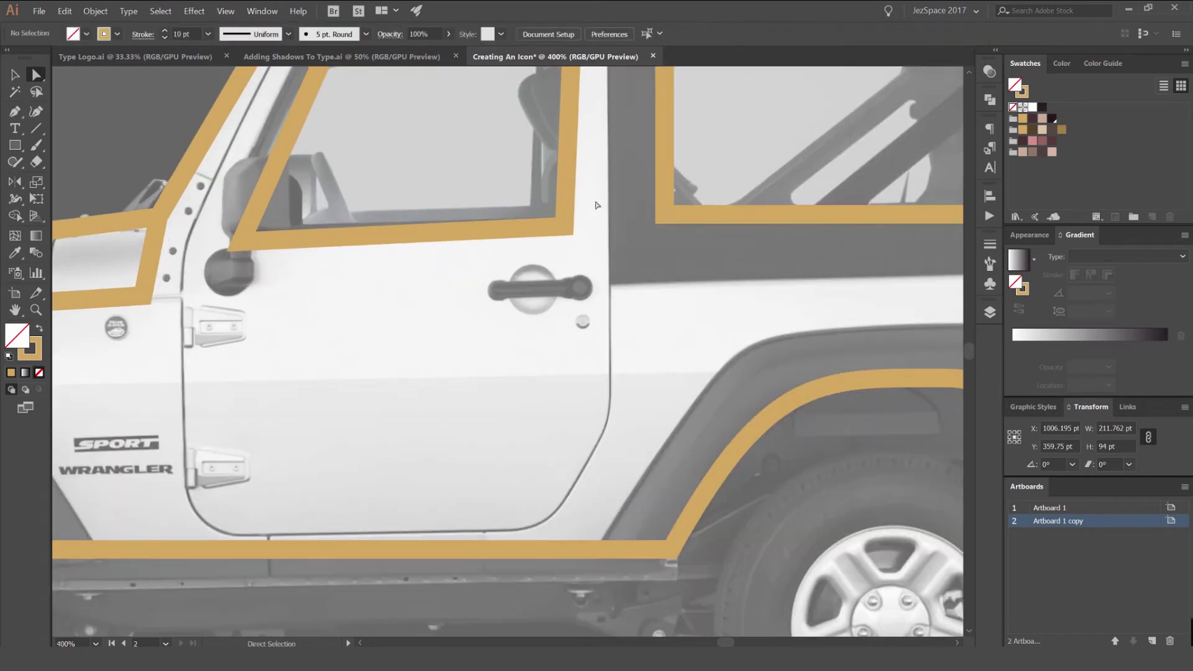
{"action": "left_click", "coordinate": [276, 174], "text": "alt"}
{"action": "scroll", "coordinate": [277, 174], "scroll_direction": "up", "scroll_amount": 1}
{"action": "left_click", "coordinate": [417, 33]}
{"action": "left_click", "coordinate": [447, 66]}
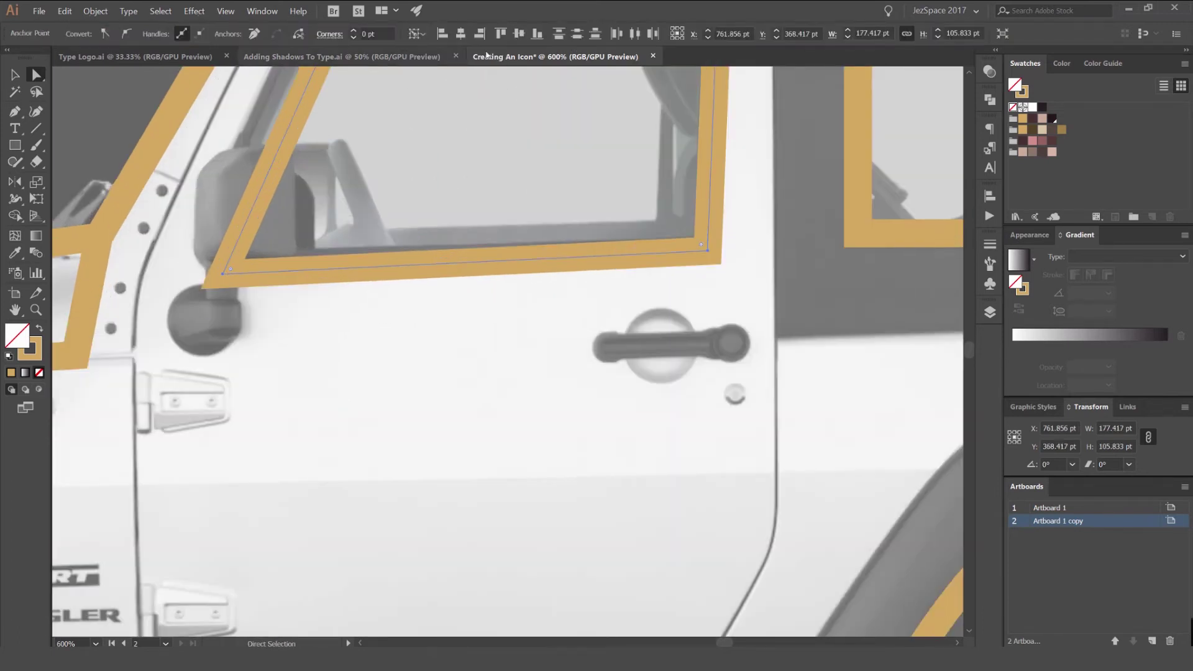
{"action": "left_click", "coordinate": [524, 36]}
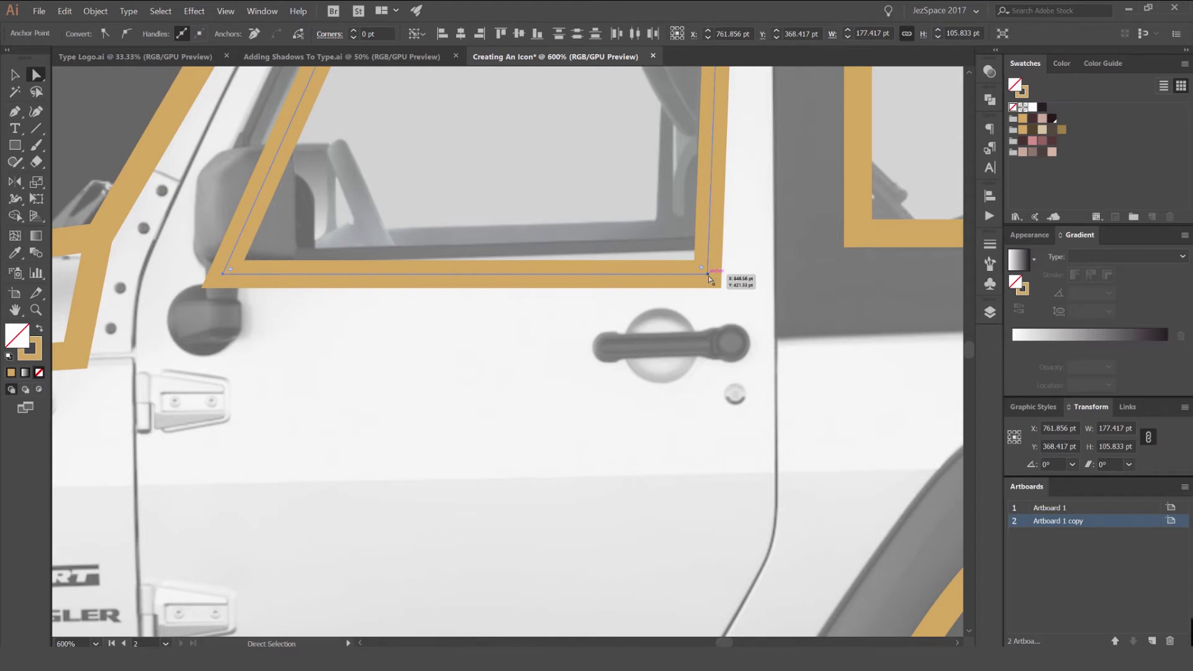
{"action": "left_click_drag", "start_coordinate": [707, 275], "coordinate": [221, 282]}
{"action": "key", "text": "ctrl+z"}
{"action": "left_click", "coordinate": [502, 360]}
Try moving the lower front anchor point of the door window 40 pt to the right.
{"action": "scroll", "coordinate": [500, 357], "scroll_direction": "down", "scroll_amount": 2}
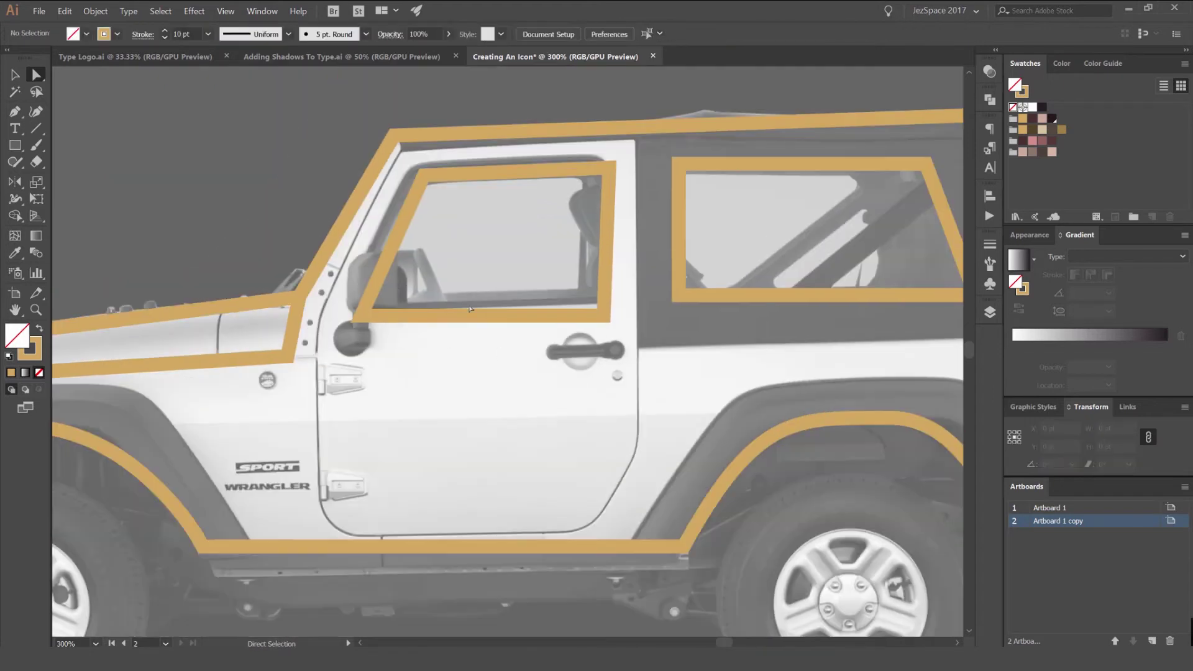
{"action": "left_click", "coordinate": [361, 316]}
{"action": "key", "text": "shift+Right"}
{"action": "key", "text": "shift+Right"}
{"action": "key", "text": "shift+Right"}
{"action": "key", "text": "shift+Right"}
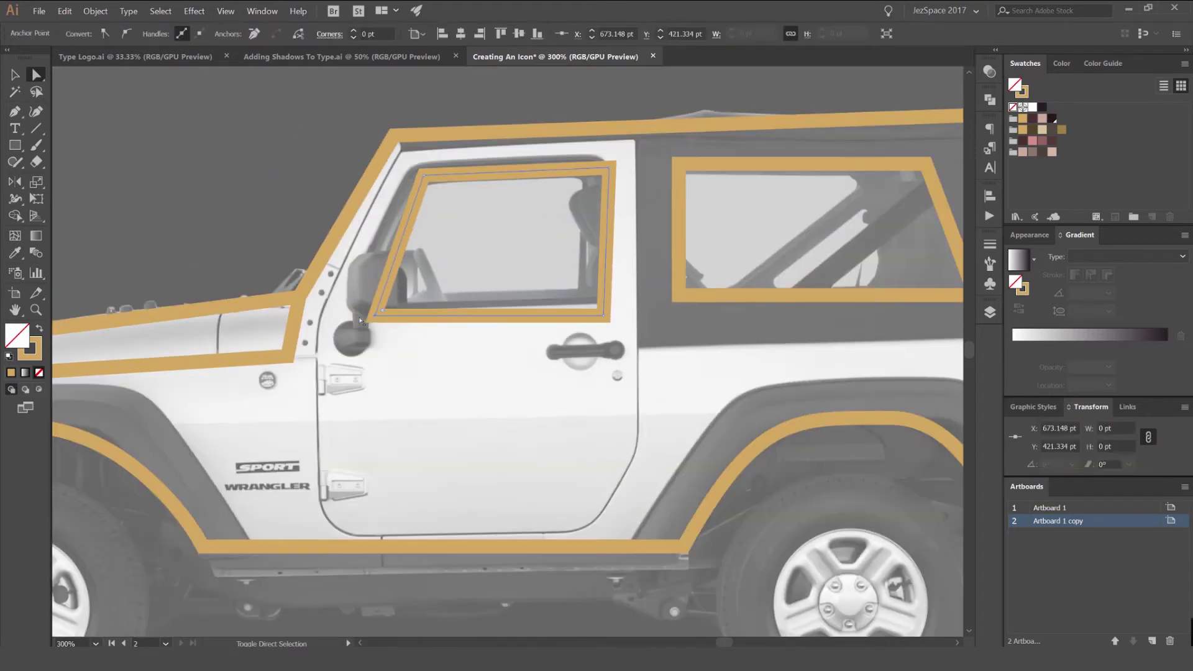
{"action": "left_click", "coordinate": [475, 310], "text": "alt"}
{"action": "scroll", "coordinate": [481, 162], "scroll_direction": "up", "scroll_amount": 1}
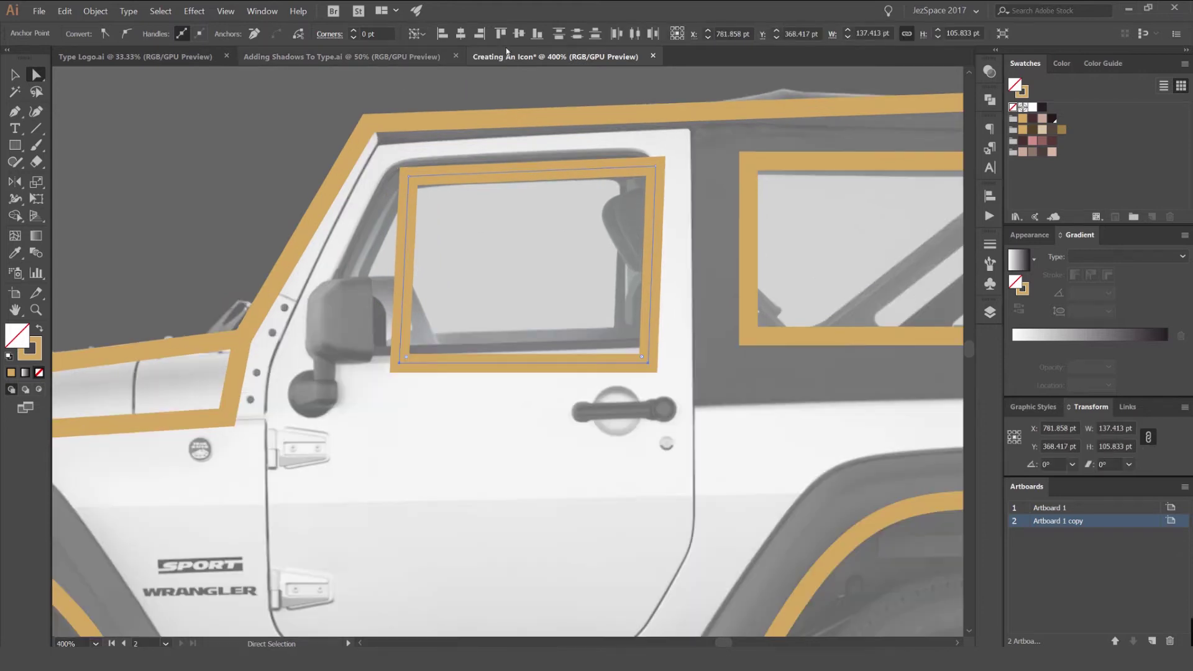
Undo the four rightward moves of the door window's lower front anchor point and deselect the path.
{"action": "left_click", "coordinate": [498, 298]}
{"action": "key", "text": "ctrl+z"}
{"action": "key", "text": "ctrl+z"}
{"action": "key", "text": "ctrl+z"}
{"action": "key", "text": "ctrl+z"}
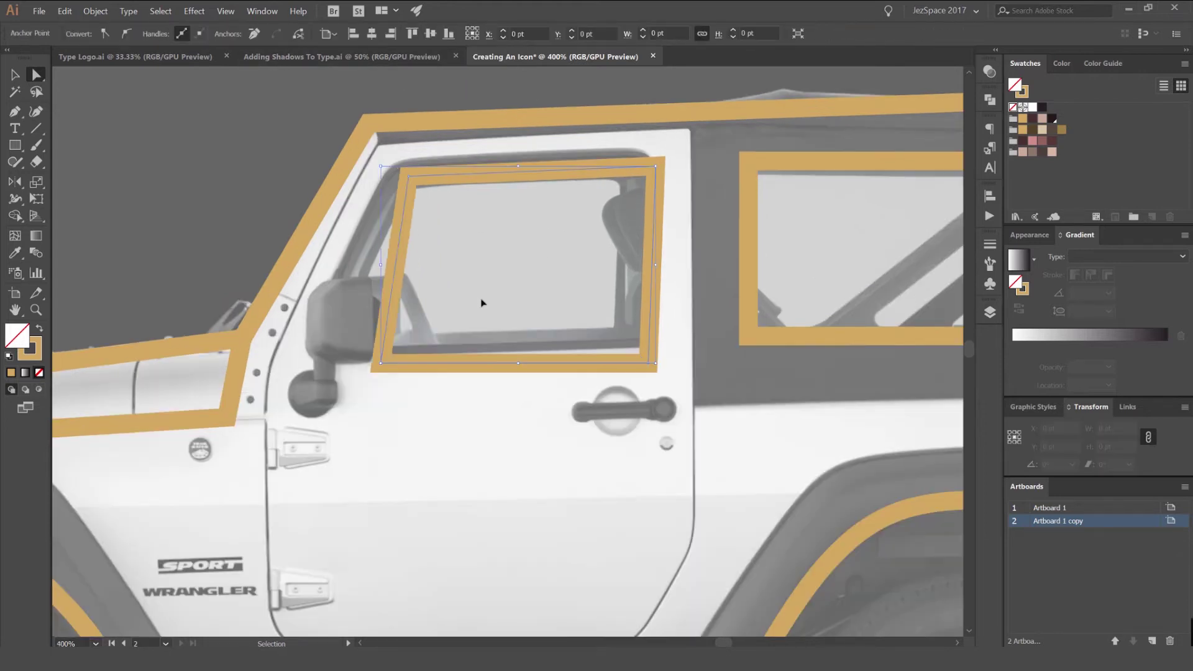
{"action": "left_click", "coordinate": [489, 285]}
Draw a circle about 37 pt in diameter around the fuel filler cap with the Ellipse tool.
{"action": "scroll", "coordinate": [490, 282], "scroll_direction": "down", "scroll_amount": 2}
{"action": "left_click_drag", "start_coordinate": [681, 345], "coordinate": [581, 273]}
{"action": "key", "text": "v"}
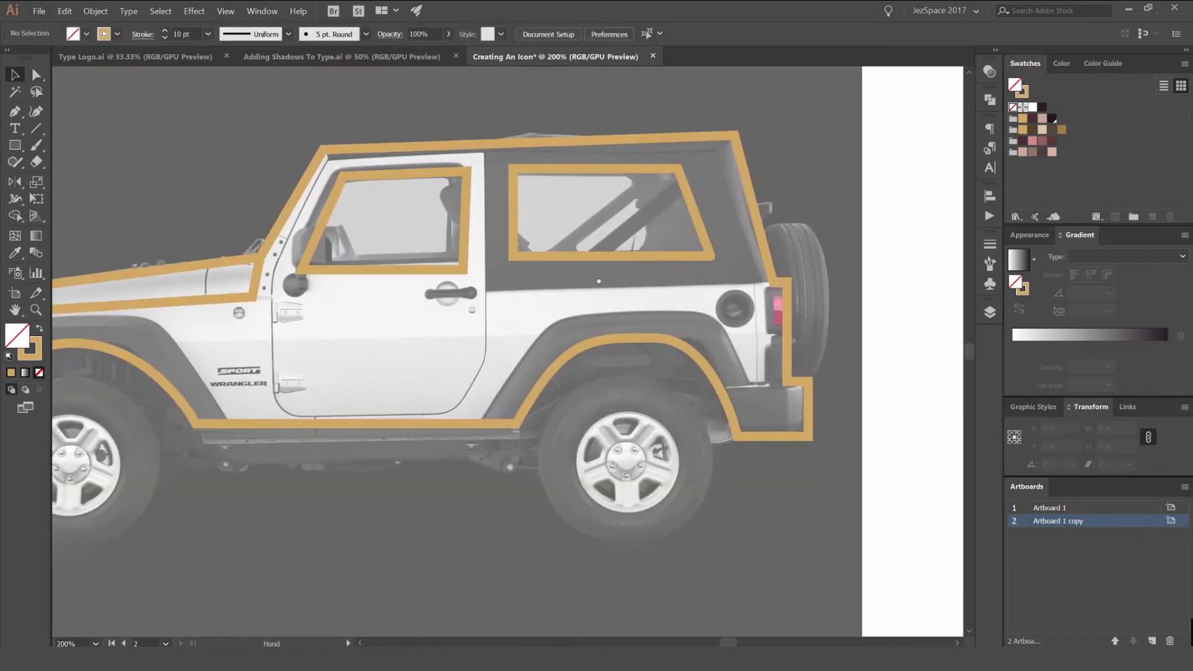
{"action": "scroll", "coordinate": [650, 311], "scroll_direction": "up", "scroll_amount": 3}
{"action": "mouse_move", "coordinate": [652, 312]}
{"action": "left_mouse_down"}
{"action": "mouse_move", "coordinate": [708, 342]}
{"action": "mouse_move", "coordinate": [693, 336]}
{"action": "mouse_move", "coordinate": [721, 363]}
{"action": "mouse_move", "coordinate": [694, 342]}
{"action": "left_mouse_up"}
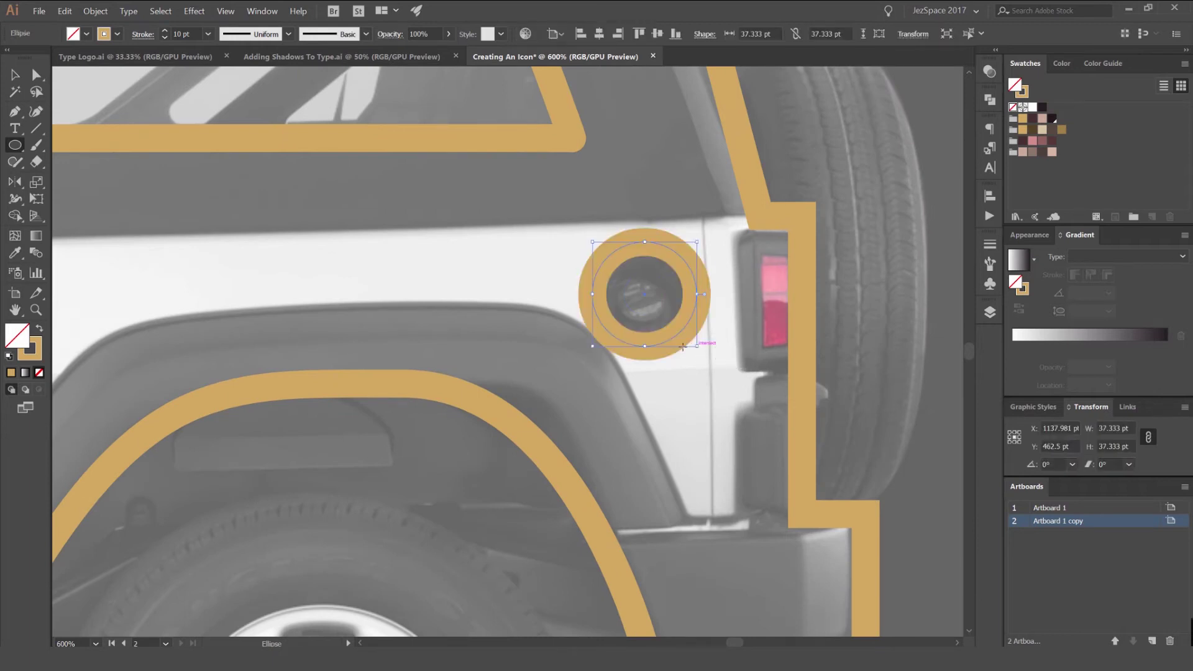
{"action": "key", "text": "v"}
Draw an upright rectangle about 57 pt wide and 159 pt high just behind the spare wheel.
{"action": "scroll", "coordinate": [500, 273], "scroll_direction": "down", "scroll_amount": 5}
{"action": "scroll", "coordinate": [593, 225], "scroll_direction": "up", "scroll_amount": 2}
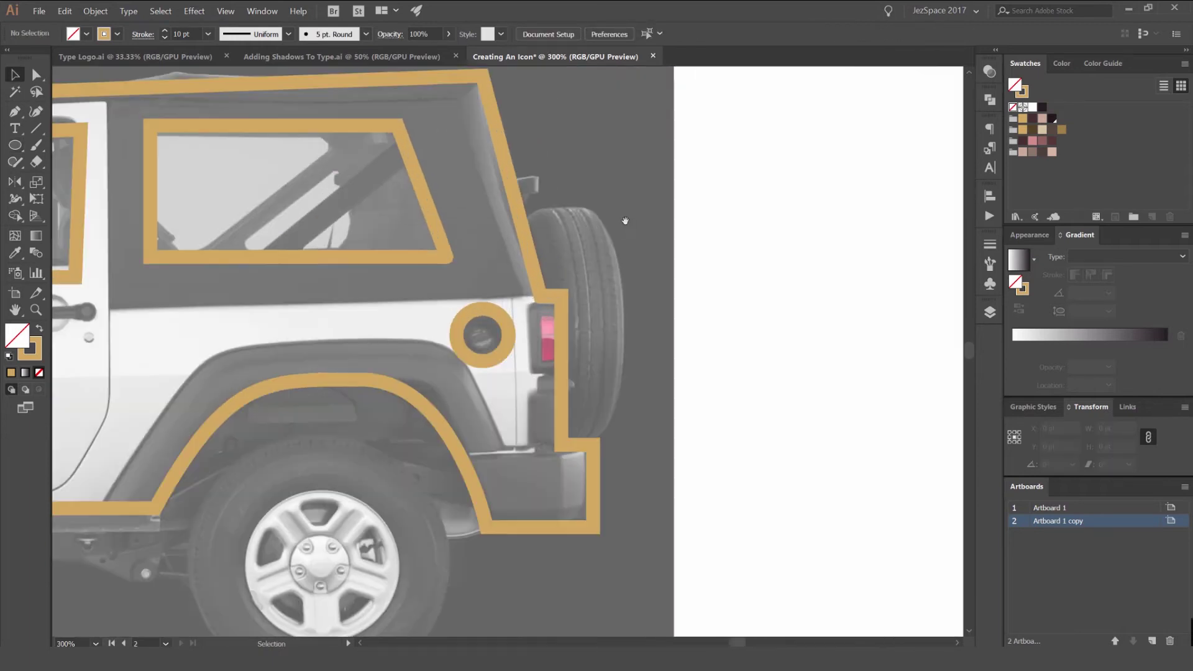
{"action": "mouse_move", "coordinate": [541, 194]}
{"action": "left_mouse_down"}
{"action": "mouse_move", "coordinate": [538, 365]}
{"action": "mouse_move", "coordinate": [605, 395]}
{"action": "mouse_move", "coordinate": [598, 388]}
{"action": "mouse_move", "coordinate": [622, 415]}
{"action": "left_mouse_up"}
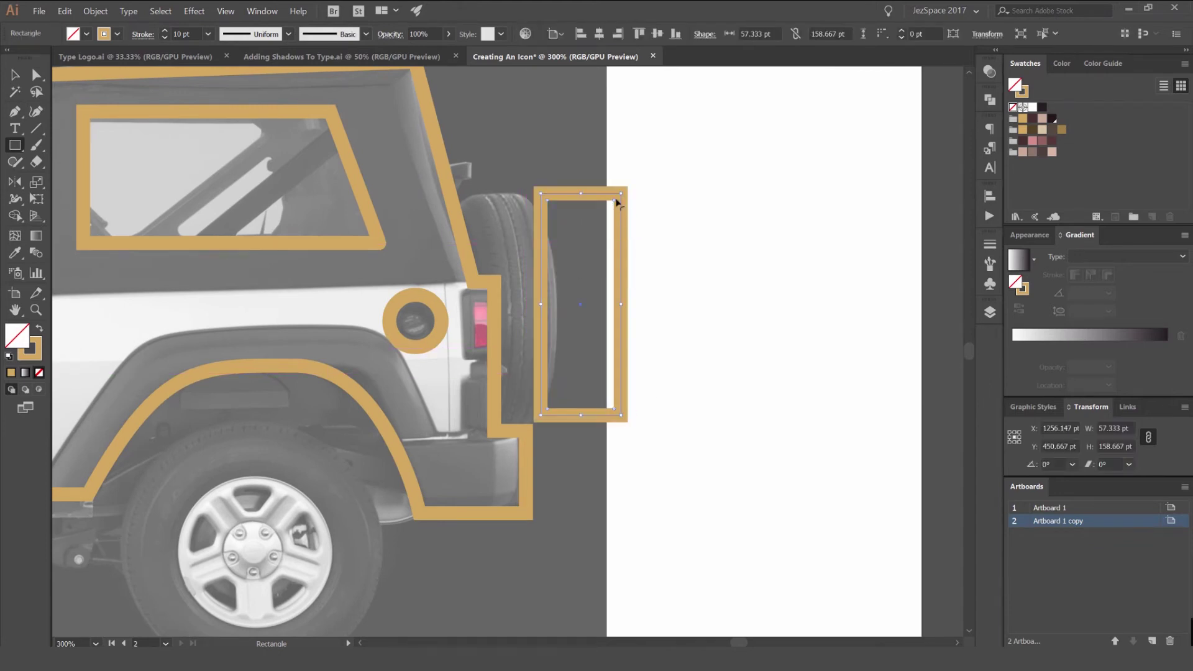
Round all corners of the rectangle to the maximum radius, about 28.67 pt, to form a pill shape.
{"action": "scroll", "coordinate": [617, 202], "scroll_direction": "up", "scroll_amount": 2}
{"action": "key", "text": "a"}
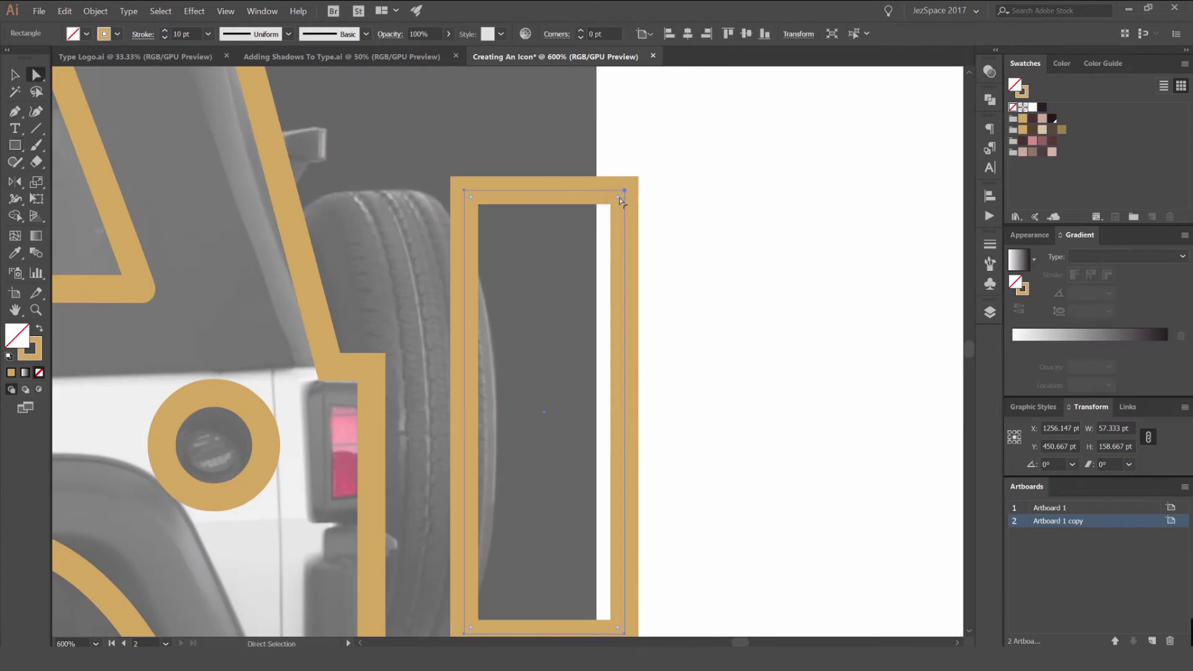
{"action": "left_click_drag", "start_coordinate": [618, 198], "coordinate": [458, 535]}
{"action": "scroll", "coordinate": [615, 205], "scroll_direction": "up", "scroll_amount": 2}
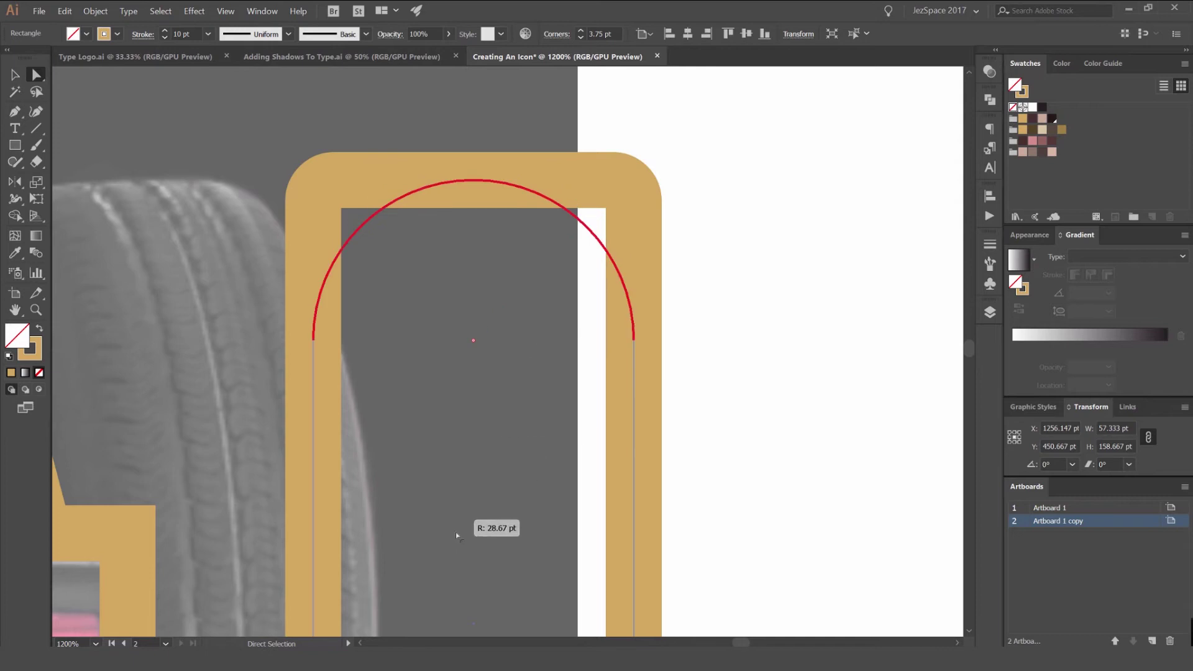
{"action": "scroll", "coordinate": [456, 535], "scroll_direction": "down", "scroll_amount": 5}
{"action": "left_click", "coordinate": [502, 514]}
Move the pill shape up and left over the spare wheel, to about X 1223 pt and Y 424 pt.
{"action": "key", "text": "v"}
{"action": "left_click_drag", "start_coordinate": [523, 447], "coordinate": [528, 442]}
{"action": "scroll", "coordinate": [528, 442], "scroll_direction": "up", "scroll_amount": 2}
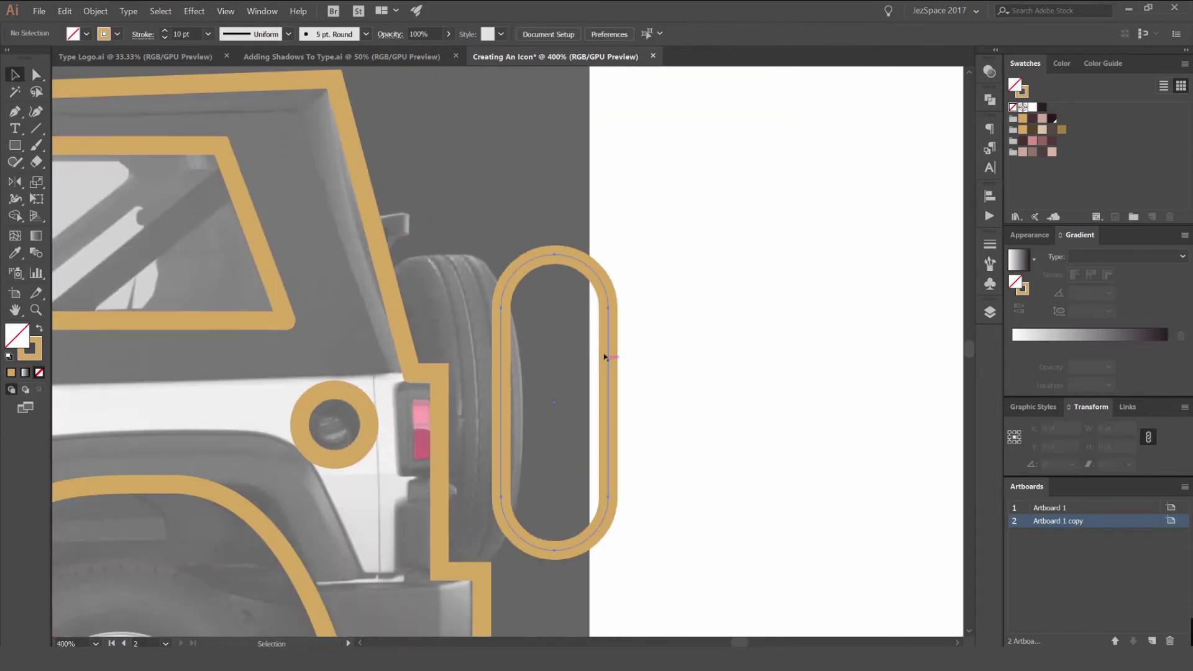
{"action": "left_click", "coordinate": [578, 324]}
{"action": "key", "text": "Left"}
{"action": "key", "text": "Left"}
{"action": "key", "text": "Left"}
{"action": "key", "text": "Left"}
{"action": "key", "text": "Left"}
{"action": "key", "text": "Left"}
{"action": "key", "text": "Left"}
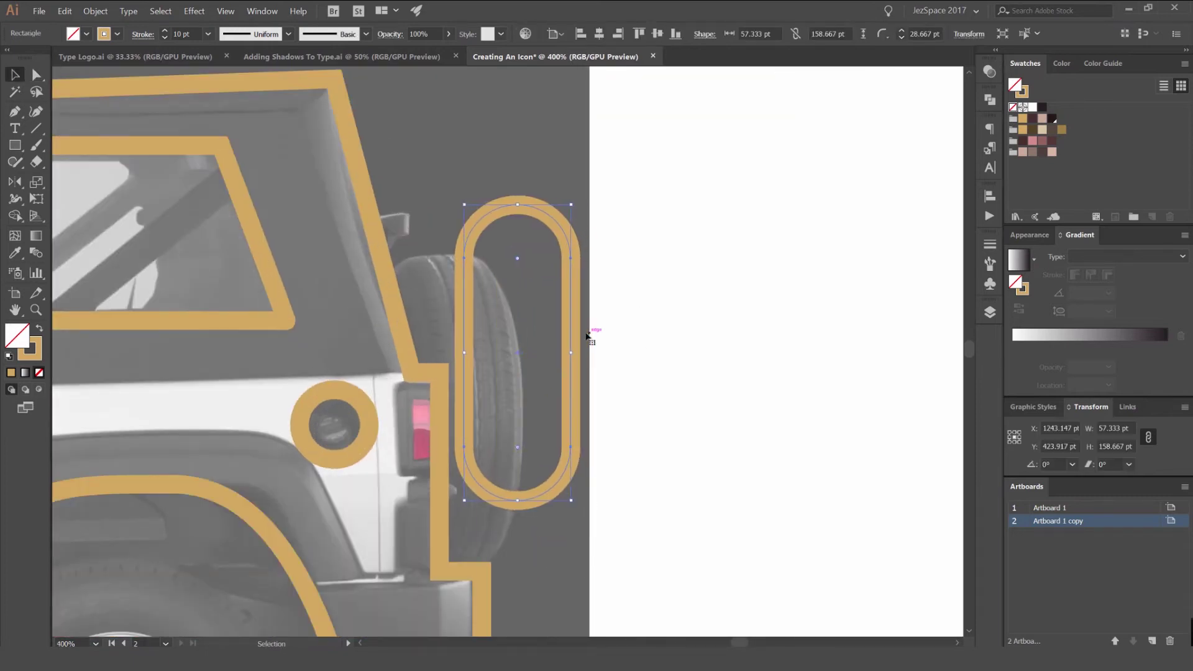
{"action": "key", "text": "Left"}
{"action": "key", "text": "Left"}
{"action": "key", "text": "Left"}
{"action": "key", "text": "Left"}
{"action": "key", "text": "Left"}
{"action": "key", "text": "Left"}
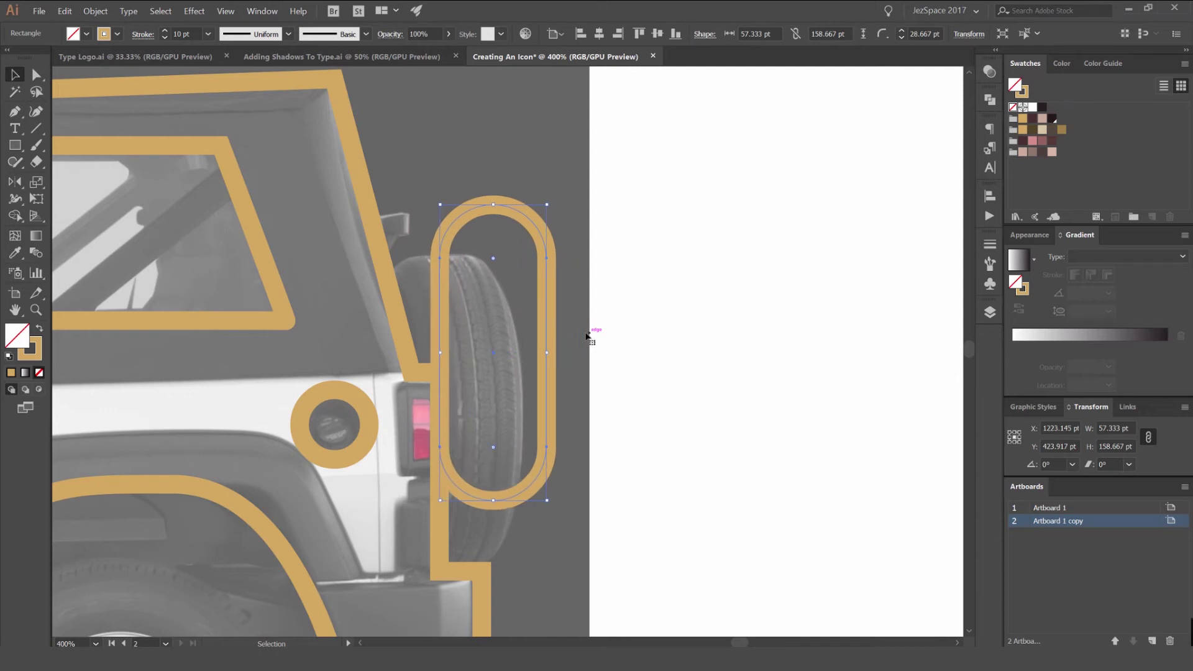
Lower the spare wheel outline to about Y 444 pt.
{"action": "key", "text": "shift+Down"}
{"action": "key", "text": "shift+Down"}
{"action": "key", "text": "shift+Down"}
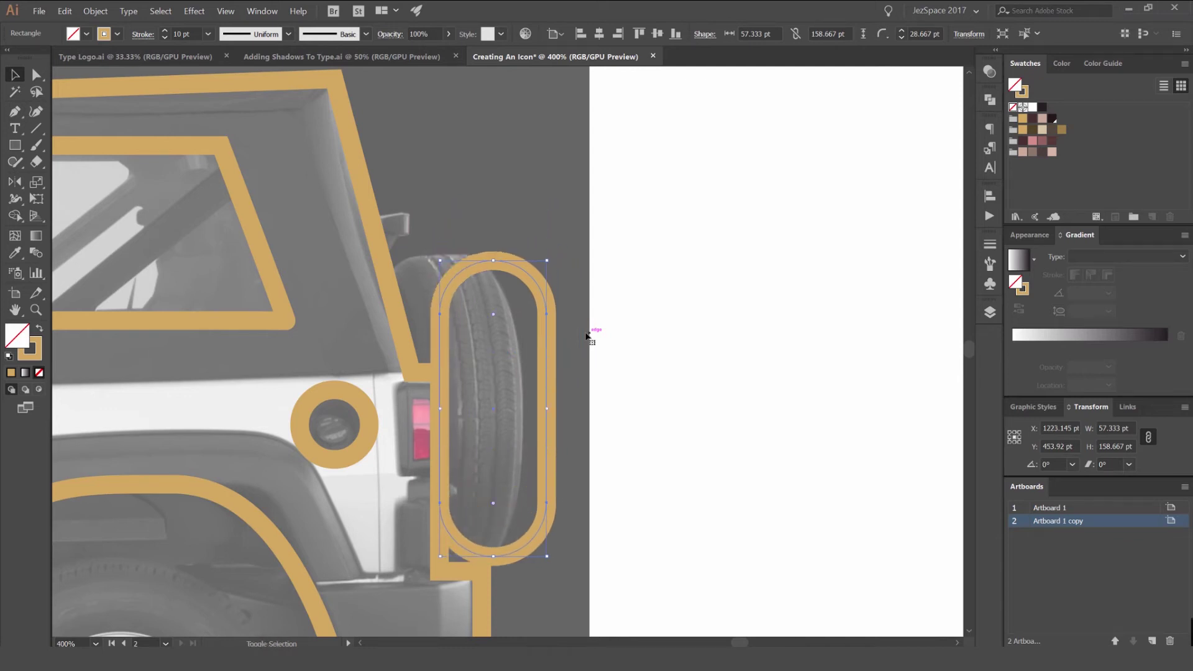
{"action": "key", "text": "shift+Up"}
Try the spare wheel outline 20 pt further left, return it, and deselect it.
{"action": "key", "text": "shift+Left"}
{"action": "key", "text": "shift+Left"}
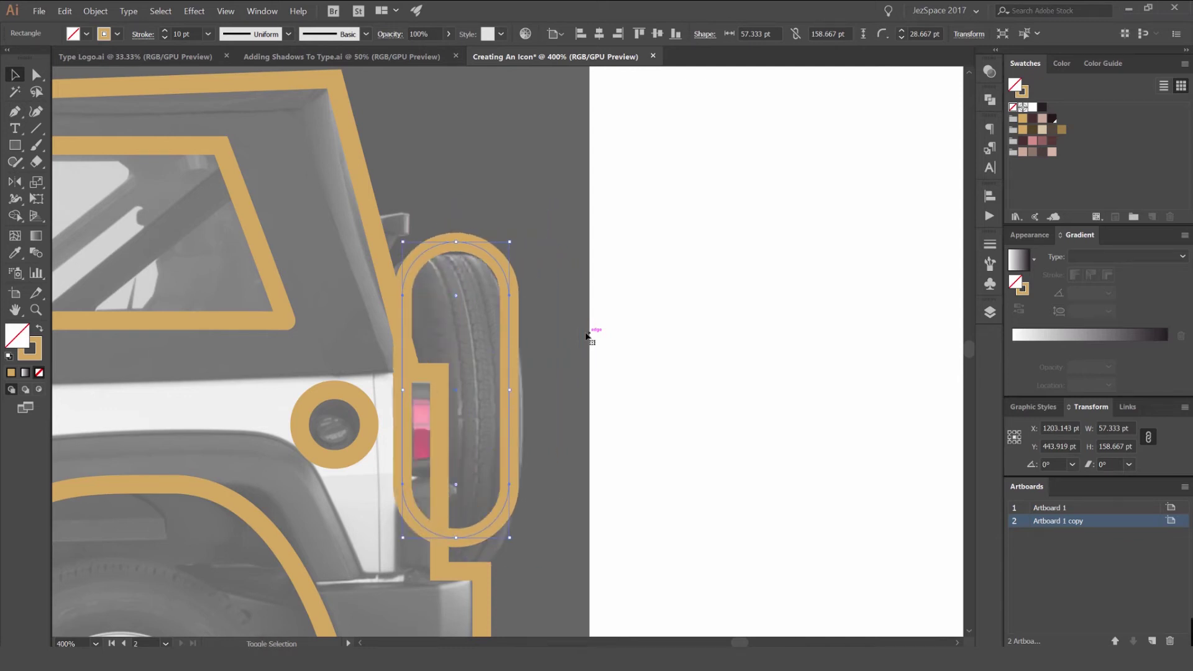
{"action": "key", "text": "shift+Right"}
{"action": "key", "text": "shift+Right"}
{"action": "left_click", "coordinate": [647, 312]}
Draw a short horizontal line along the front door handle with the Pen tool and shift it down just below the handle.
{"action": "scroll", "coordinate": [672, 279], "scroll_direction": "down", "scroll_amount": 3}
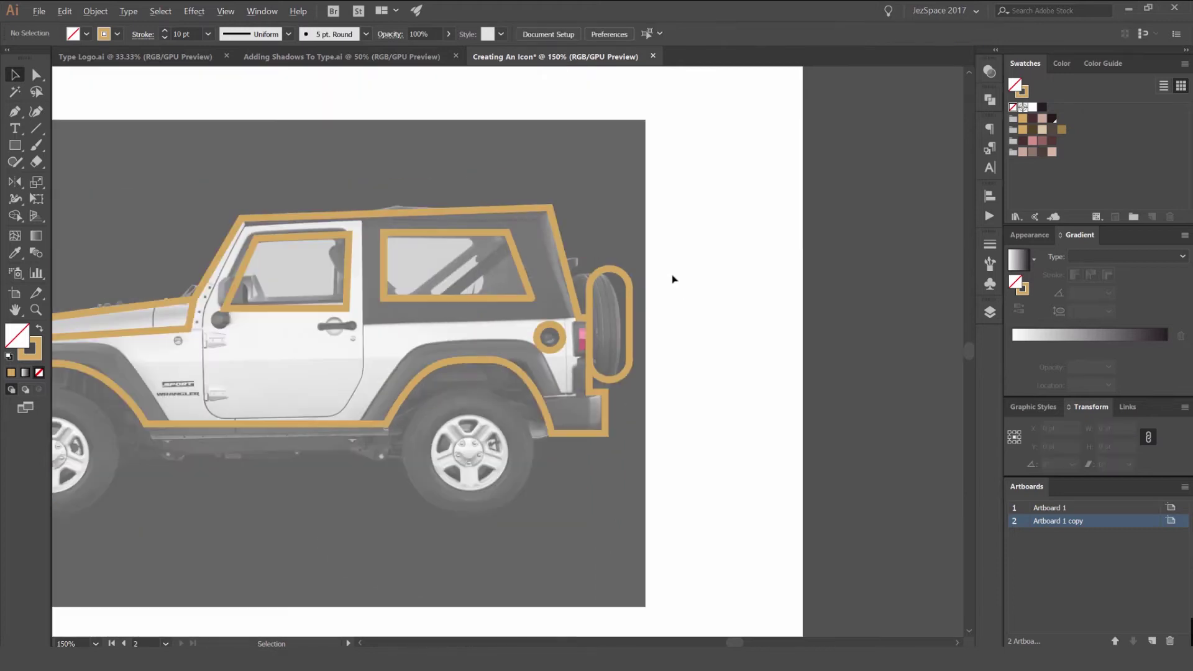
{"action": "left_click_drag", "start_coordinate": [575, 313], "coordinate": [688, 260]}
{"action": "left_click_drag", "start_coordinate": [425, 303], "coordinate": [556, 280]}
{"action": "scroll", "coordinate": [563, 248], "scroll_direction": "up", "scroll_amount": 4}
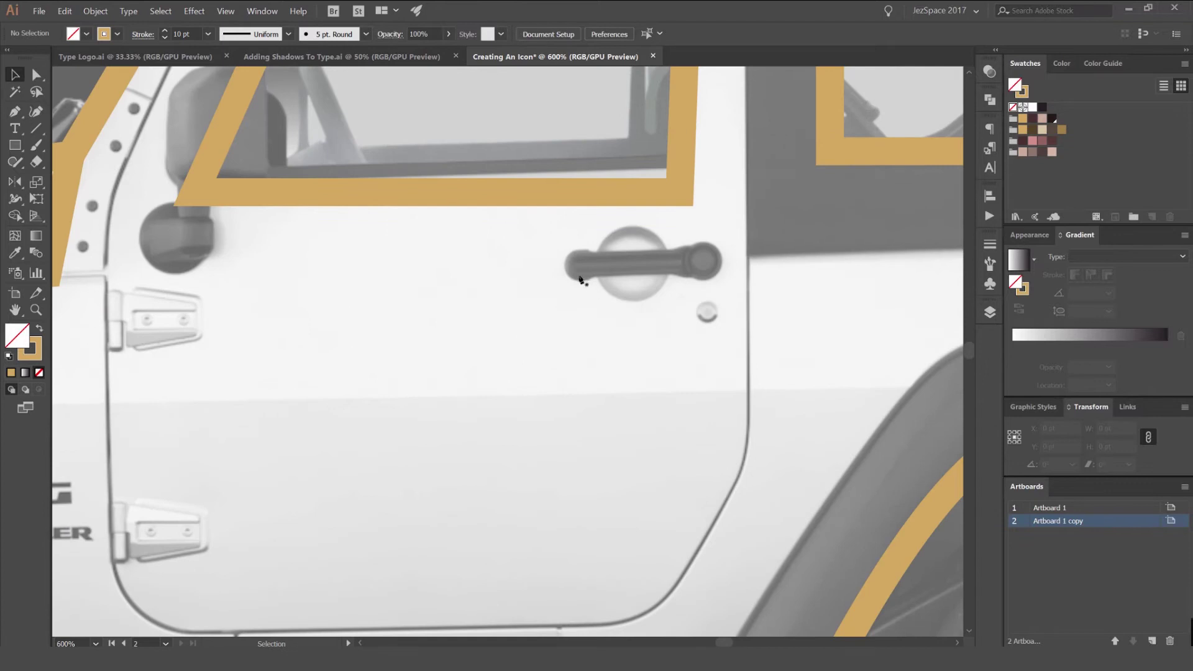
{"action": "key", "text": "p"}
{"action": "left_click", "coordinate": [561, 263]}
{"action": "left_click", "coordinate": [702, 264]}
{"action": "key", "text": "v"}
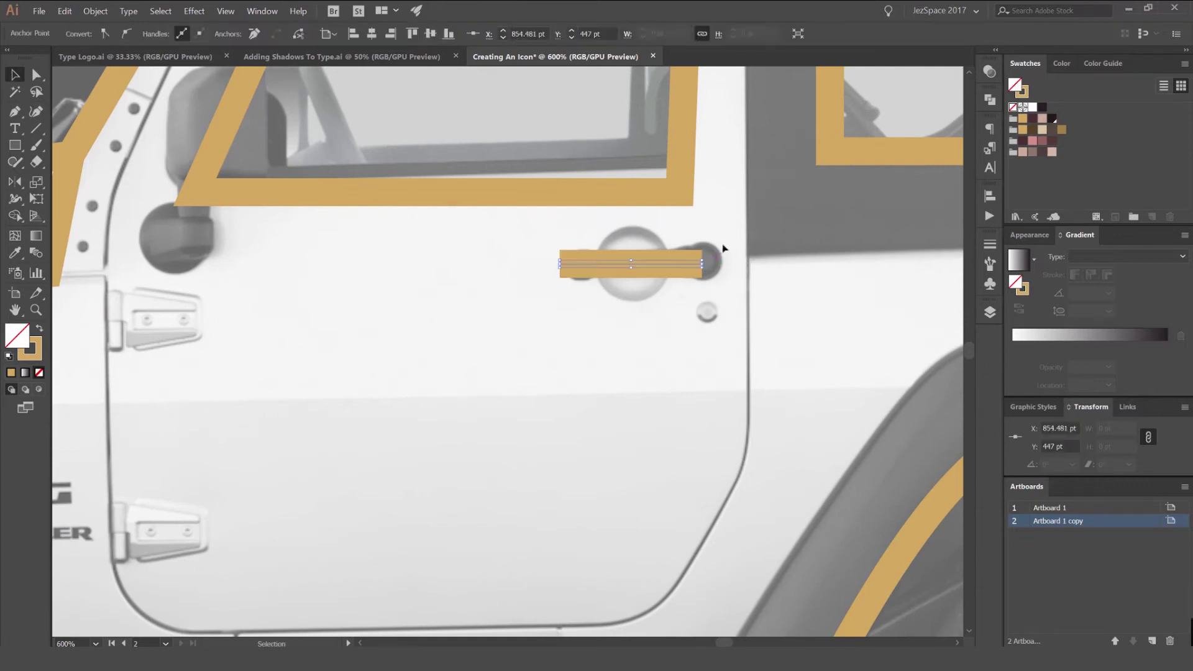
{"action": "left_click", "coordinate": [724, 248]}
{"action": "left_click_drag", "start_coordinate": [672, 267], "coordinate": [669, 291]}
{"action": "left_click", "coordinate": [697, 247]}
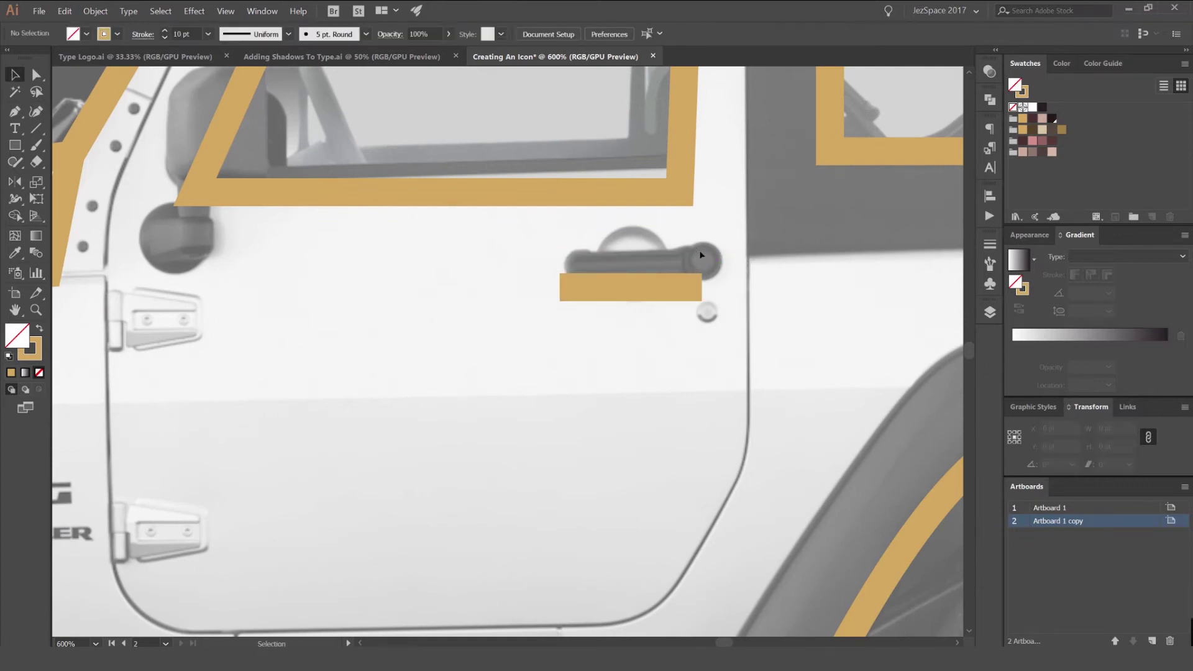
Draw a circle around the rear tyre's outer edge, starting from the centre of the wheel.
{"action": "scroll", "coordinate": [695, 251], "scroll_direction": "down", "scroll_amount": 3}
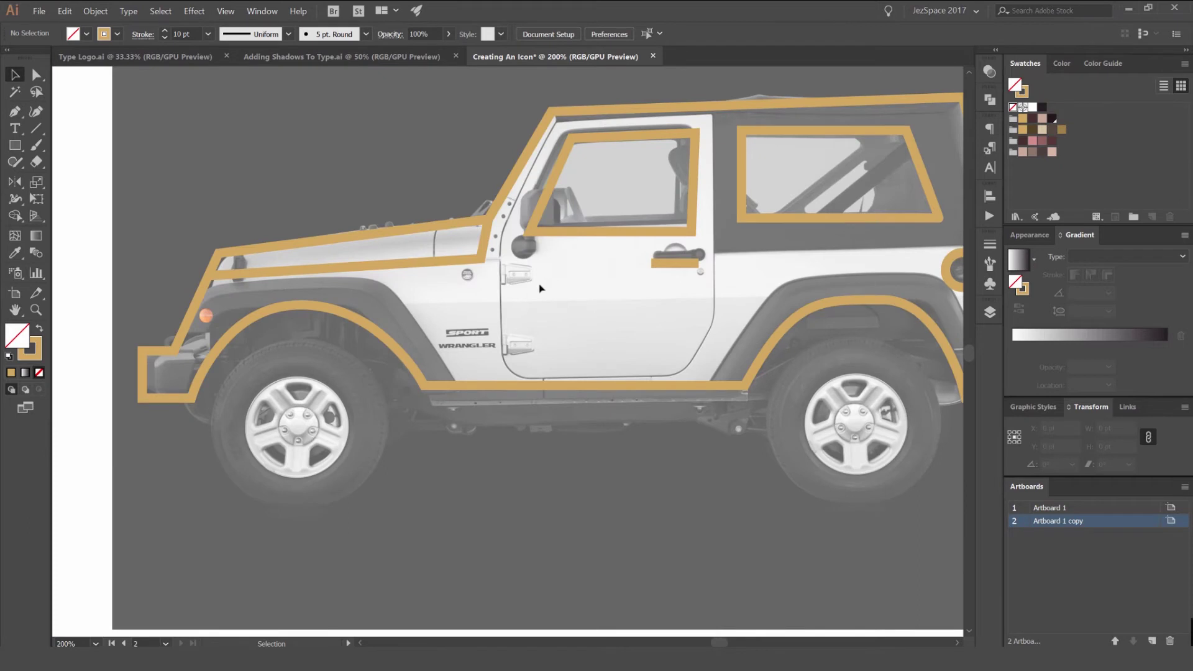
{"action": "scroll", "coordinate": [594, 359], "scroll_direction": "down", "scroll_amount": 2}
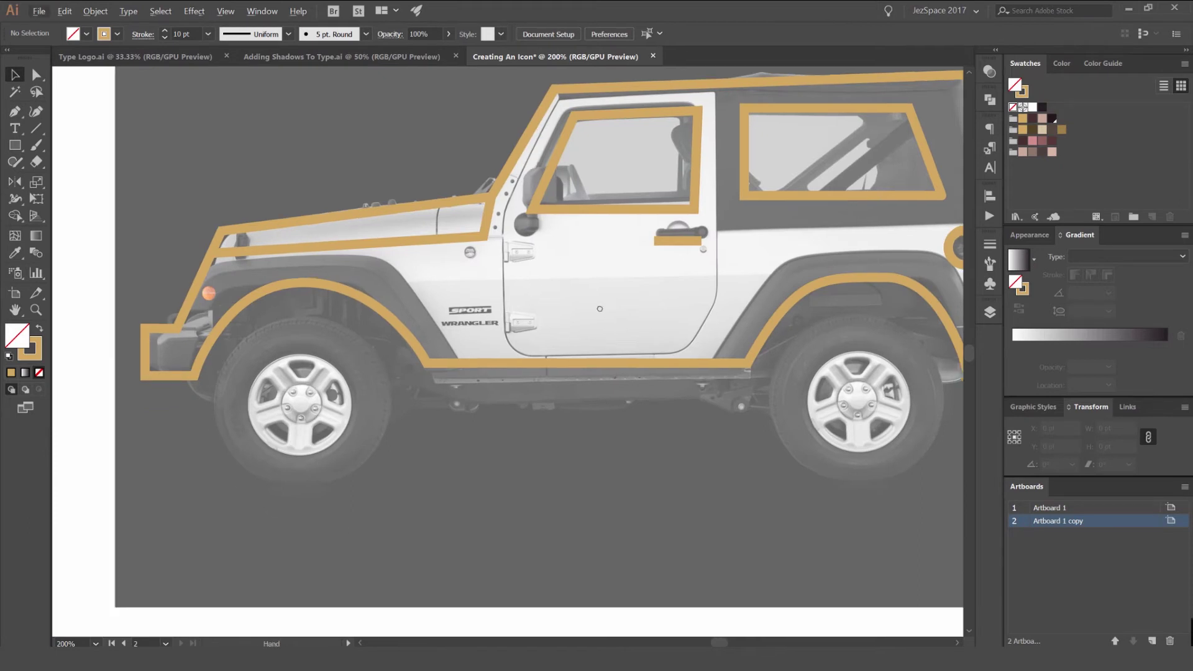
{"action": "scroll", "coordinate": [601, 317], "scroll_direction": "down", "scroll_amount": 2}
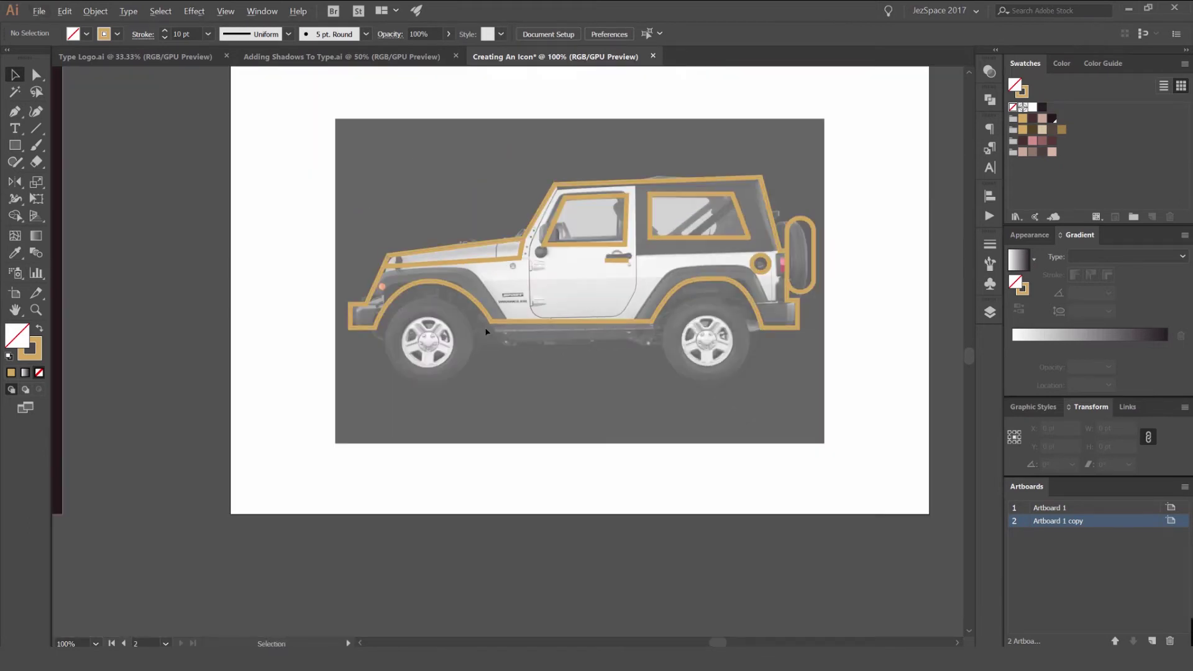
{"action": "scroll", "coordinate": [487, 332], "scroll_direction": "up", "scroll_amount": 3}
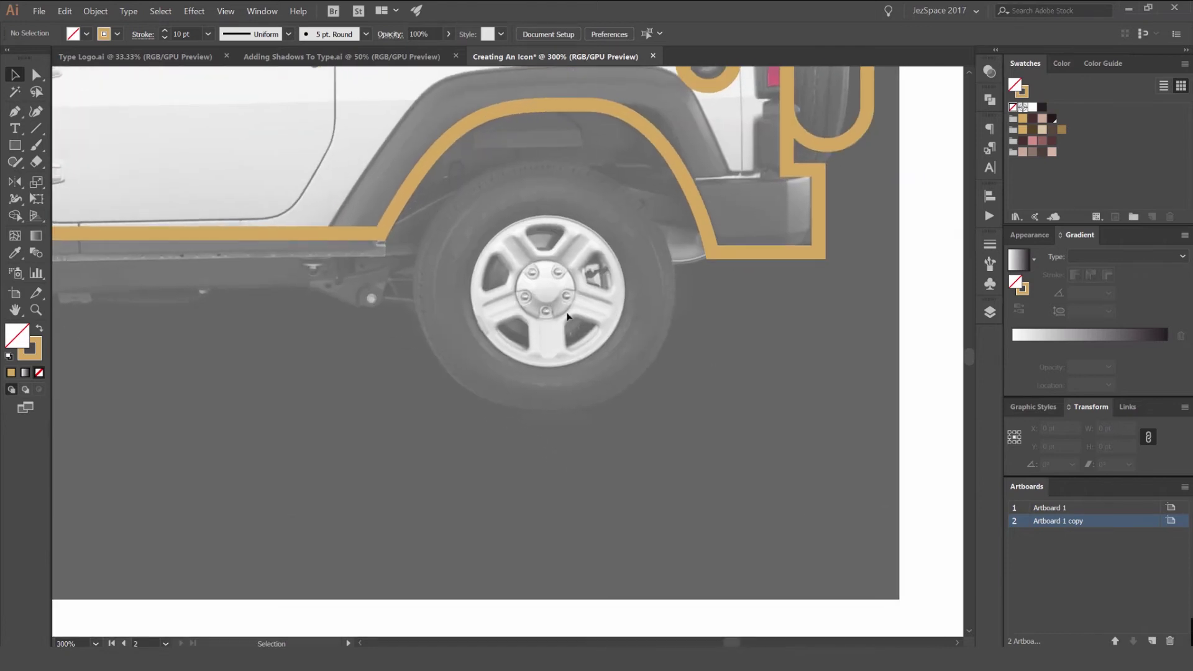
{"action": "left_click_drag", "start_coordinate": [545, 291], "coordinate": [649, 413]}
{"action": "key", "text": "v"}
{"action": "left_click", "coordinate": [620, 289]}
Add a smaller concentric copy of the rear tyre circle, scaled down to the edge of the wheel rim.
{"action": "scroll", "coordinate": [621, 284], "scroll_direction": "up", "scroll_amount": 2}
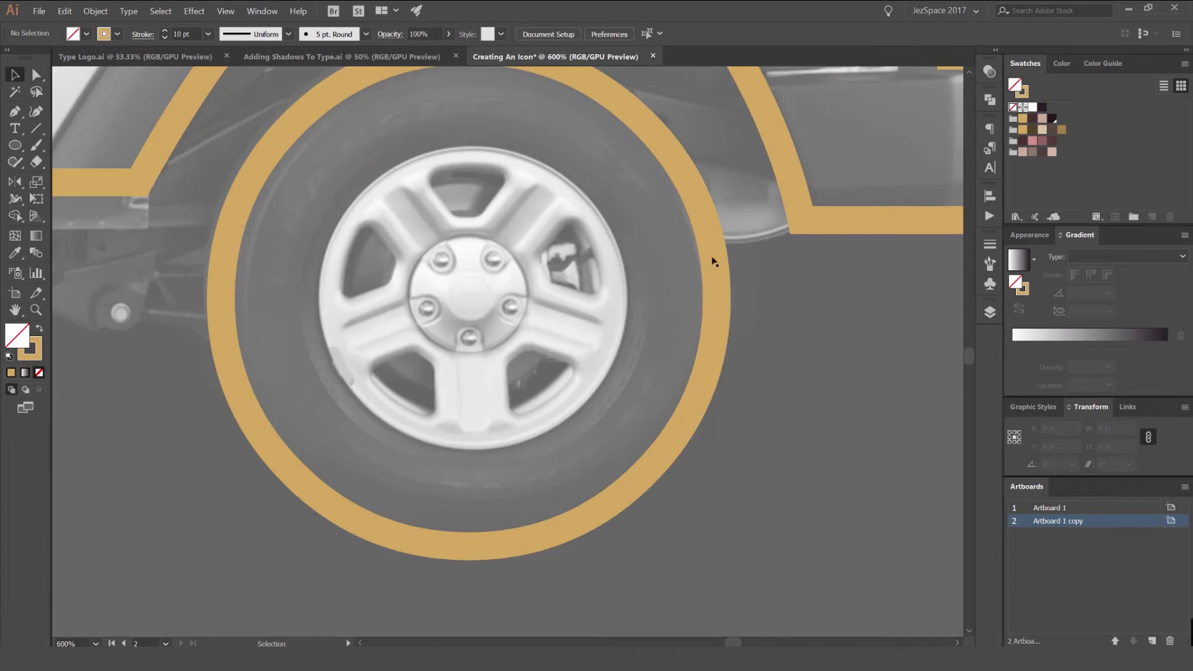
{"action": "left_click", "coordinate": [713, 262]}
{"action": "scroll", "coordinate": [708, 236], "scroll_direction": "down", "scroll_amount": 1}
{"action": "left_click_drag", "start_coordinate": [713, 122], "coordinate": [650, 129]}
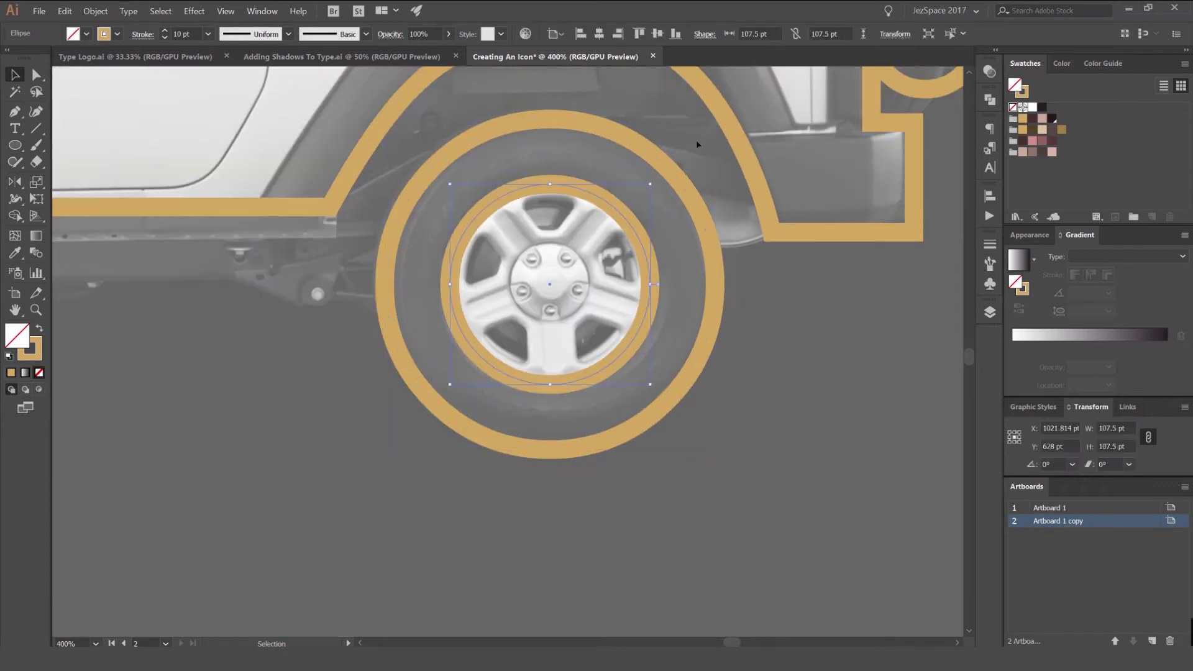
{"action": "key", "text": "ctrl+z"}
{"action": "left_click_drag", "start_coordinate": [715, 119], "coordinate": [649, 151]}
{"action": "left_click", "coordinate": [660, 302]}
Add a third, smallest concentric circle around the hub cap of the rear wheel.
{"action": "scroll", "coordinate": [577, 263], "scroll_direction": "up", "scroll_amount": 2}
{"action": "mouse_move", "coordinate": [578, 262]}
{"action": "left_mouse_down"}
{"action": "mouse_move", "coordinate": [515, 252]}
{"action": "mouse_move", "coordinate": [577, 347]}
{"action": "left_mouse_up"}
{"action": "key", "text": "l"}
{"action": "key", "text": "v"}
{"action": "left_click", "coordinate": [567, 180]}
{"action": "scroll", "coordinate": [539, 176], "scroll_direction": "down", "scroll_amount": 1}
{"action": "left_click_drag", "start_coordinate": [509, 180], "coordinate": [524, 214]}
{"action": "scroll", "coordinate": [524, 214], "scroll_direction": "up", "scroll_amount": 1}
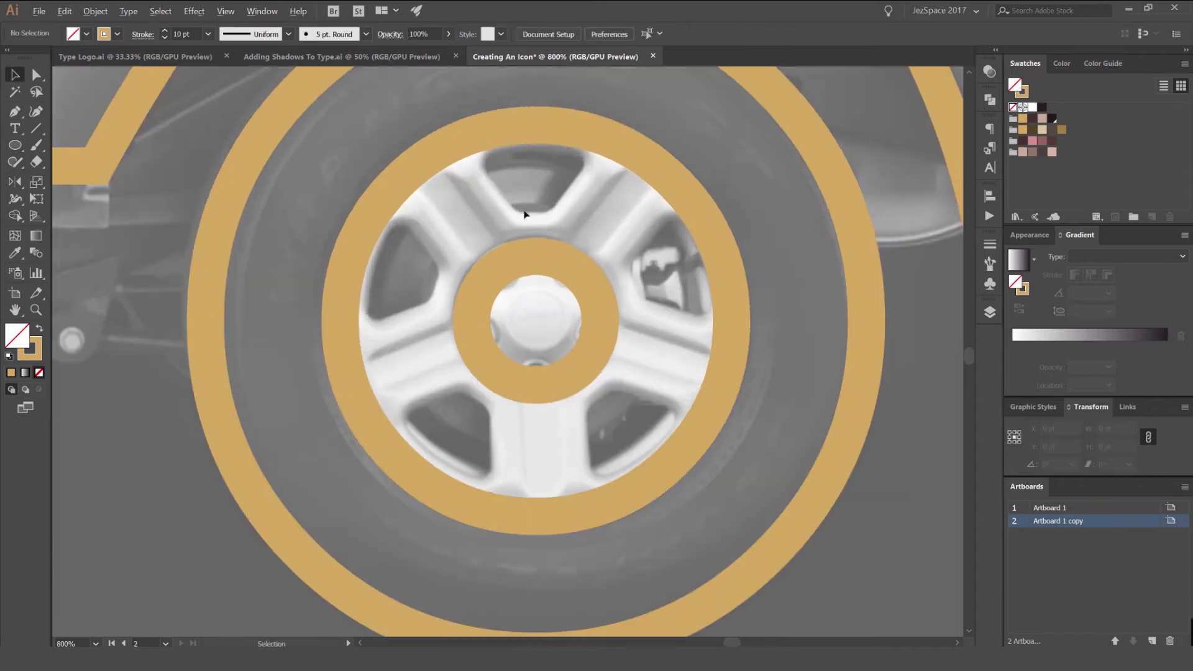
Draw a vertical spoke about 35 pt long from the rear wheel's rim circle down to its hub circle with the Pen tool.
{"action": "key", "text": "p"}
{"action": "left_click", "coordinate": [536, 125]}
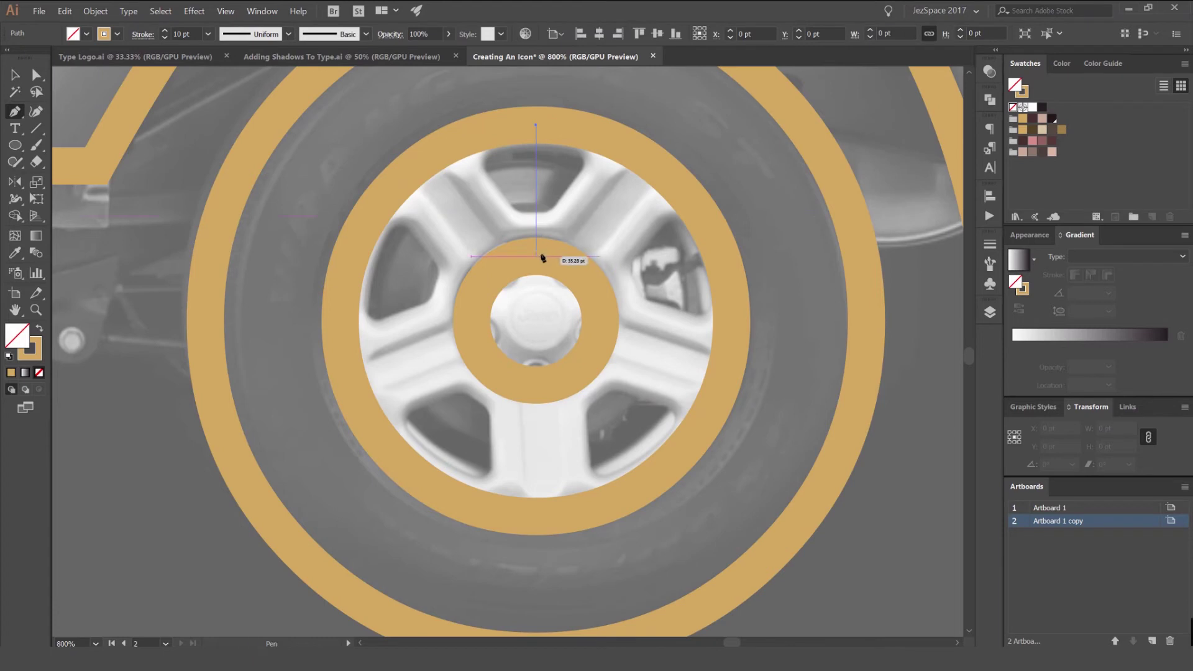
{"action": "left_click", "coordinate": [537, 257]}
{"action": "key", "text": "v"}
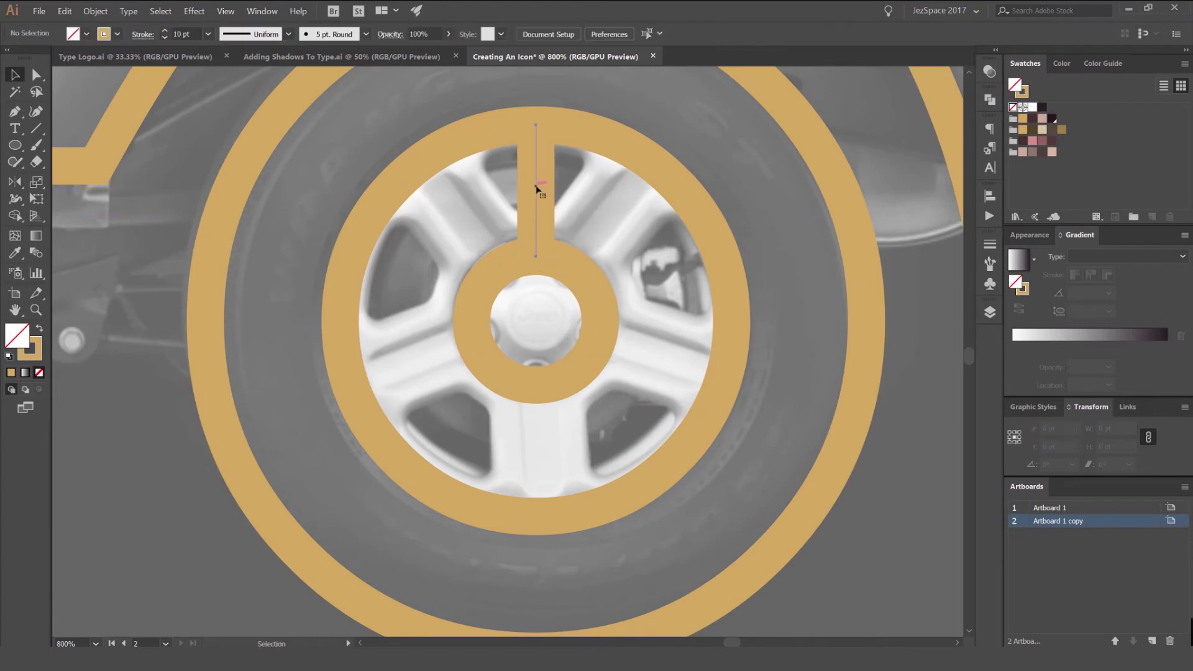
Change the new spoke's stroke colour to the dark maroon swatch.
{"action": "key", "text": "ctrl+z"}
{"action": "key", "text": "x"}
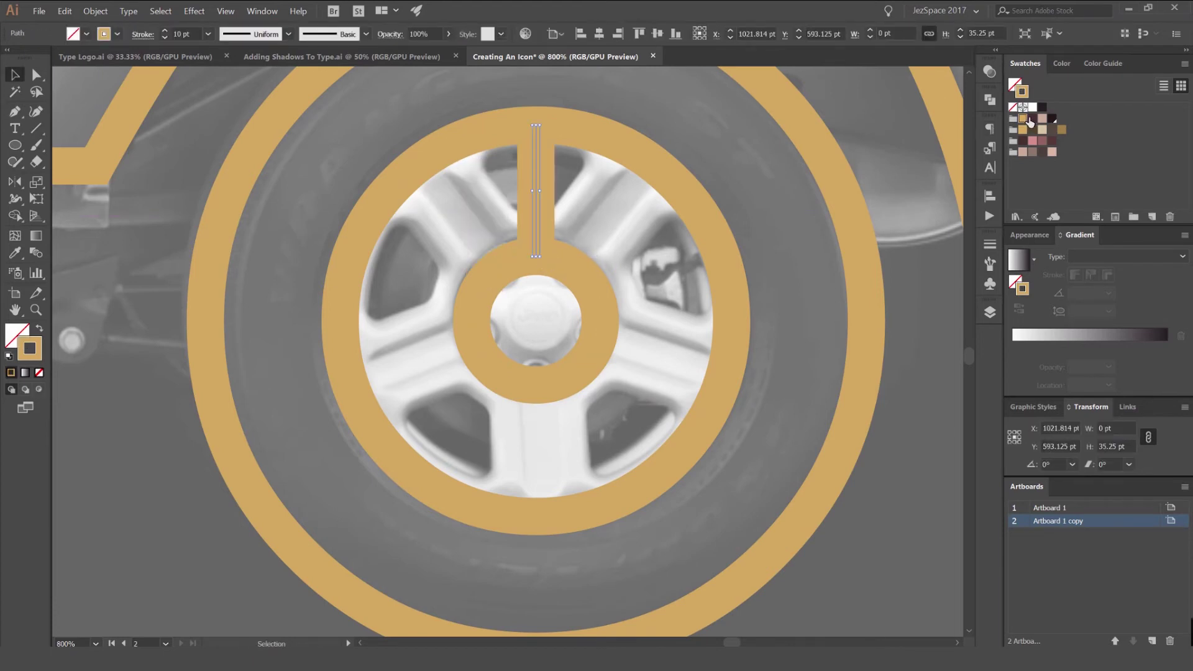
{"action": "left_click", "coordinate": [1032, 118]}
{"action": "left_click", "coordinate": [593, 185]}
{"action": "left_click_drag", "start_coordinate": [535, 178], "coordinate": [588, 178]}
{"action": "key", "text": "ctrl+z"}
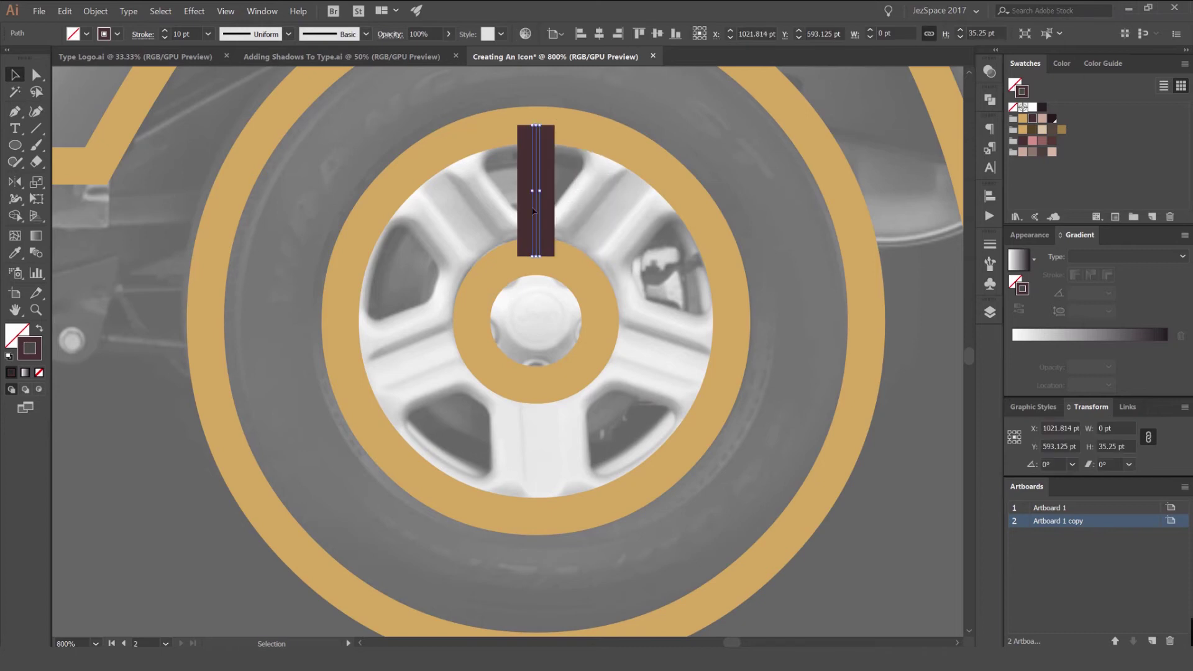
Create a copy of the spoke rotated 30° around the centre of the wheel.
{"action": "key", "text": "r"}
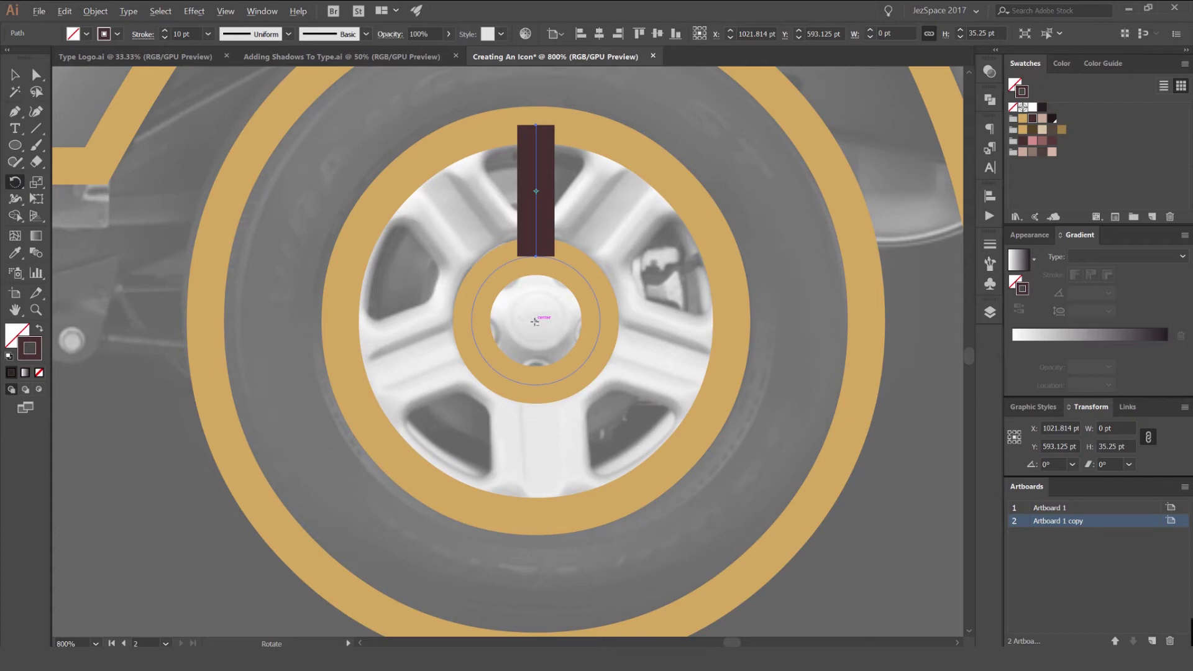
{"action": "left_click", "coordinate": [535, 320], "text": "alt"}
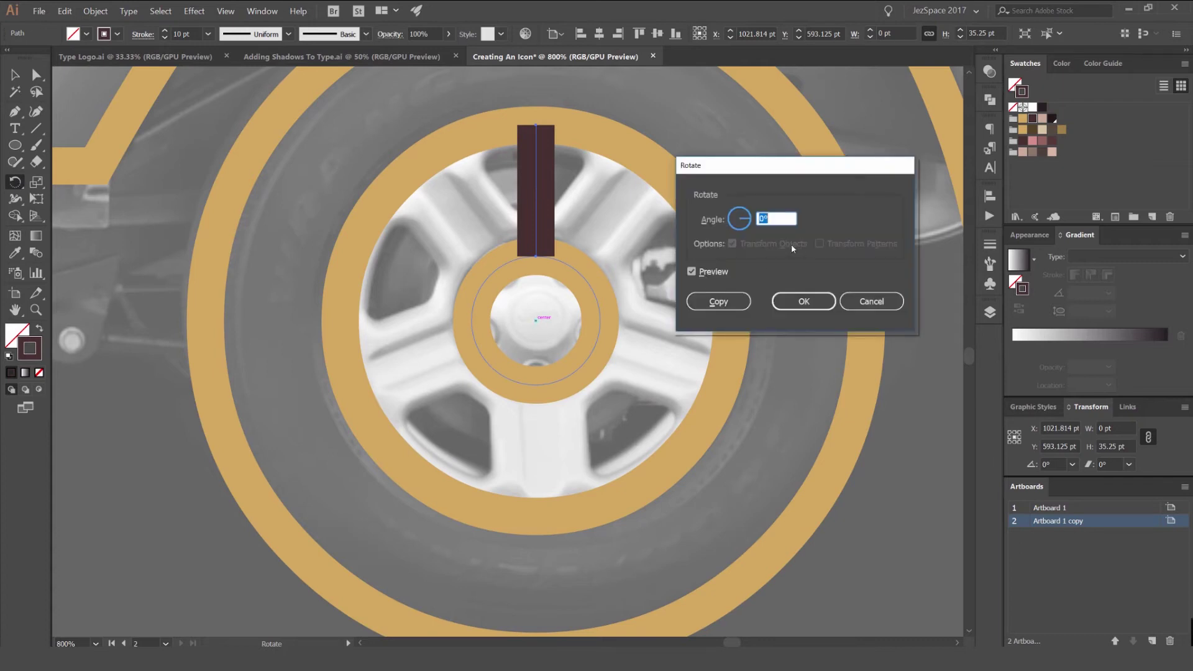
{"action": "key", "text": "shift+Up"}
{"action": "key", "text": "shift+Up"}
{"action": "key", "text": "shift+Up"}
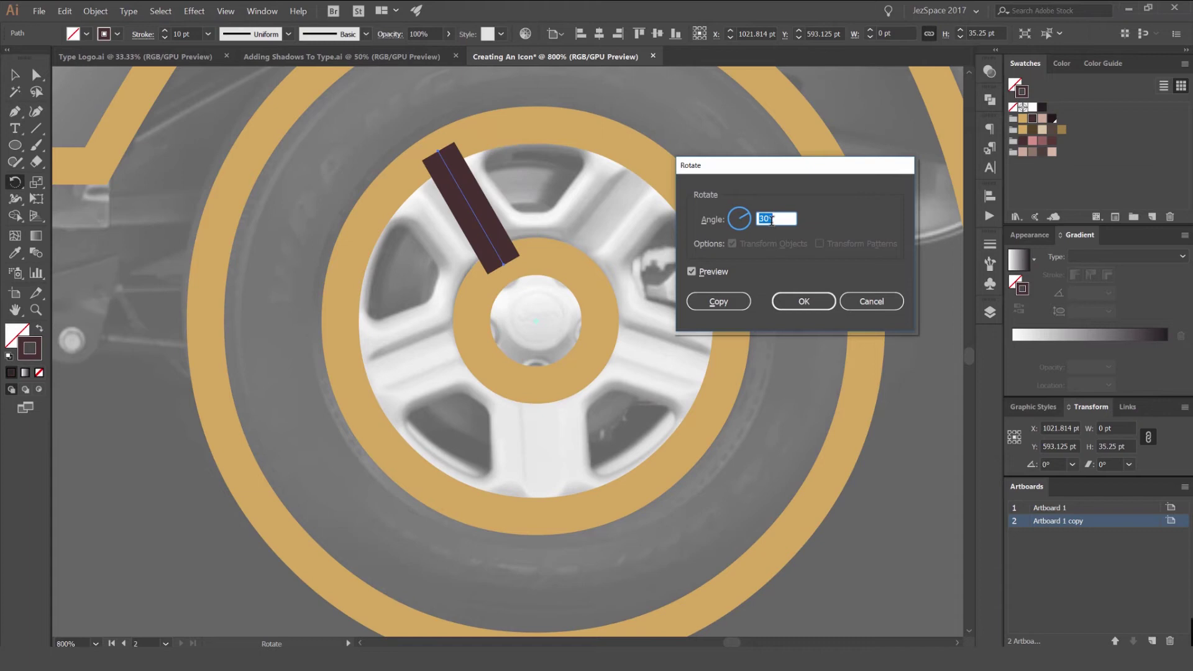
{"action": "key", "text": "shift+Up"}
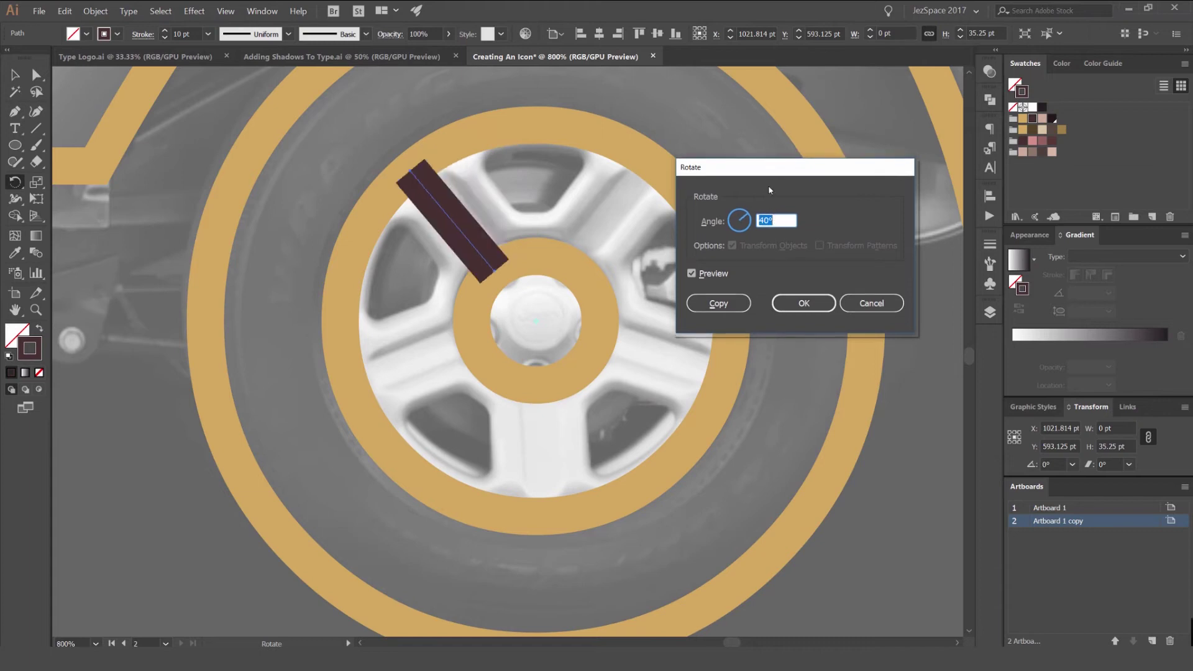
{"action": "key", "text": "shift+Down"}
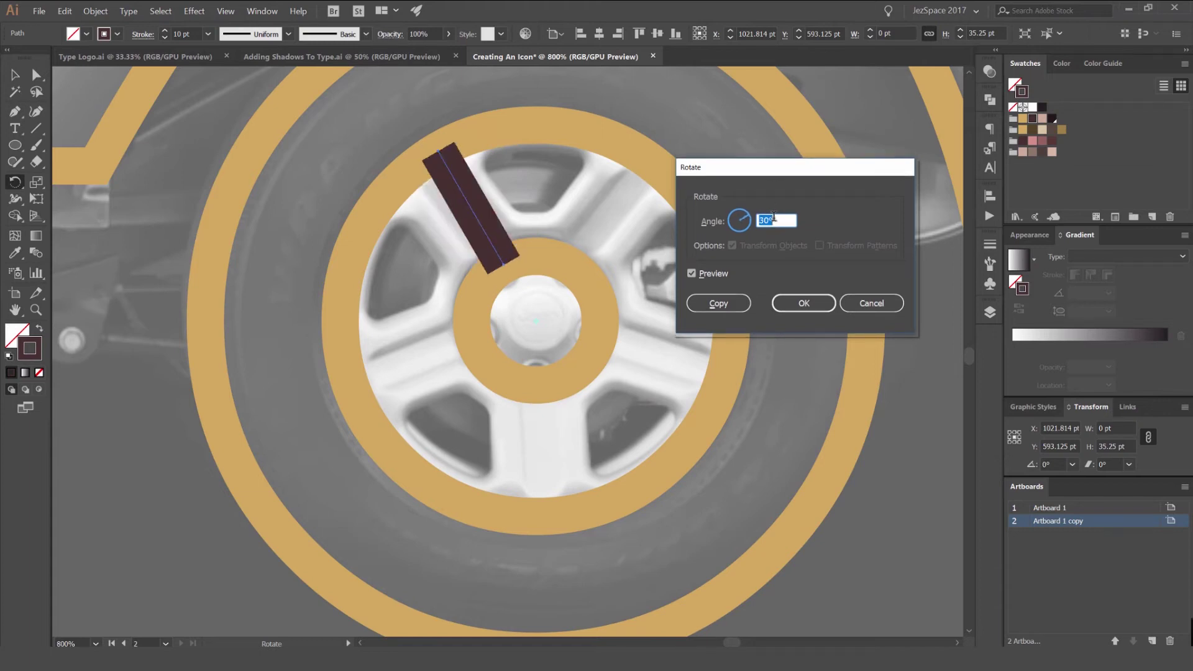
{"action": "left_click", "coordinate": [722, 303]}
Repeat the 30° rotated copy until spokes fill the whole circle around the rear wheel's hub.
{"action": "key", "text": "ctrl+d"}
{"action": "key", "text": "ctrl+d"}
{"action": "key", "text": "ctrl+d"}
{"action": "key", "text": "ctrl+d"}
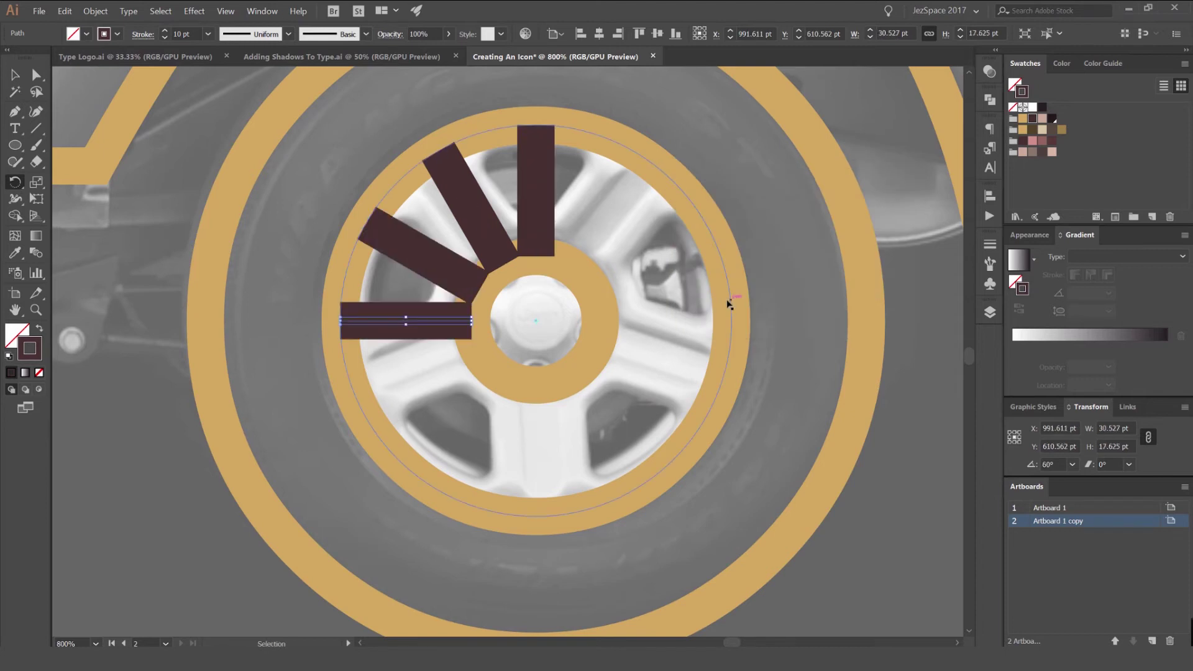
{"action": "key", "text": "ctrl+d"}
{"action": "key", "text": "ctrl+d"}
{"action": "key", "text": "ctrl+d"}
{"action": "key", "text": "ctrl+d"}
{"action": "key", "text": "ctrl+d"}
{"action": "key", "text": "ctrl+d"}
{"action": "key", "text": "ctrl+d"}
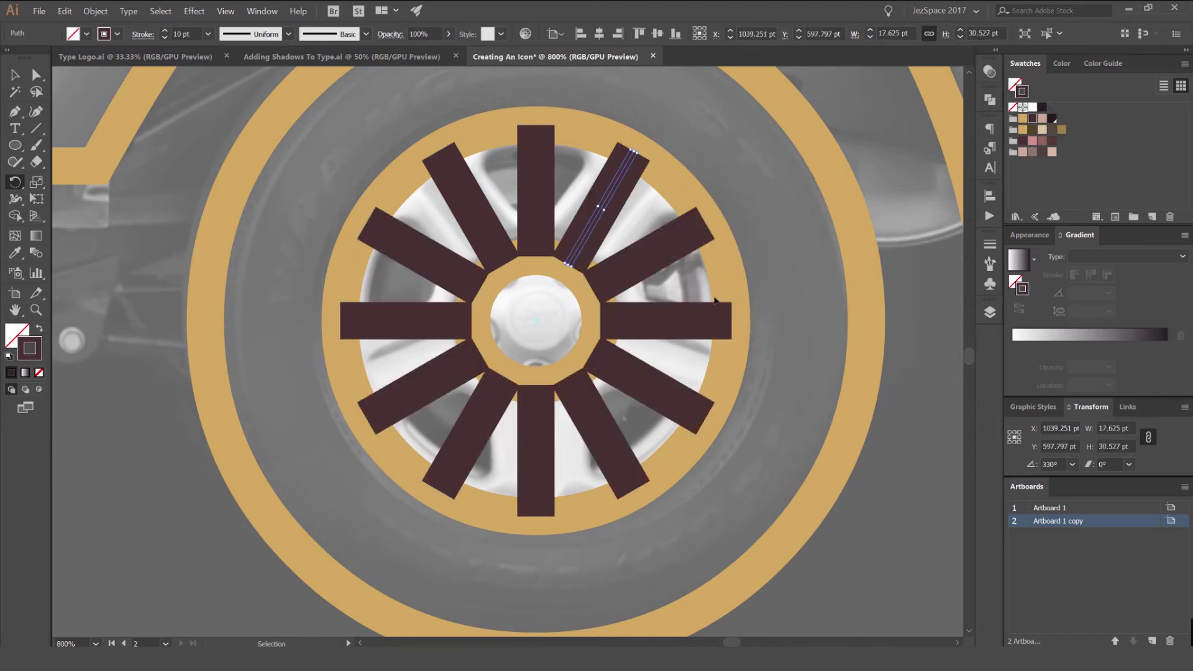
Delete every second spoke of the rear wheel, including the vertical top and bottom ones.
{"action": "key", "text": "a"}
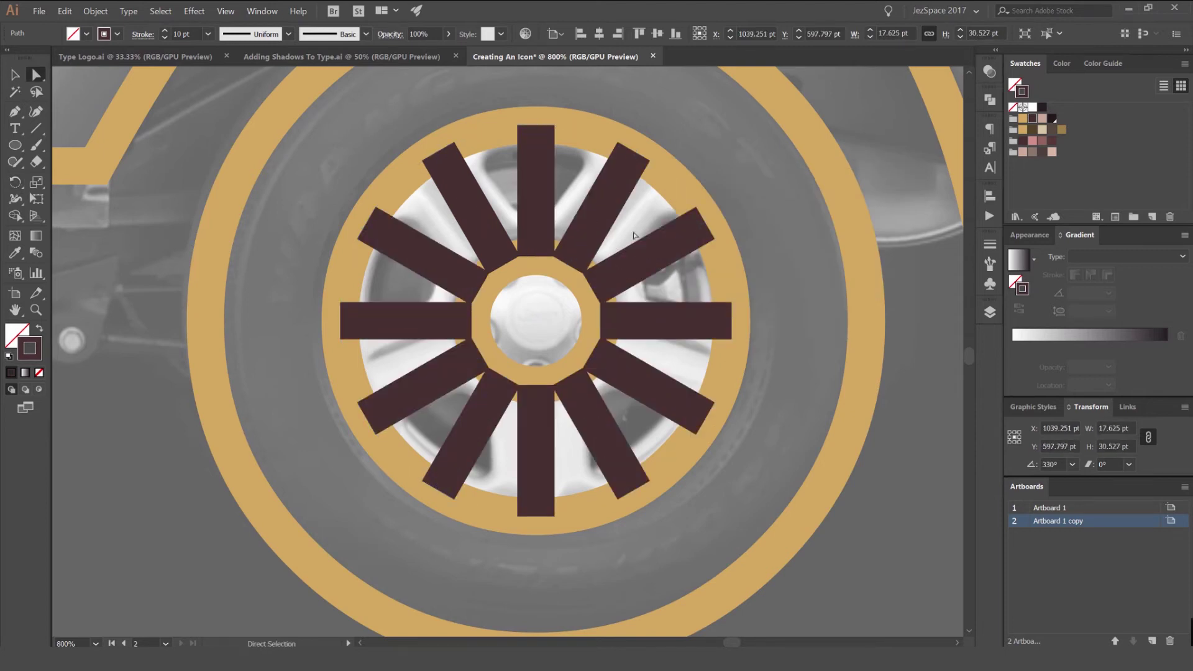
{"action": "key", "text": "Delete"}
{"action": "left_click", "coordinate": [421, 244]}
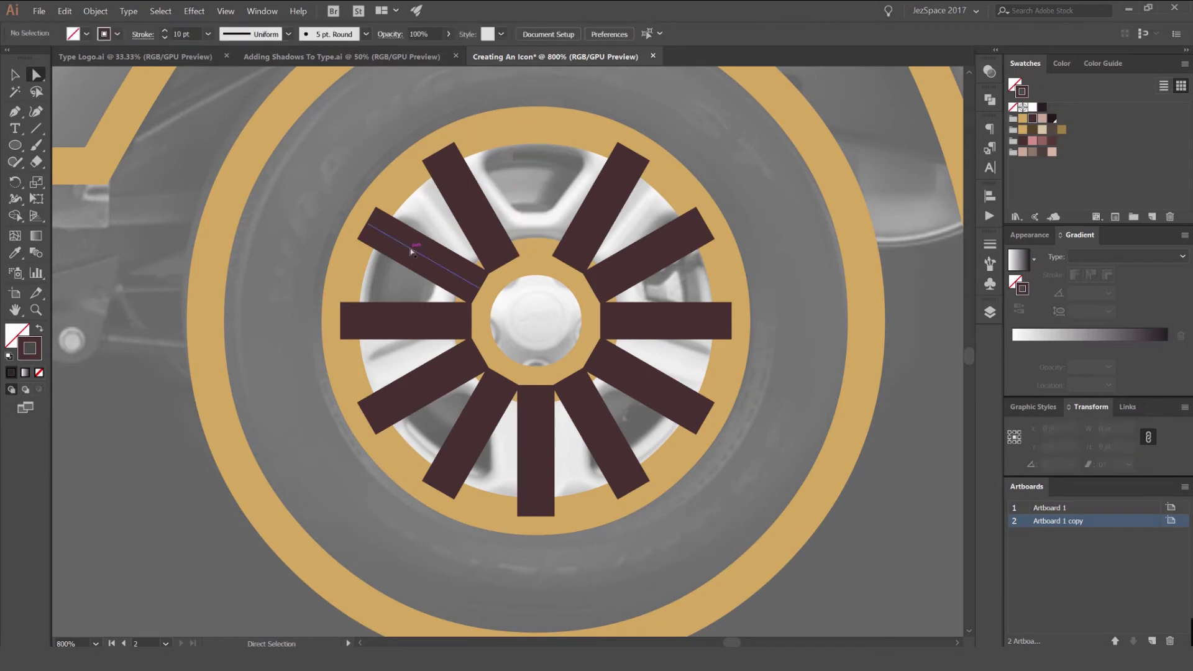
{"action": "key", "text": "Delete"}
{"action": "left_click", "coordinate": [532, 421]}
{"action": "key", "text": "Delete"}
{"action": "left_click", "coordinate": [473, 373]}
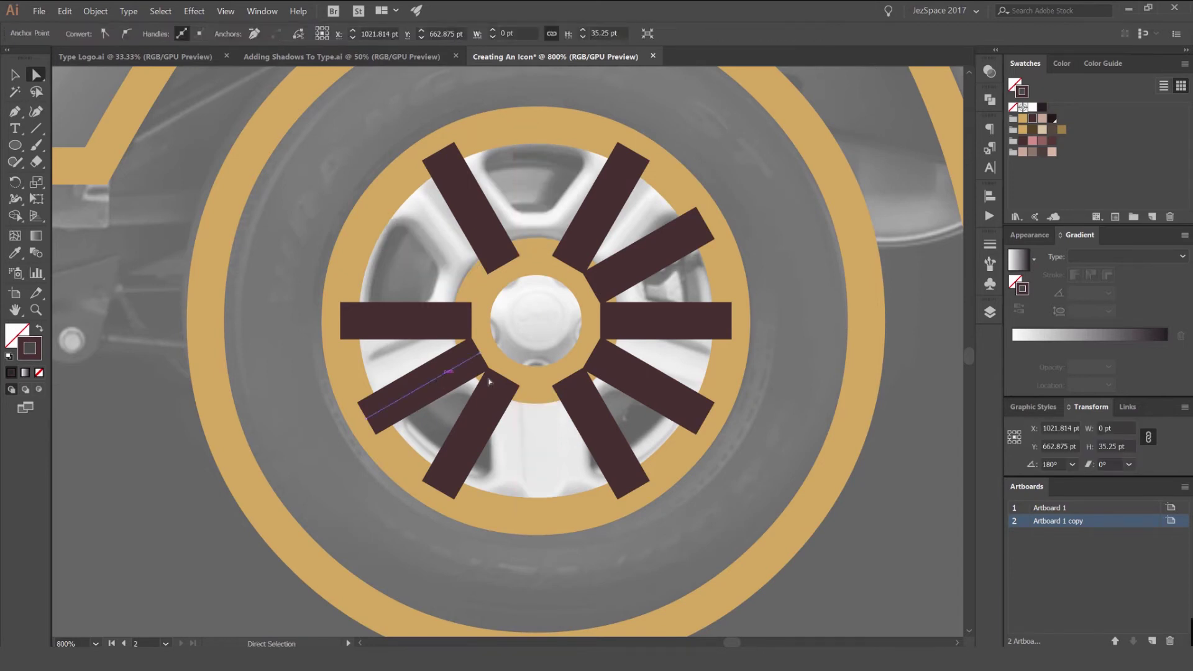
{"action": "key", "text": "Delete"}
{"action": "left_click", "coordinate": [631, 373]}
{"action": "key", "text": "Delete"}
{"action": "left_click", "coordinate": [623, 268]}
{"action": "key", "text": "Delete"}
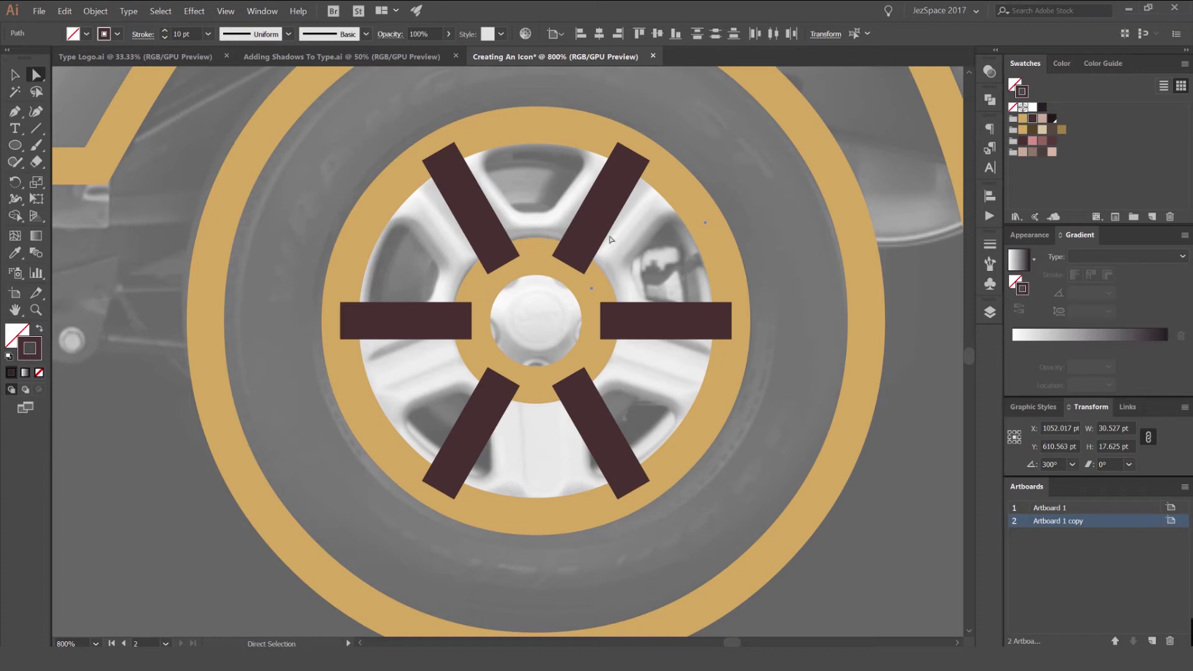
Select the six remaining spokes and group them.
{"action": "key", "text": "v"}
{"action": "left_click", "coordinate": [611, 239]}
{"action": "left_click", "coordinate": [434, 300]}
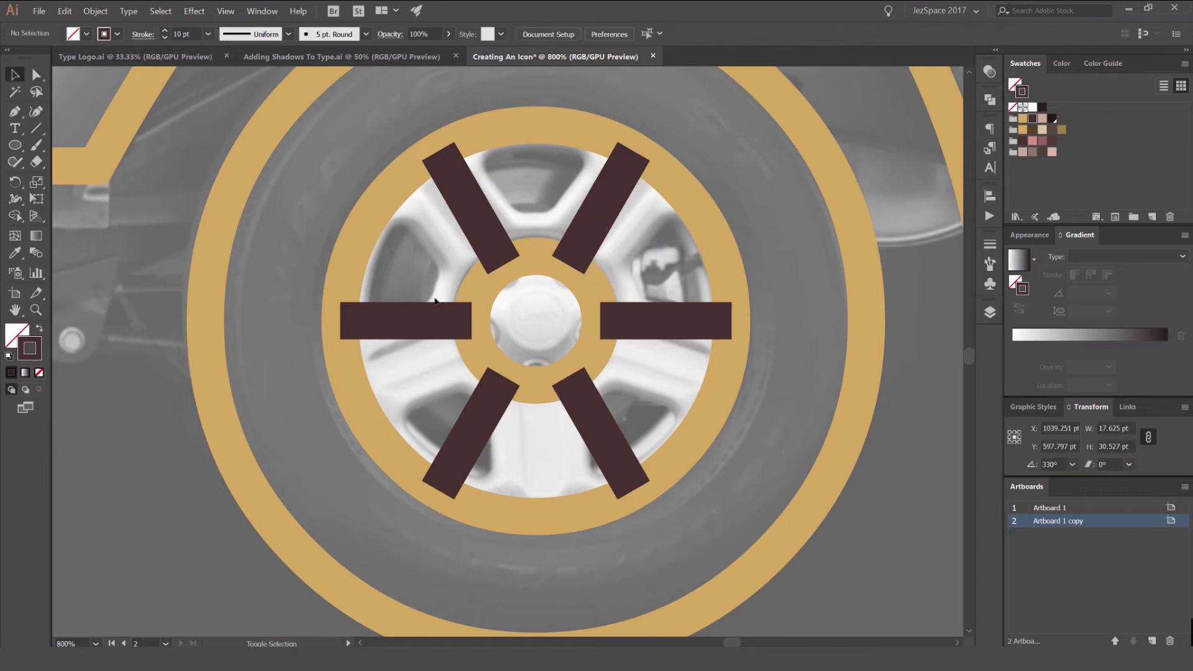
{"action": "left_click", "coordinate": [601, 208]}
{"action": "left_click", "coordinate": [628, 321], "text": "shift"}
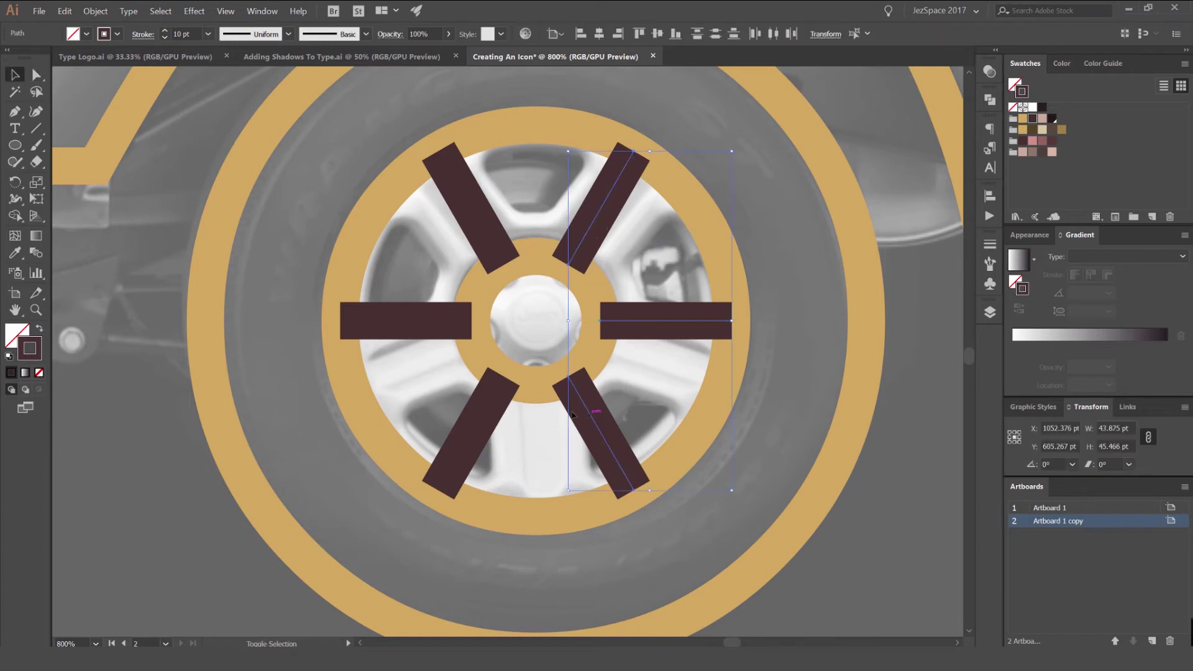
{"action": "left_click", "coordinate": [472, 435], "text": "shift"}
{"action": "left_click", "coordinate": [404, 321], "text": "shift"}
{"action": "key", "text": "a"}
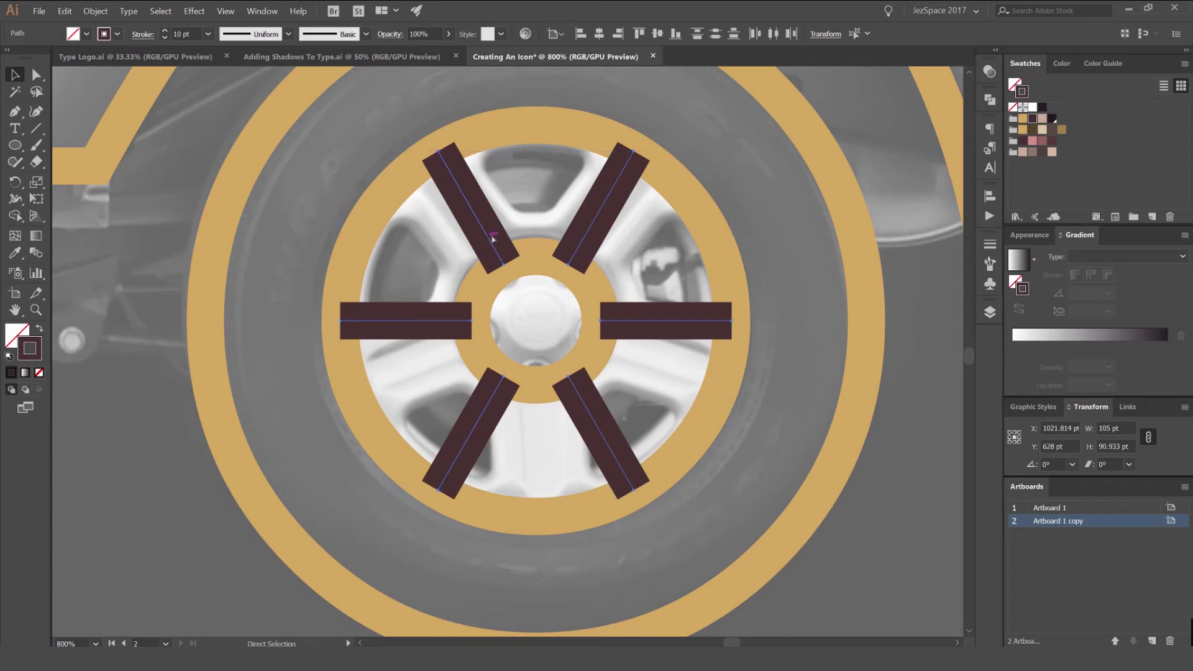
{"action": "key", "text": "ctrl+g"}
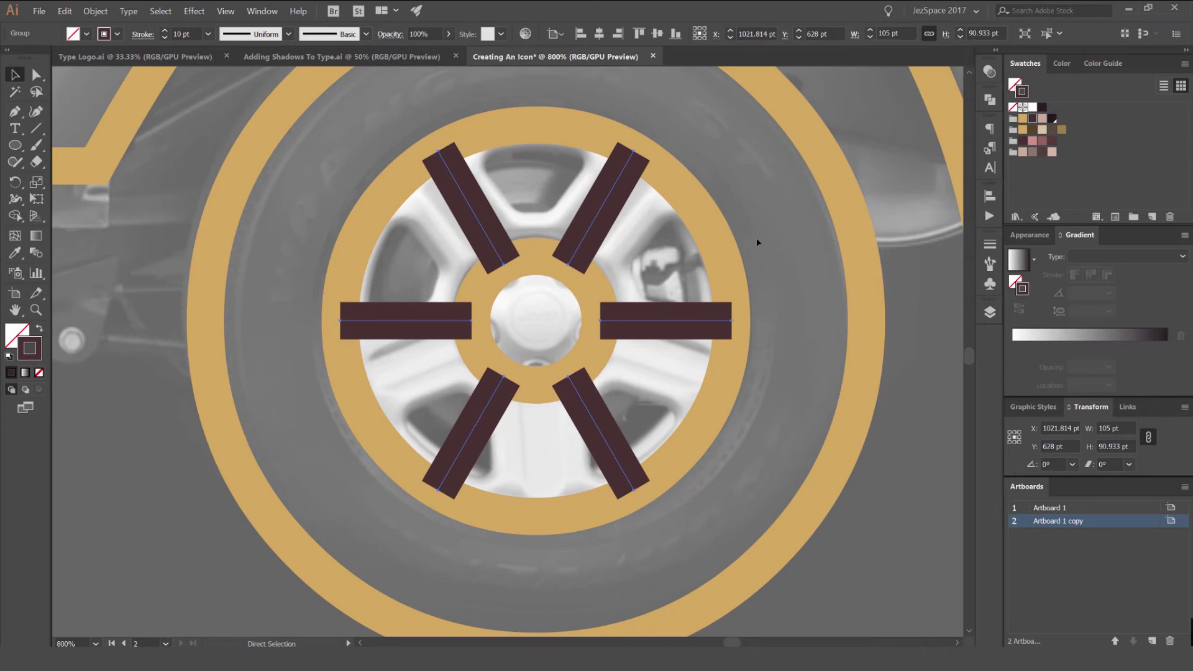
Arrange the spoke group behind the gold wheel circles but in front of the jeep photo.
{"action": "key", "text": "ctrl+shift+bracketleft"}
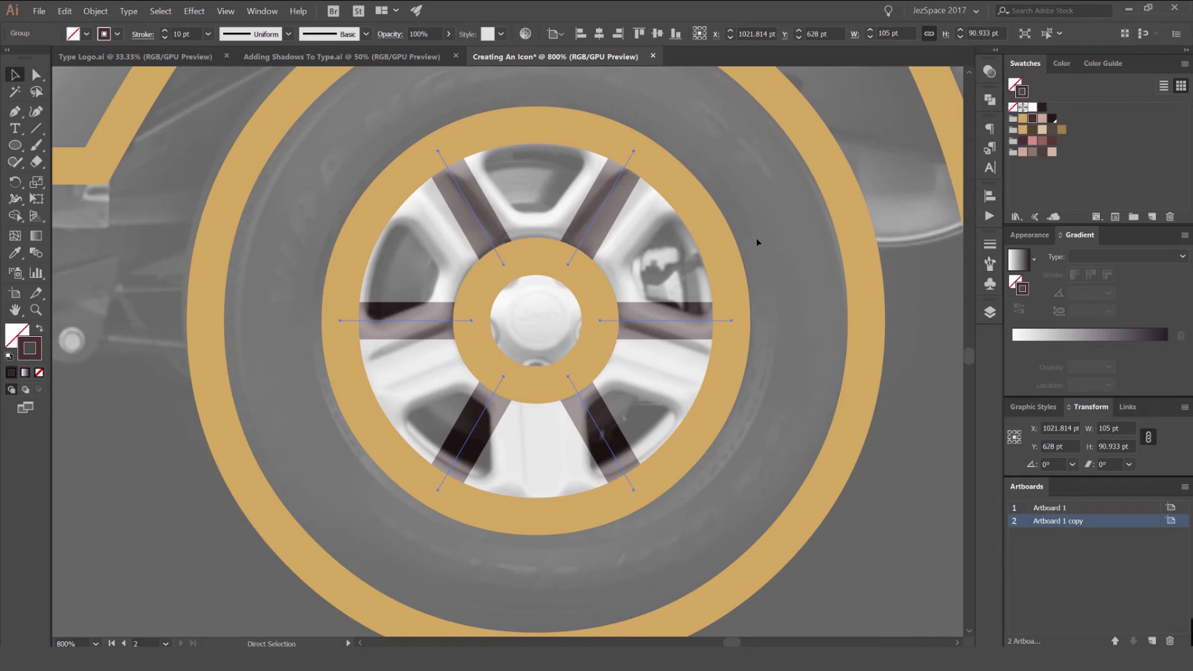
{"action": "key", "text": "ctrl+bracketright"}
{"action": "key", "text": "ctrl+bracketleft"}
{"action": "key", "text": "ctrl+bracketright"}
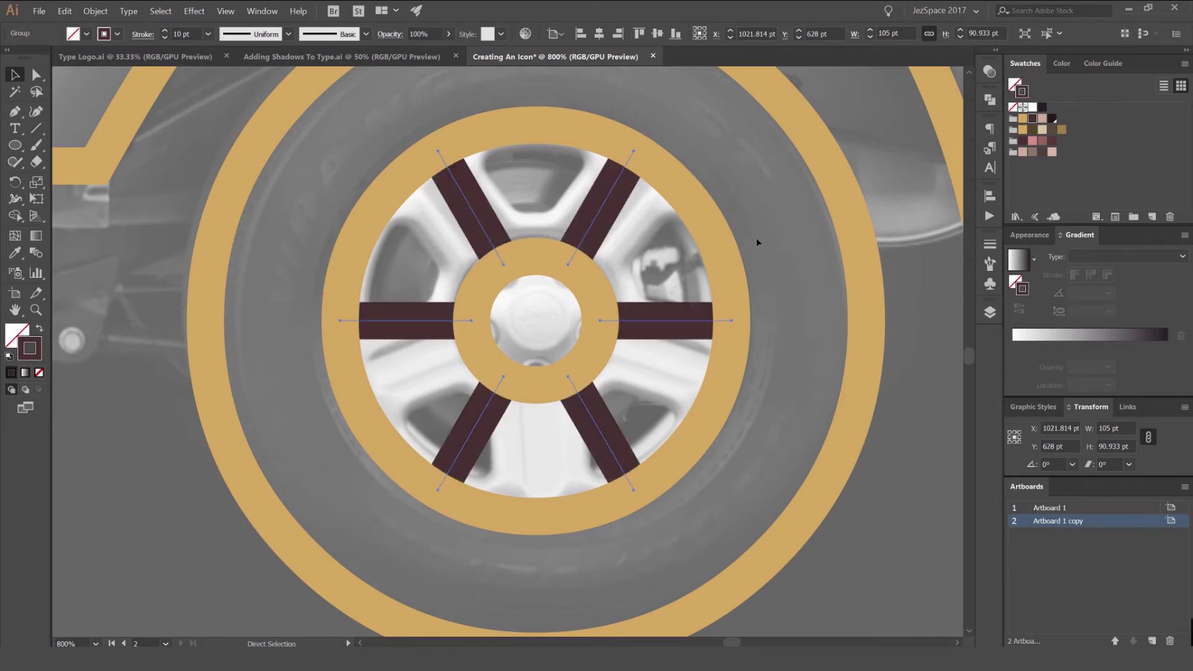
{"action": "scroll", "coordinate": [679, 266], "scroll_direction": "down", "scroll_amount": 4}
{"action": "left_click", "coordinate": [716, 301]}
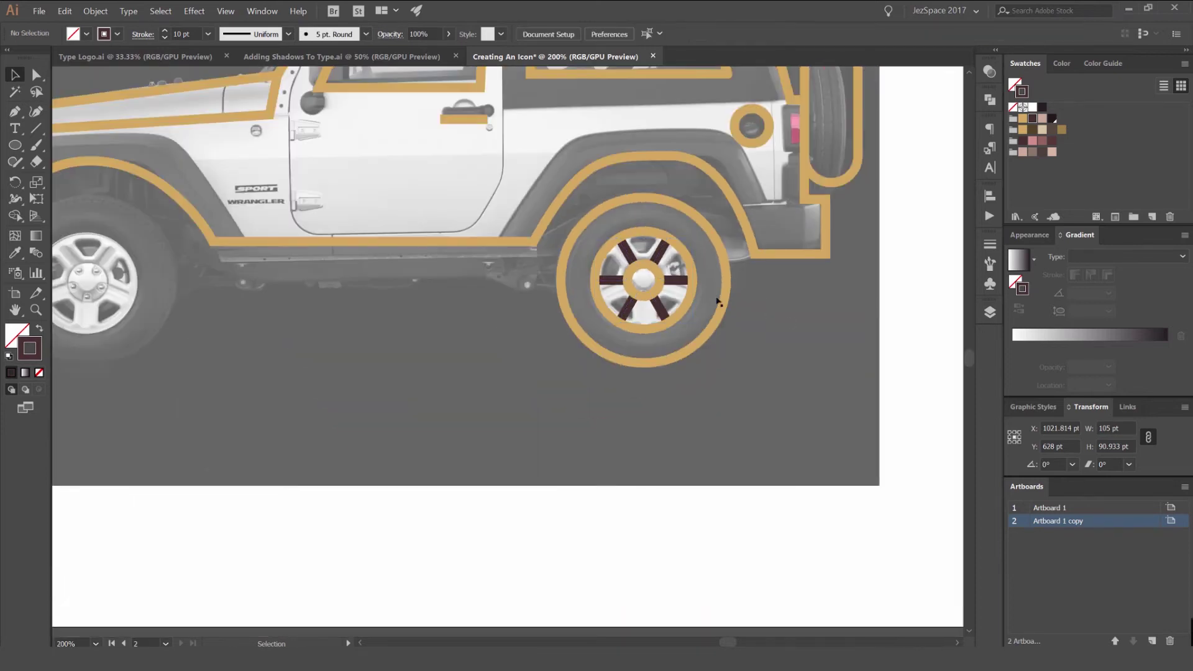
Place a copy of the complete rear wheel artwork over the front wheel in the photo.
{"action": "left_click_drag", "start_coordinate": [631, 299], "coordinate": [369, 249]}
{"action": "scroll", "coordinate": [806, 242], "scroll_direction": "down", "scroll_amount": 1}
{"action": "key", "text": "ctrl+shift+a"}
Draw a short vertical line from the front wheel arch down to the tyre circle, slightly left of the wheel's centre.
{"action": "key", "text": "ctrl+plus"}
{"action": "key", "text": "ctrl+plus"}
{"action": "key", "text": "ctrl+plus"}
{"action": "key", "text": "ctrl+plus"}
{"action": "key", "text": "p"}
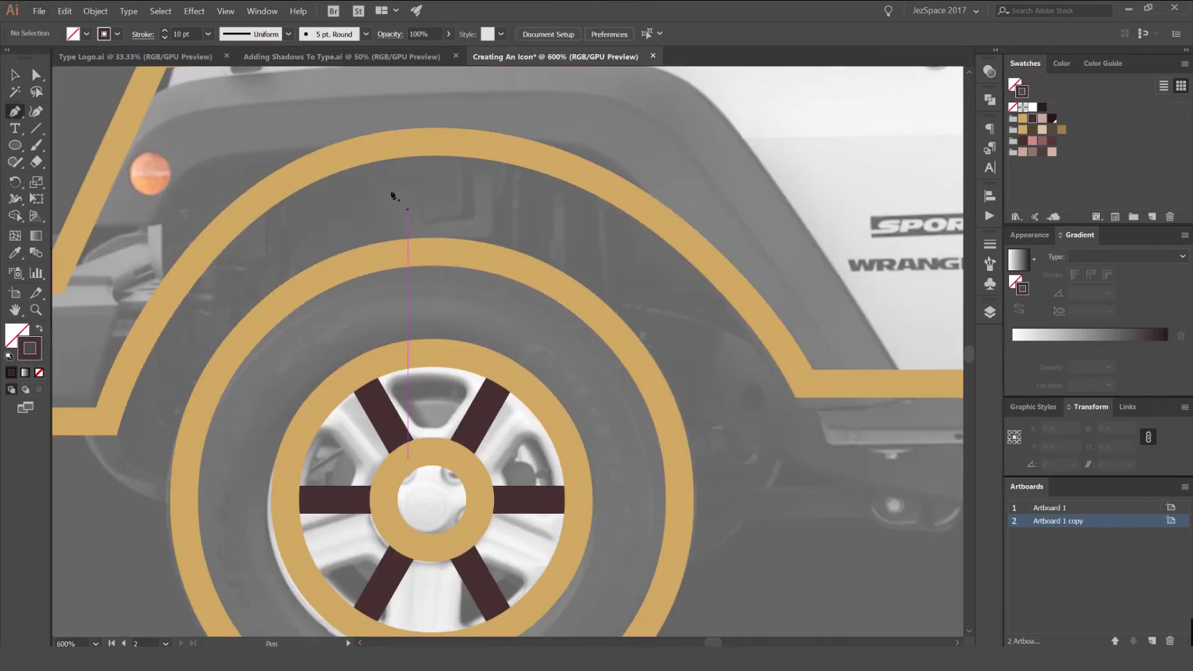
{"action": "left_click", "coordinate": [383, 146]}
{"action": "left_click", "coordinate": [383, 256]}
{"action": "key", "text": "v"}
{"action": "left_click", "coordinate": [454, 203]}
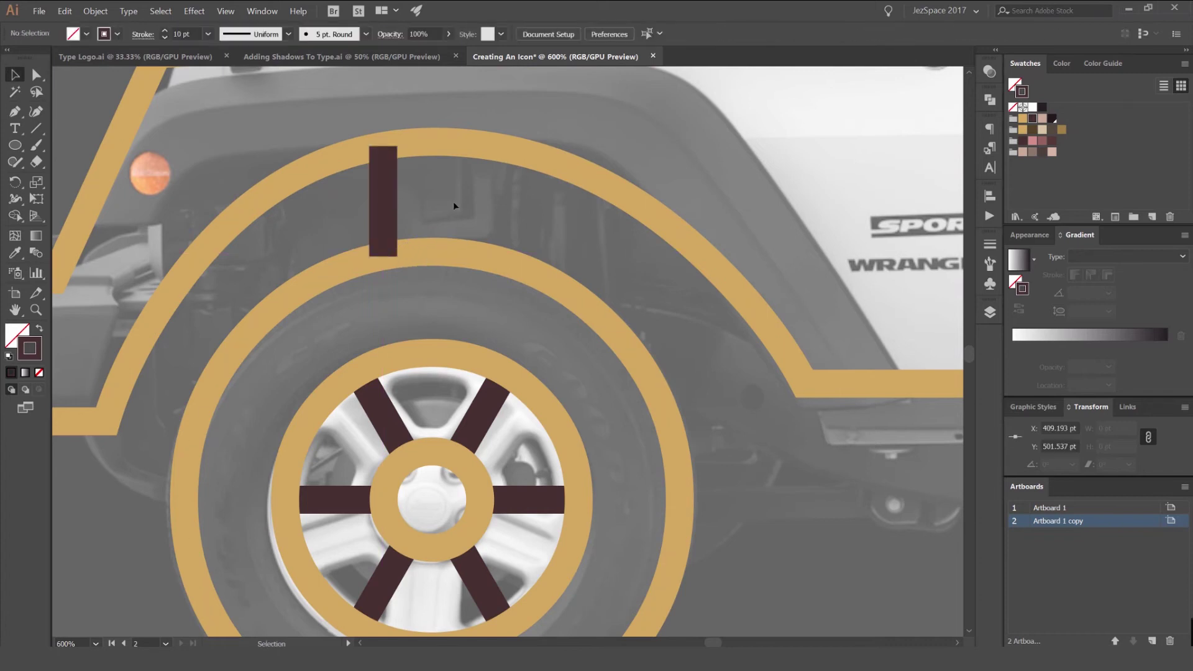
Draw a second vertical line from the front wheel arch to the tyre, about 32 pt to the right of the first.
{"action": "left_click", "coordinate": [383, 147]}
{"action": "left_click", "coordinate": [473, 146]}
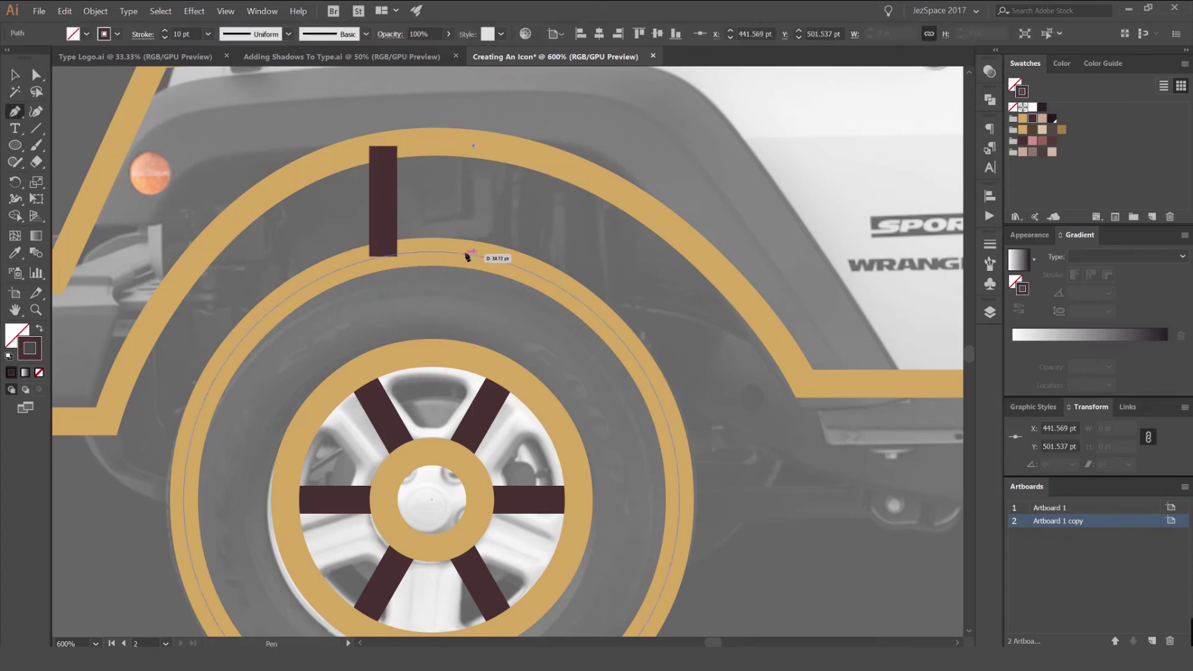
{"action": "left_click", "coordinate": [473, 253]}
{"action": "key", "text": "v"}
Apply the tyre circle's gold stroke to both vertical lines above the front wheel with the Eyedropper tool.
{"action": "left_click_drag", "start_coordinate": [523, 199], "coordinate": [366, 230]}
{"action": "key", "text": "i"}
{"action": "left_click", "coordinate": [531, 265]}
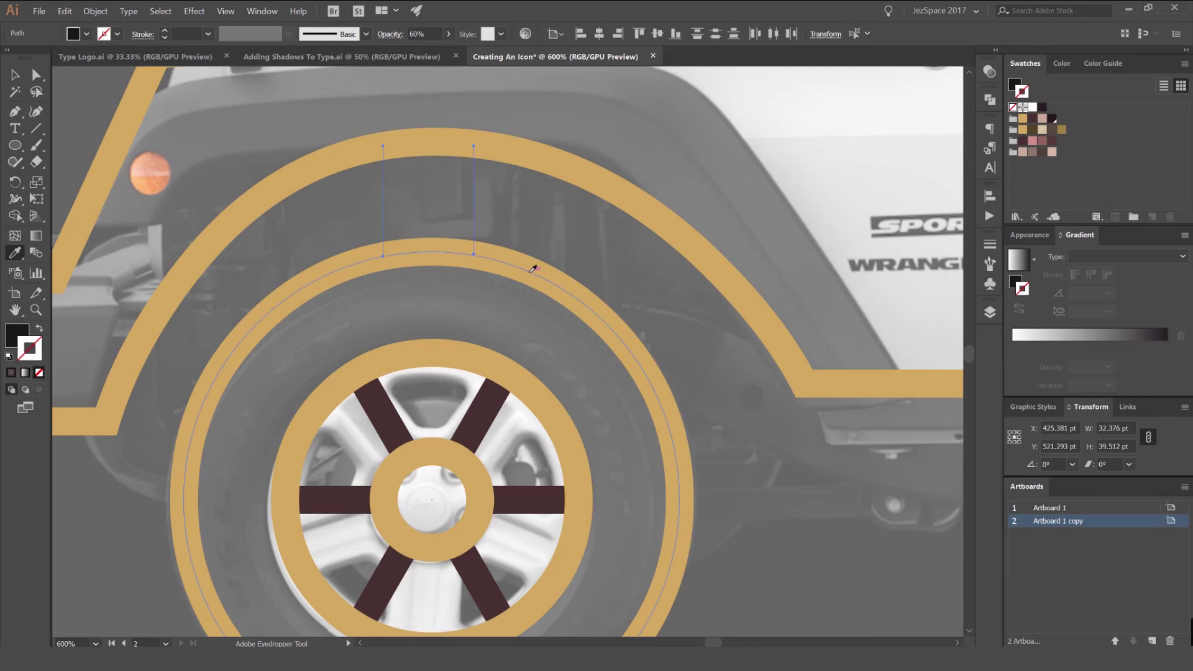
{"action": "left_click", "coordinate": [531, 269]}
{"action": "key", "text": "v"}
{"action": "left_click", "coordinate": [587, 243]}
Place a copy of the two vertical lines between the rear wheel arch and the rear tyre.
{"action": "scroll", "coordinate": [546, 230], "scroll_direction": "down", "scroll_amount": 3}
{"action": "mouse_move", "coordinate": [546, 229]}
{"action": "left_mouse_down"}
{"action": "mouse_move", "coordinate": [252, 217]}
{"action": "mouse_move", "coordinate": [805, 255]}
{"action": "left_mouse_up"}
{"action": "left_click", "coordinate": [377, 229]}
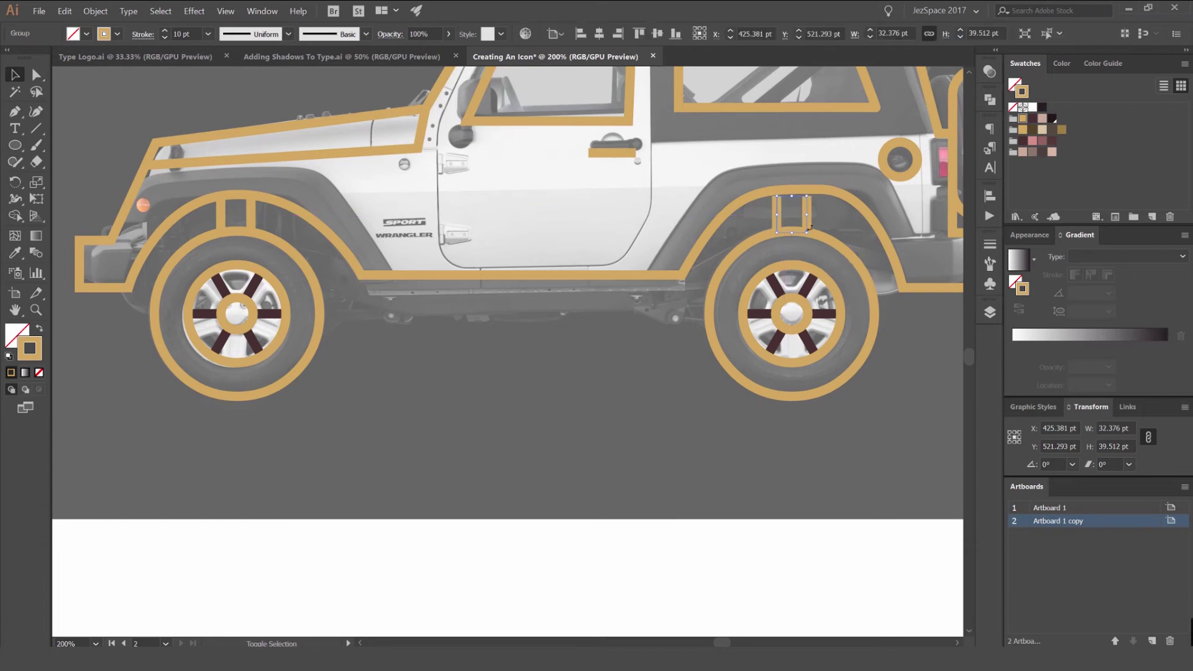
Extend the top of the rear wheel's vertical lines slightly upward into the wheel arch.
{"action": "scroll", "coordinate": [799, 199], "scroll_direction": "up", "scroll_amount": 4, "text": "alt"}
{"action": "key", "text": "a"}
{"action": "left_click", "coordinate": [721, 188]}
{"action": "left_click_drag", "start_coordinate": [722, 188], "coordinate": [722, 171]}
{"action": "left_click", "coordinate": [884, 236]}
Move the whole traced jeep artwork off the photo onto the empty canvas beside the artboard.
{"action": "scroll", "coordinate": [881, 237], "scroll_direction": "down", "scroll_amount": 6, "text": "alt"}
{"action": "left_click_drag", "start_coordinate": [801, 264], "coordinate": [577, 293]}
{"action": "key", "text": "v"}
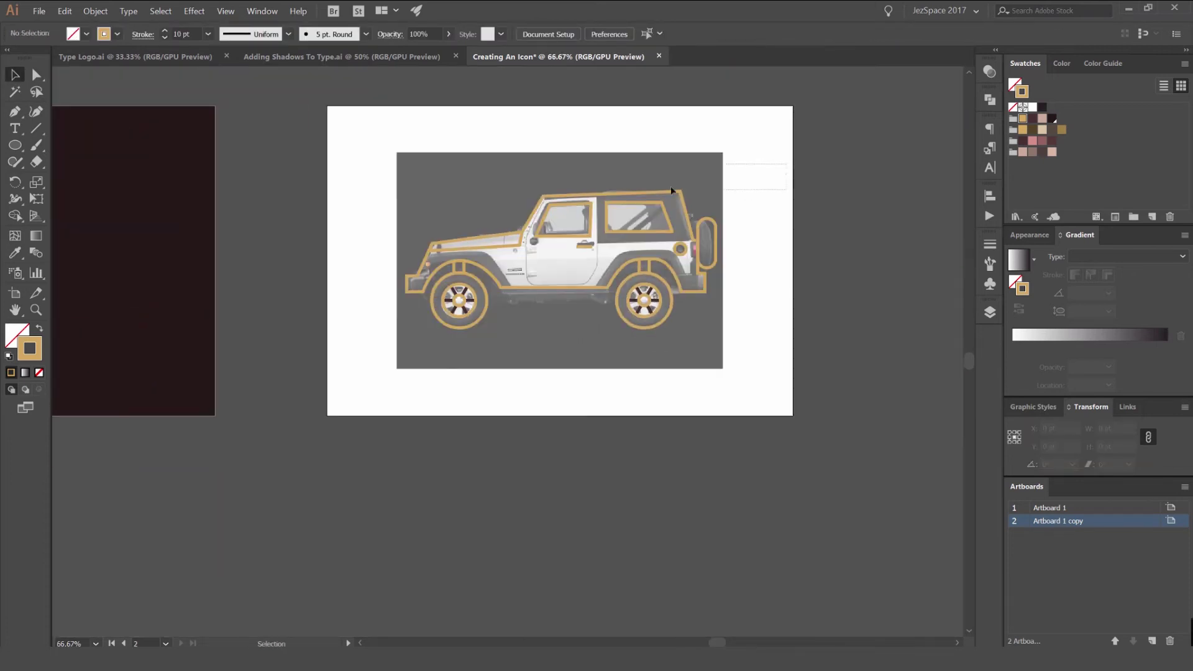
{"action": "scroll", "coordinate": [435, 309], "scroll_direction": "down", "scroll_amount": 2, "text": "alt"}
{"action": "left_click_drag", "start_coordinate": [626, 249], "coordinate": [337, 314]}
{"action": "left_click_drag", "start_coordinate": [337, 314], "coordinate": [630, 314]}
{"action": "left_click", "coordinate": [676, 207]}
Examine the separated jeep line art at different magnifications and undo its move off the photo.
{"action": "scroll", "coordinate": [737, 271], "scroll_direction": "up", "scroll_amount": 2, "text": "alt"}
{"action": "scroll", "coordinate": [596, 360], "scroll_direction": "up", "scroll_amount": 2, "text": "alt"}
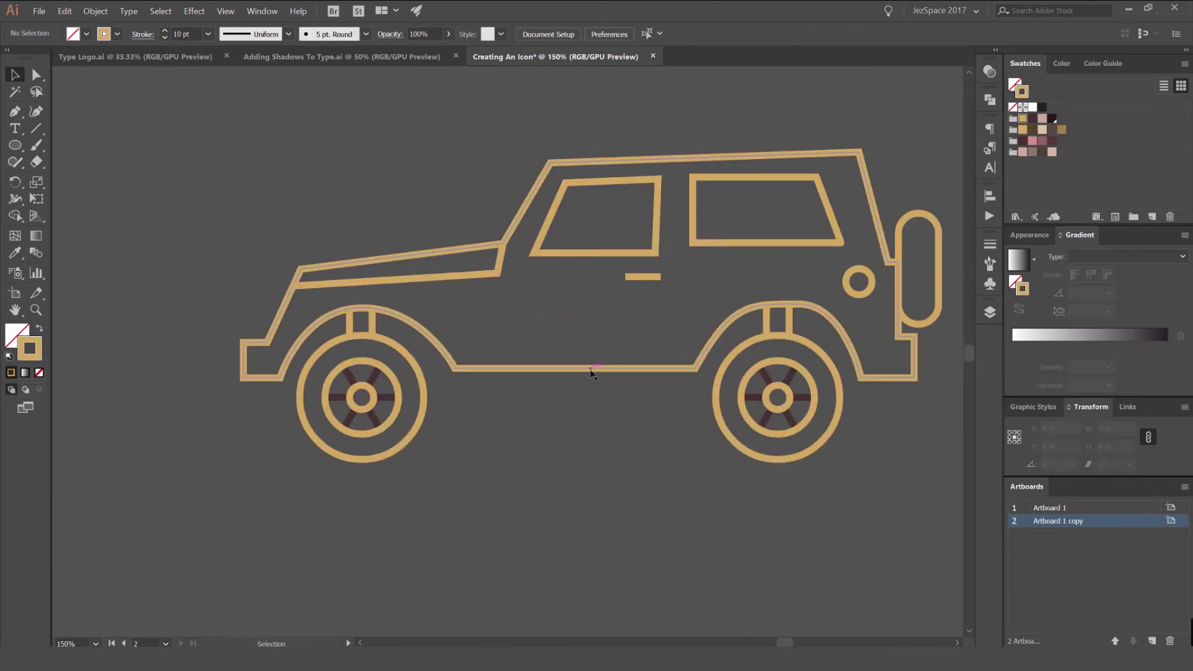
{"action": "scroll", "coordinate": [569, 378], "scroll_direction": "down", "scroll_amount": 3, "text": "alt"}
{"action": "left_click_drag", "start_coordinate": [522, 382], "coordinate": [526, 371]}
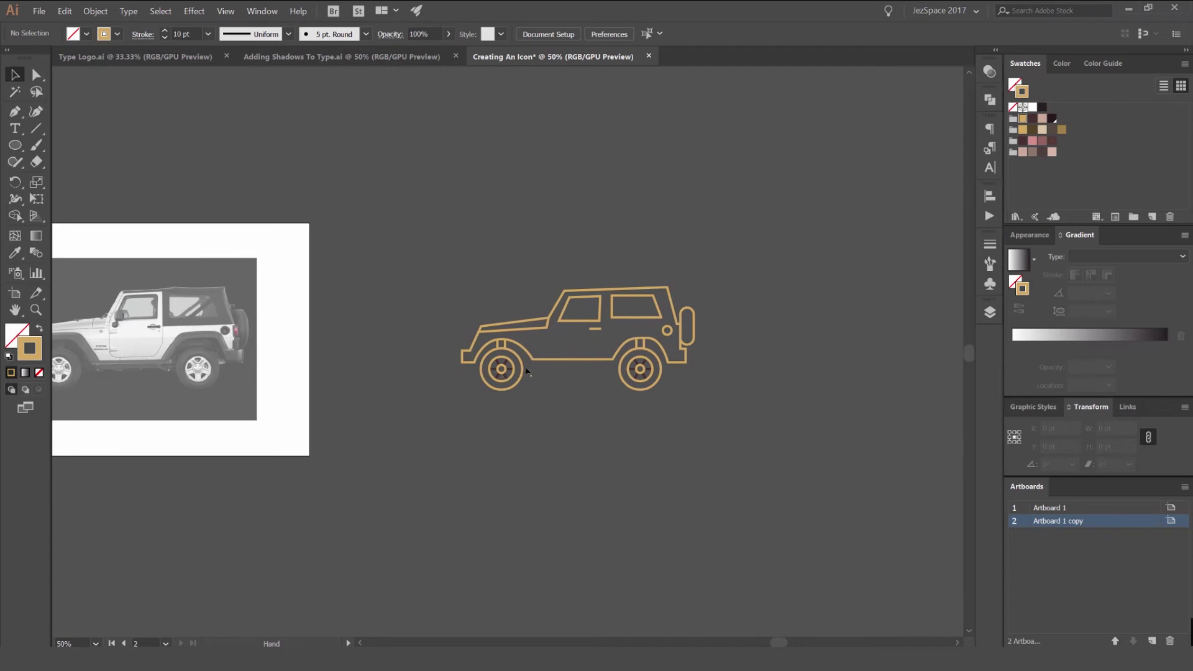
{"action": "scroll", "coordinate": [584, 345], "scroll_direction": "up", "scroll_amount": 2, "text": "alt"}
{"action": "scroll", "coordinate": [561, 348], "scroll_direction": "down", "scroll_amount": 2, "text": "alt"}
{"action": "key", "text": "ctrl+z"}
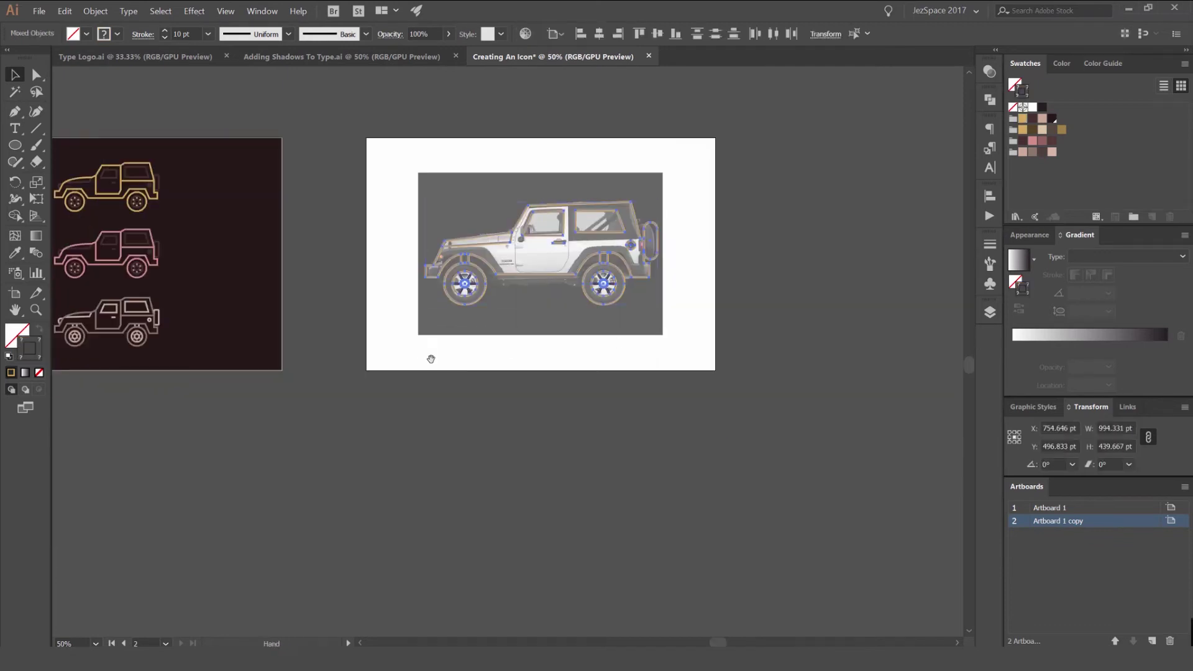
Draw the door outline with the Pen tool from the hood's rear lower corner down, across above the sill and straight up to the roofline.
{"action": "left_click_drag", "start_coordinate": [431, 359], "coordinate": [448, 367]}
{"action": "scroll", "coordinate": [562, 279], "scroll_direction": "up", "scroll_amount": 4, "text": "alt"}
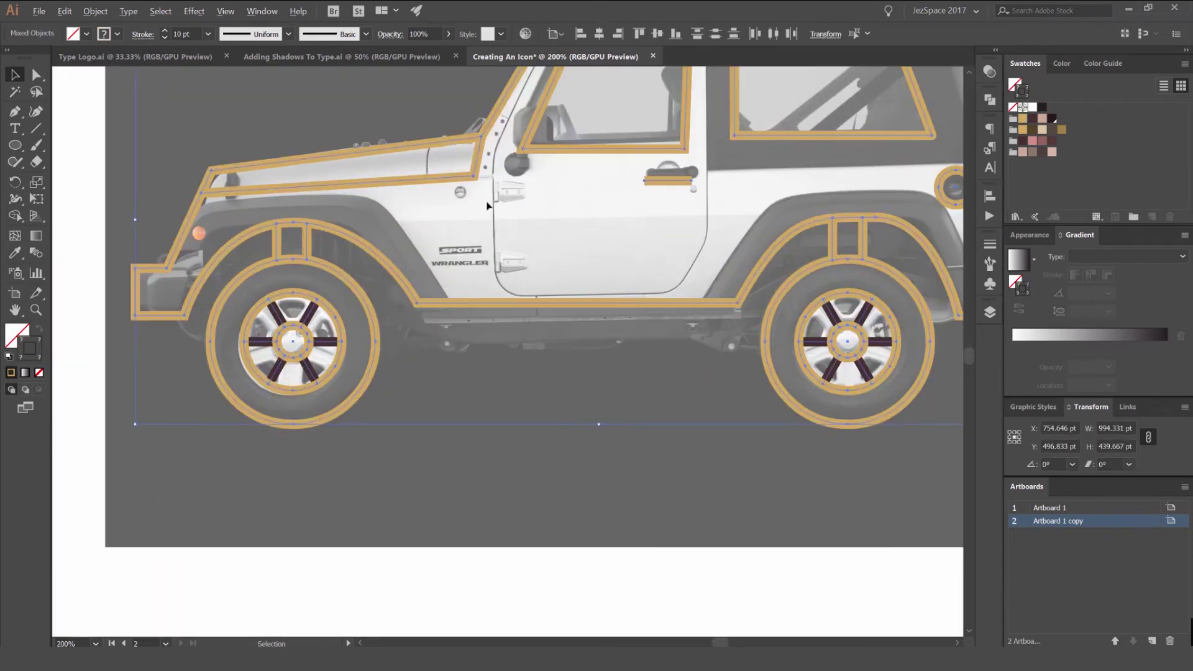
{"action": "left_click", "coordinate": [520, 212]}
{"action": "scroll", "coordinate": [506, 213], "scroll_direction": "up", "scroll_amount": 1, "text": "alt"}
{"action": "key", "text": "p"}
{"action": "left_click", "coordinate": [457, 158]}
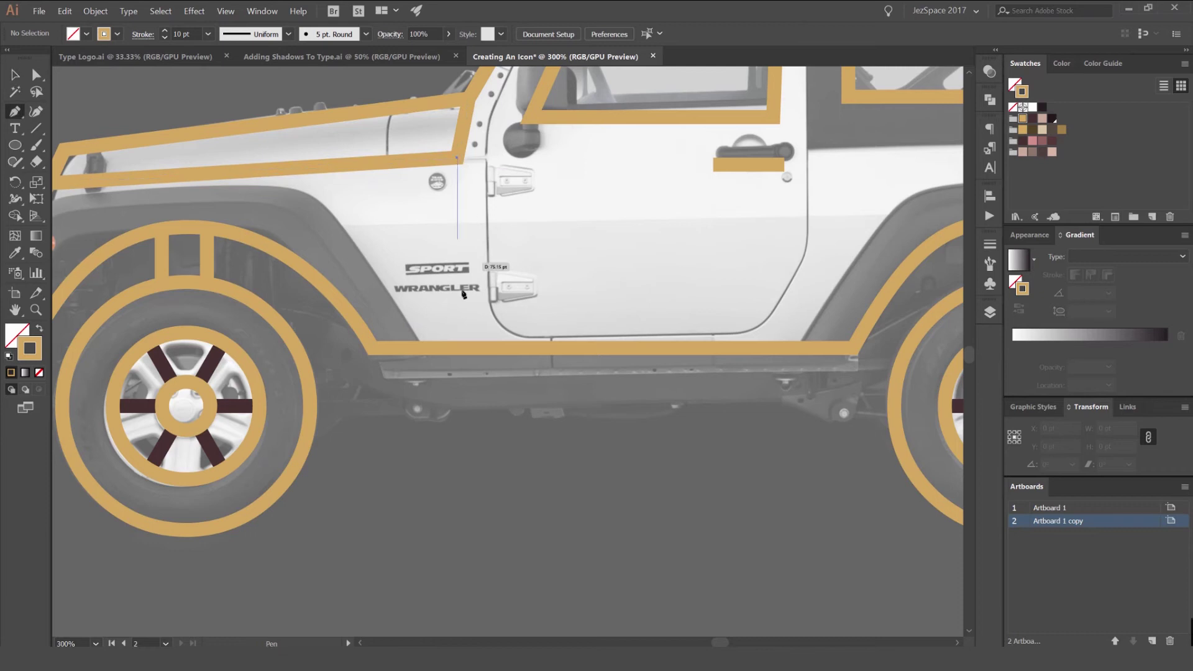
{"action": "left_click", "coordinate": [468, 310], "text": "shift"}
{"action": "left_click", "coordinate": [814, 309], "text": "shift"}
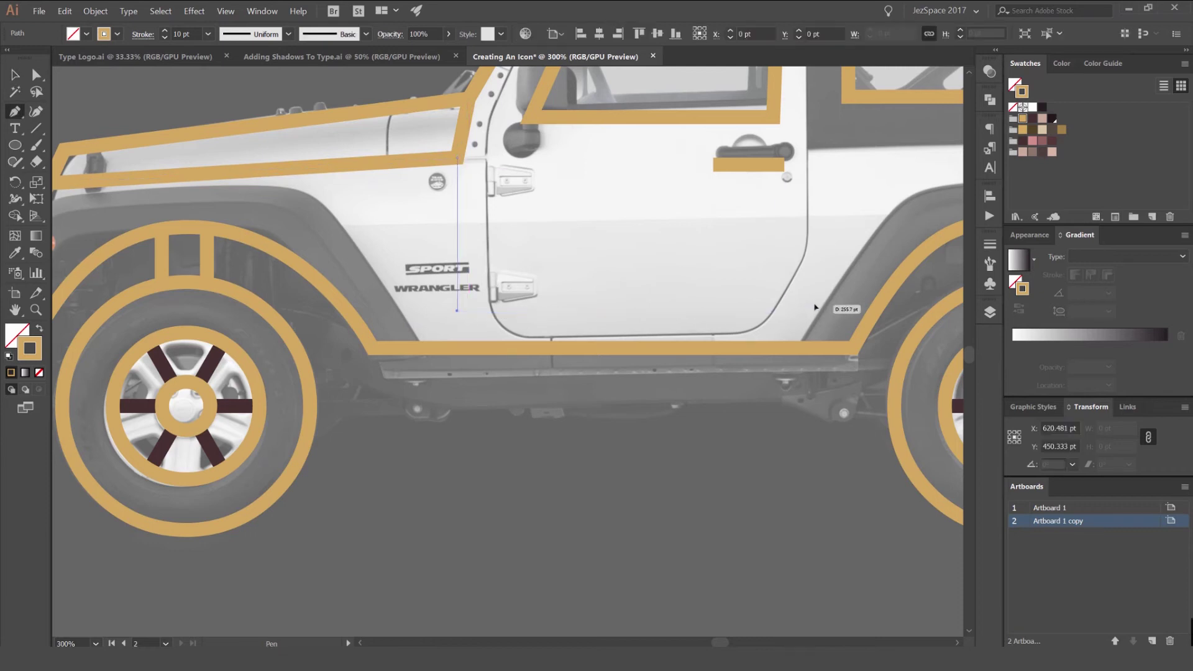
{"action": "left_click_drag", "start_coordinate": [814, 308], "coordinate": [761, 419]}
{"action": "scroll", "coordinate": [773, 172], "scroll_direction": "down", "scroll_amount": 1, "text": "alt"}
{"action": "left_click", "coordinate": [765, 86], "text": "shift"}
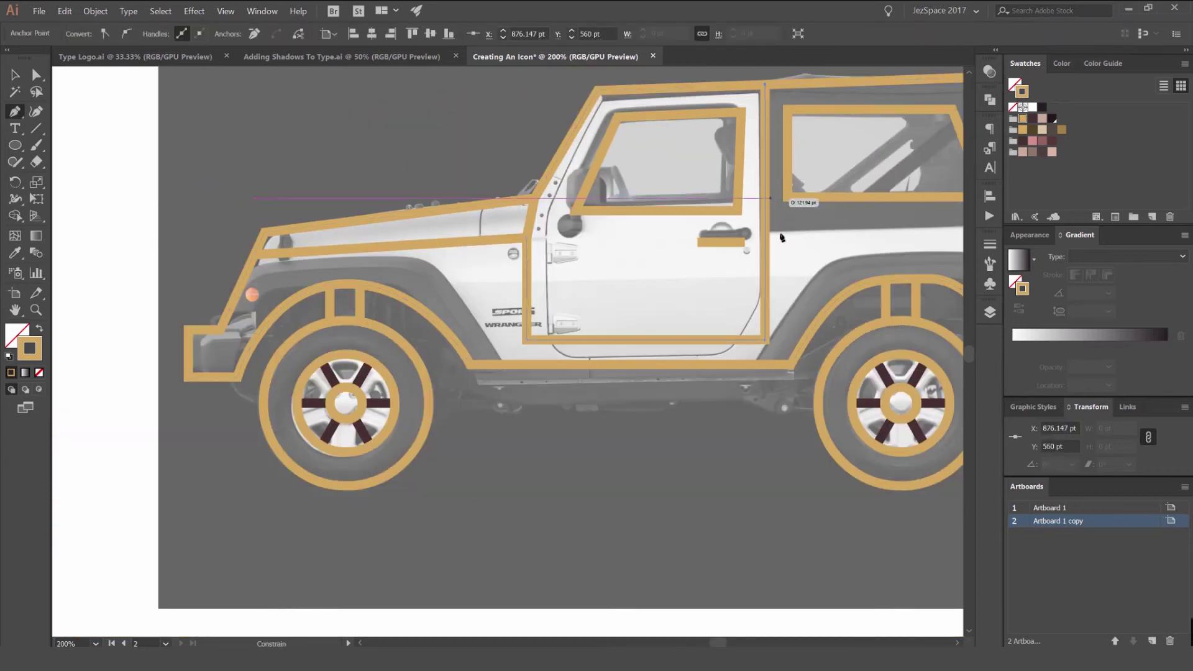
Draw a horizontal beltline with the Pen tool from the door's rear edge to the rear body edge, below the rear side window.
{"action": "key", "text": "v"}
{"action": "left_click", "coordinate": [782, 261]}
{"action": "scroll", "coordinate": [752, 198], "scroll_direction": "down", "scroll_amount": 3, "text": "alt"}
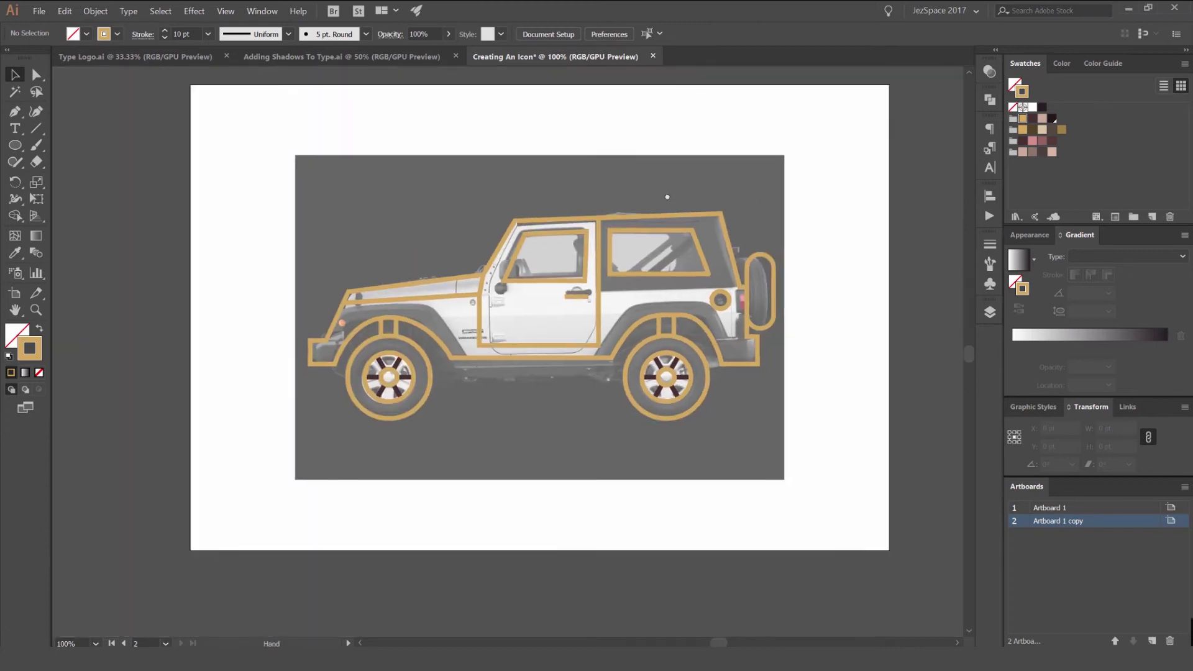
{"action": "left_click_drag", "start_coordinate": [698, 208], "coordinate": [772, 192]}
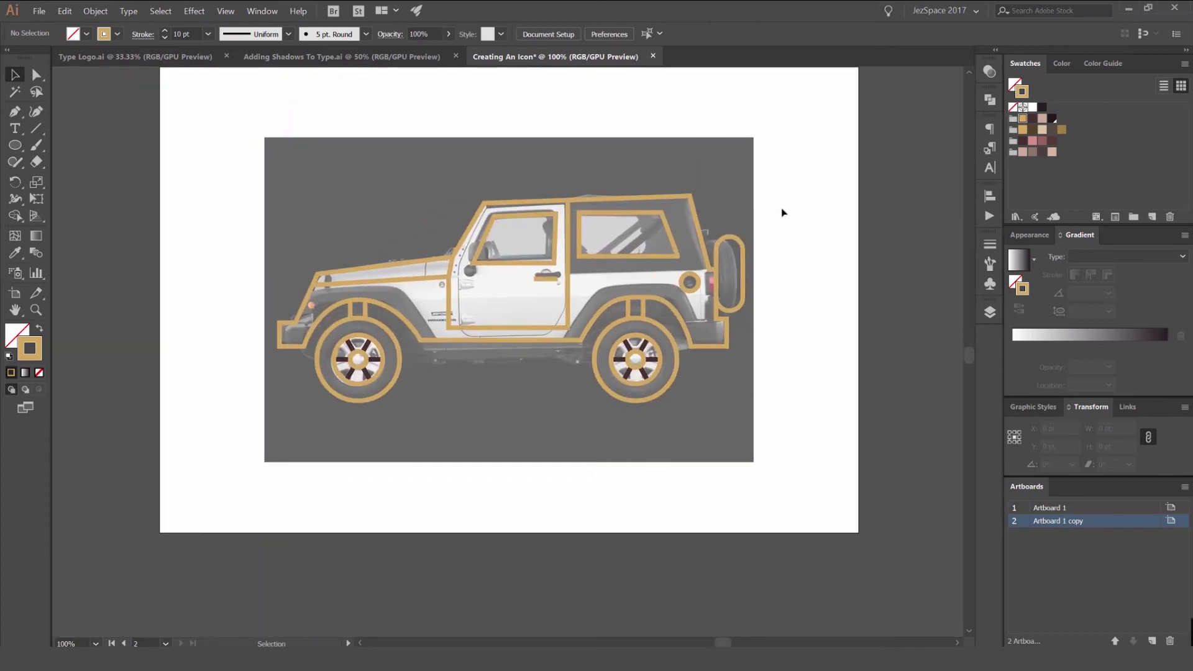
{"action": "scroll", "coordinate": [663, 293], "scroll_direction": "up", "scroll_amount": 3, "text": "alt"}
{"action": "key", "text": "p"}
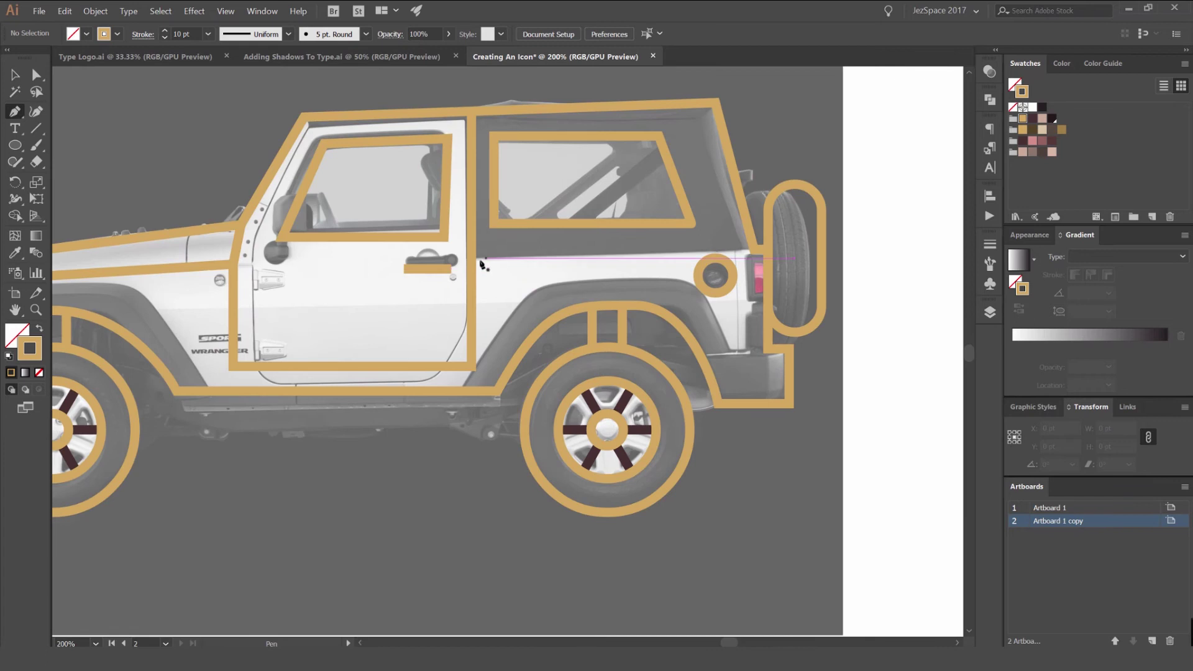
{"action": "left_click", "coordinate": [471, 257]}
{"action": "key", "text": "v"}
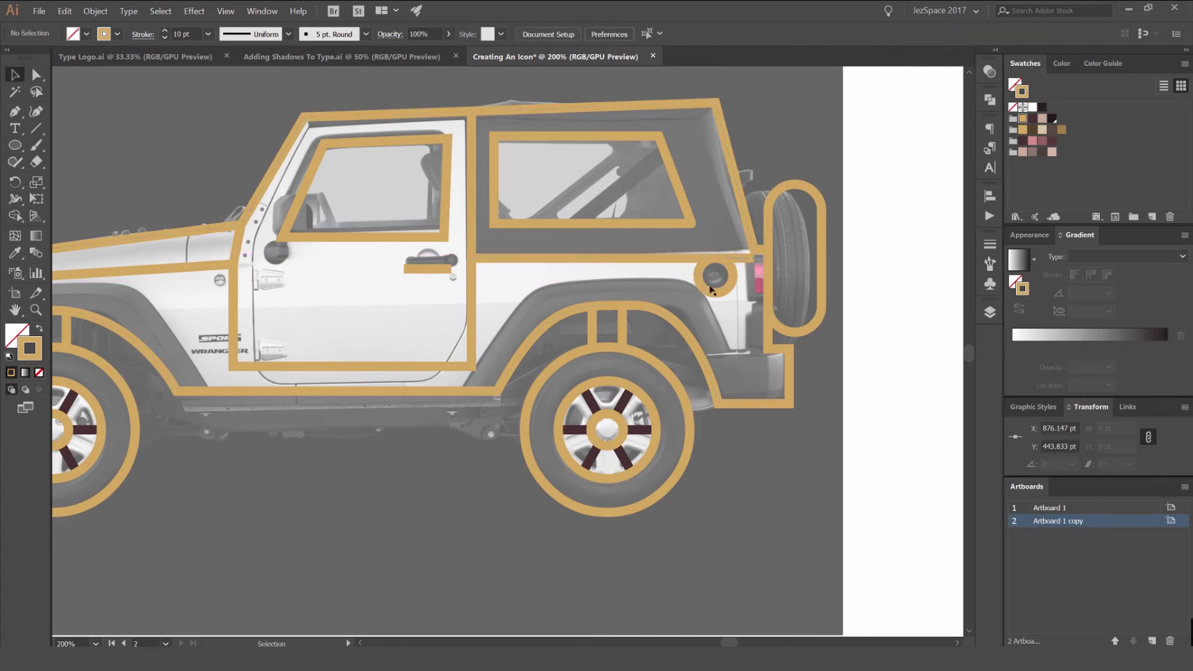
Shrink the fuel cap circle to about 31.7 pt across and move it slightly lower, below the horizontal beltline.
{"action": "left_click", "coordinate": [732, 264]}
{"action": "scroll", "coordinate": [732, 264], "scroll_direction": "up", "scroll_amount": 1, "text": "alt"}
{"action": "left_click_drag", "start_coordinate": [734, 262], "coordinate": [730, 267], "text": "alt+shift"}
{"action": "left_click", "coordinate": [750, 279]}
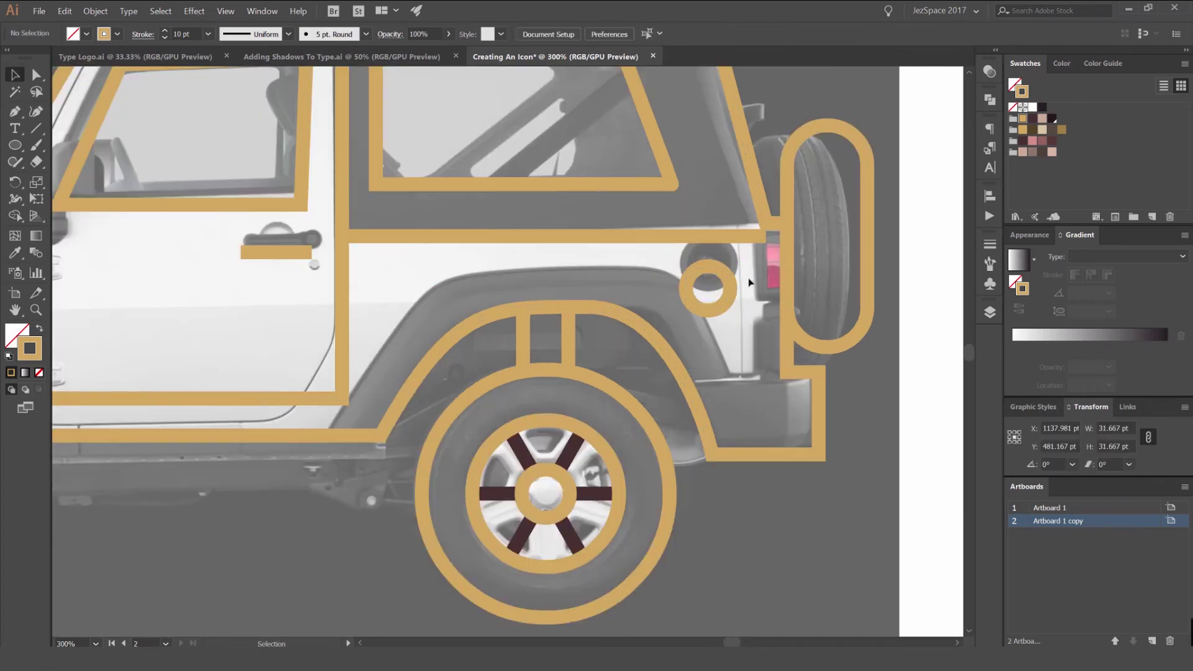
Shift the horizontal beltline about 16.5 pt rearward so its rear end meets the body's vertical rear edge.
{"action": "scroll", "coordinate": [749, 277], "scroll_direction": "down", "scroll_amount": 2, "text": "alt"}
{"action": "scroll", "coordinate": [761, 252], "scroll_direction": "up", "scroll_amount": 4, "text": "alt"}
{"action": "key", "text": "a"}
{"action": "left_click", "coordinate": [740, 278]}
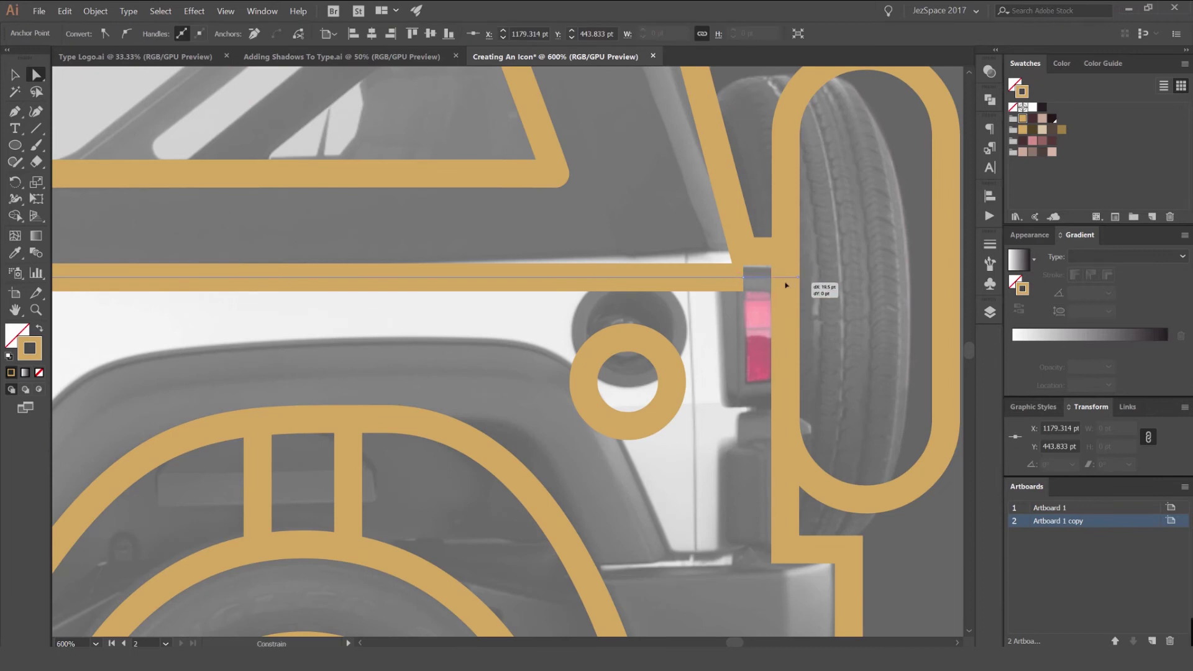
{"action": "left_click", "coordinate": [598, 231]}
{"action": "scroll", "coordinate": [600, 231], "scroll_direction": "down", "scroll_amount": 4, "text": "alt"}
{"action": "scroll", "coordinate": [626, 230], "scroll_direction": "down", "scroll_amount": 3, "text": "alt"}
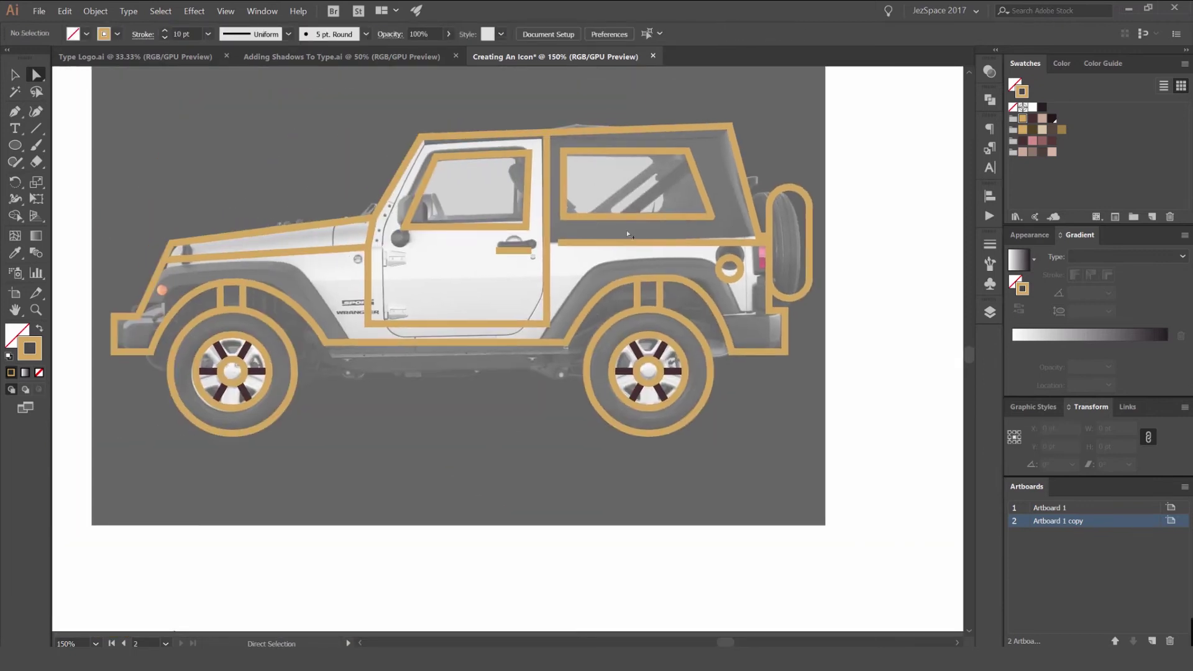
{"action": "left_click_drag", "start_coordinate": [713, 151], "coordinate": [441, 180]}
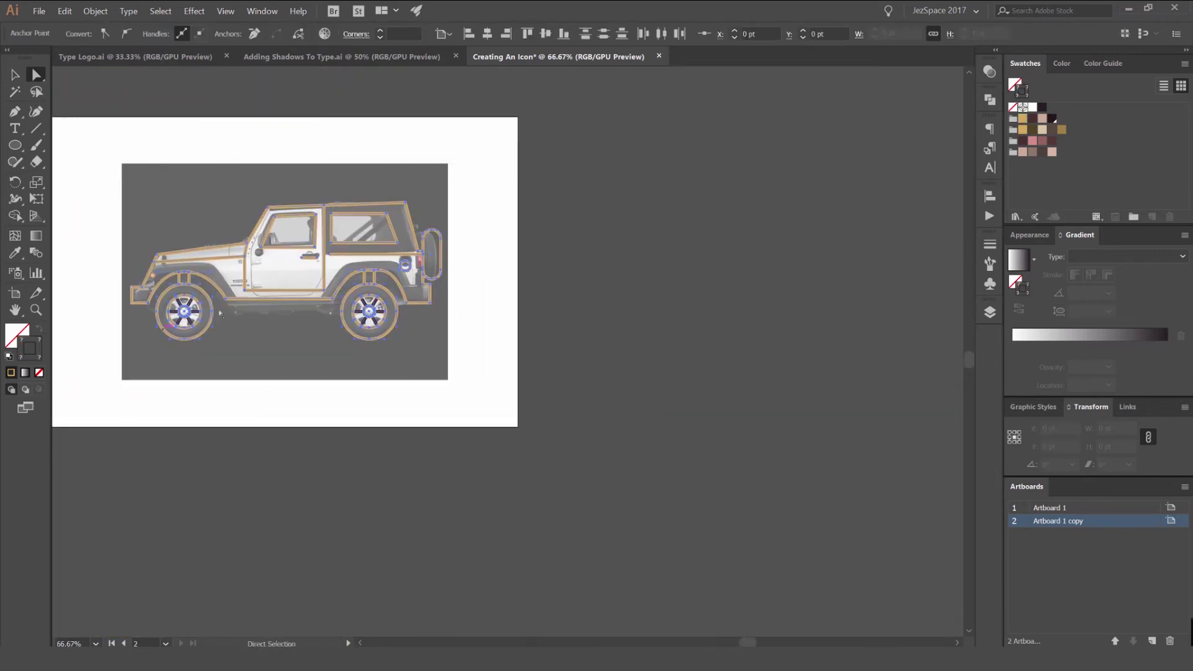
{"action": "left_click_drag", "start_coordinate": [392, 271], "coordinate": [315, 287]}
{"action": "left_click_drag", "start_coordinate": [126, 309], "coordinate": [587, 290]}
{"action": "key", "text": "ctrl+z"}
{"action": "left_click", "coordinate": [391, 240]}
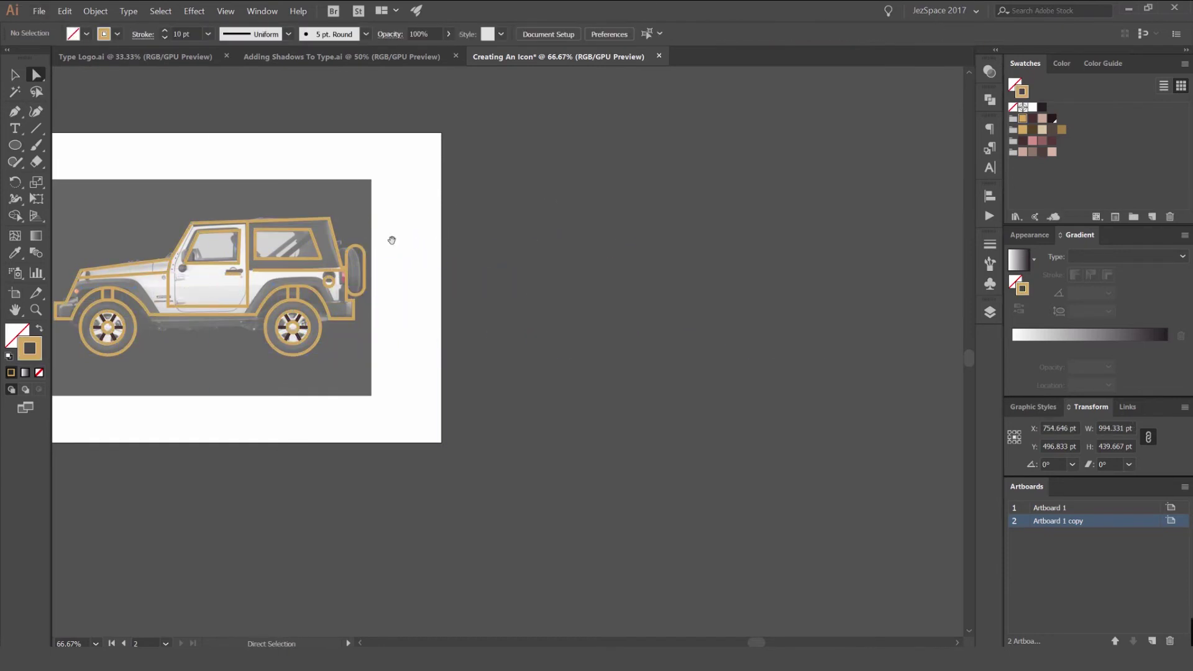
Place a duplicate of the whole traced jeep artwork on the empty canvas beside the artboard, leaving the original on the photo.
{"action": "left_click_drag", "start_coordinate": [391, 240], "coordinate": [527, 208]}
{"action": "key", "text": "v"}
{"action": "left_click_drag", "start_coordinate": [553, 155], "coordinate": [205, 335]}
{"action": "left_click_drag", "start_coordinate": [260, 292], "coordinate": [684, 261]}
{"action": "scroll", "coordinate": [260, 282], "scroll_direction": "down", "scroll_amount": 1}
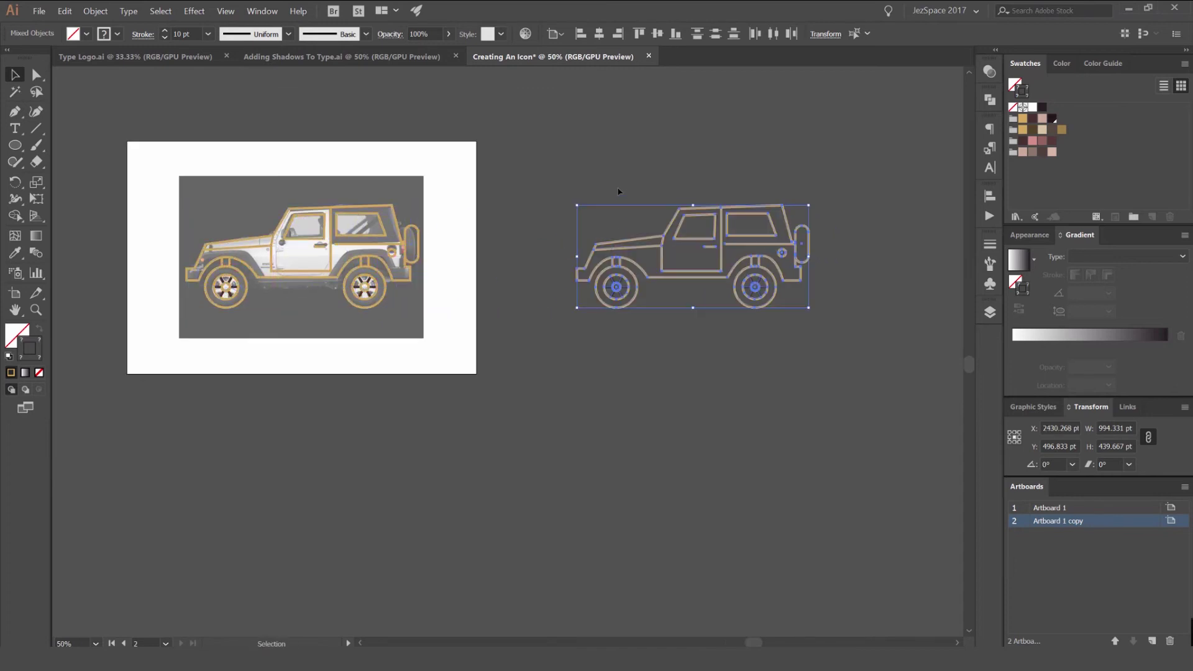
{"action": "left_click", "coordinate": [644, 203]}
{"action": "scroll", "coordinate": [644, 202], "scroll_direction": "up", "scroll_amount": 1}
Move the duplicated jeep artwork a little farther away from the artboard.
{"action": "left_click_drag", "start_coordinate": [181, 284], "coordinate": [394, 249]}
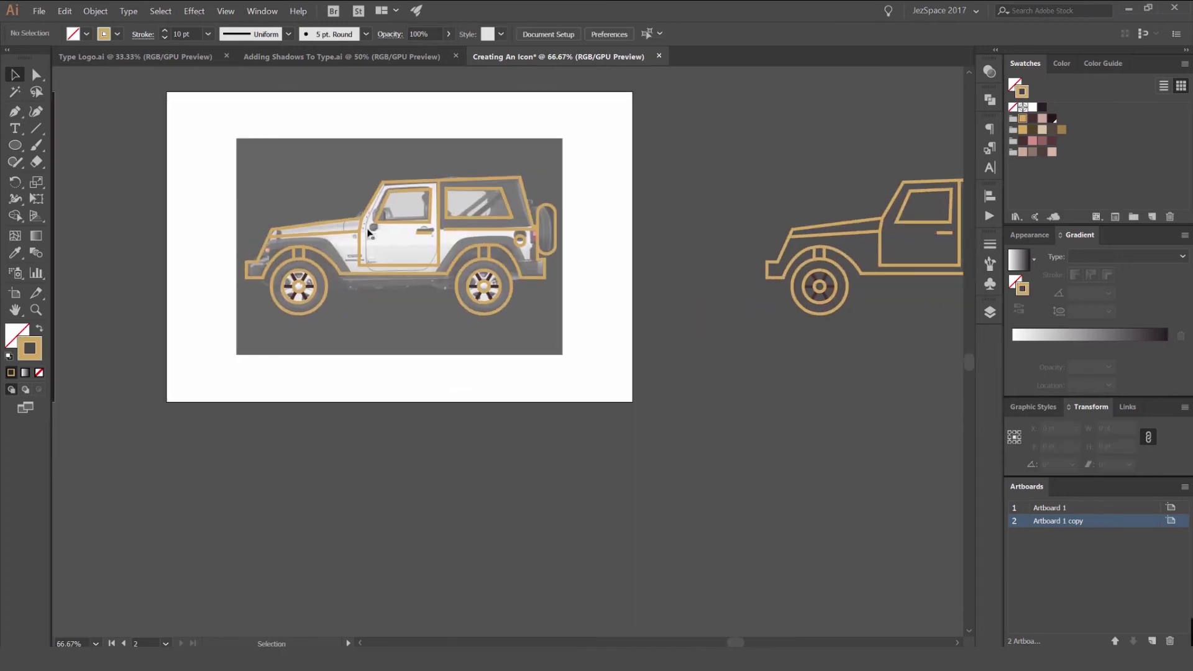
{"action": "left_click_drag", "start_coordinate": [876, 154], "coordinate": [468, 215]}
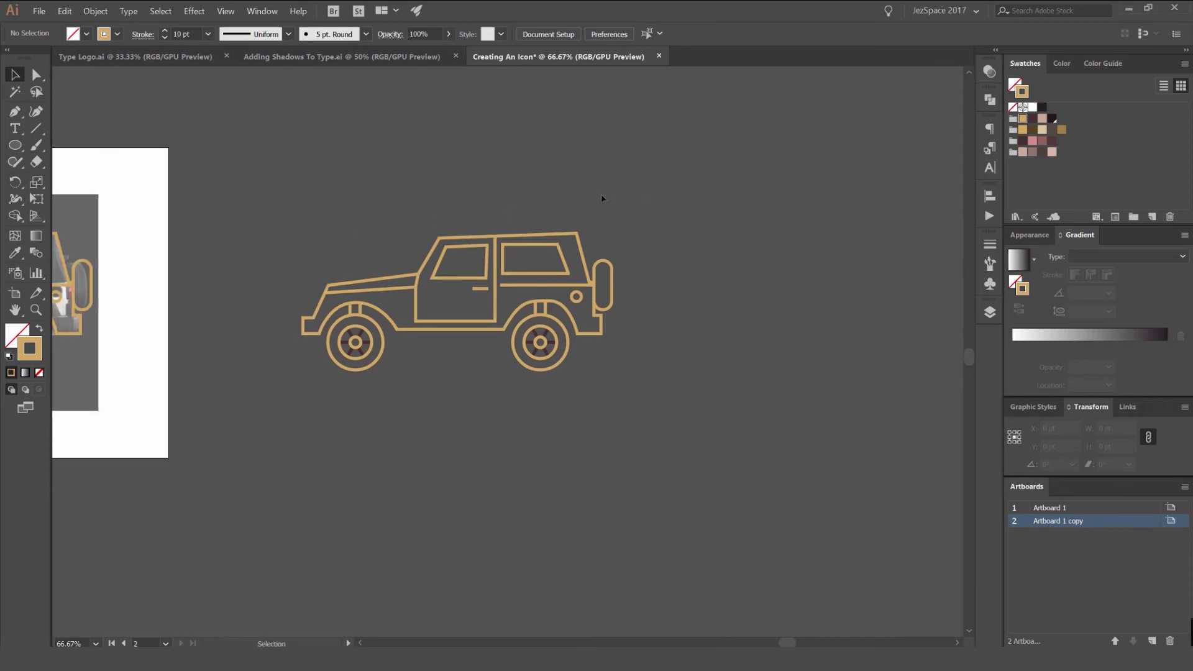
{"action": "left_click_drag", "start_coordinate": [602, 198], "coordinate": [317, 360]}
{"action": "left_click_drag", "start_coordinate": [363, 317], "coordinate": [439, 314]}
{"action": "left_click", "coordinate": [473, 398]}
Draw a rectangle about 1483 by 1000 pt around the duplicated jeep and give it a very dark maroon fill without a stroke.
{"action": "key", "text": "m"}
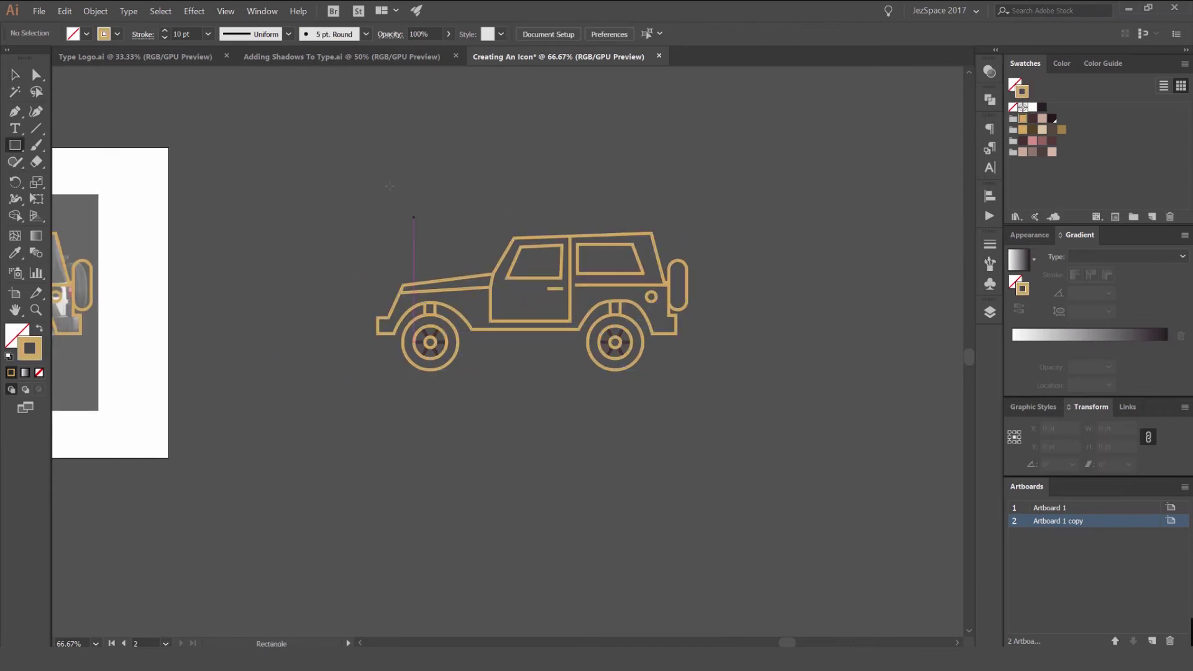
{"action": "left_click_drag", "start_coordinate": [303, 148], "coordinate": [765, 458]}
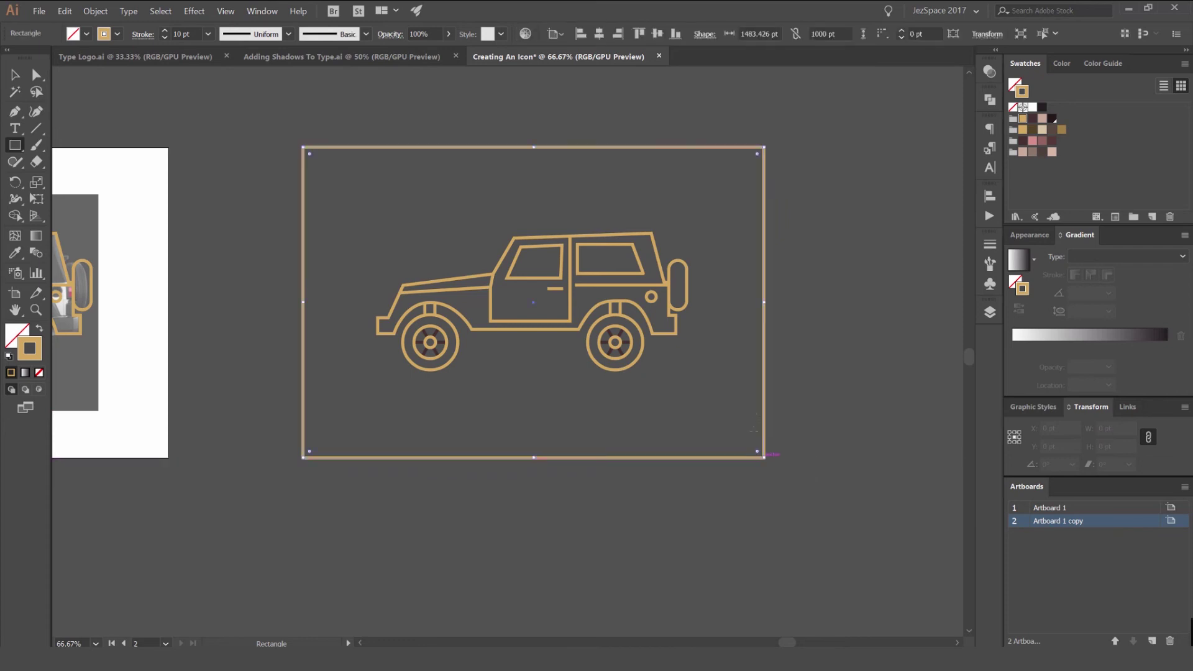
{"action": "key", "text": "shift+x"}
{"action": "left_click", "coordinate": [1022, 141]}
{"action": "left_click", "coordinate": [1051, 119]}
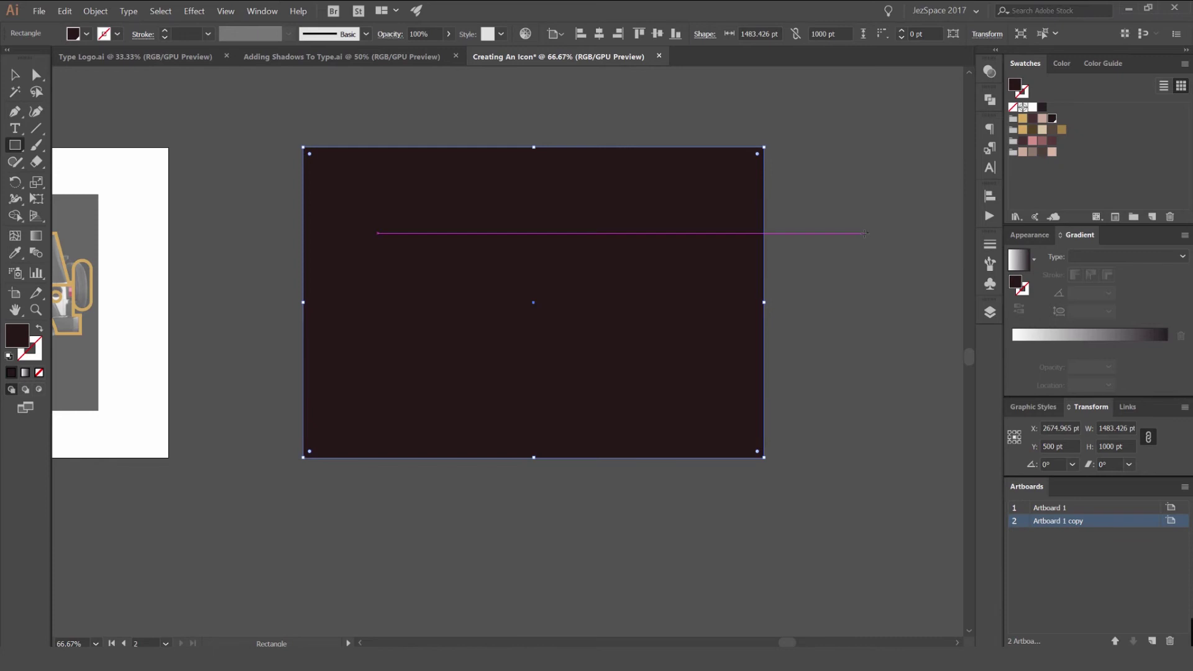
Send the dark rectangle to the back behind the duplicated jeep and deselect it.
{"action": "key", "text": "ctrl+shift+bracketleft"}
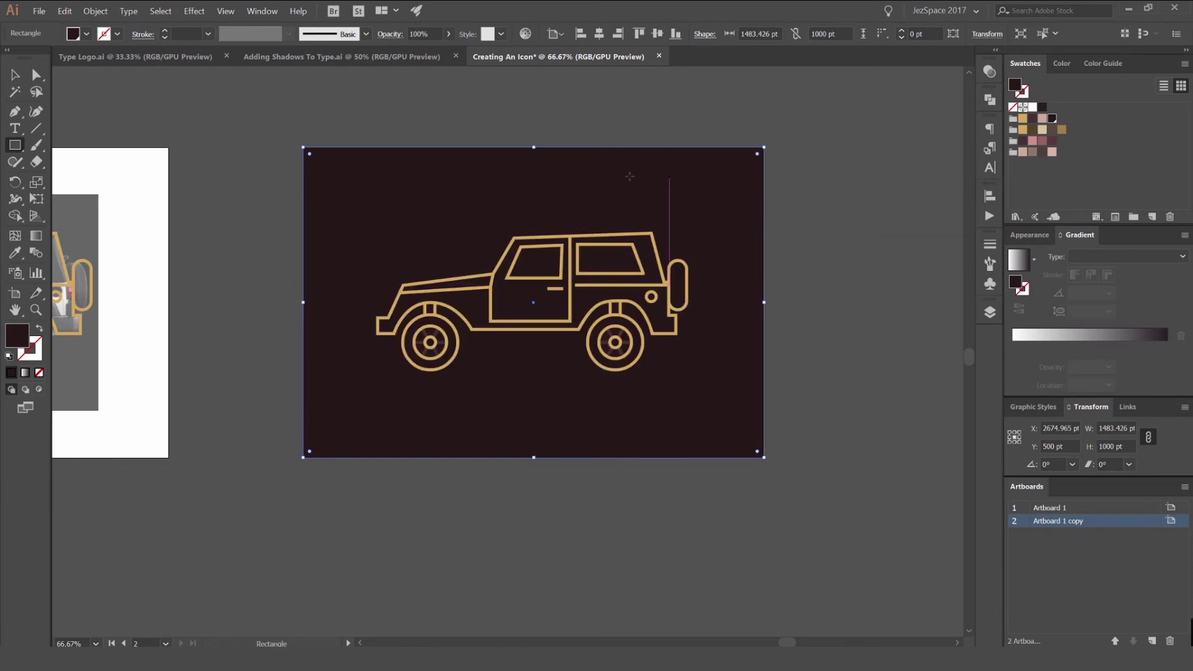
{"action": "key", "text": "v"}
{"action": "left_click", "coordinate": [95, 10]}
{"action": "mouse_move", "coordinate": [109, 36]}
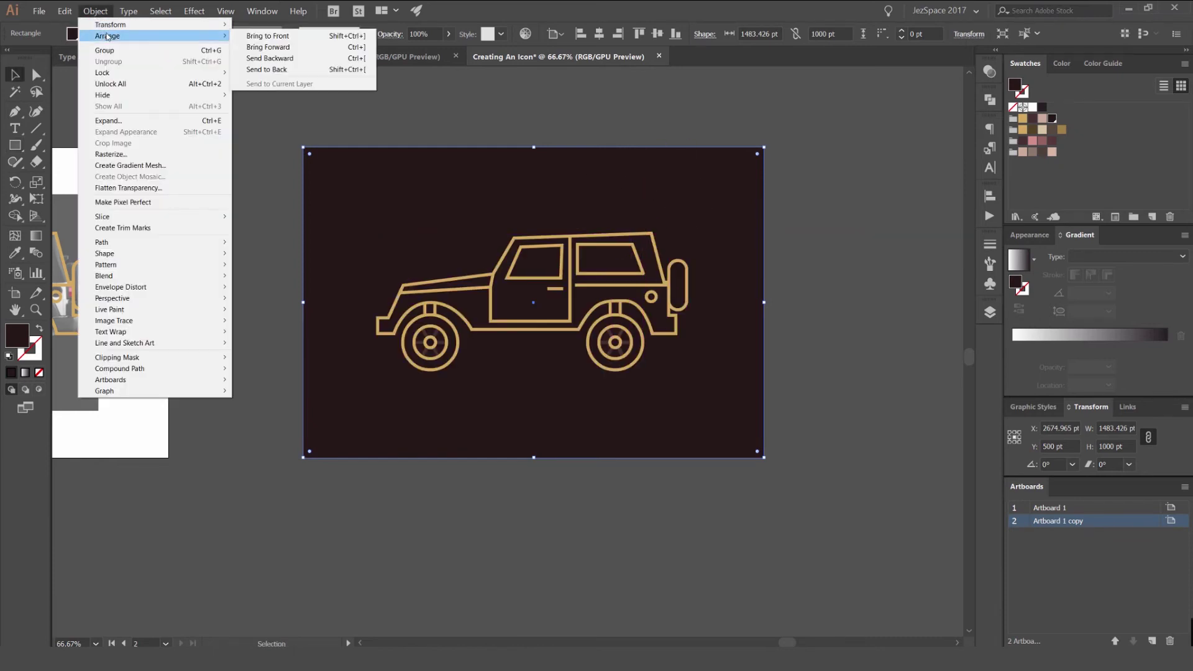
{"action": "left_click", "coordinate": [275, 70]}
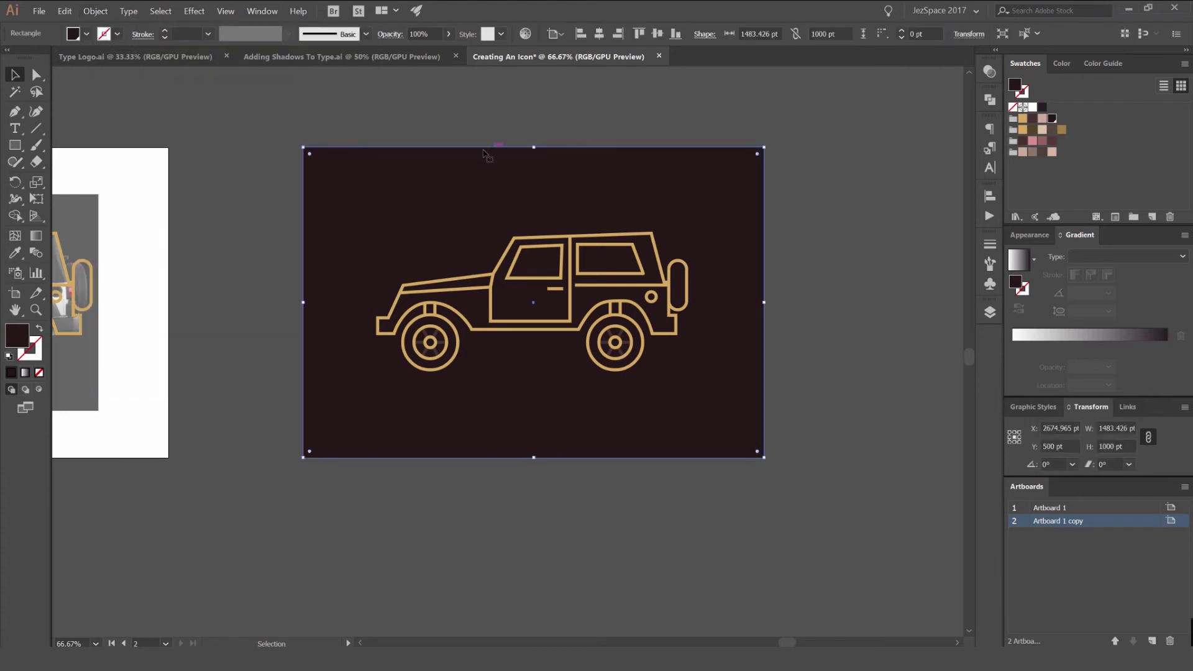
{"action": "key", "text": "ctrl+shift+a"}
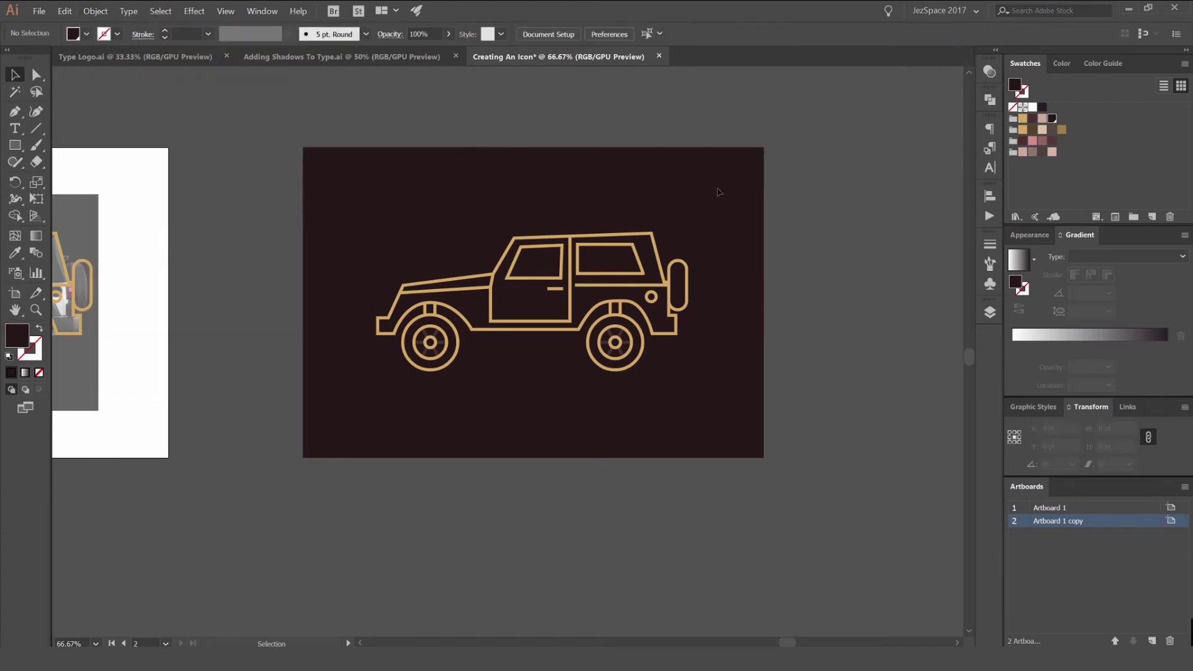
Scale the duplicated jeep artwork down to about 80 percent on the dark background.
{"action": "left_click_drag", "start_coordinate": [718, 192], "coordinate": [367, 386]}
{"action": "left_click_drag", "start_coordinate": [688, 232], "coordinate": [658, 246]}
{"action": "left_click", "coordinate": [785, 200]}
{"action": "scroll", "coordinate": [717, 235], "scroll_direction": "down", "scroll_amount": 2}
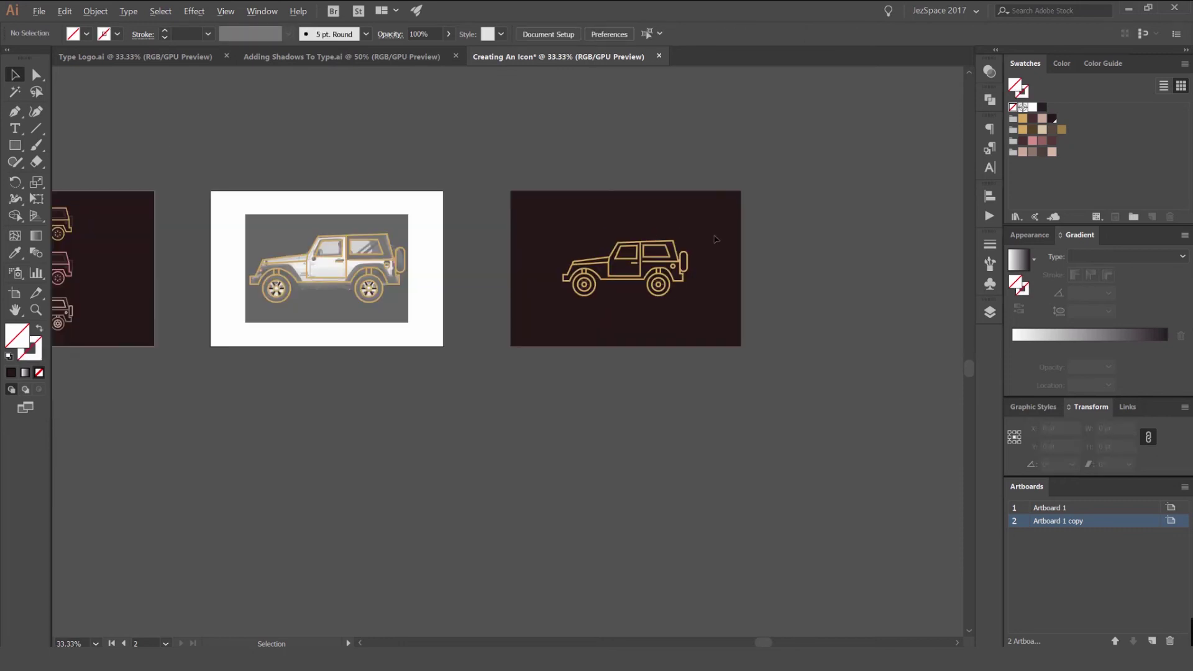
Nudge the rear side window rearward and 1 pt down to balance its spacing inside the rear body outline.
{"action": "scroll", "coordinate": [659, 250], "scroll_direction": "up", "scroll_amount": 4}
{"action": "left_click_drag", "start_coordinate": [559, 181], "coordinate": [580, 145]}
{"action": "scroll", "coordinate": [703, 205], "scroll_direction": "up", "scroll_amount": 2}
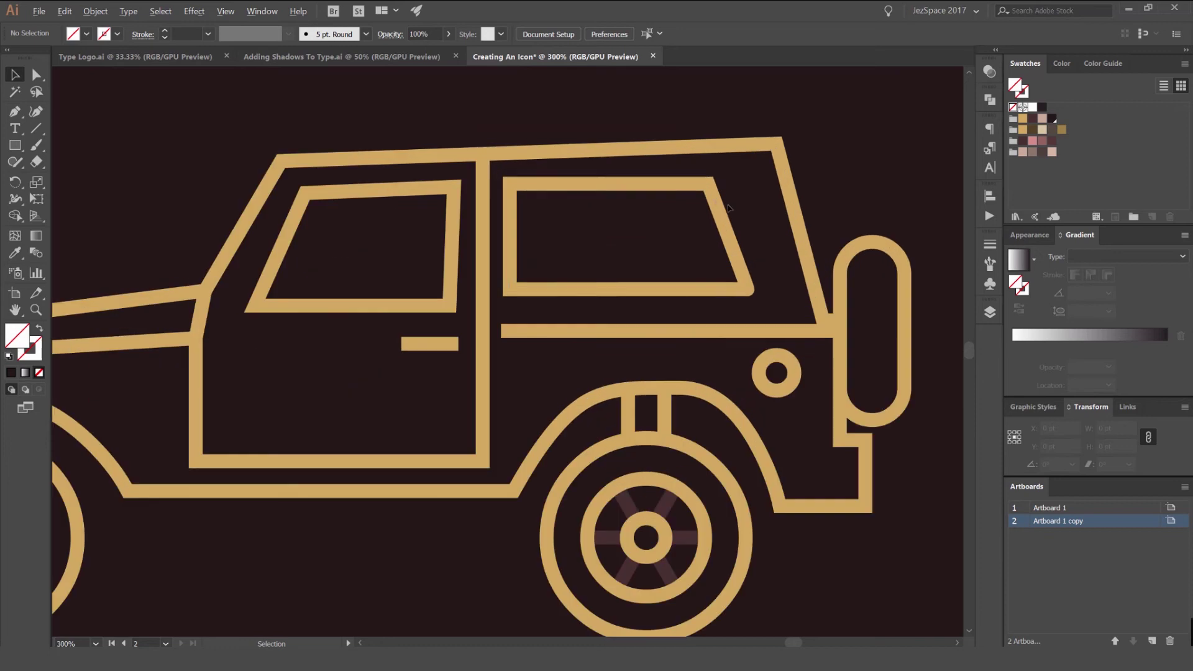
{"action": "left_click", "coordinate": [714, 208]}
{"action": "key", "text": "Right"}
{"action": "key", "text": "Right"}
{"action": "key", "text": "Right"}
{"action": "key", "text": "Right"}
{"action": "key", "text": "Right"}
{"action": "key", "text": "Right"}
{"action": "key", "text": "Right"}
{"action": "key", "text": "Right"}
{"action": "key", "text": "Right"}
{"action": "key", "text": "Right"}
{"action": "key", "text": "Right"}
{"action": "key", "text": "Right"}
{"action": "key", "text": "Right"}
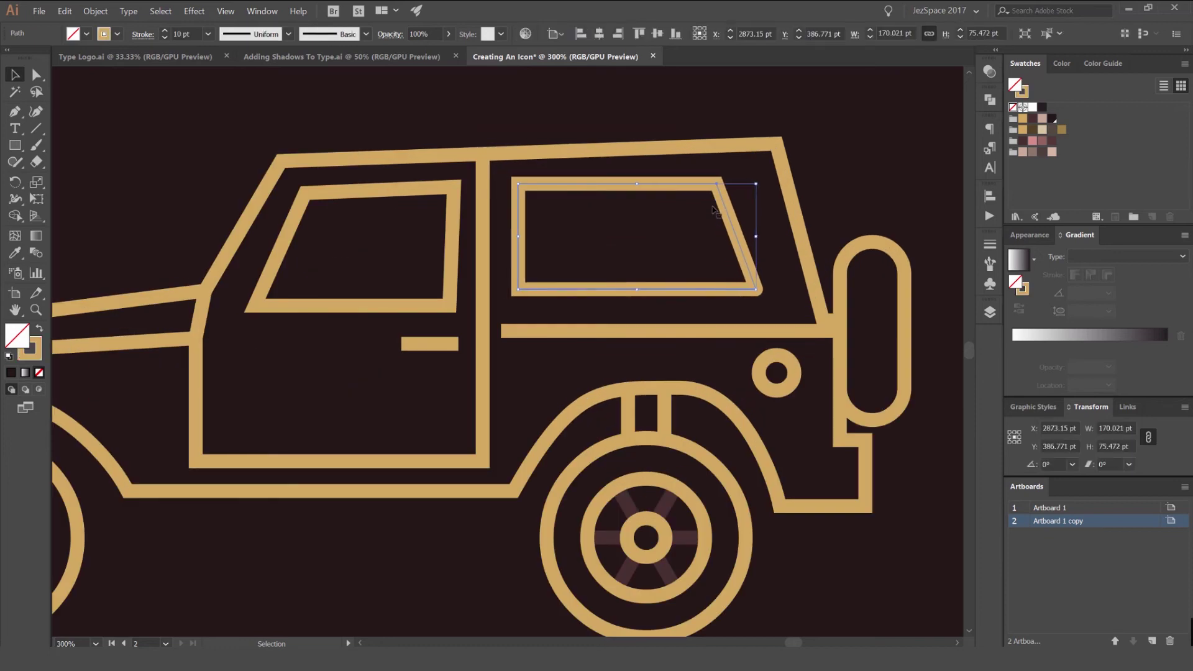
{"action": "key", "text": "Right"}
{"action": "key", "text": "Down"}
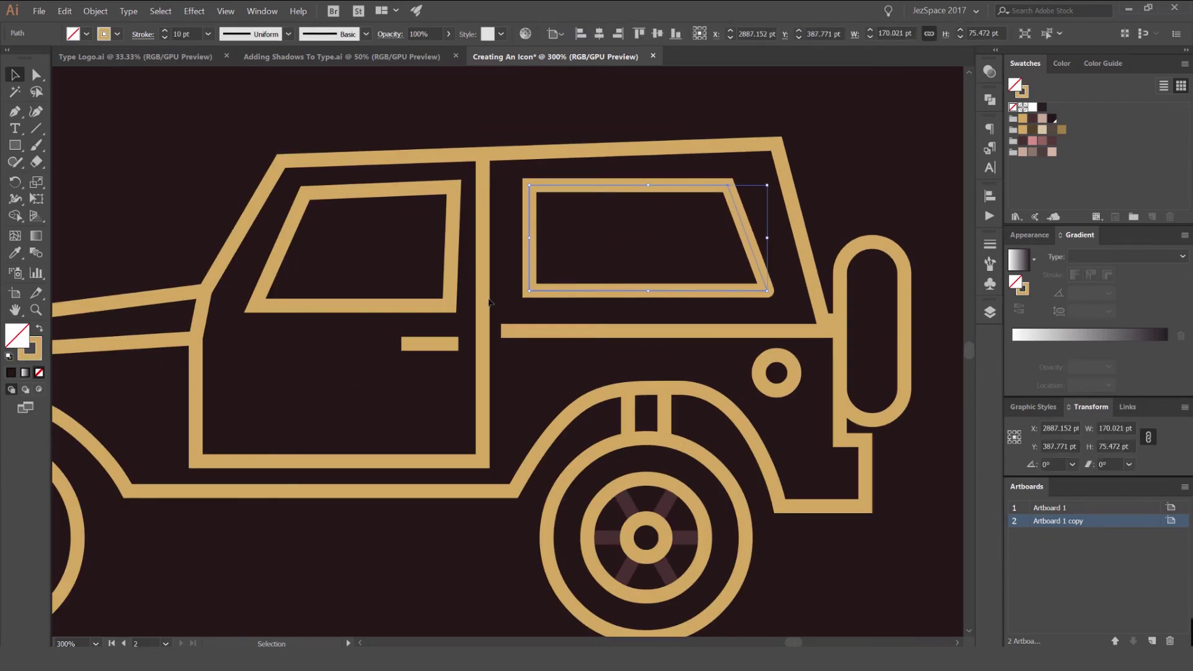
Extend the front end of the horizontal beltline to the door's rear post.
{"action": "key", "text": "a"}
{"action": "left_click_drag", "start_coordinate": [503, 331], "coordinate": [483, 331]}
{"action": "left_click_drag", "start_coordinate": [384, 233], "coordinate": [549, 234]}
Shift the lower front corner of the door window slightly forward toward the hood.
{"action": "left_click", "coordinate": [470, 198]}
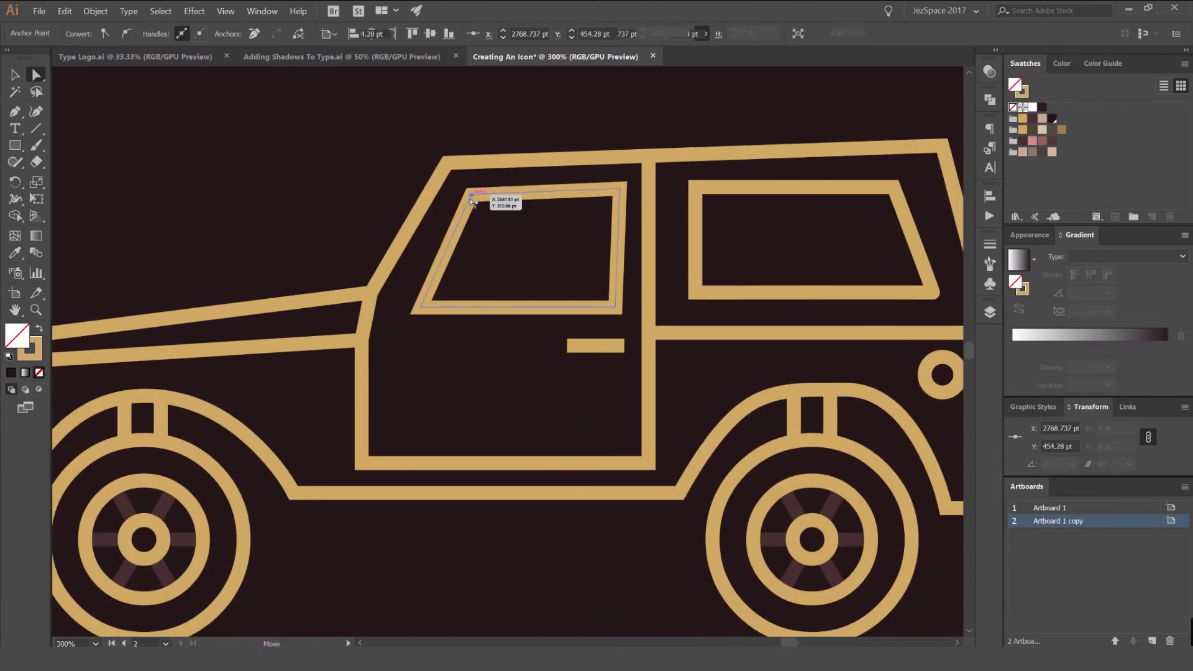
{"action": "left_click_drag", "start_coordinate": [470, 199], "coordinate": [471, 198]}
{"action": "key", "text": "Left"}
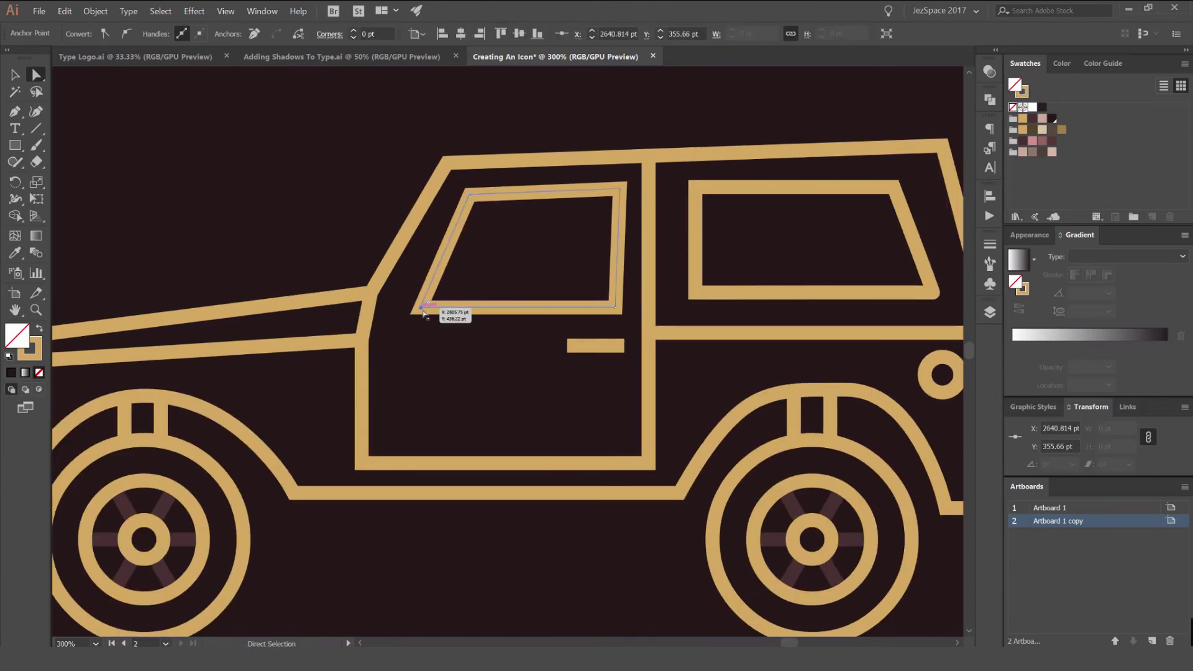
{"action": "key", "text": "Left"}
{"action": "key", "text": "Left"}
{"action": "key", "text": "Left"}
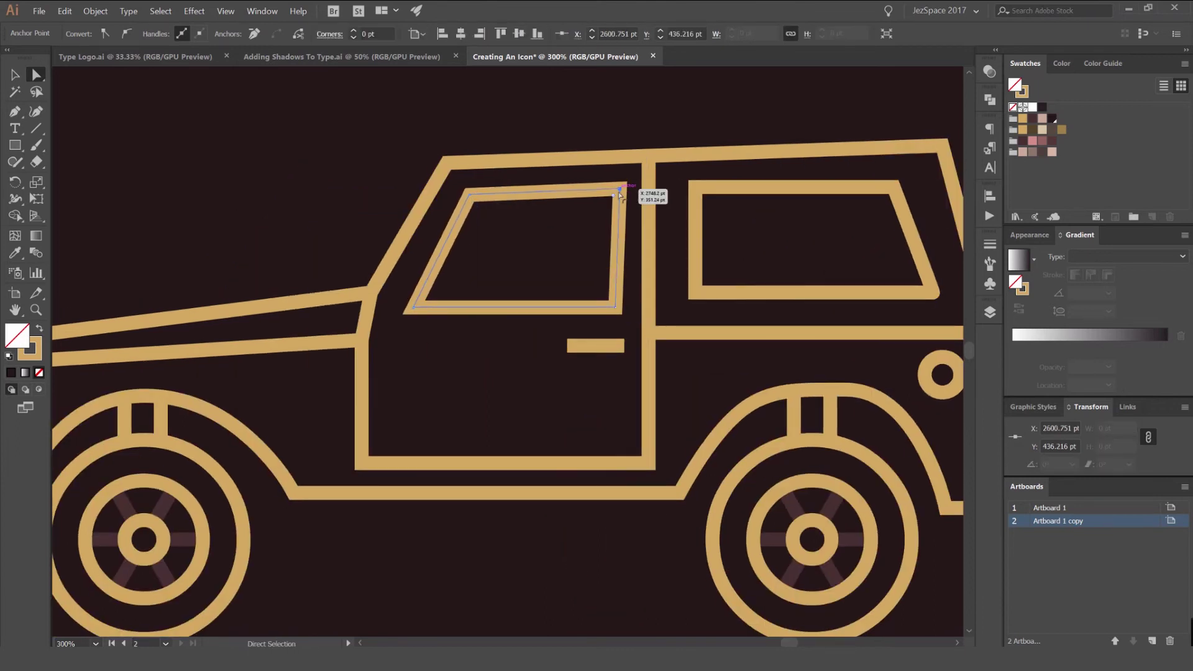
{"action": "left_click", "coordinate": [619, 190]}
{"action": "left_click", "coordinate": [616, 307], "text": "shift"}
{"action": "key", "text": "shift+Left"}
{"action": "key", "text": "ctrl+z"}
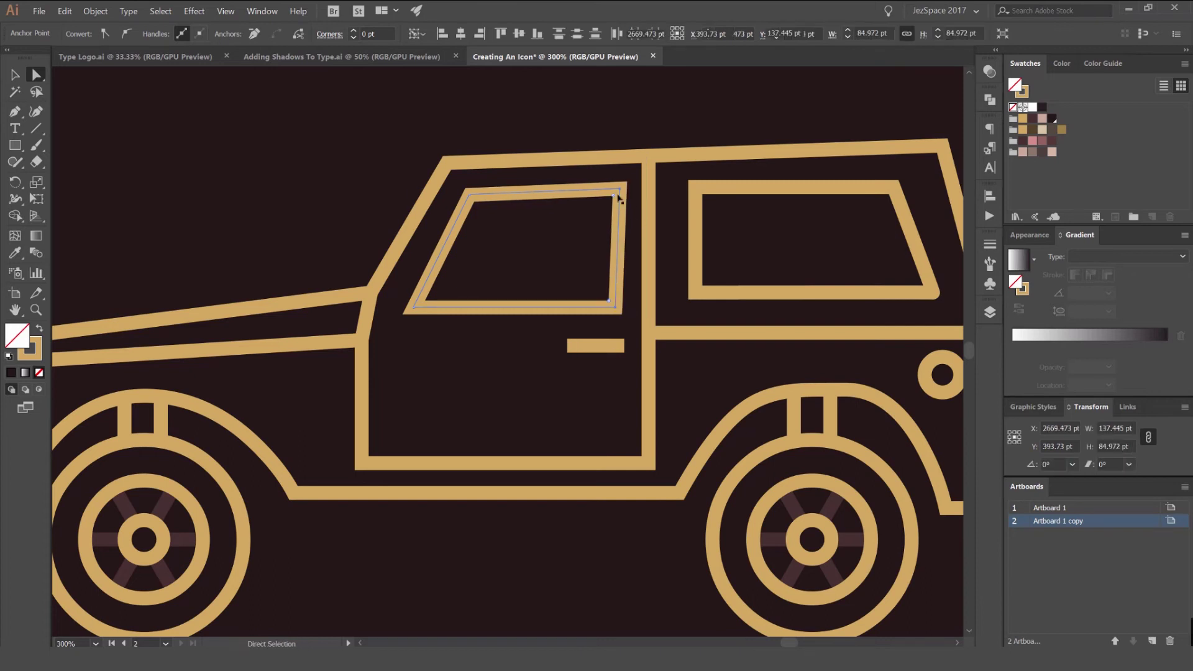
Scale the door window down to about 129 pt wide and undo the uneven upward nudge of its corners.
{"action": "key", "text": "v"}
{"action": "left_click_drag", "start_coordinate": [619, 189], "coordinate": [606, 196]}
{"action": "key", "text": "Up"}
{"action": "key", "text": "Up"}
{"action": "key", "text": "Up"}
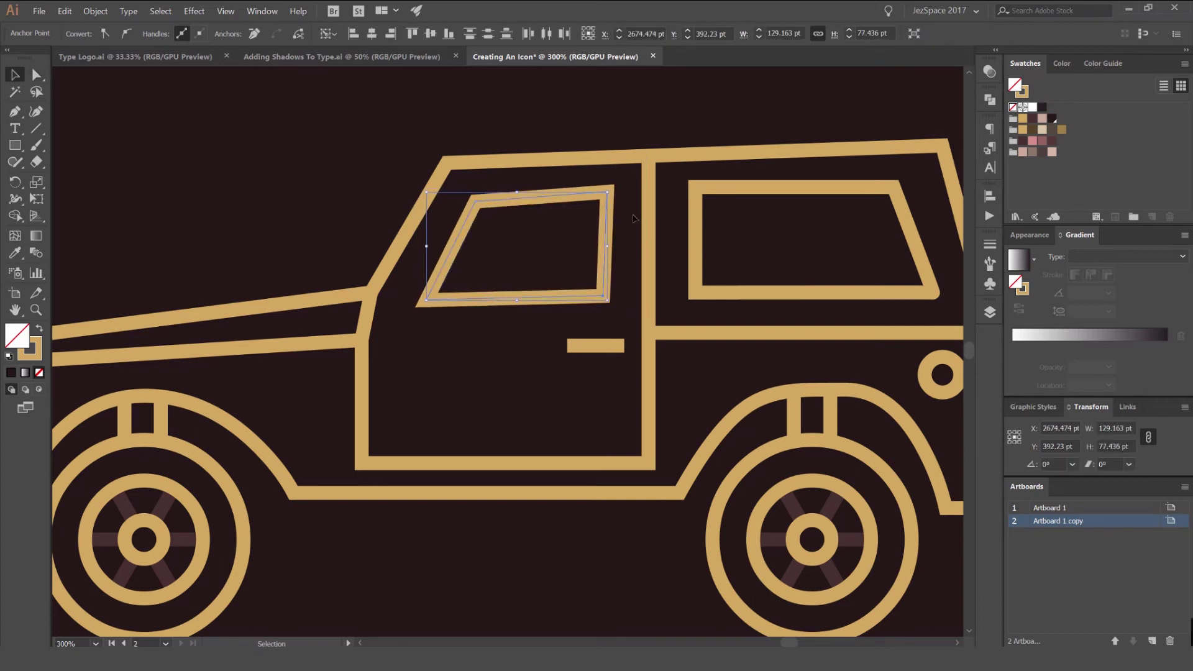
{"action": "key", "text": "ctrl+z"}
{"action": "key", "text": "ctrl+z"}
{"action": "key", "text": "ctrl+z"}
{"action": "key", "text": "ctrl+z"}
{"action": "key", "text": "ctrl+shift+z"}
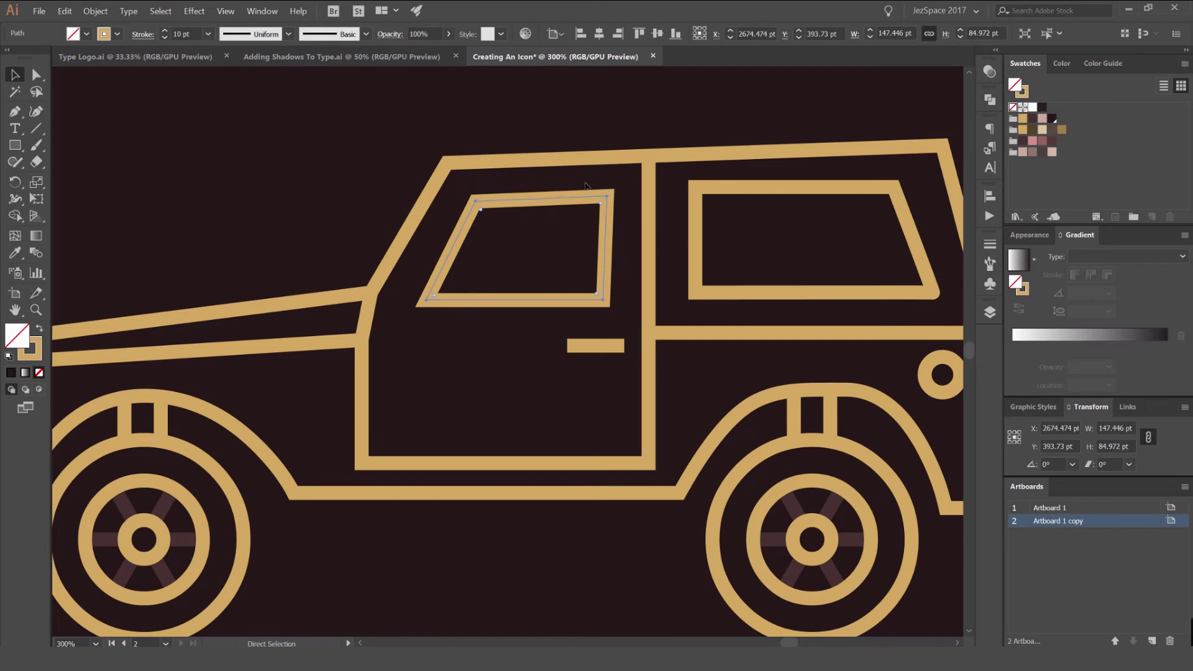
Nudge the whole door window up 5 pt and slightly forward, and shift the door handle slightly forward as well.
{"action": "left_click", "coordinate": [585, 185]}
{"action": "left_click", "coordinate": [575, 197]}
{"action": "key", "text": "Up"}
{"action": "key", "text": "Up"}
{"action": "key", "text": "Up"}
{"action": "key", "text": "Up"}
{"action": "key", "text": "Up"}
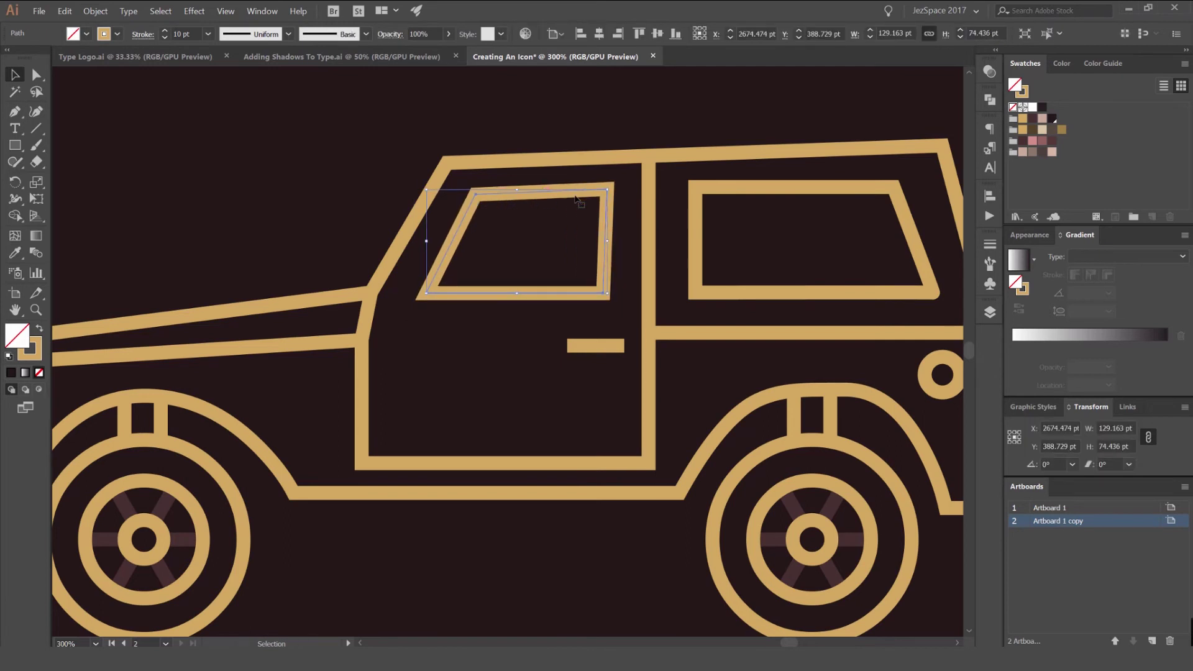
{"action": "key", "text": "Left"}
{"action": "left_click", "coordinate": [580, 346]}
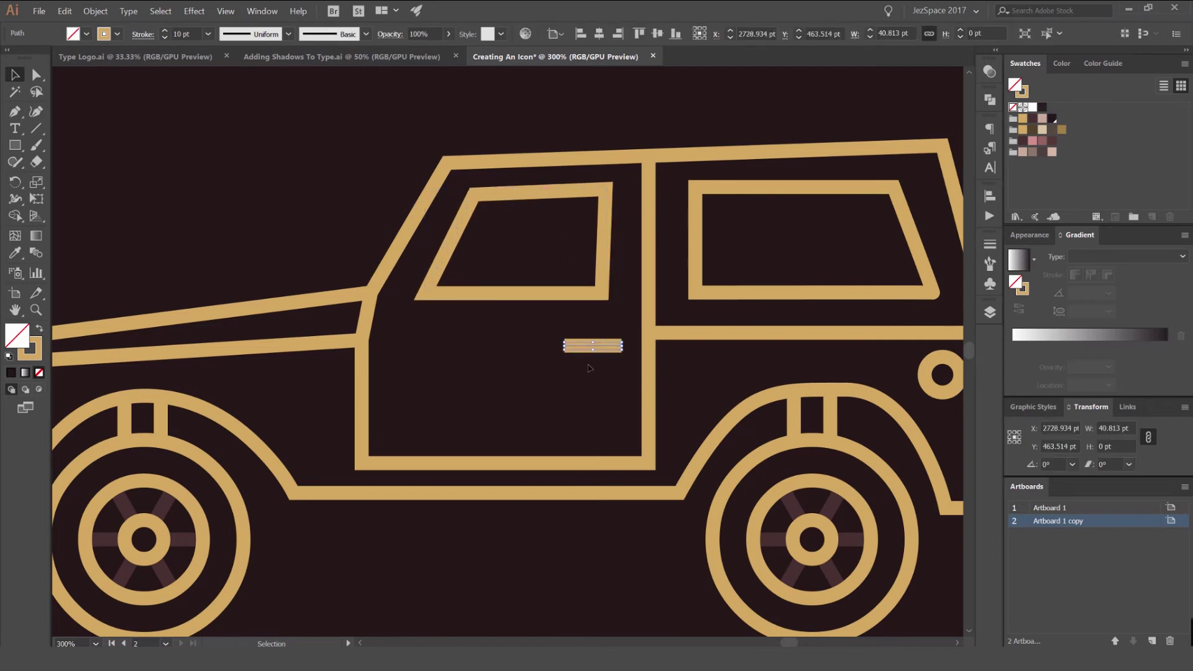
{"action": "left_click", "coordinate": [525, 374]}
Raise the door outline's bottom edge slightly by moving its two lower corner anchors up together.
{"action": "scroll", "coordinate": [532, 385], "scroll_direction": "down", "scroll_amount": 1}
{"action": "scroll", "coordinate": [554, 423], "scroll_direction": "up", "scroll_amount": 1}
{"action": "key", "text": "a"}
{"action": "left_click", "coordinate": [636, 444]}
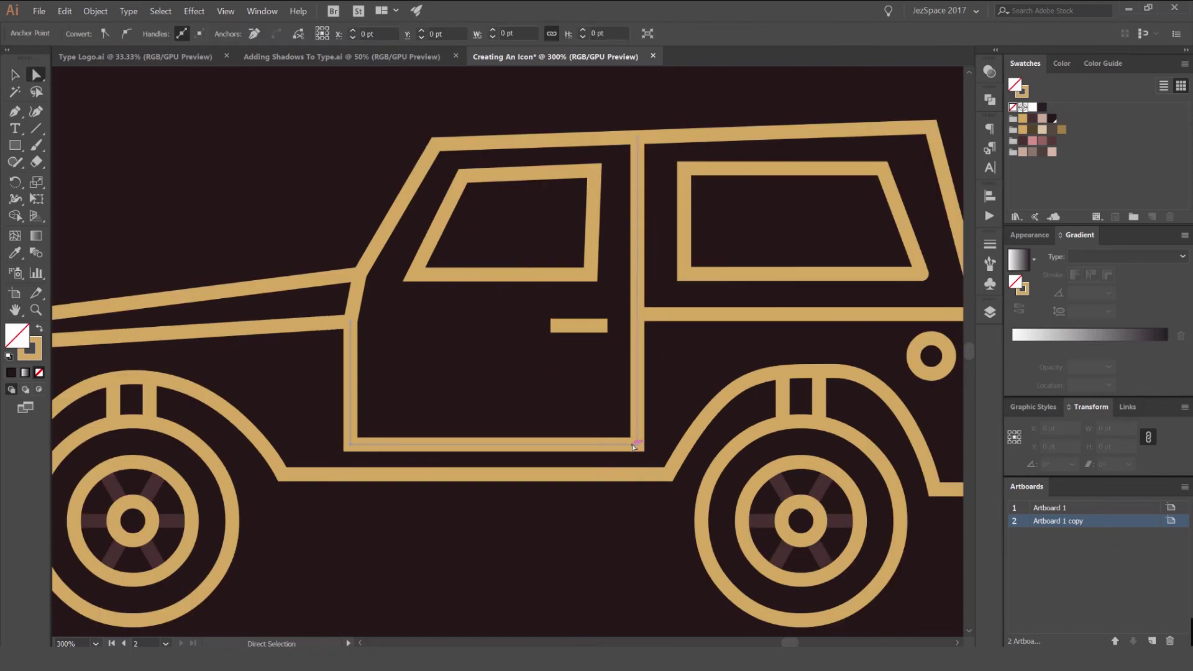
{"action": "left_click", "coordinate": [350, 445], "text": "shift"}
{"action": "key", "text": "Up"}
{"action": "key", "text": "Up"}
{"action": "key", "text": "Up"}
{"action": "key", "text": "Up"}
{"action": "key", "text": "Up"}
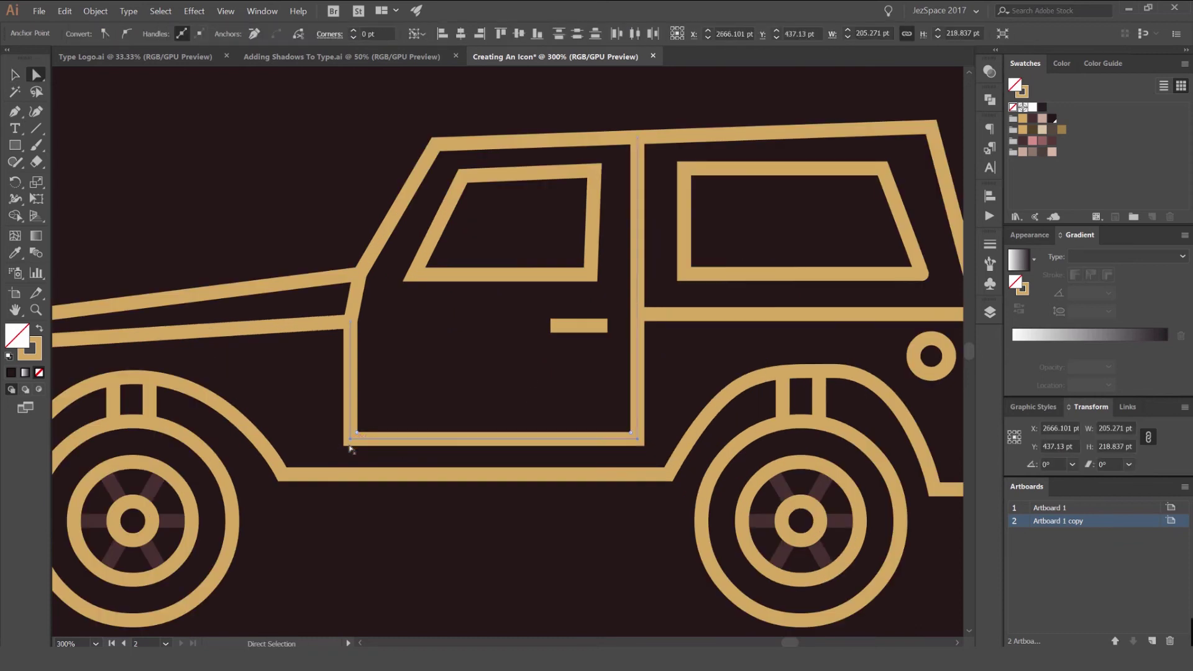
{"action": "left_click", "coordinate": [493, 585]}
{"action": "scroll", "coordinate": [418, 449], "scroll_direction": "down", "scroll_amount": 2}
{"action": "scroll", "coordinate": [668, 401], "scroll_direction": "up", "scroll_amount": 1}
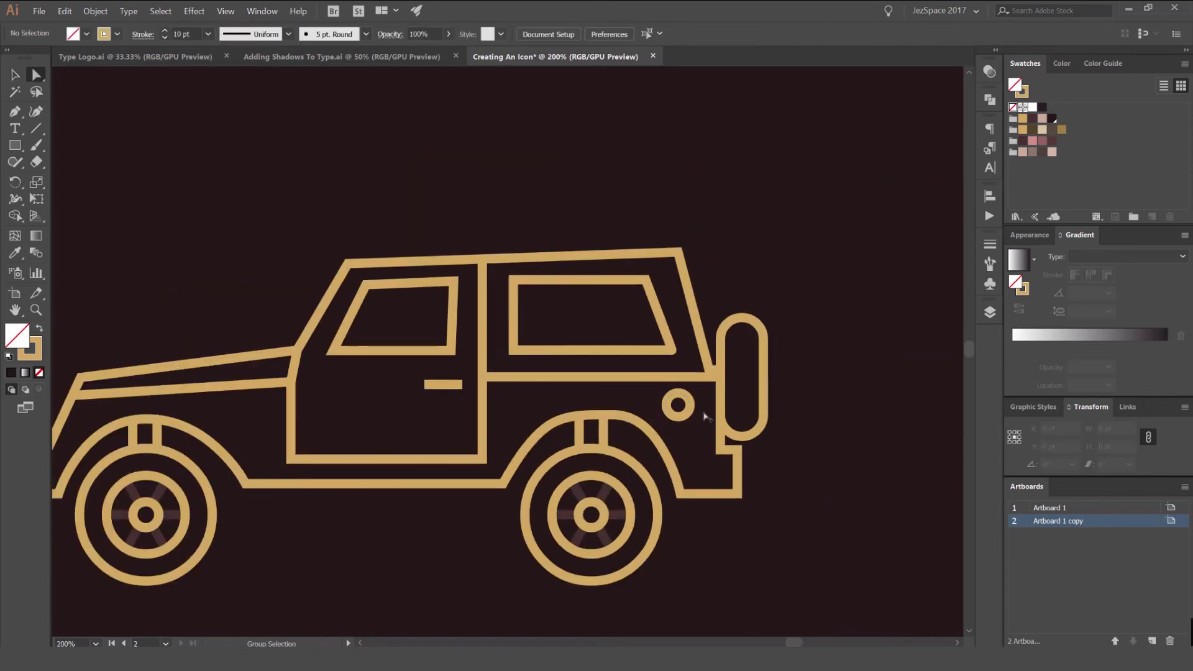
{"action": "scroll", "coordinate": [740, 427], "scroll_direction": "down", "scroll_amount": 1}
{"action": "scroll", "coordinate": [662, 328], "scroll_direction": "up", "scroll_amount": 1}
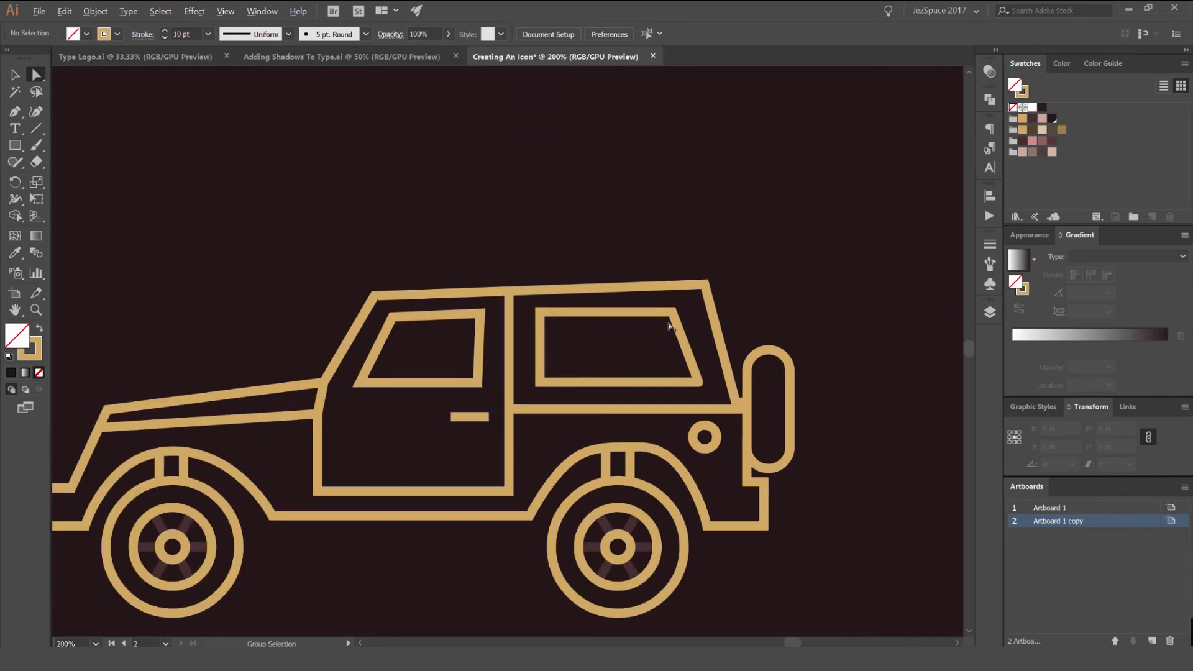
Shift the rear side window's upper rear corner slightly toward the back of the jeep.
{"action": "left_click", "coordinate": [675, 312]}
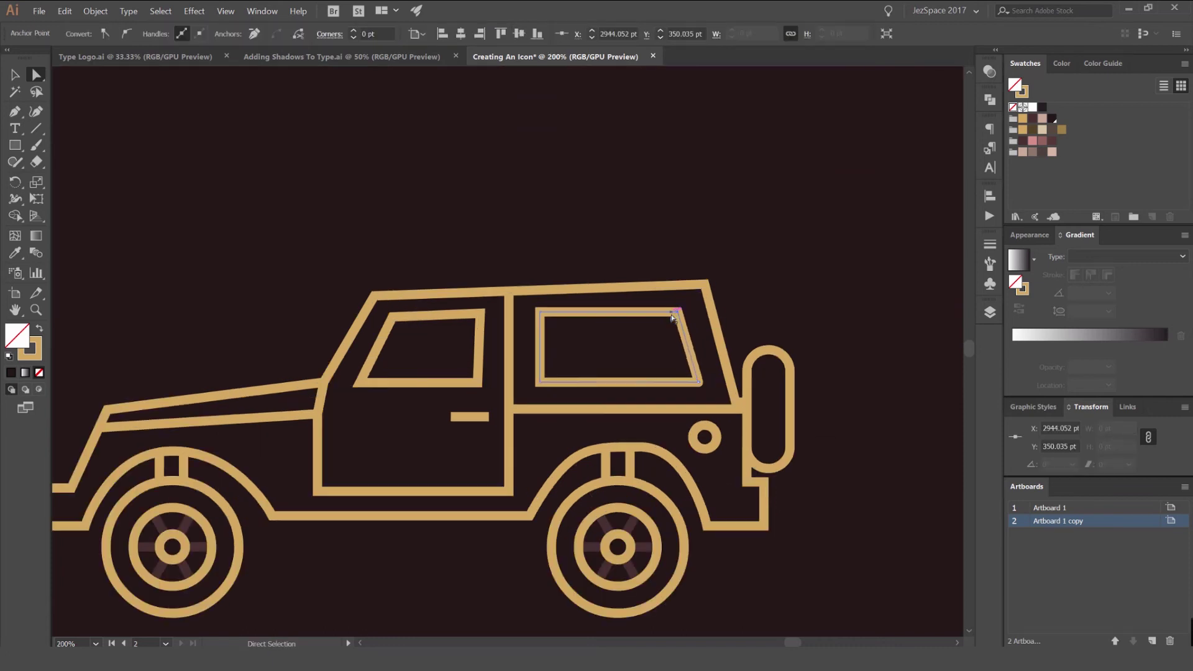
{"action": "left_click", "coordinate": [737, 269]}
Level the roofline by aligning the body outline's two roof corner anchors to the same height.
{"action": "left_click", "coordinate": [706, 284]}
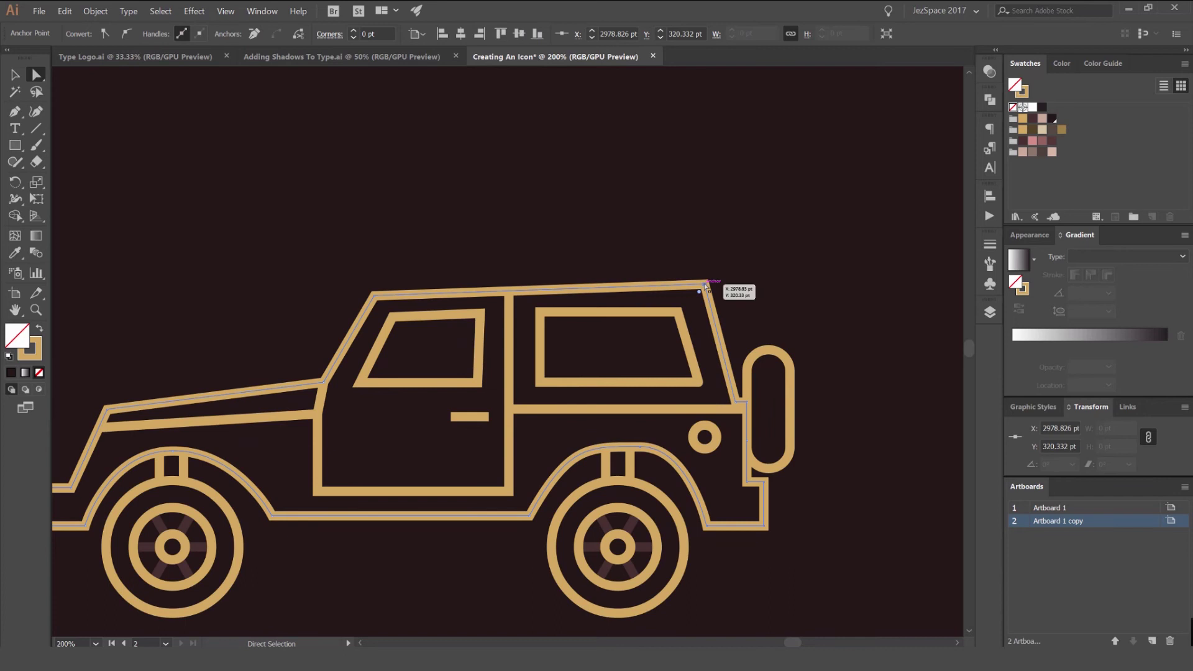
{"action": "left_click", "coordinate": [380, 296], "text": "shift"}
{"action": "left_click", "coordinate": [443, 33]}
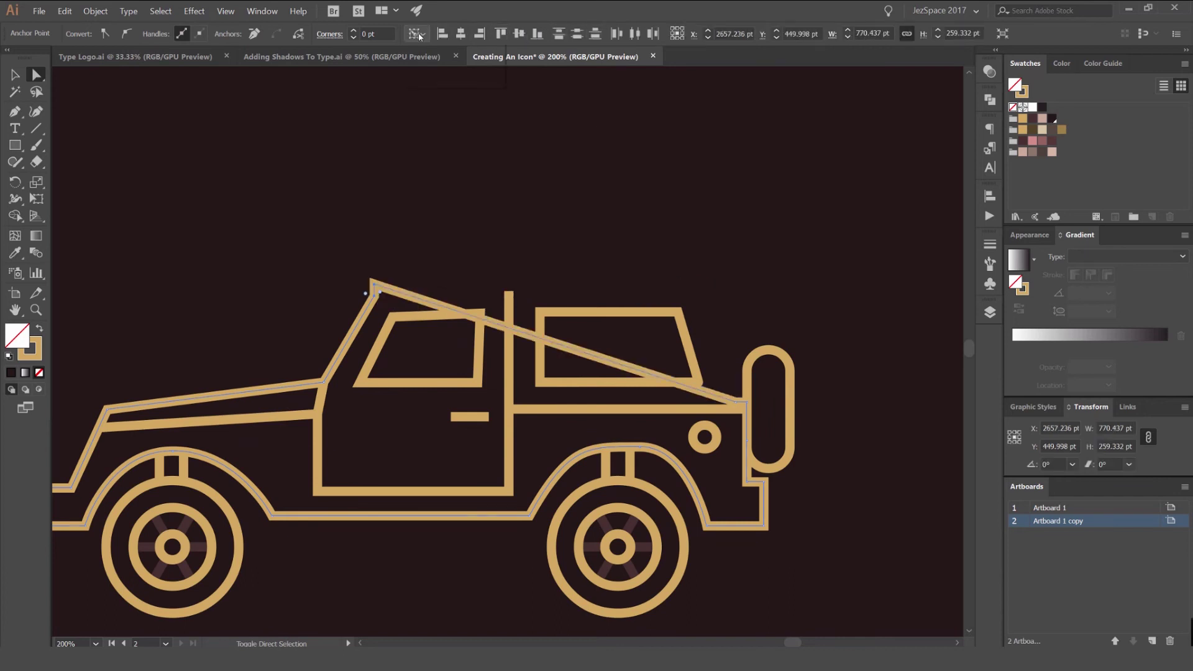
{"action": "left_click", "coordinate": [415, 34]}
{"action": "left_click", "coordinate": [419, 72]}
{"action": "key", "text": "ctrl+z"}
{"action": "left_click", "coordinate": [415, 33]}
{"action": "left_click", "coordinate": [443, 66]}
{"action": "left_click", "coordinate": [518, 34]}
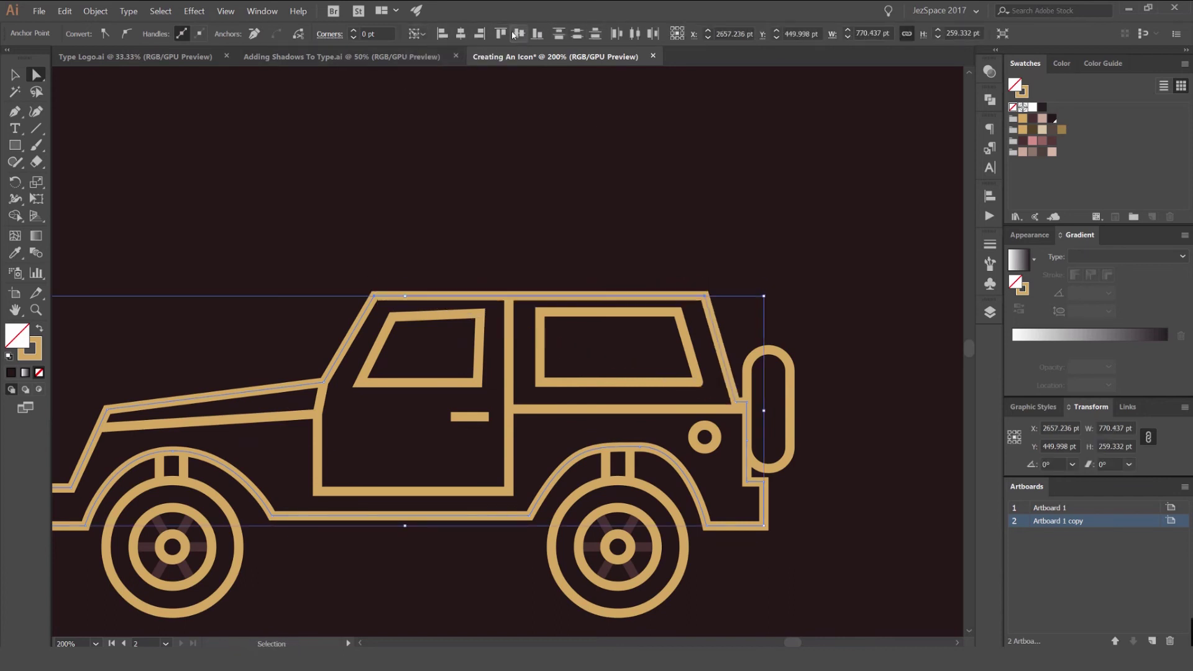
Undo and restore the roof levelling to compare the slanted and level rooflines.
{"action": "left_click", "coordinate": [680, 173]}
{"action": "scroll", "coordinate": [547, 317], "scroll_direction": "up", "scroll_amount": 1}
{"action": "key", "text": "ctrl+z"}
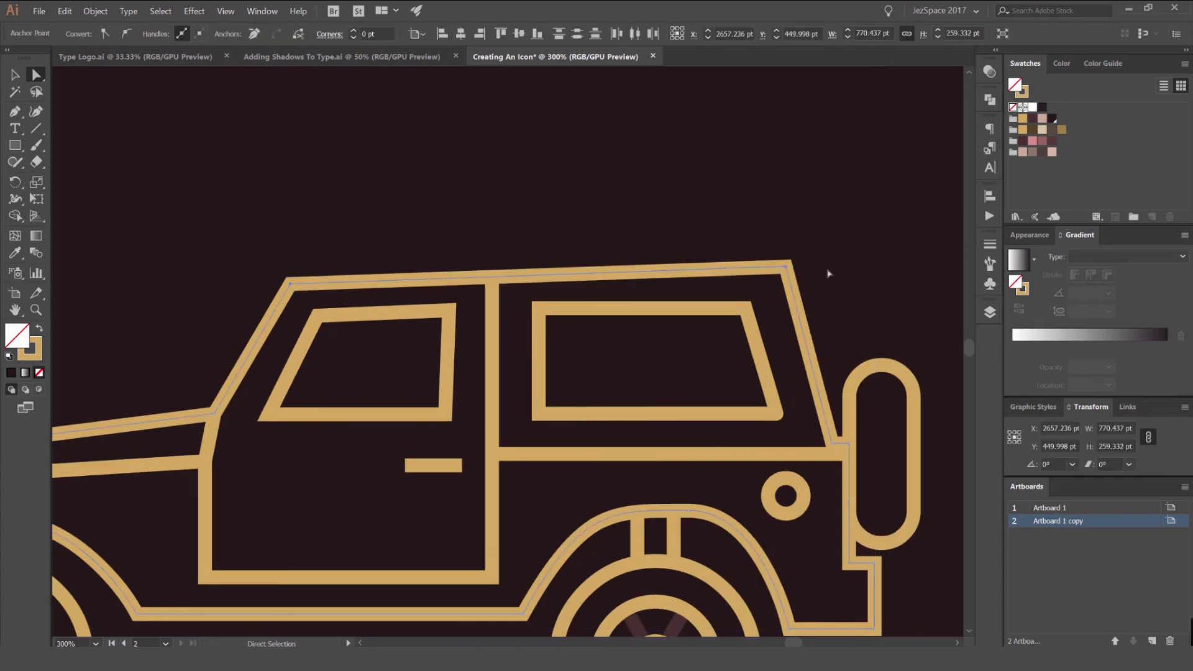
{"action": "left_click", "coordinate": [828, 271]}
{"action": "scroll", "coordinate": [826, 262], "scroll_direction": "down", "scroll_amount": 2}
{"action": "key", "text": "ctrl+shift+z"}
{"action": "left_click", "coordinate": [862, 243]}
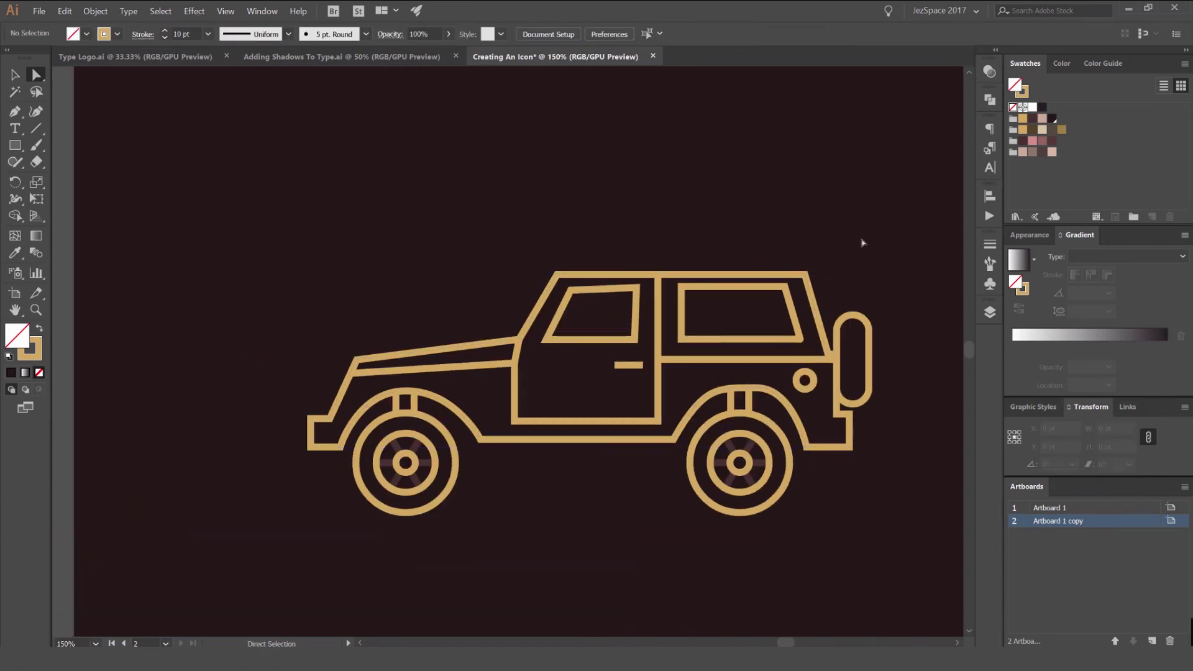
Nudge the whole rear side window slightly down and slightly toward the rear of the jeep.
{"action": "scroll", "coordinate": [786, 295], "scroll_direction": "up", "scroll_amount": 2}
{"action": "key", "text": "v"}
{"action": "left_click", "coordinate": [754, 281]}
{"action": "key", "text": "Down"}
{"action": "key", "text": "Down"}
{"action": "key", "text": "Down"}
{"action": "key", "text": "Down"}
{"action": "key", "text": "Down"}
{"action": "key", "text": "Down"}
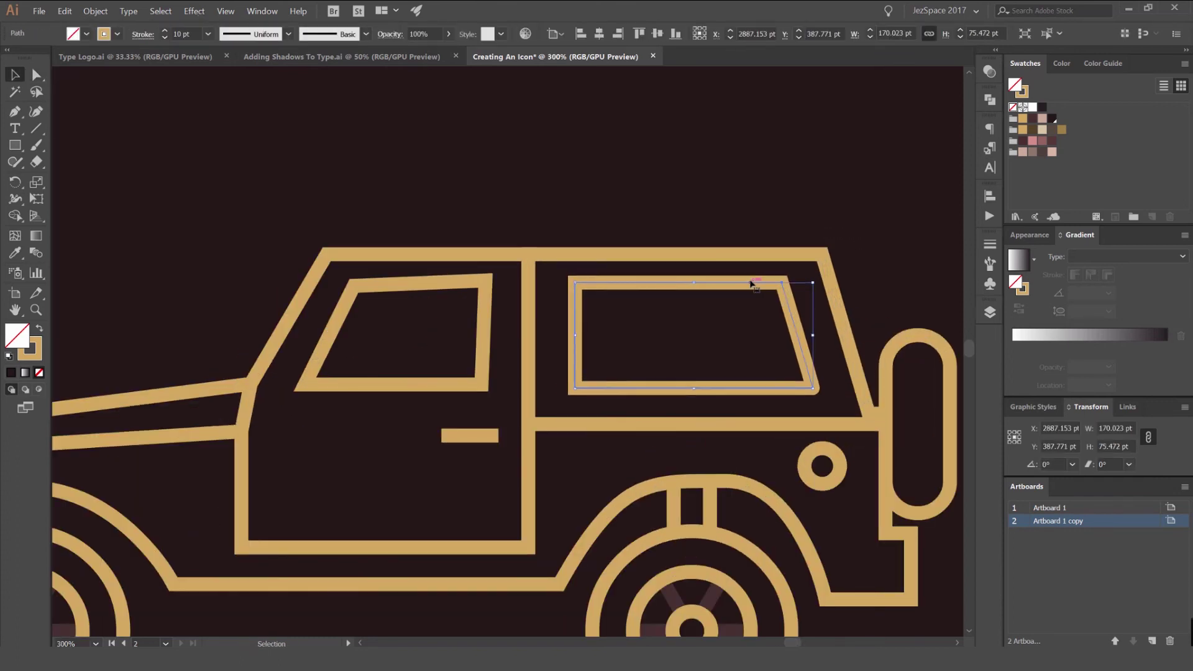
{"action": "key", "text": "Right"}
{"action": "left_click", "coordinate": [814, 196]}
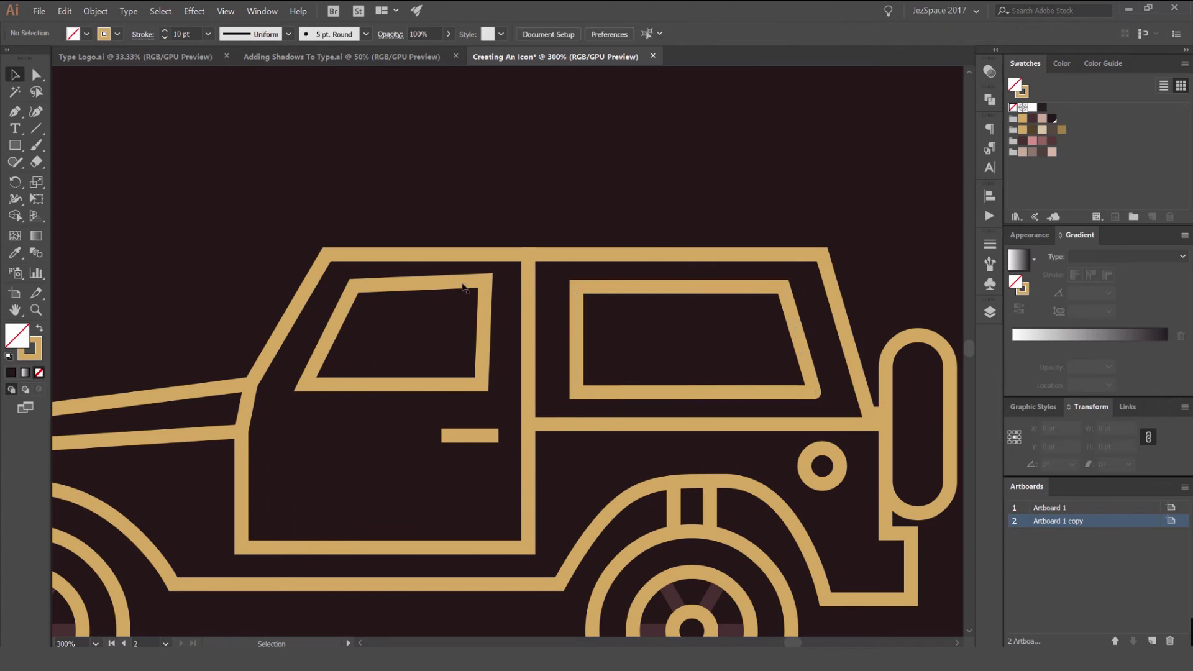
Move the door window's upper rear corner down and slightly forward so its top edge runs level.
{"action": "left_click", "coordinate": [483, 282]}
{"action": "key", "text": "alt"}
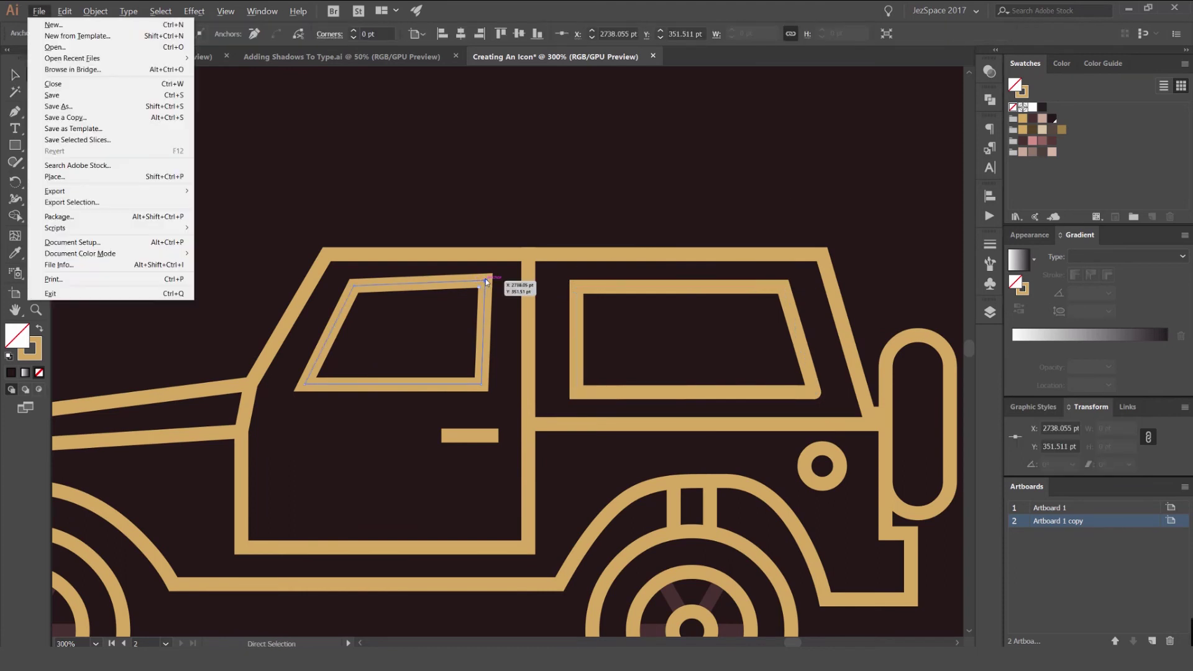
{"action": "scroll", "coordinate": [486, 278], "scroll_direction": "up", "scroll_amount": 2}
{"action": "left_click_drag", "start_coordinate": [486, 281], "coordinate": [490, 280]}
{"action": "key", "text": "Right"}
{"action": "key", "text": "Right"}
{"action": "key", "text": "Right"}
{"action": "key", "text": "Right"}
{"action": "key", "text": "Right"}
{"action": "key", "text": "Down"}
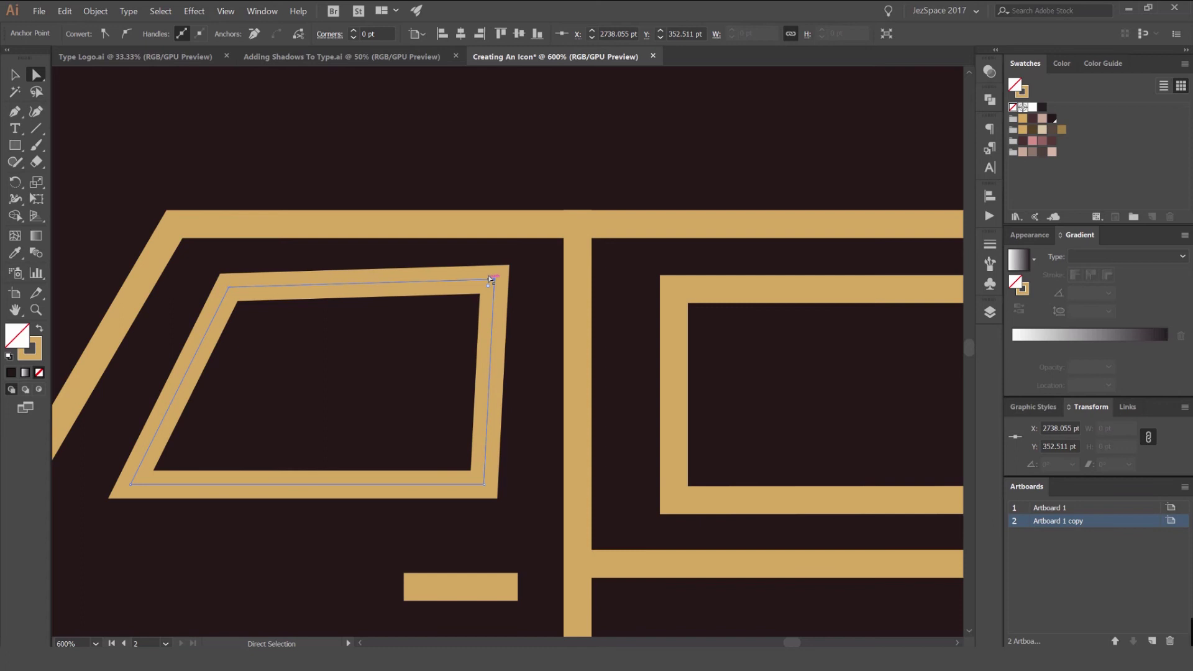
{"action": "key", "text": "Left"}
{"action": "key", "text": "Left"}
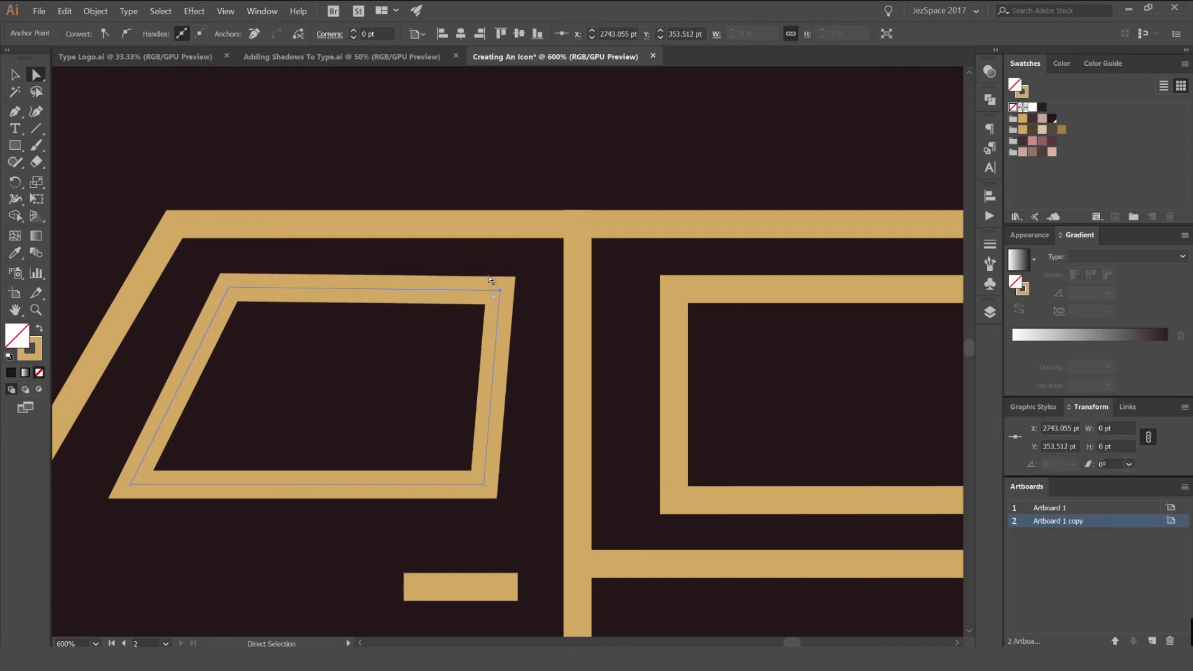
{"action": "key", "text": "Down"}
{"action": "key", "text": "Down"}
{"action": "key", "text": "Down"}
{"action": "left_click", "coordinate": [502, 168]}
Give all strokes of the jeep round caps and round corner joins.
{"action": "key", "text": "v"}
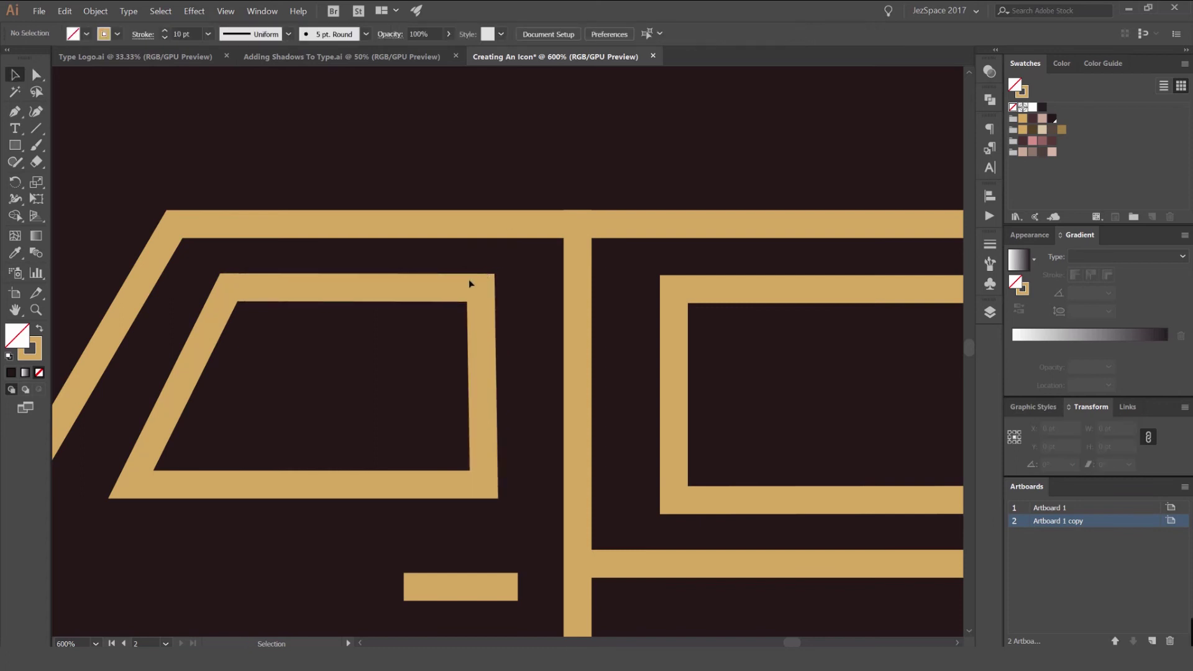
{"action": "scroll", "coordinate": [469, 278], "scroll_direction": "down", "scroll_amount": 5}
{"action": "left_click_drag", "start_coordinate": [307, 304], "coordinate": [445, 250]}
{"action": "scroll", "coordinate": [445, 250], "scroll_direction": "up", "scroll_amount": 1}
{"action": "left_click_drag", "start_coordinate": [579, 212], "coordinate": [433, 214]}
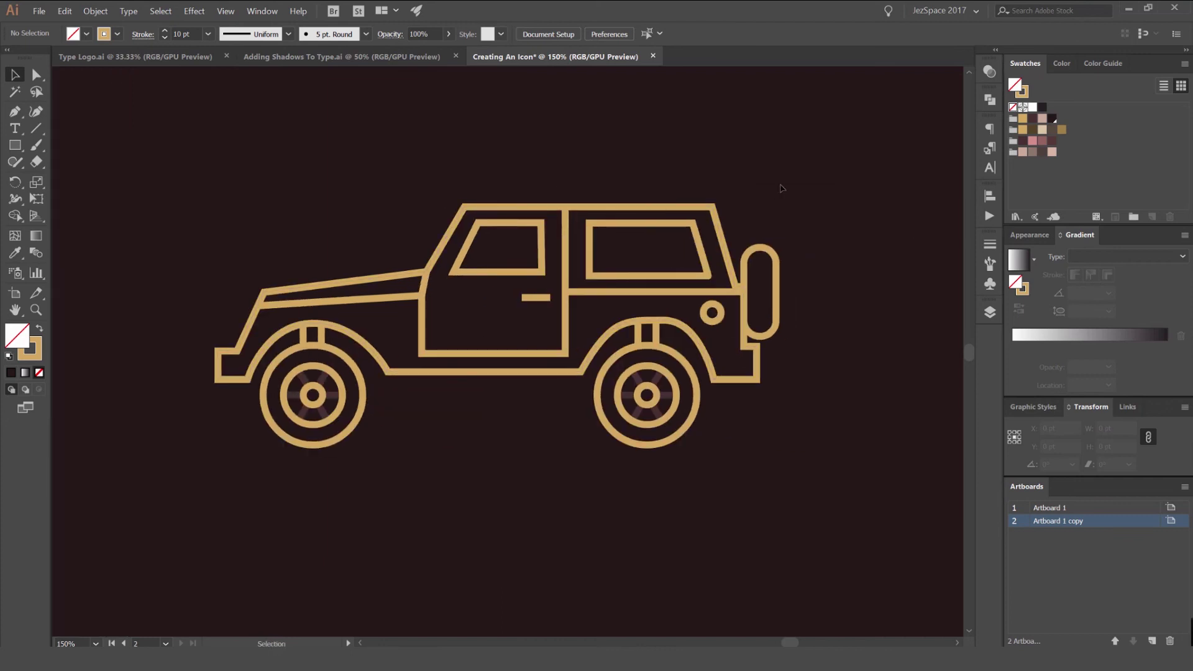
{"action": "left_click_drag", "start_coordinate": [146, 492], "coordinate": [872, 231]}
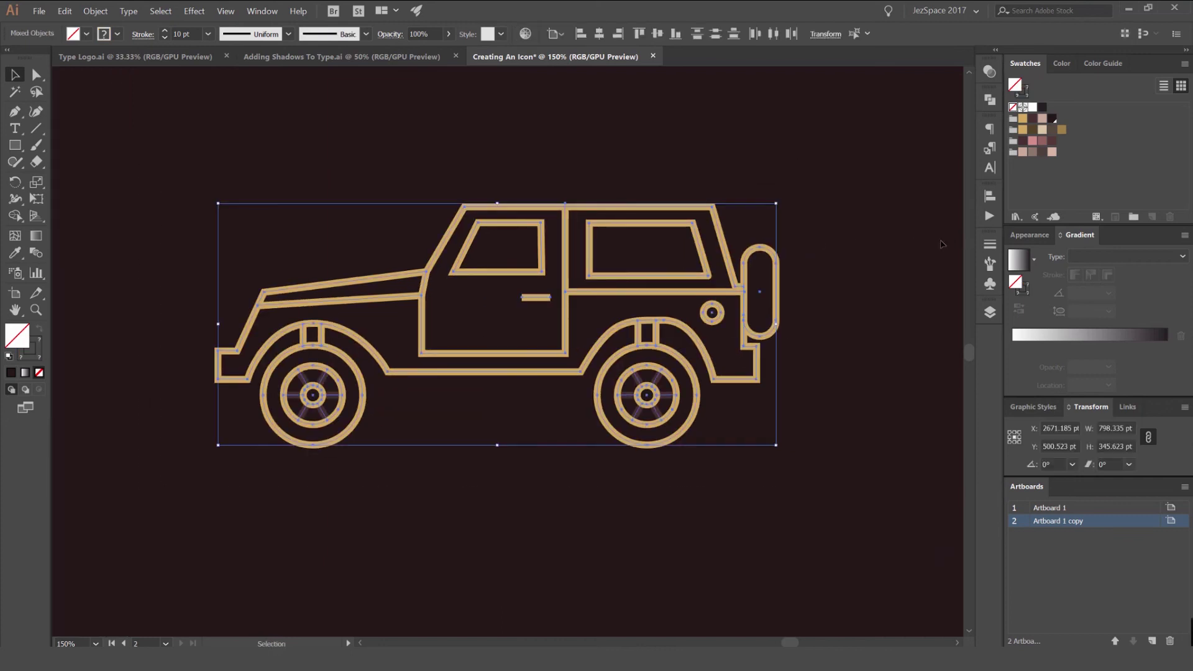
{"action": "left_click", "coordinate": [989, 245]}
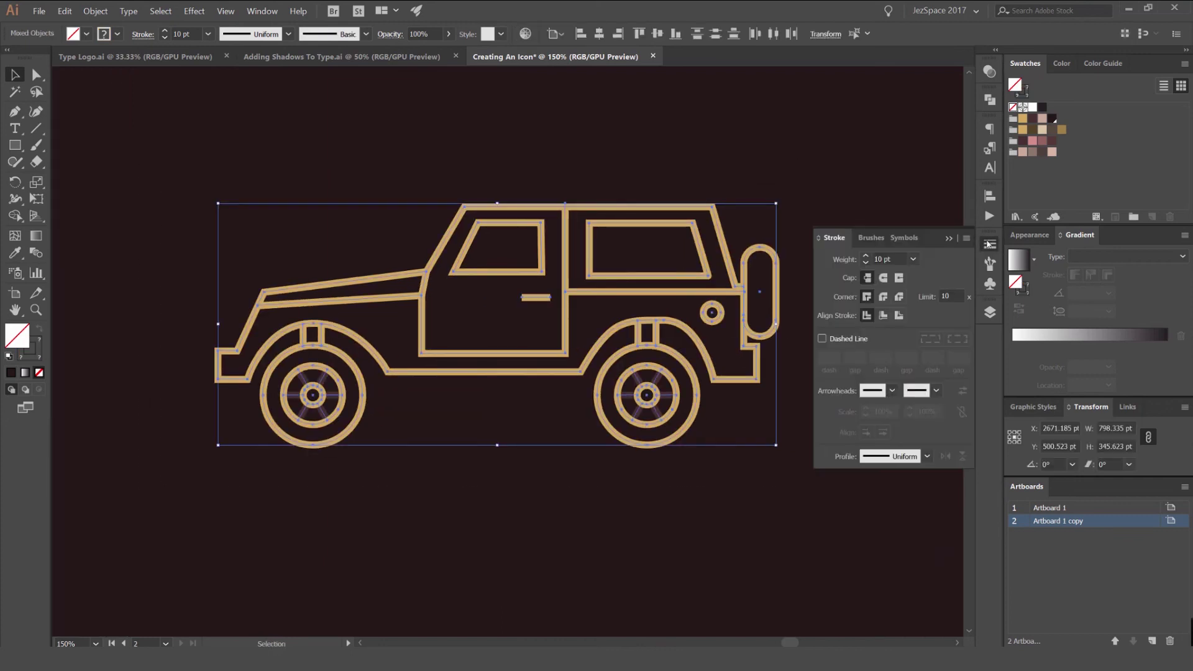
{"action": "left_click", "coordinate": [264, 11]}
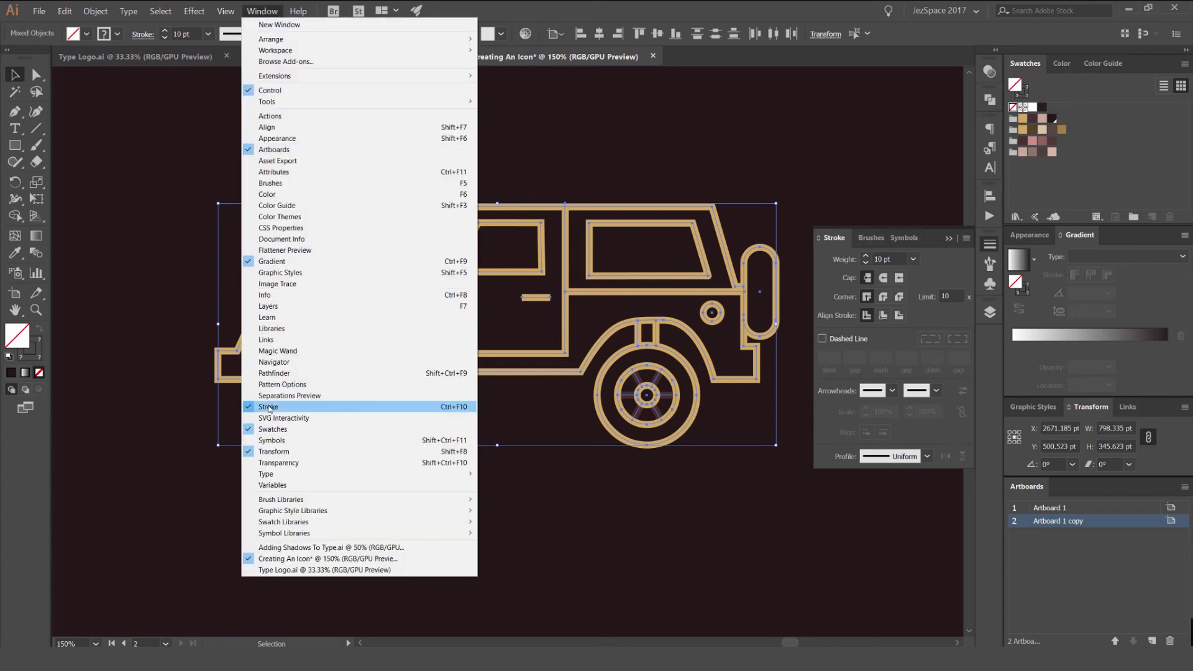
{"action": "left_click", "coordinate": [884, 279]}
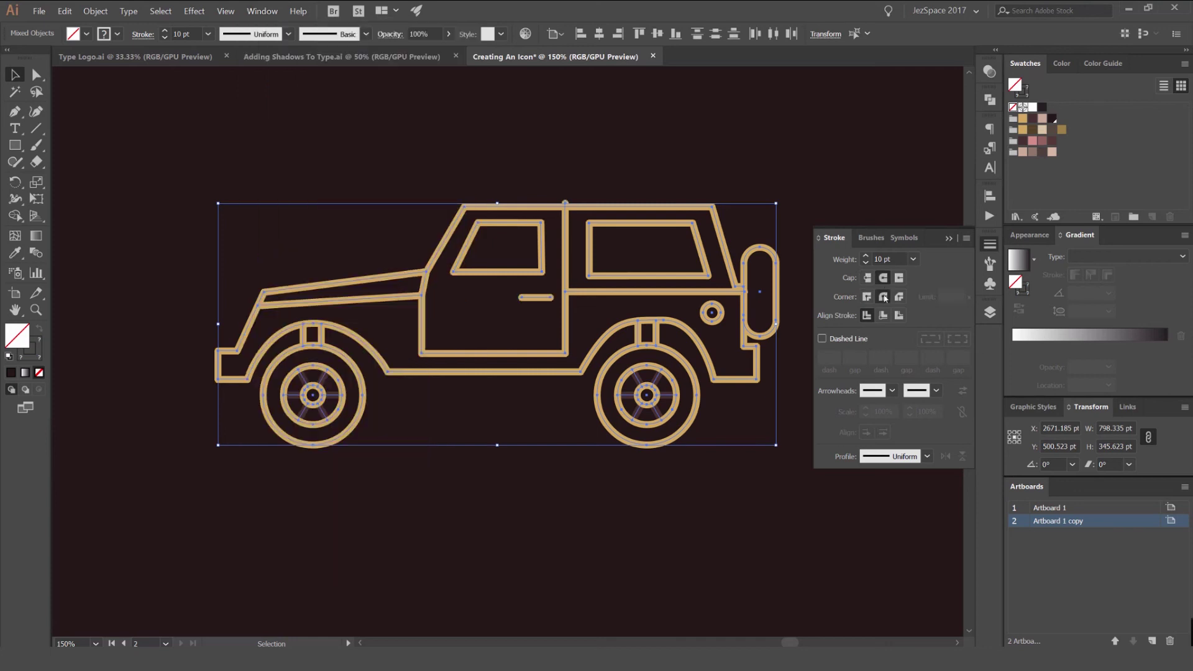
Undo and restore the rounded strokes to compare sharp and rounded corners on the windows.
{"action": "scroll", "coordinate": [598, 226], "scroll_direction": "up", "scroll_amount": 5, "text": "alt"}
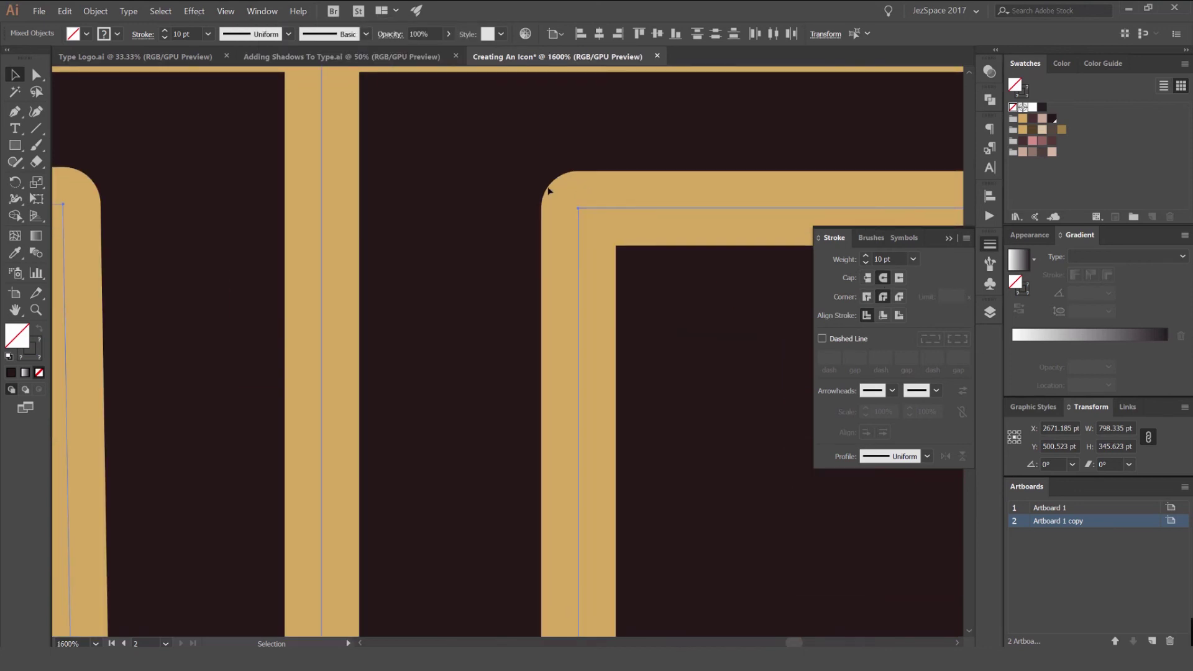
{"action": "scroll", "coordinate": [576, 254], "scroll_direction": "down", "scroll_amount": 3, "text": "alt"}
{"action": "key", "text": "ctrl+z"}
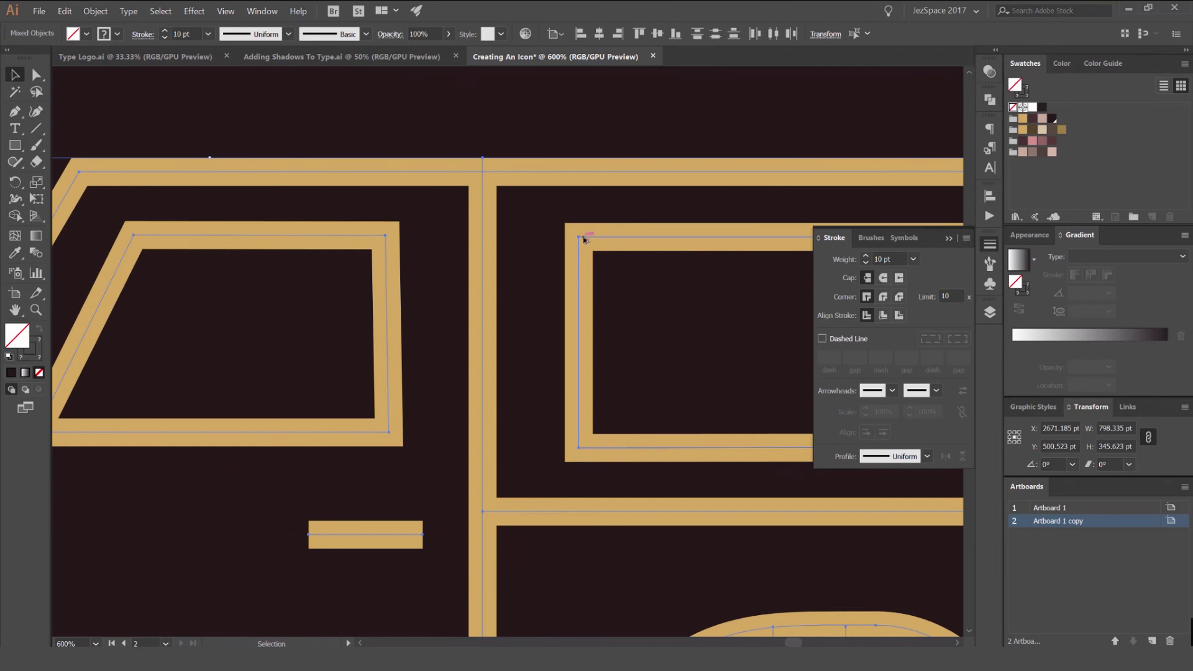
{"action": "key", "text": "ctrl+shift+z"}
{"action": "scroll", "coordinate": [584, 239], "scroll_direction": "up", "scroll_amount": 2, "text": "alt"}
{"action": "scroll", "coordinate": [558, 244], "scroll_direction": "down", "scroll_amount": 4, "text": "alt"}
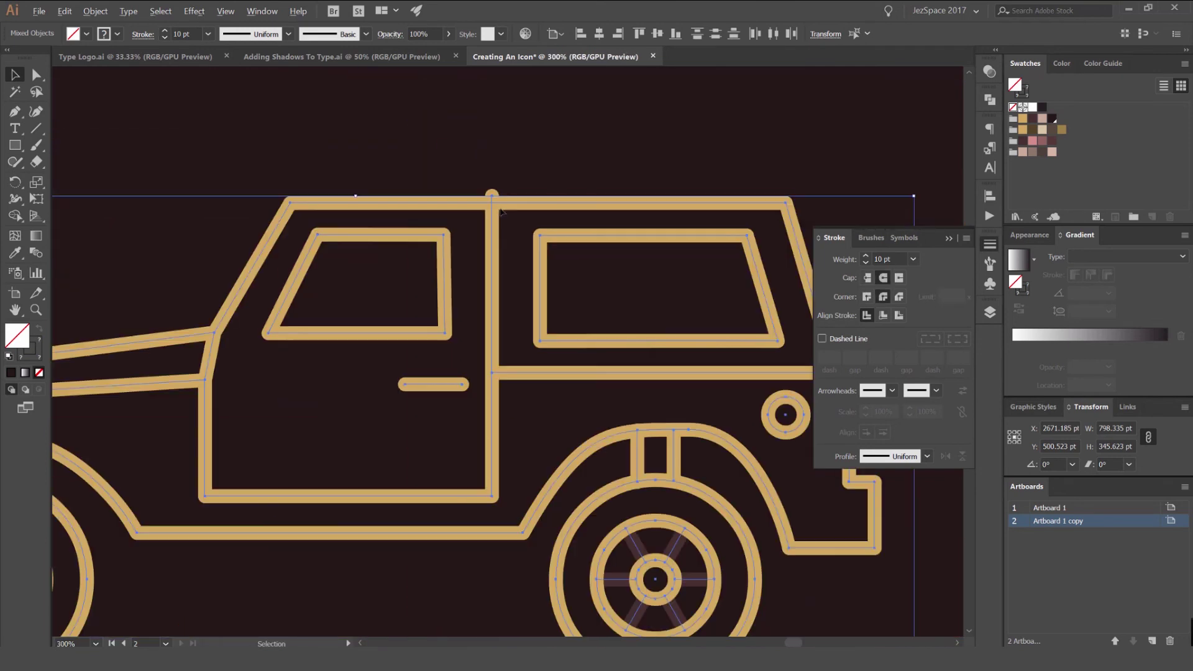
Pull the door outline's upper end down onto the roofline so its round cap no longer sticks out.
{"action": "scroll", "coordinate": [485, 211], "scroll_direction": "up", "scroll_amount": 3, "text": "alt"}
{"action": "left_click_drag", "start_coordinate": [483, 194], "coordinate": [485, 224]}
{"action": "scroll", "coordinate": [496, 213], "scroll_direction": "down", "scroll_amount": 4, "text": "alt"}
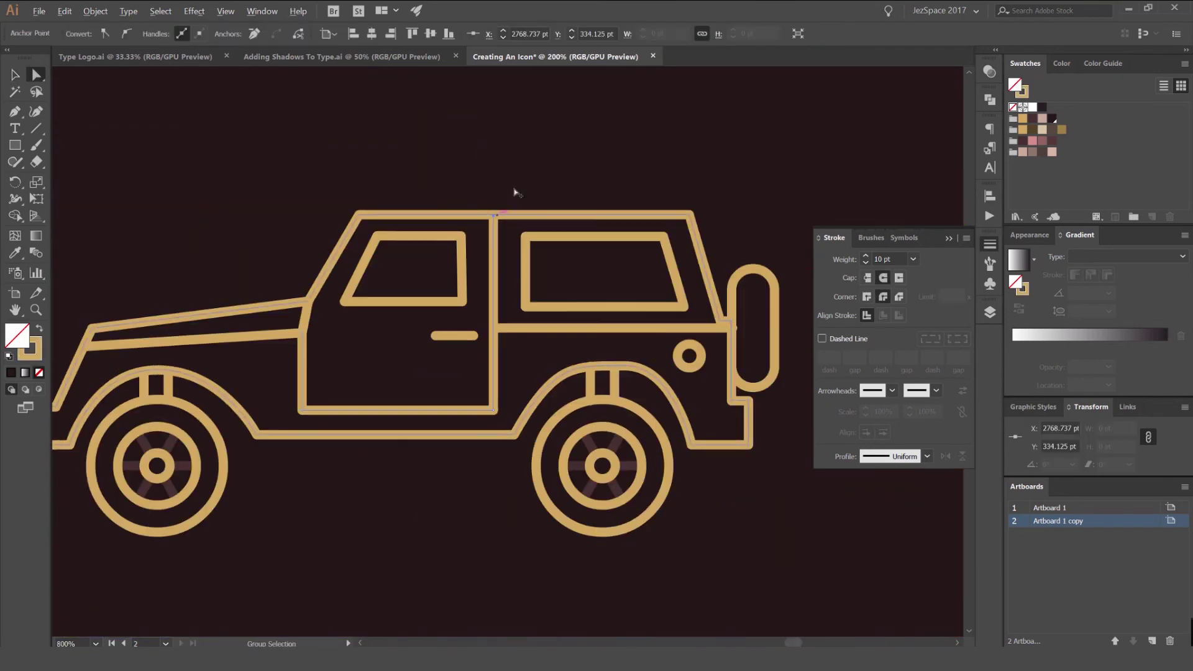
{"action": "left_click", "coordinate": [514, 192]}
Pull the rear end of the horizontal line below the rear window back onto the body outline and close the stroke options.
{"action": "scroll", "coordinate": [776, 356], "scroll_direction": "up", "scroll_amount": 3, "text": "alt"}
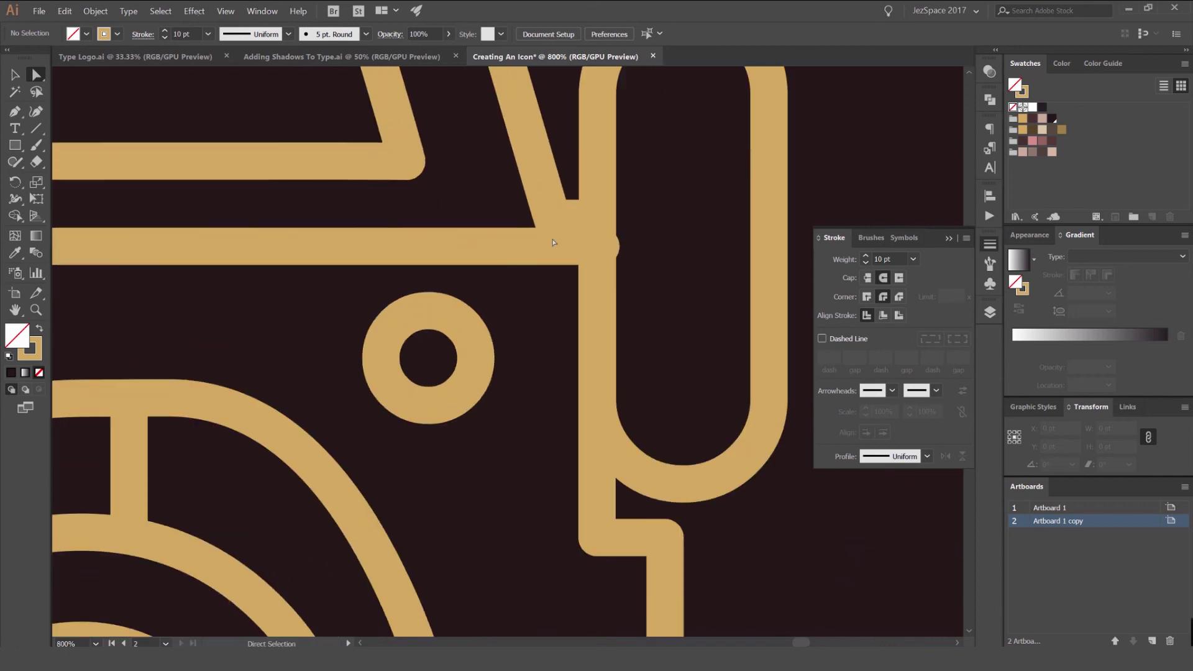
{"action": "left_click_drag", "start_coordinate": [608, 247], "coordinate": [583, 247]}
{"action": "scroll", "coordinate": [582, 248], "scroll_direction": "down", "scroll_amount": 4, "text": "alt"}
{"action": "left_click", "coordinate": [684, 245]}
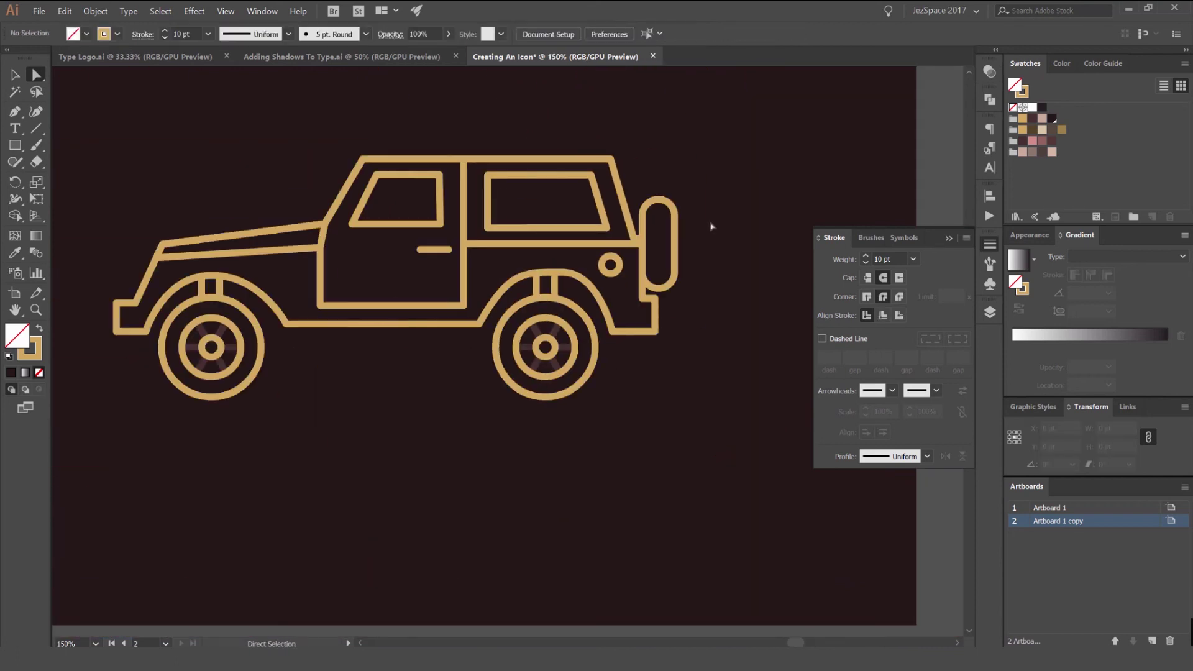
{"action": "left_click_drag", "start_coordinate": [714, 221], "coordinate": [761, 212]}
{"action": "left_click", "coordinate": [989, 245]}
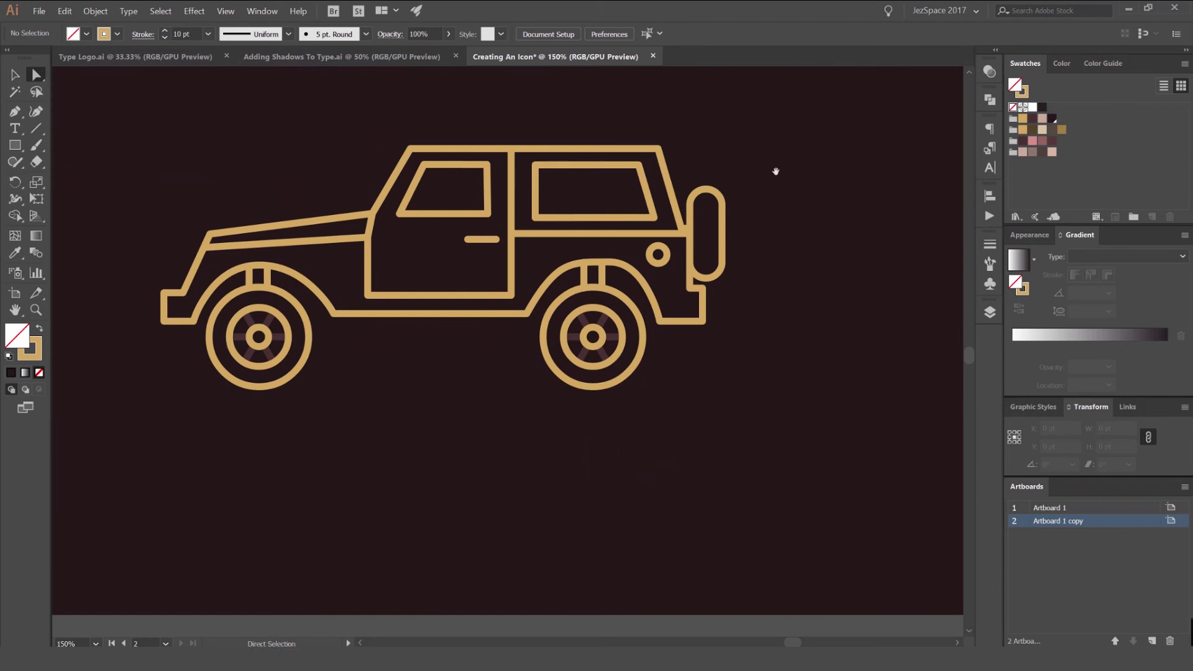
{"action": "left_click_drag", "start_coordinate": [775, 170], "coordinate": [834, 202]}
{"action": "scroll", "coordinate": [495, 205], "scroll_direction": "down", "scroll_amount": 2, "text": "alt"}
{"action": "scroll", "coordinate": [490, 158], "scroll_direction": "up", "scroll_amount": 2, "text": "alt"}
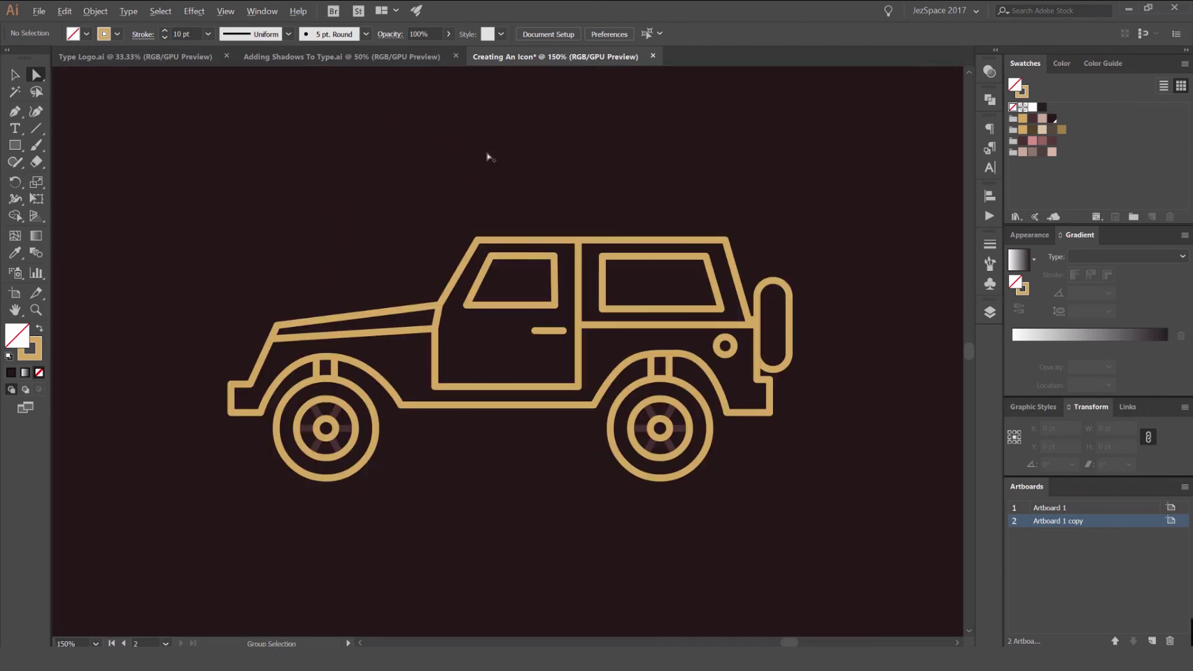
{"action": "left_click_drag", "start_coordinate": [527, 145], "coordinate": [500, 45]}
Recolor the stroke of the jeep's main body outline with the dark maroon swatch, keeping the outline in place.
{"action": "key", "text": "v"}
{"action": "scroll", "coordinate": [527, 153], "scroll_direction": "up", "scroll_amount": 2}
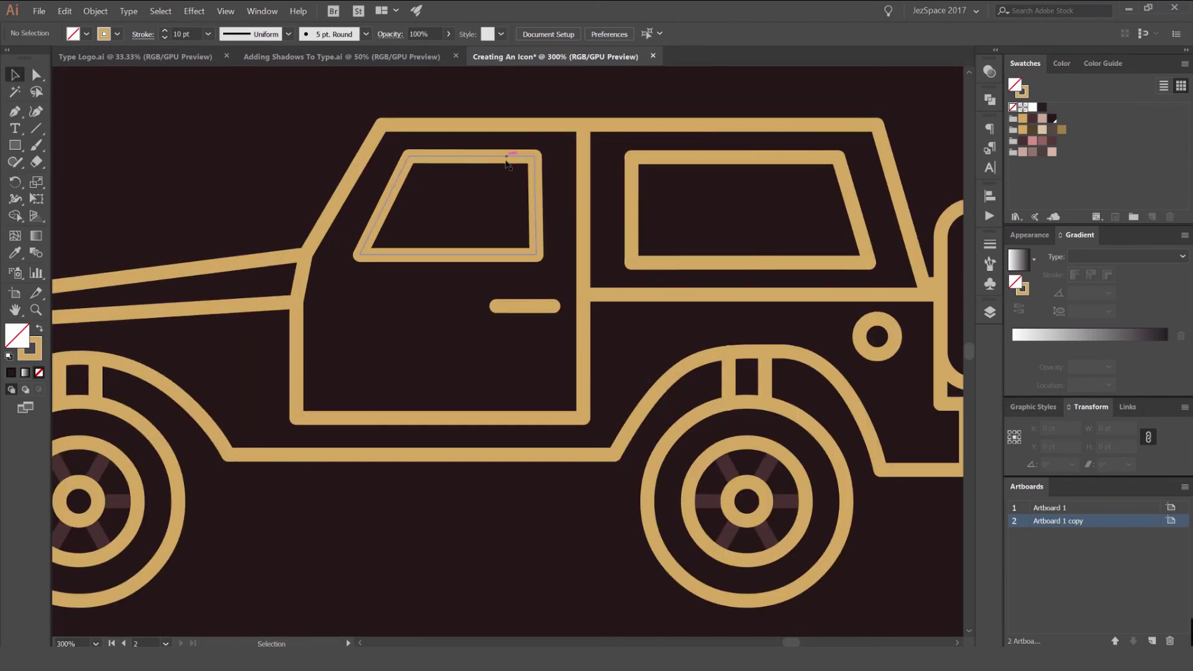
{"action": "left_click", "coordinate": [536, 162]}
{"action": "left_click", "coordinate": [766, 116]}
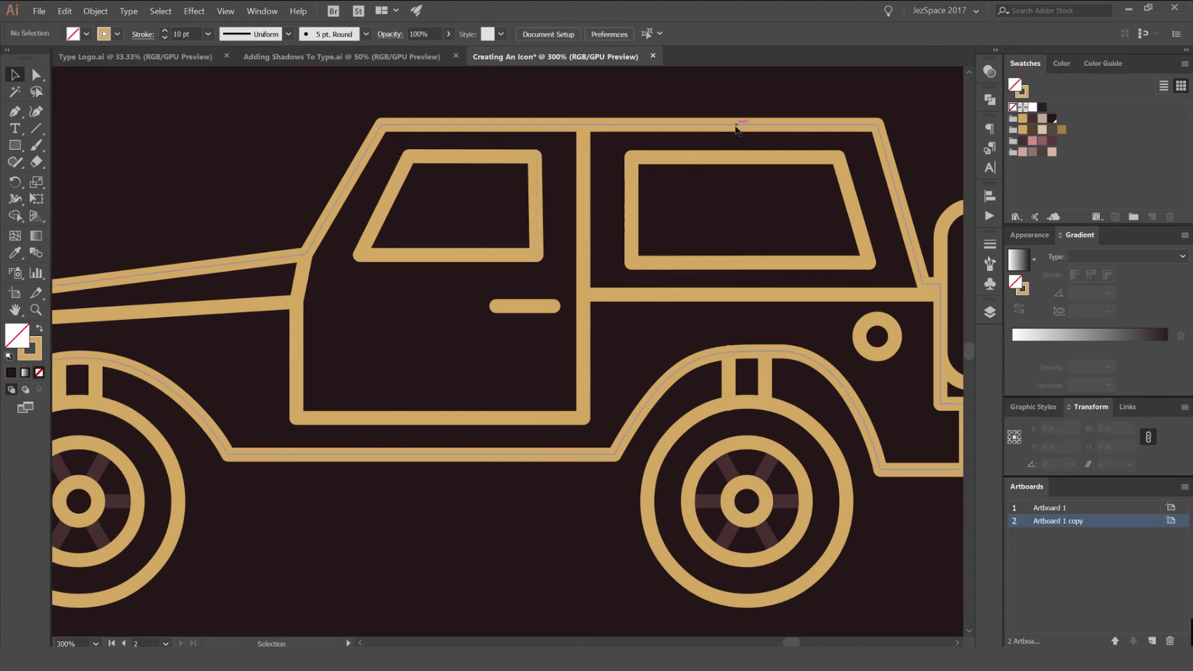
{"action": "scroll", "coordinate": [735, 127], "scroll_direction": "down", "scroll_amount": 1}
{"action": "left_click_drag", "start_coordinate": [455, 194], "coordinate": [428, 165]}
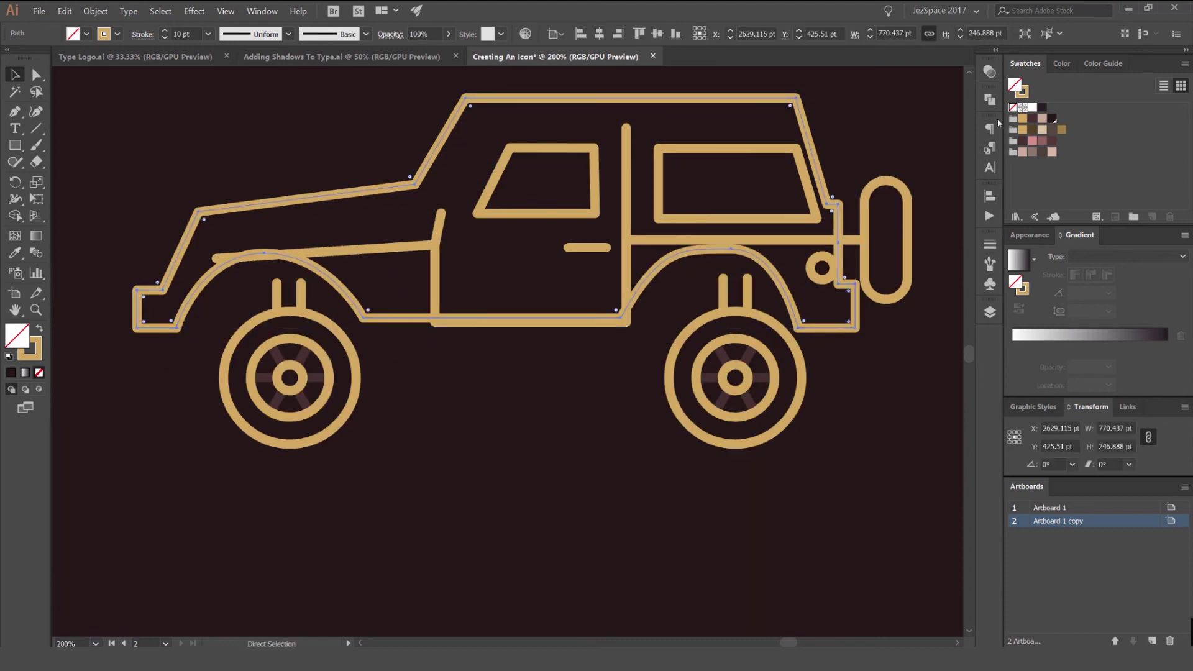
{"action": "key", "text": "ctrl+z"}
{"action": "key", "text": "x"}
{"action": "left_click", "coordinate": [1032, 119]}
{"action": "left_click", "coordinate": [885, 140]}
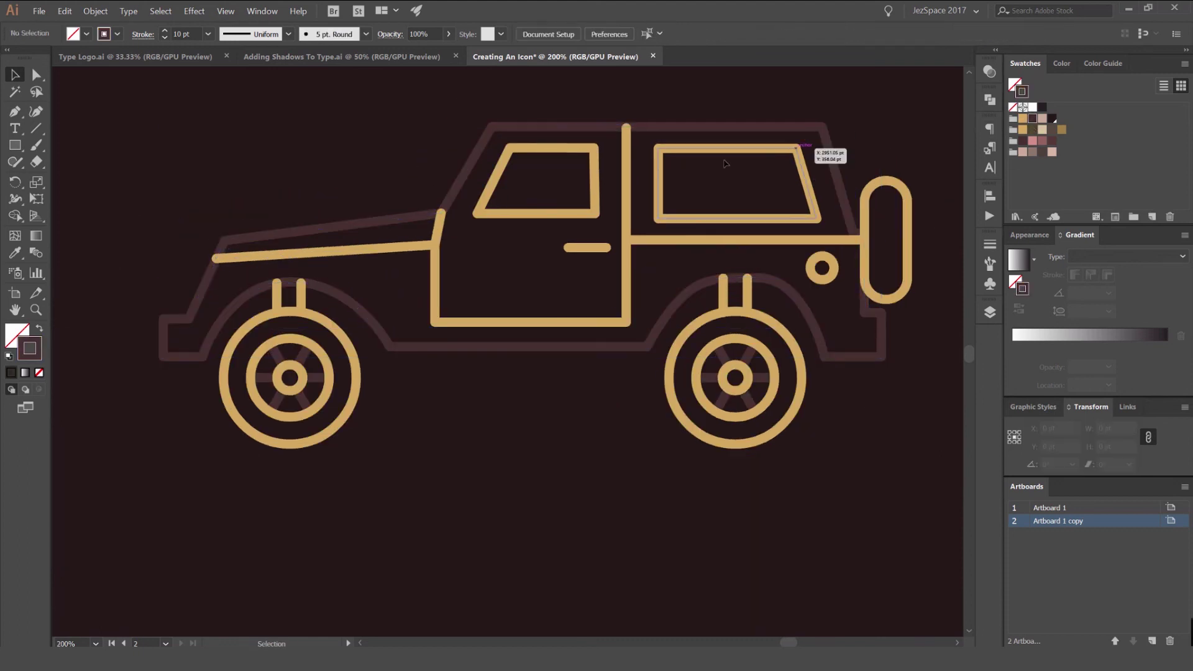
Recolor the door outline, the line below the rear window and the hood line with the dark maroon swatch.
{"action": "scroll", "coordinate": [660, 150], "scroll_direction": "up", "scroll_amount": 1}
{"action": "left_click", "coordinate": [628, 200]}
{"action": "left_click", "coordinate": [652, 251], "text": "shift"}
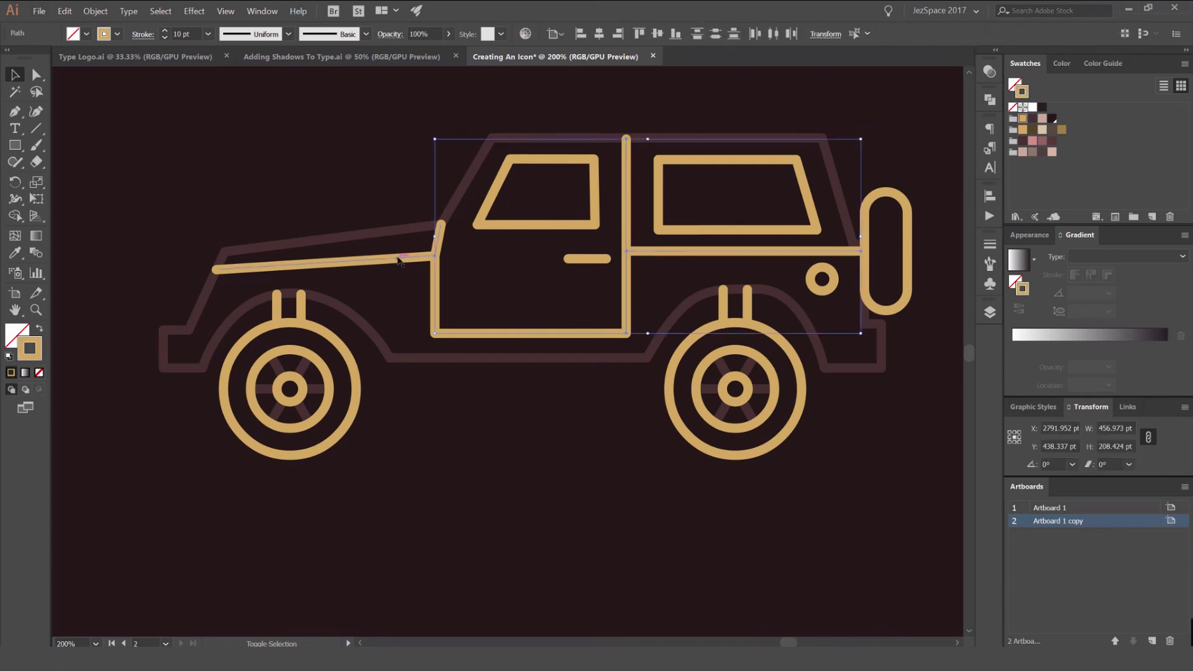
{"action": "left_click", "coordinate": [410, 256], "text": "shift"}
{"action": "left_click", "coordinate": [1026, 126]}
{"action": "left_click", "coordinate": [863, 97]}
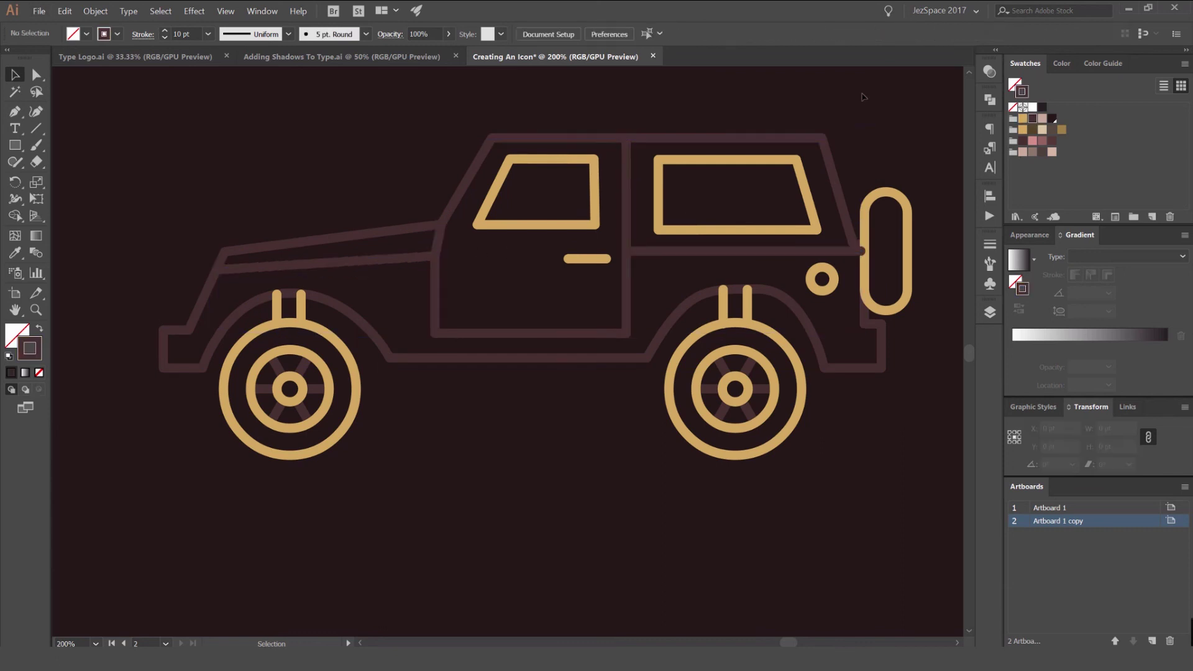
Bring the rounded spare wheel in front of the dark body lines so it covers the line end behind it.
{"action": "scroll", "coordinate": [860, 241], "scroll_direction": "up", "scroll_amount": 2}
{"action": "left_click", "coordinate": [866, 230]}
{"action": "left_click_drag", "start_coordinate": [865, 226], "coordinate": [746, 244]}
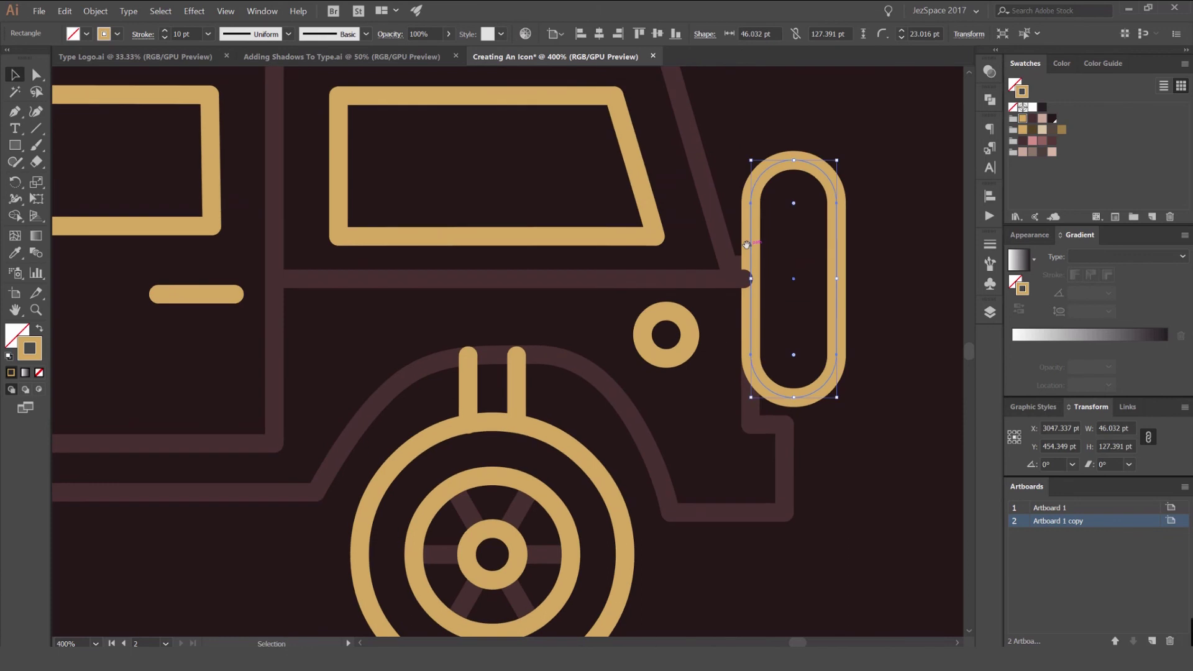
{"action": "left_click", "coordinate": [584, 310]}
{"action": "scroll", "coordinate": [554, 356], "scroll_direction": "down", "scroll_amount": 1}
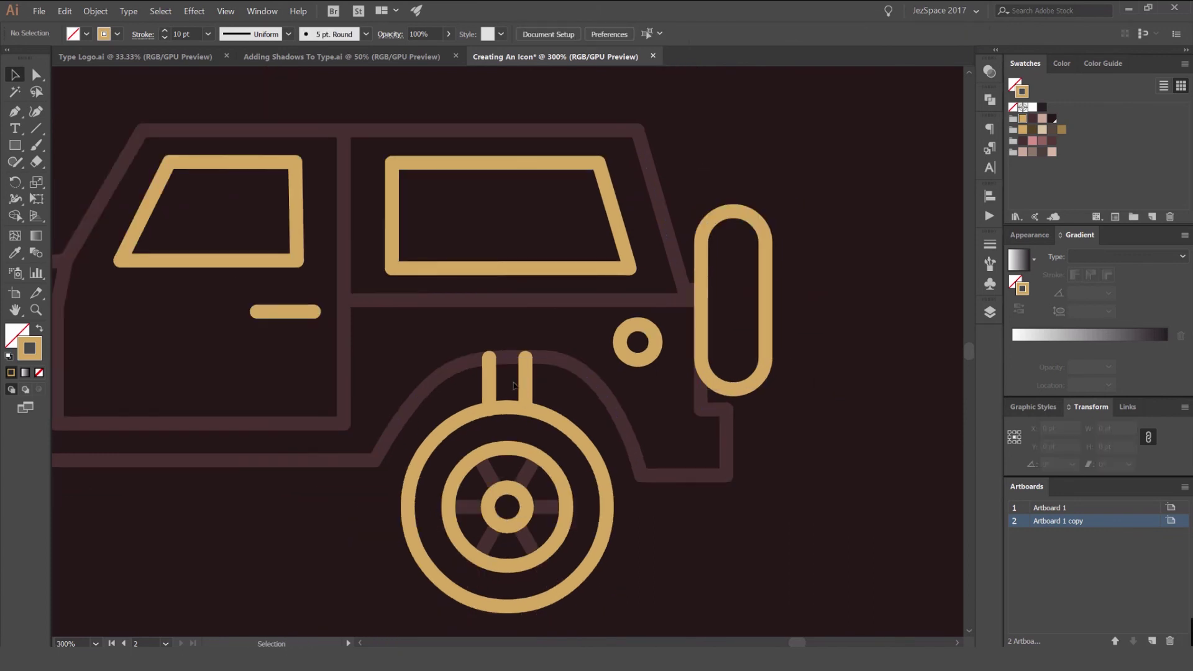
Recolor the pair of struts above the rear wheel by sampling the body outline's dark maroon stroke with the Eyedropper.
{"action": "scroll", "coordinate": [515, 373], "scroll_direction": "up", "scroll_amount": 1}
{"action": "left_click_drag", "start_coordinate": [565, 380], "coordinate": [470, 391]}
{"action": "key", "text": "o"}
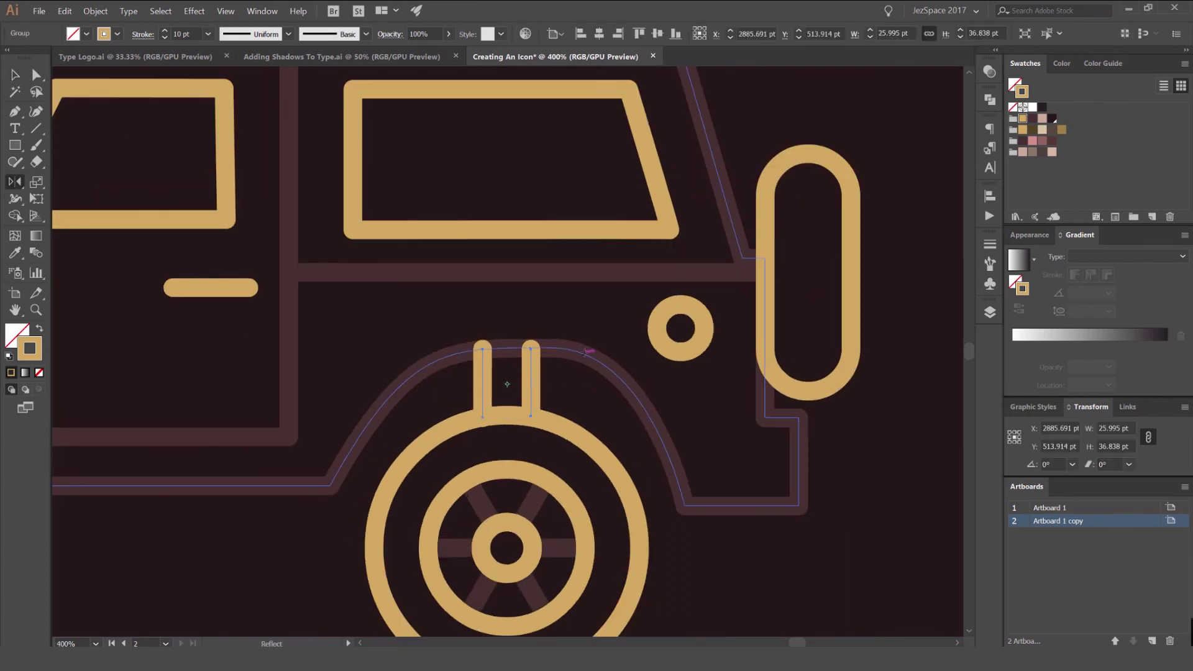
{"action": "key", "text": "i"}
{"action": "left_click", "coordinate": [587, 350]}
{"action": "key", "text": "ctrl+minus"}
{"action": "key", "text": "v"}
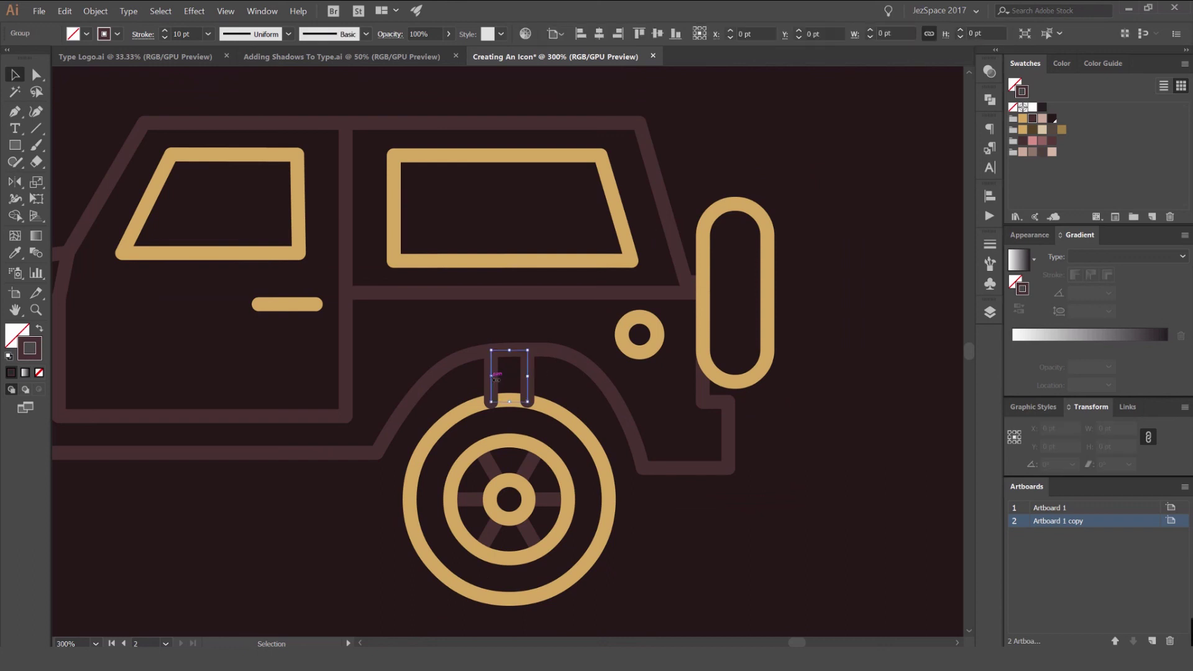
Send the rear pair of struts behind the gold outer ring of the rear wheel.
{"action": "key", "text": "a"}
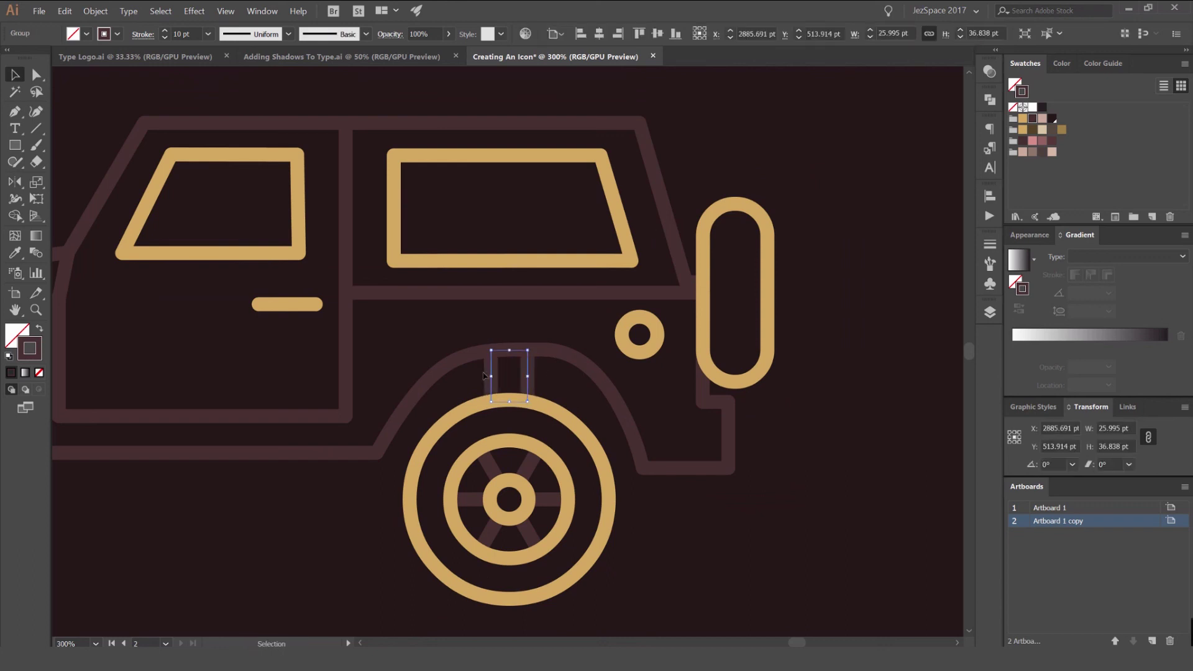
{"action": "scroll", "coordinate": [489, 355], "scroll_direction": "up", "scroll_amount": 5}
Recolor the two struts above the front wheel by sampling the body outline's dark maroon stroke with the Eyedropper.
{"action": "key", "text": "a"}
{"action": "left_click_drag", "start_coordinate": [499, 330], "coordinate": [851, 308]}
{"action": "scroll", "coordinate": [499, 367], "scroll_direction": "down", "scroll_amount": 1}
{"action": "scroll", "coordinate": [499, 366], "scroll_direction": "down", "scroll_amount": 4}
{"action": "scroll", "coordinate": [357, 307], "scroll_direction": "up", "scroll_amount": 2}
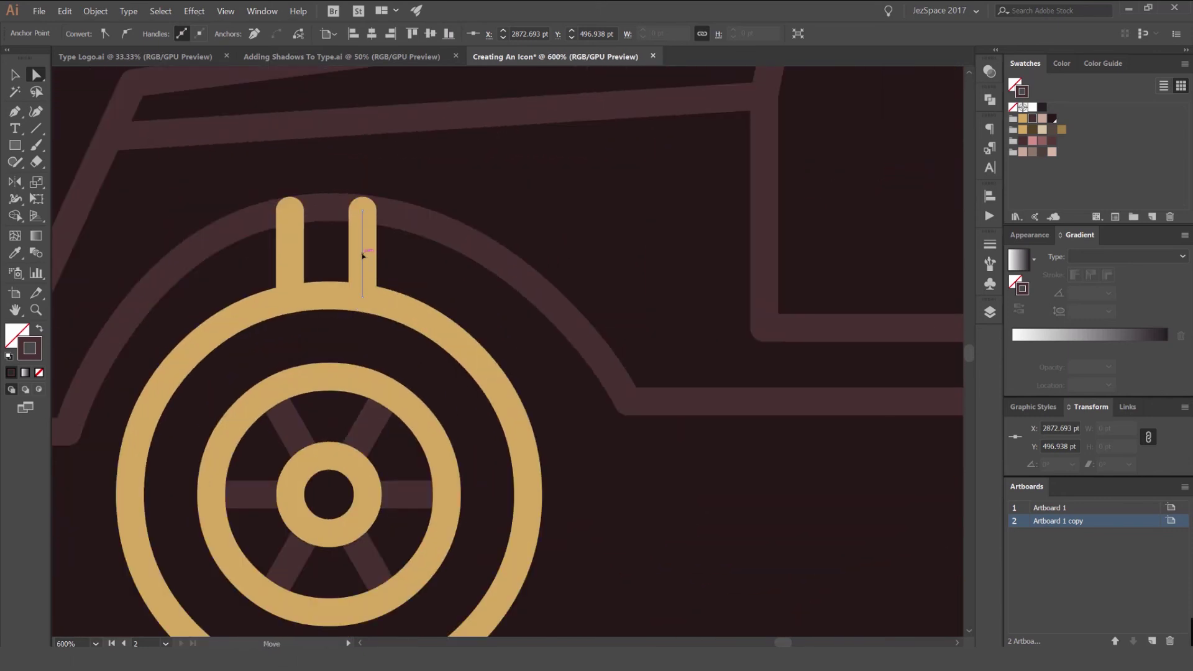
{"action": "left_click", "coordinate": [362, 255]}
{"action": "left_click", "coordinate": [292, 248], "text": "shift"}
{"action": "key", "text": "i"}
{"action": "left_click", "coordinate": [445, 228]}
Group the front pair of struts and send them behind the gold front wheel, keeping them above the dark background.
{"action": "key", "text": "a"}
{"action": "left_click_drag", "start_coordinate": [371, 280], "coordinate": [500, 300]}
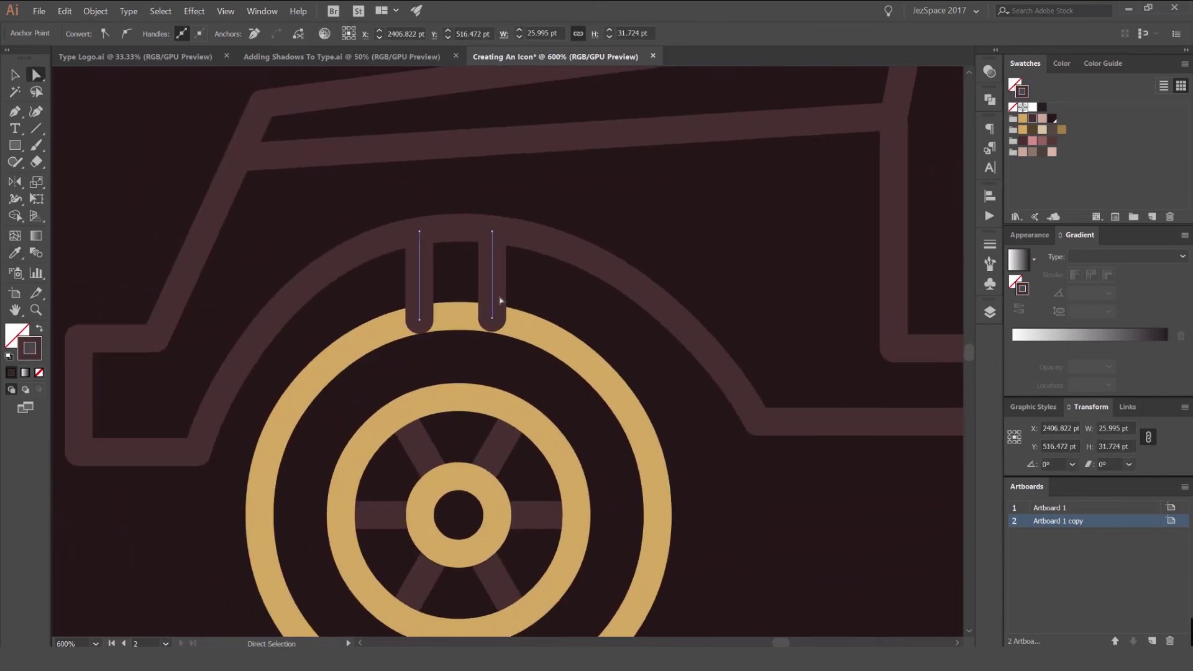
{"action": "scroll", "coordinate": [508, 299], "scroll_direction": "up", "scroll_amount": 2}
{"action": "key", "text": "ctrl"}
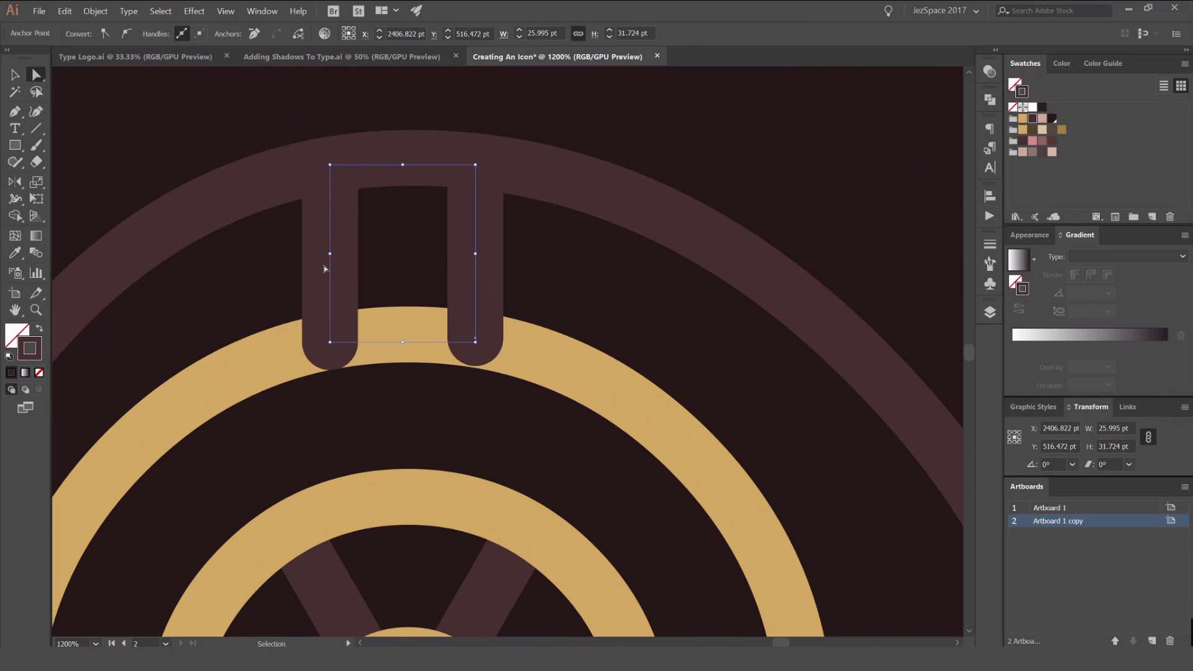
{"action": "key", "text": "ctrl+g"}
{"action": "scroll", "coordinate": [392, 266], "scroll_direction": "down", "scroll_amount": 3}
{"action": "key", "text": "v"}
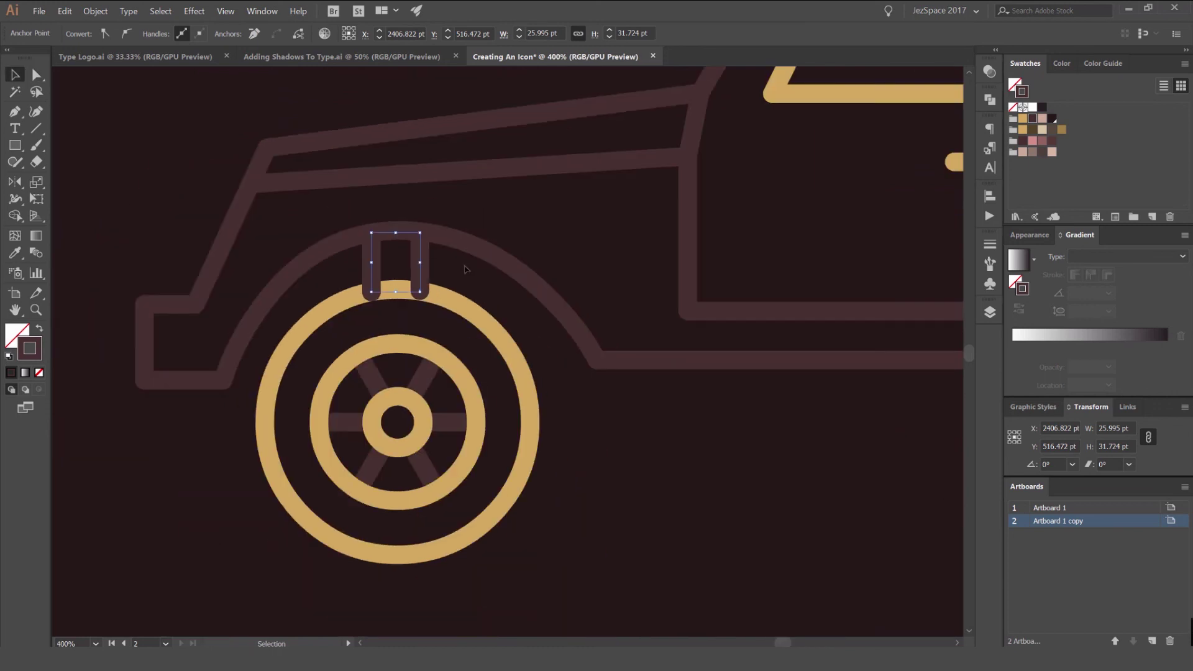
{"action": "left_click_drag", "start_coordinate": [419, 261], "coordinate": [436, 261]}
{"action": "key", "text": "ctrl+z"}
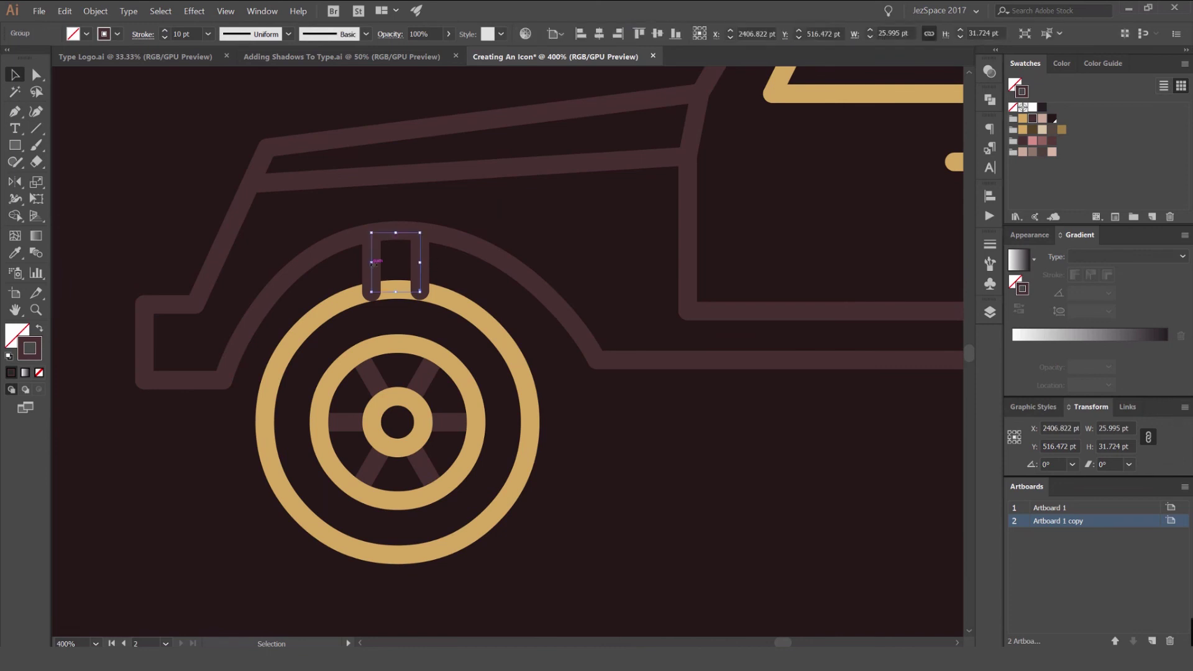
{"action": "key", "text": "ctrl+shift+["}
{"action": "key", "text": "ctrl+]"}
{"action": "key", "text": "ctrl+shift+a"}
Examine the whole jeep icon on the dark artboard at different magnifications to judge the contrast of the line colors.
{"action": "key", "text": "ctrl+minus"}
{"action": "key", "text": "ctrl+minus"}
{"action": "key", "text": "ctrl+minus"}
{"action": "scroll", "coordinate": [516, 310], "scroll_direction": "up", "scroll_amount": 2}
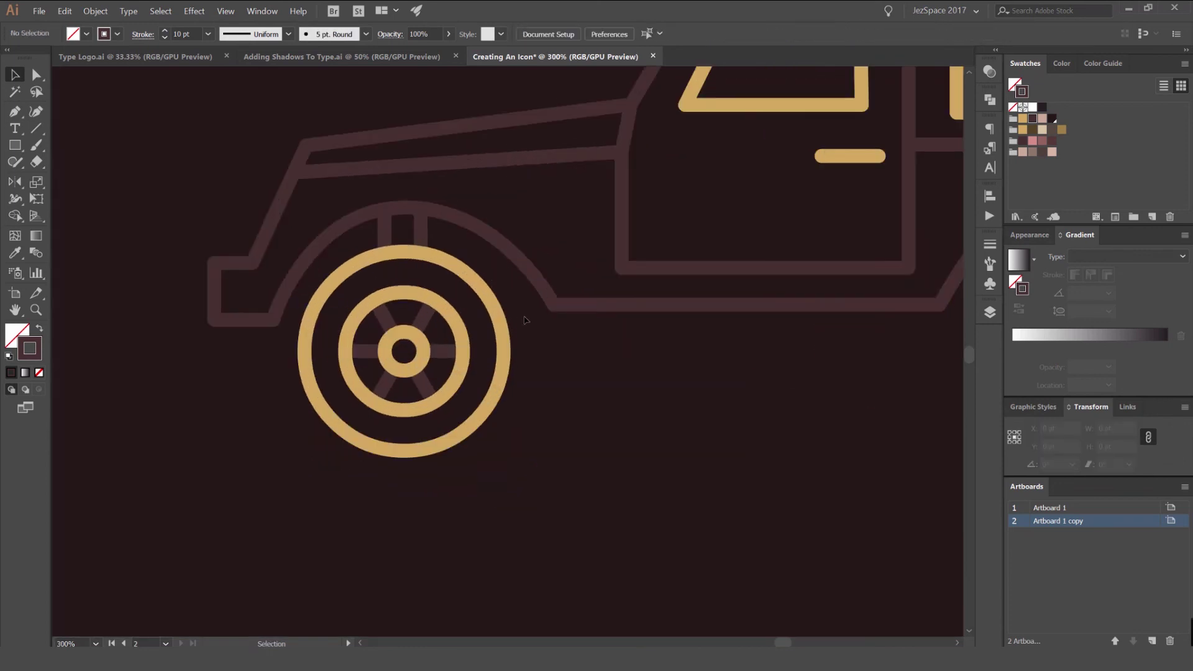
{"action": "scroll", "coordinate": [527, 318], "scroll_direction": "down", "scroll_amount": 2}
{"action": "left_click_drag", "start_coordinate": [614, 333], "coordinate": [522, 348]}
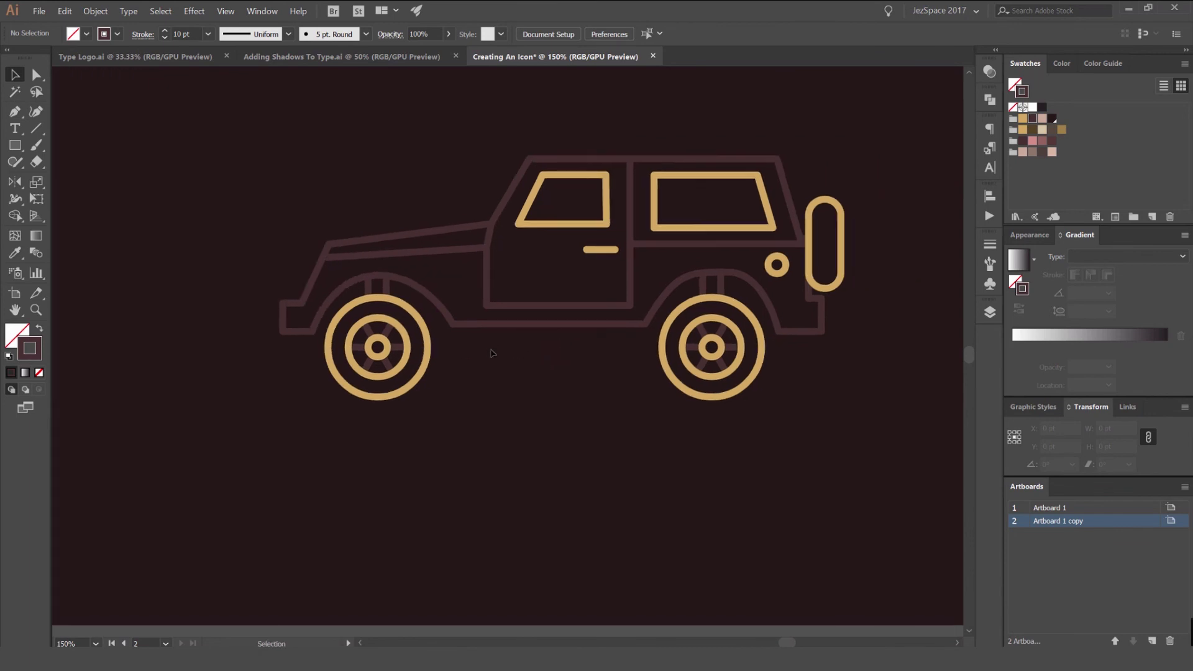
{"action": "scroll", "coordinate": [454, 348], "scroll_direction": "down", "scroll_amount": 1}
{"action": "scroll", "coordinate": [477, 323], "scroll_direction": "up", "scroll_amount": 3}
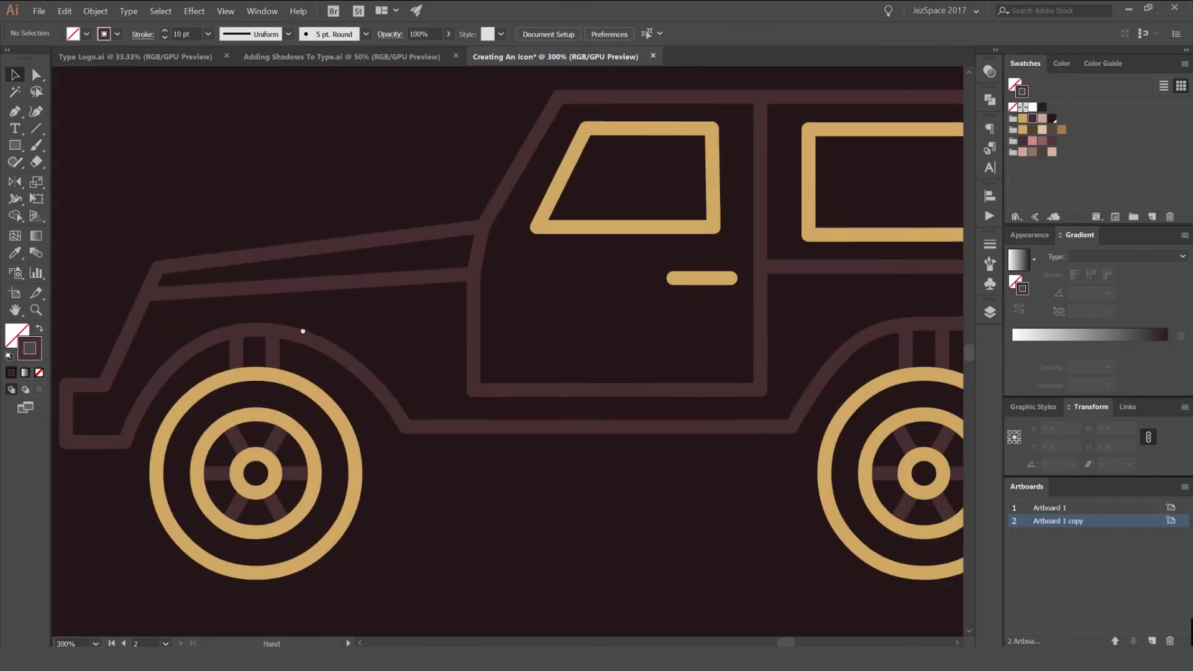
{"action": "scroll", "coordinate": [425, 338], "scroll_direction": "down", "scroll_amount": 3}
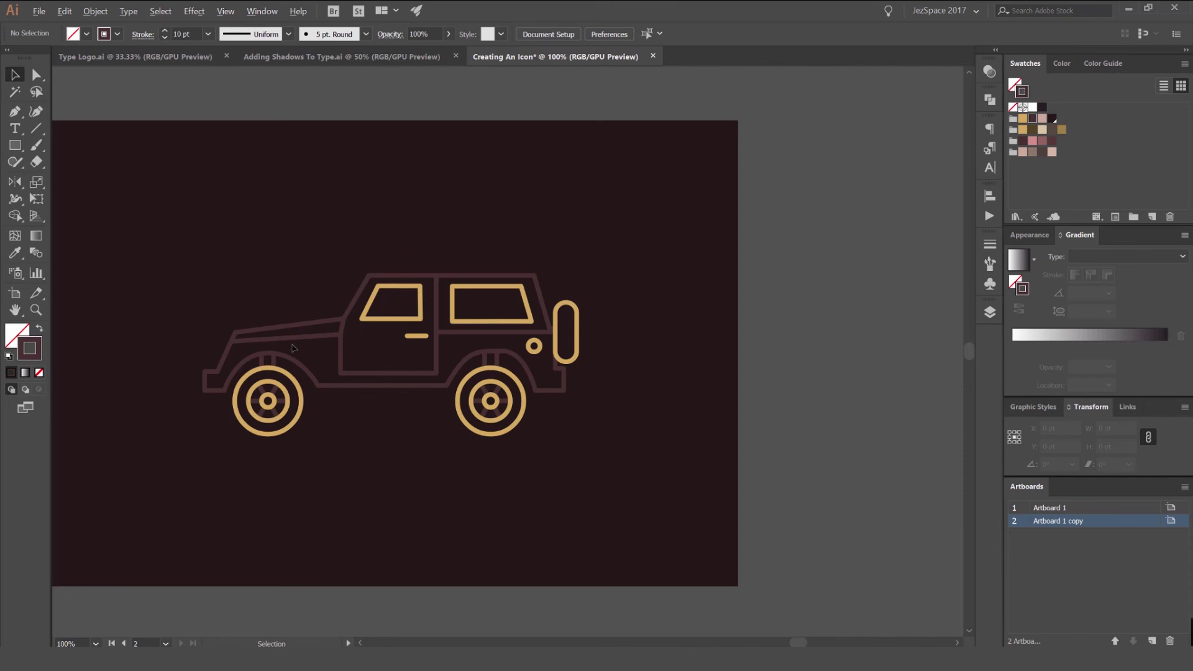
Recolor the hood line, the door outline and the line below the rear window with the pale pink swatch.
{"action": "scroll", "coordinate": [293, 348], "scroll_direction": "up", "scroll_amount": 1}
{"action": "key", "text": "a"}
{"action": "left_click", "coordinate": [333, 329]}
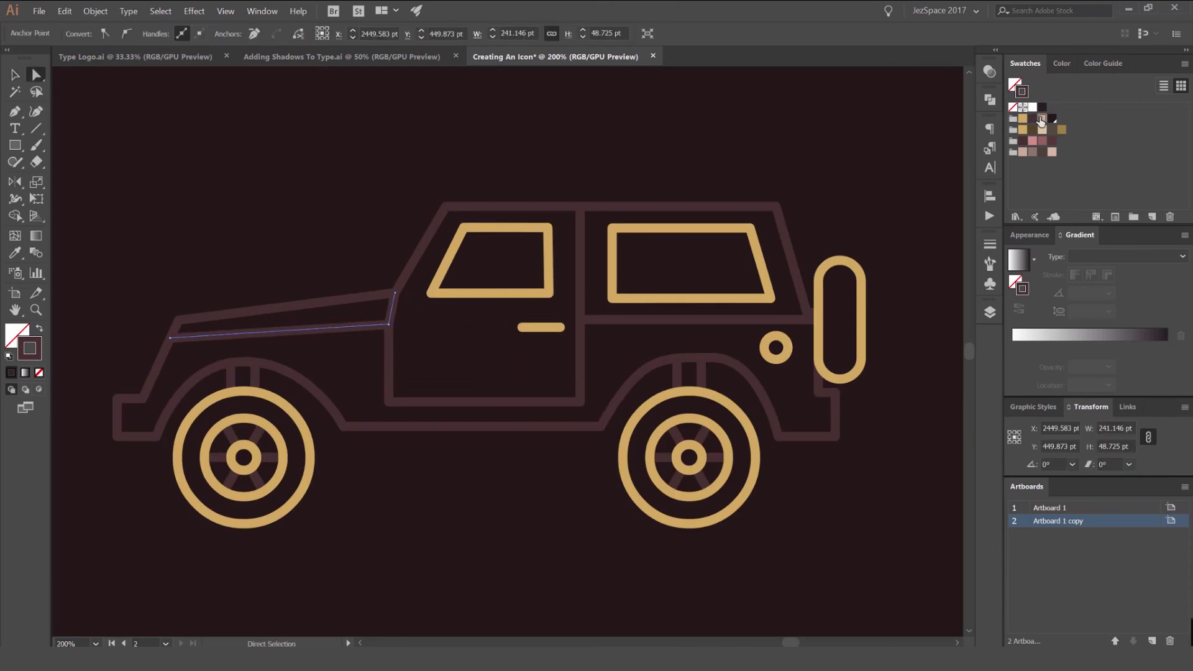
{"action": "left_click", "coordinate": [1041, 121]}
{"action": "left_click", "coordinate": [514, 152]}
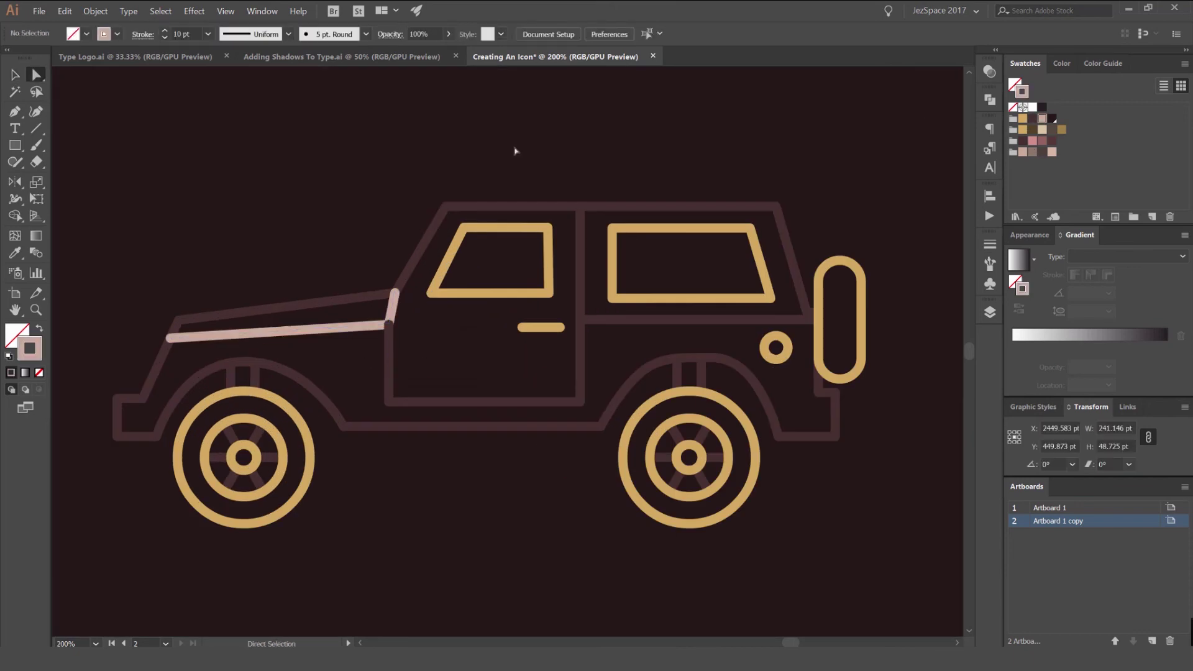
{"action": "left_click", "coordinate": [580, 359]}
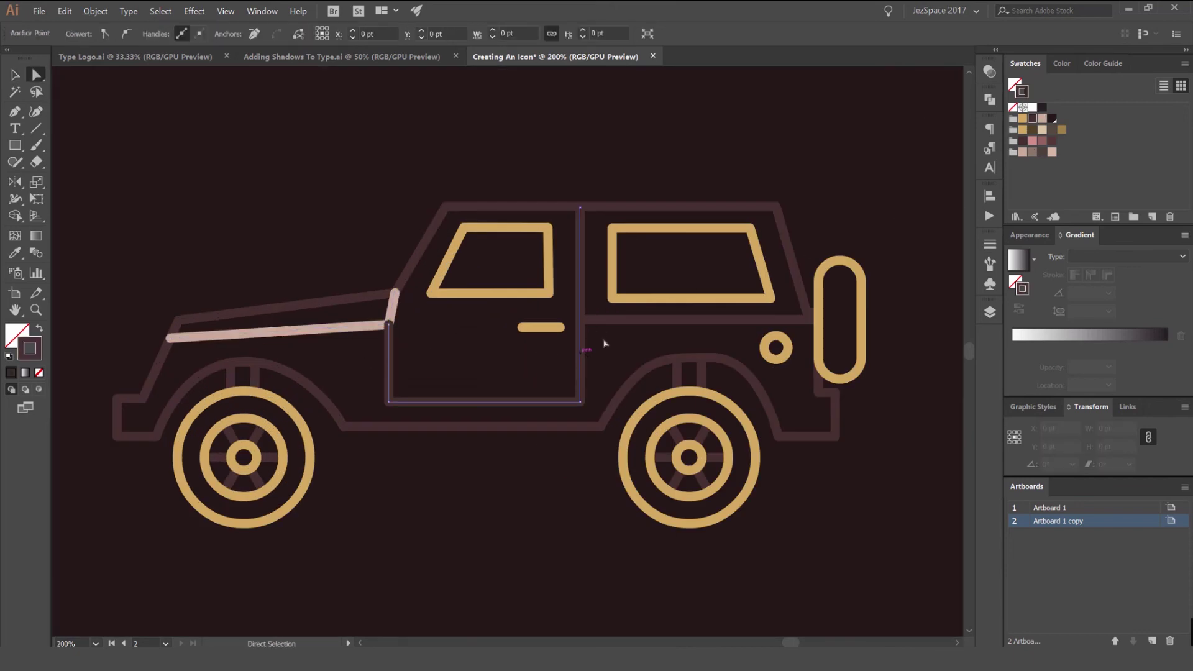
{"action": "left_click", "coordinate": [1042, 126]}
{"action": "left_click", "coordinate": [754, 125]}
Recolor the stroke of the jeep's main body outline with the pale pink swatch.
{"action": "scroll", "coordinate": [791, 125], "scroll_direction": "down", "scroll_amount": 3}
{"action": "left_click_drag", "start_coordinate": [791, 125], "coordinate": [687, 164]}
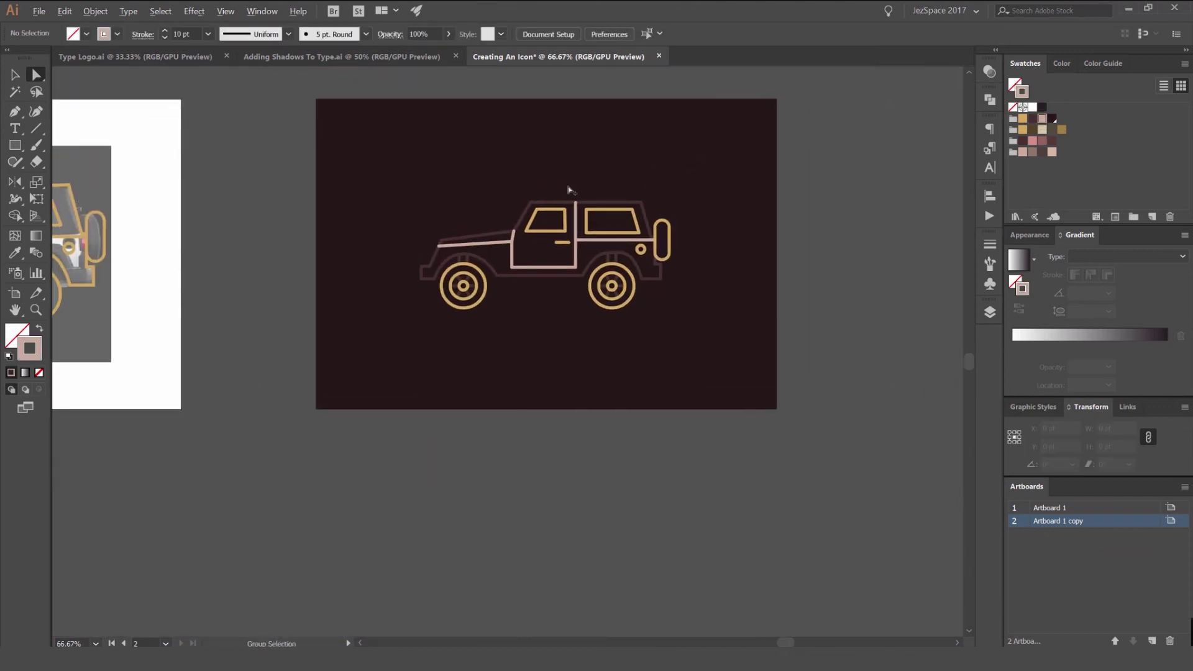
{"action": "scroll", "coordinate": [569, 189], "scroll_direction": "up", "scroll_amount": 3}
{"action": "left_click", "coordinate": [640, 236]}
{"action": "left_click", "coordinate": [1043, 119]}
{"action": "left_click", "coordinate": [665, 170]}
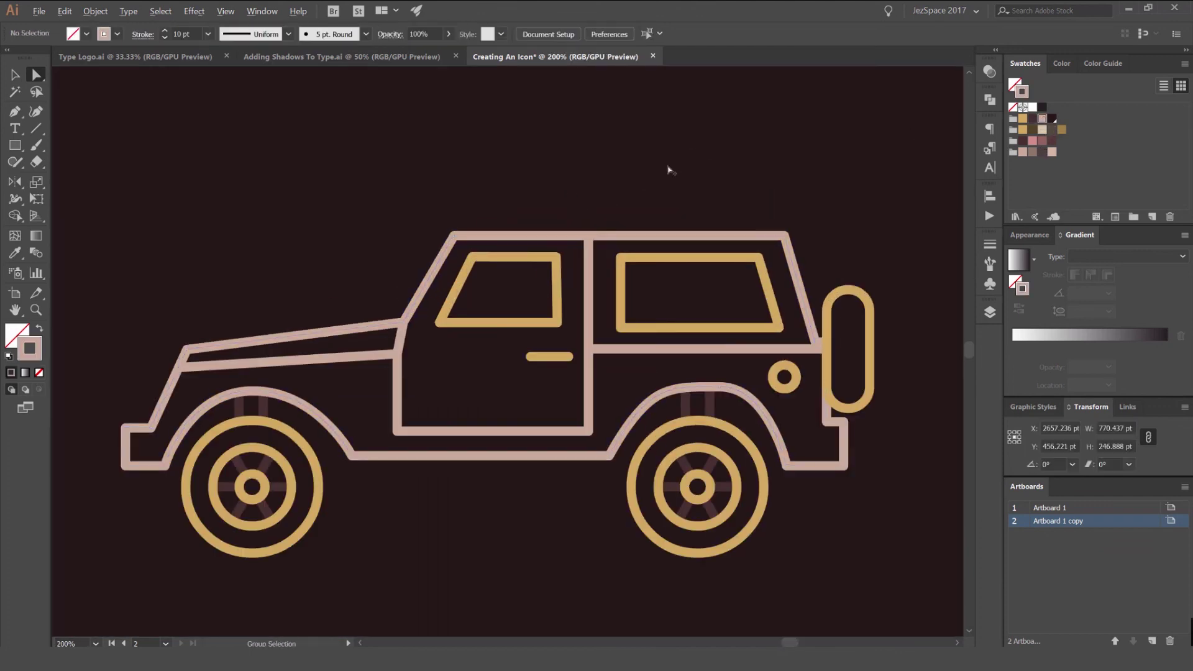
Select the whole jeep and open Recolor Artwork for it, keeping the dialog clear of the drawing.
{"action": "scroll", "coordinate": [662, 164], "scroll_direction": "down", "scroll_amount": 3}
{"action": "scroll", "coordinate": [644, 173], "scroll_direction": "up", "scroll_amount": 3}
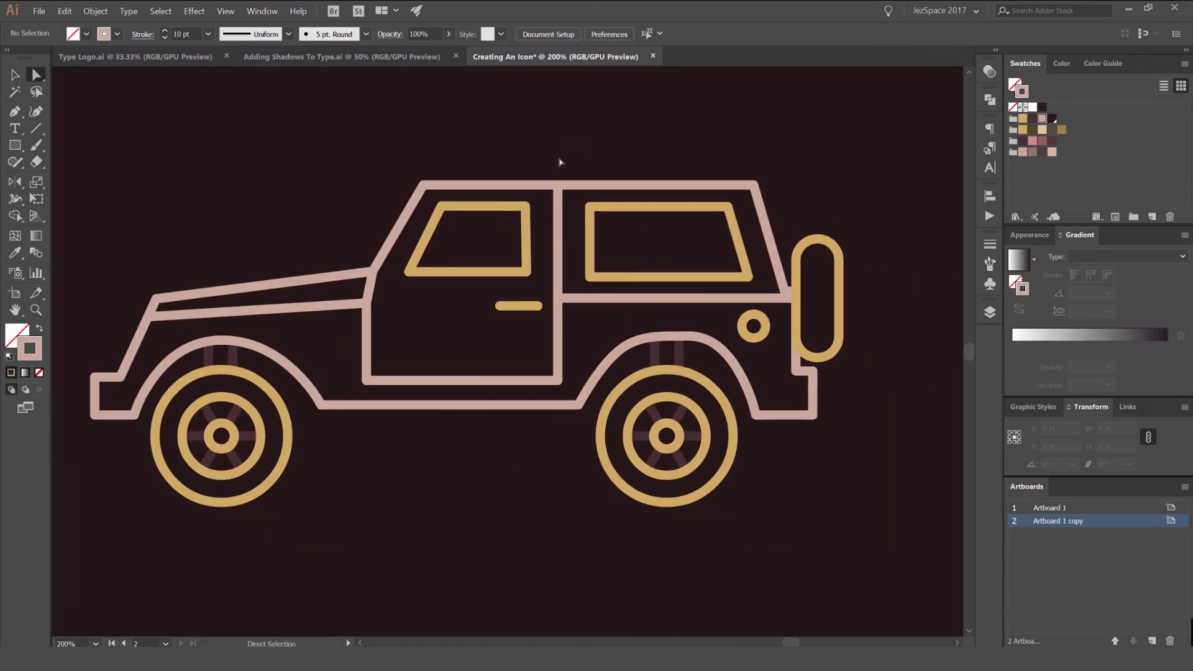
{"action": "left_click_drag", "start_coordinate": [559, 162], "coordinate": [592, 161]}
{"action": "scroll", "coordinate": [602, 147], "scroll_direction": "down", "scroll_amount": 2}
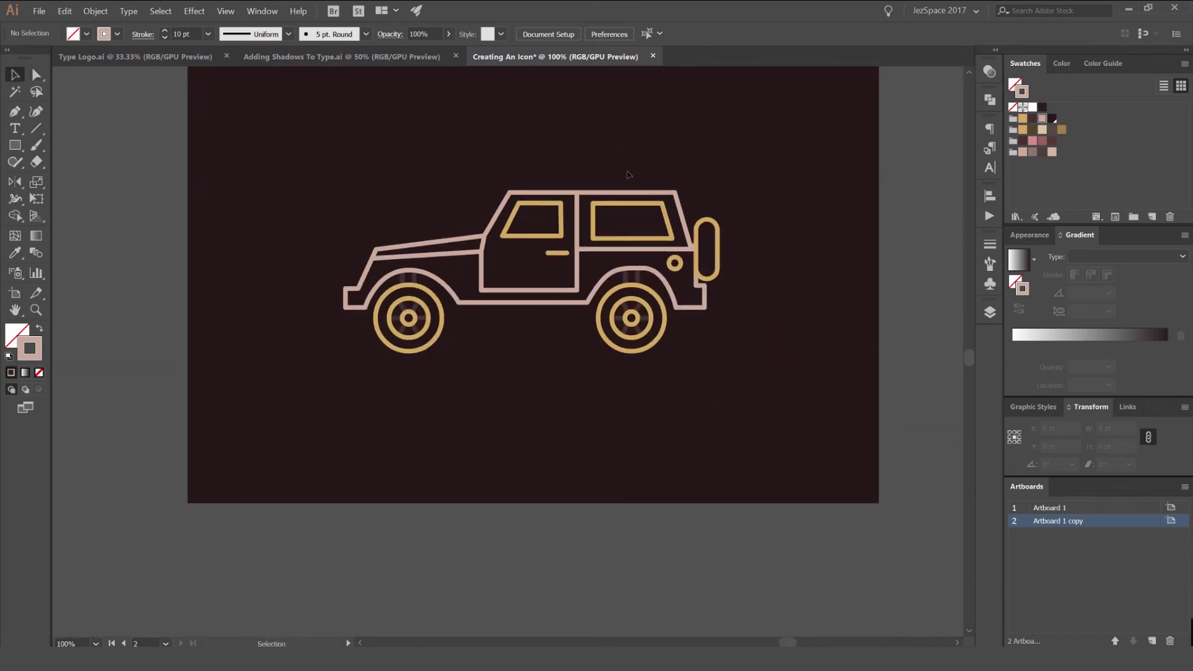
{"action": "left_click_drag", "start_coordinate": [607, 149], "coordinate": [608, 175]}
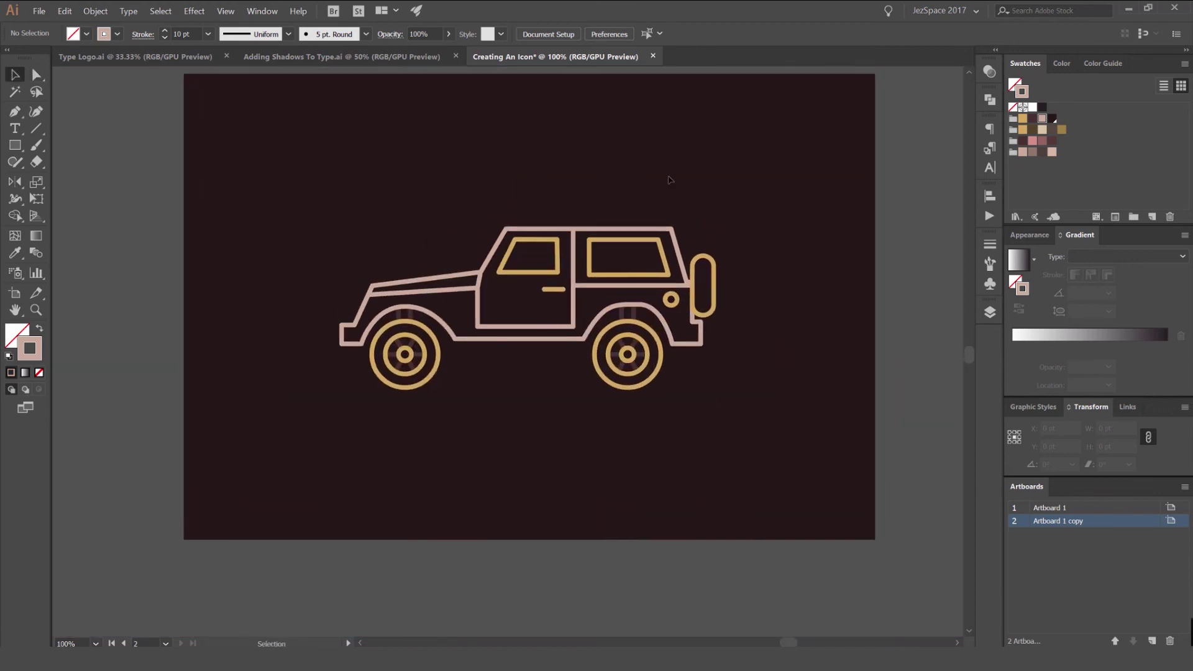
{"action": "left_click_drag", "start_coordinate": [271, 433], "coordinate": [736, 214]}
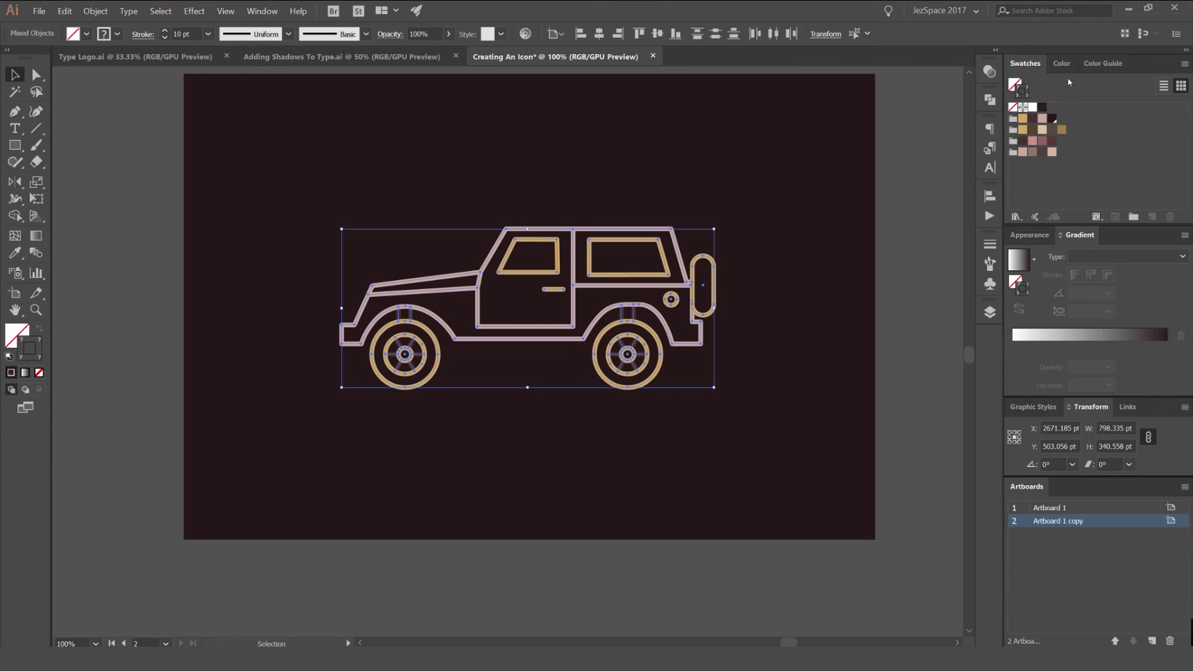
{"action": "left_click", "coordinate": [1090, 66]}
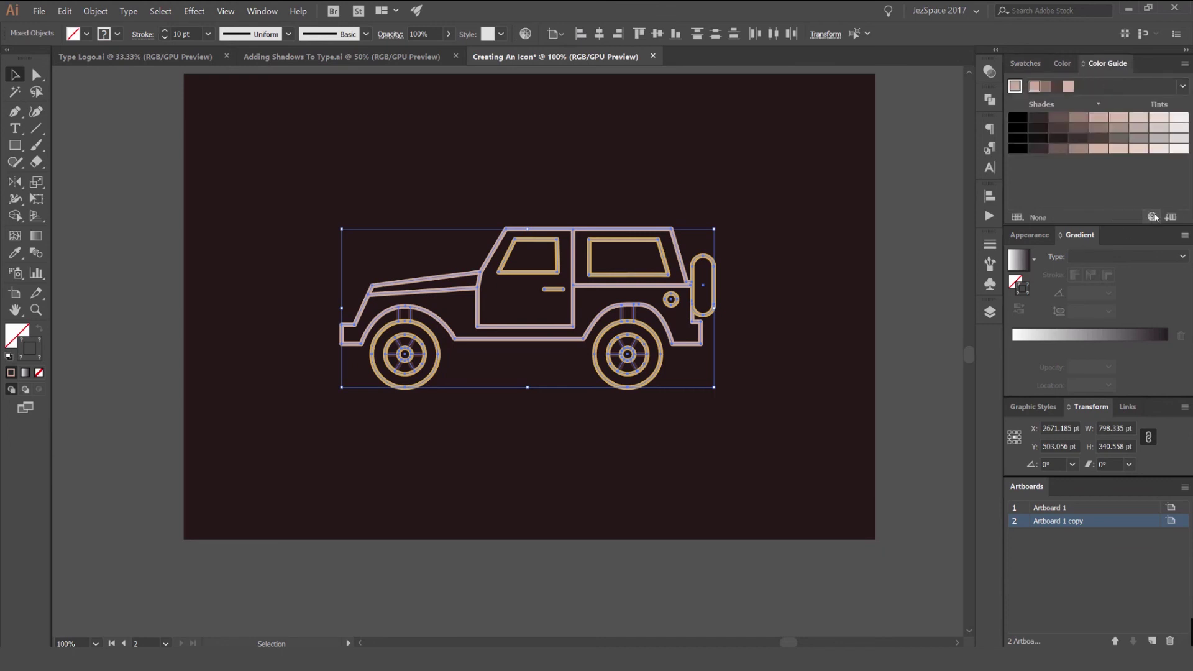
{"action": "left_click", "coordinate": [1153, 217]}
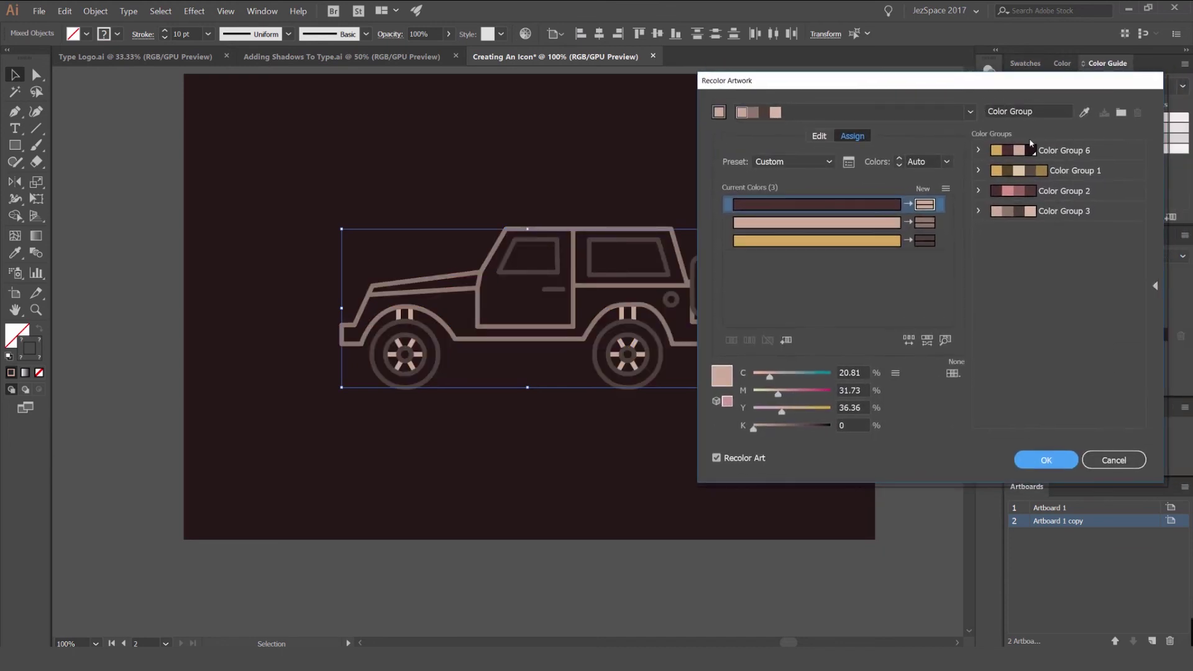
{"action": "left_click_drag", "start_coordinate": [971, 84], "coordinate": [1005, 96]}
Preview the saved color groups on the jeep and assign Color Group 2 to it.
{"action": "left_click", "coordinate": [1078, 186]}
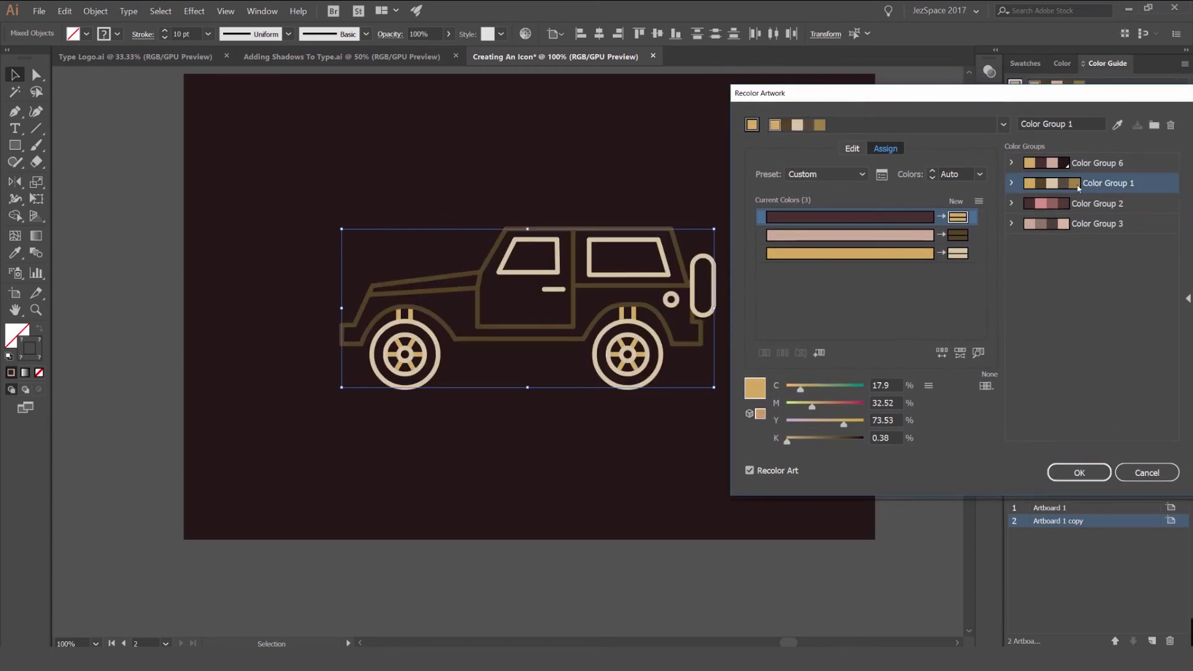
{"action": "left_click_drag", "start_coordinate": [811, 94], "coordinate": [813, 94]}
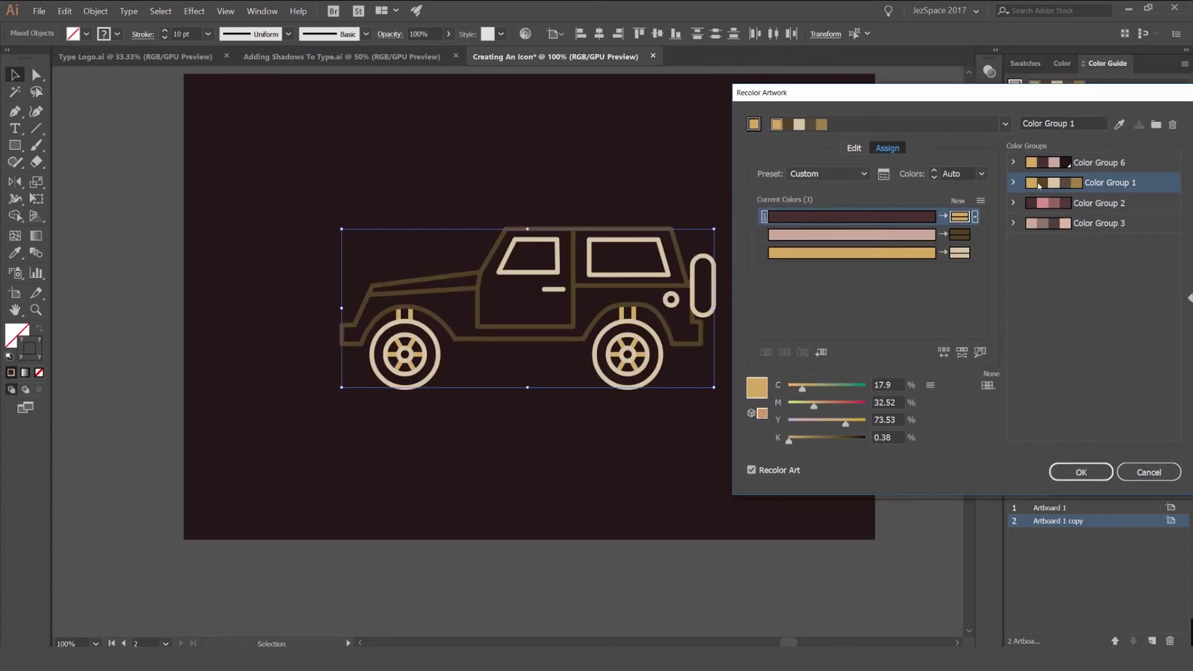
{"action": "left_click", "coordinate": [1088, 205]}
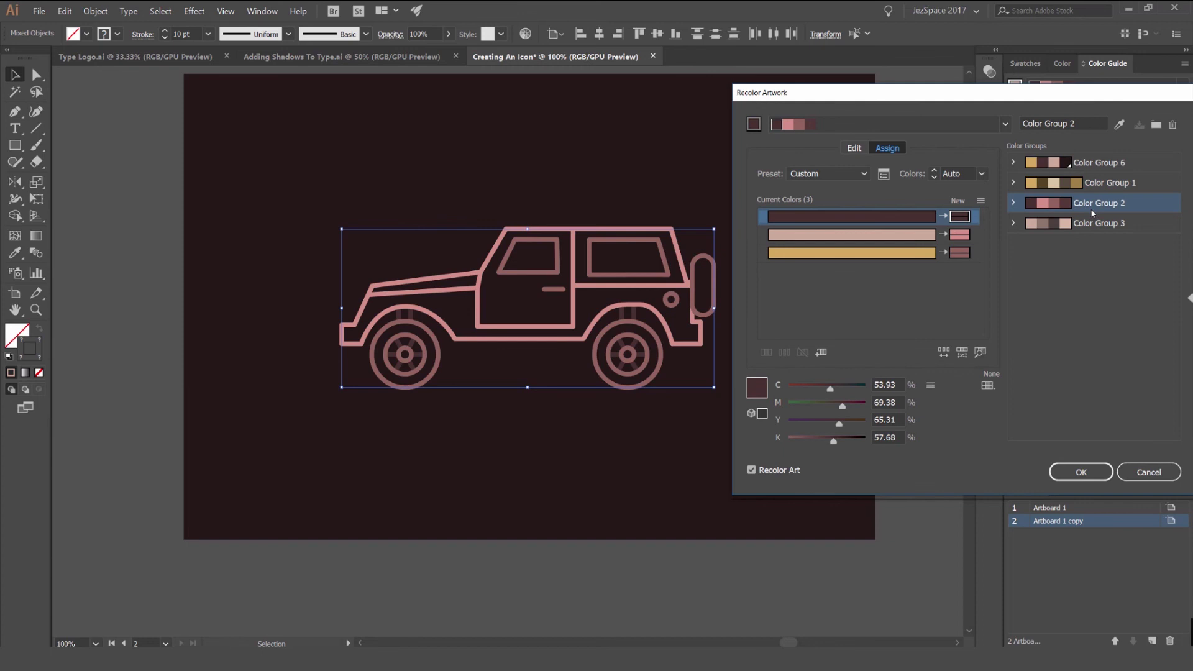
{"action": "left_click", "coordinate": [1088, 226]}
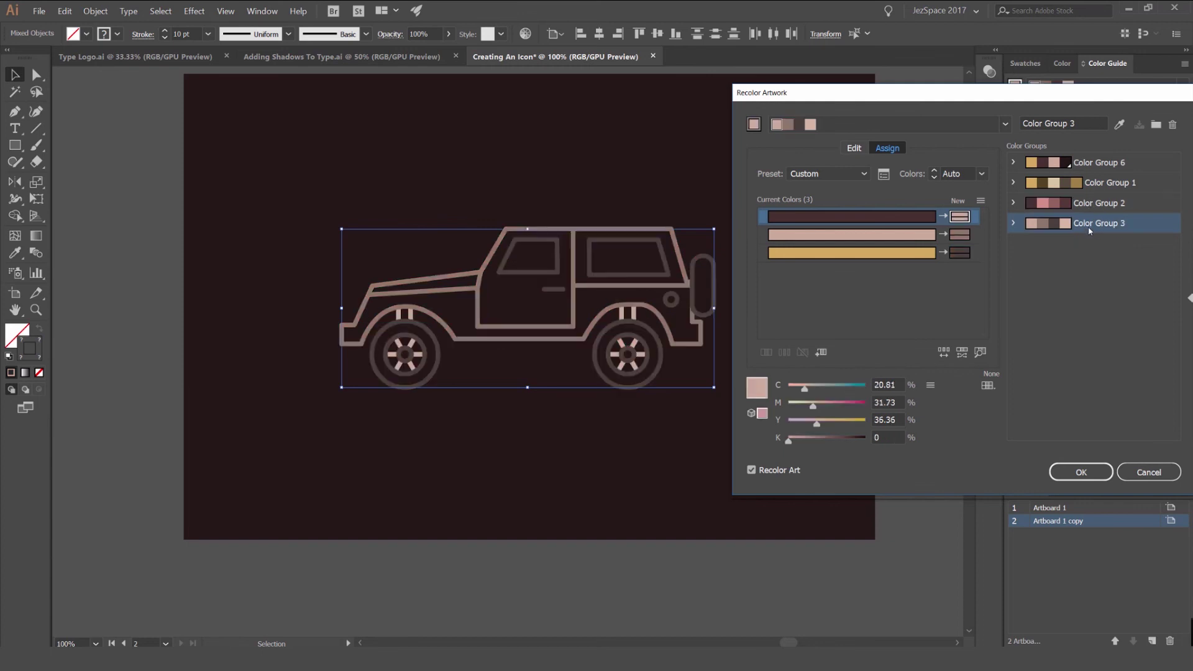
{"action": "left_click", "coordinate": [1090, 170]}
{"action": "left_click", "coordinate": [1099, 185]}
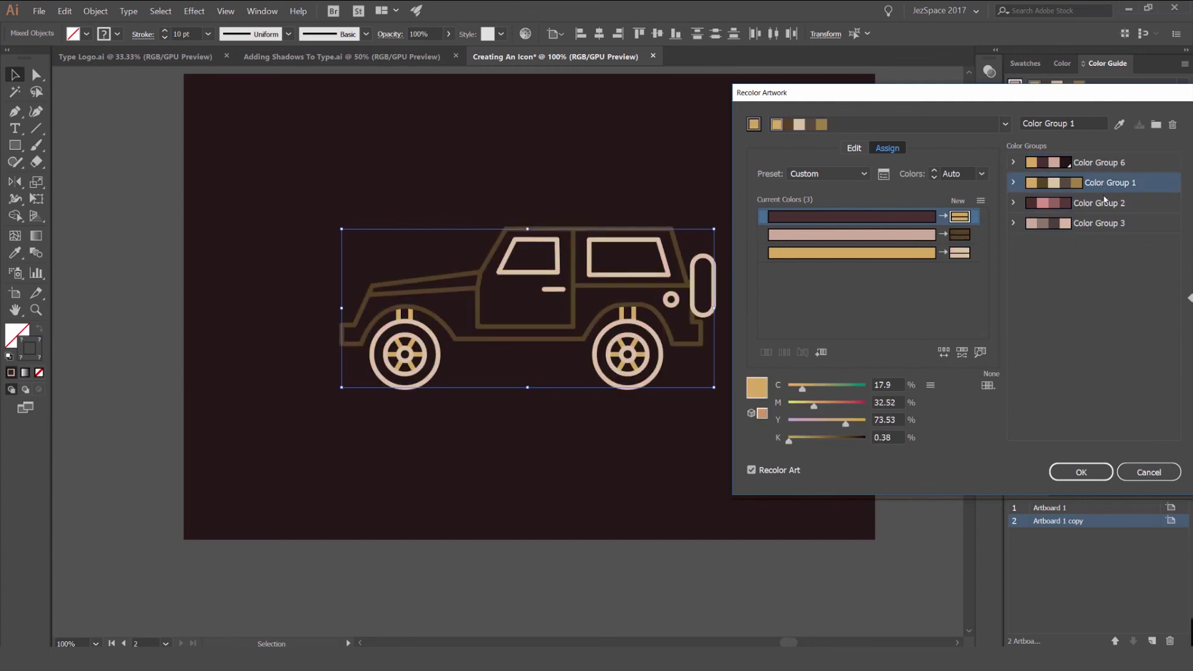
{"action": "left_click", "coordinate": [1104, 201]}
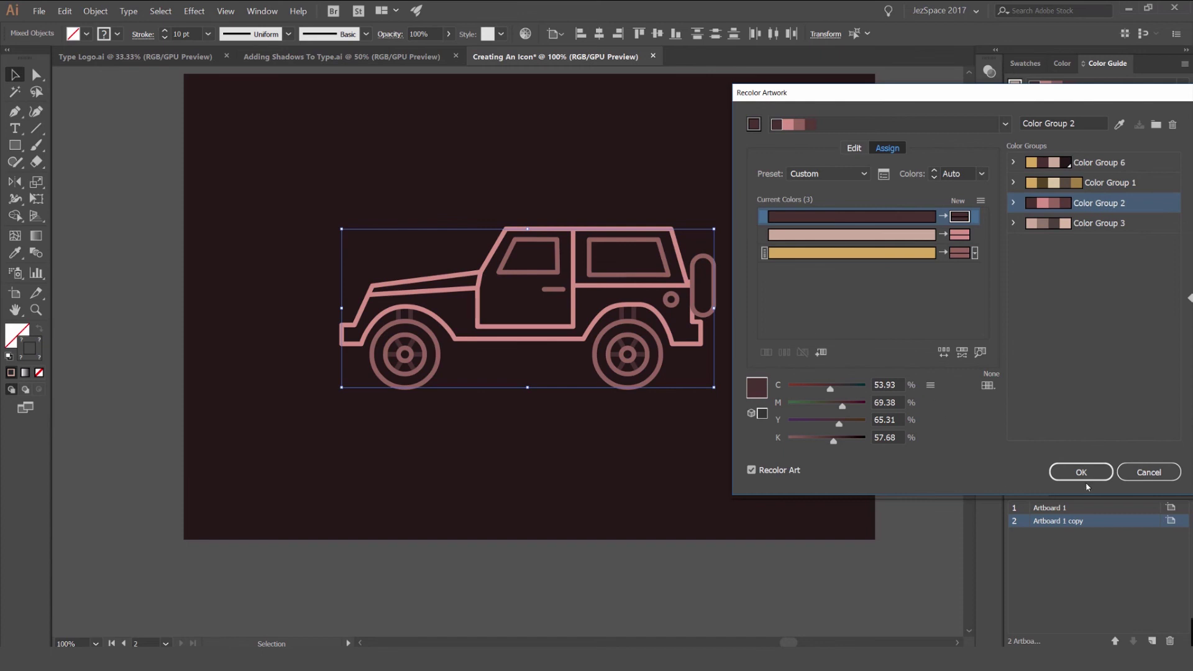
Shuffle Color Group 2's order until wheels and windows are bright pink and the body muted rose, and apply it without saving the swatch group.
{"action": "left_click", "coordinate": [944, 352]}
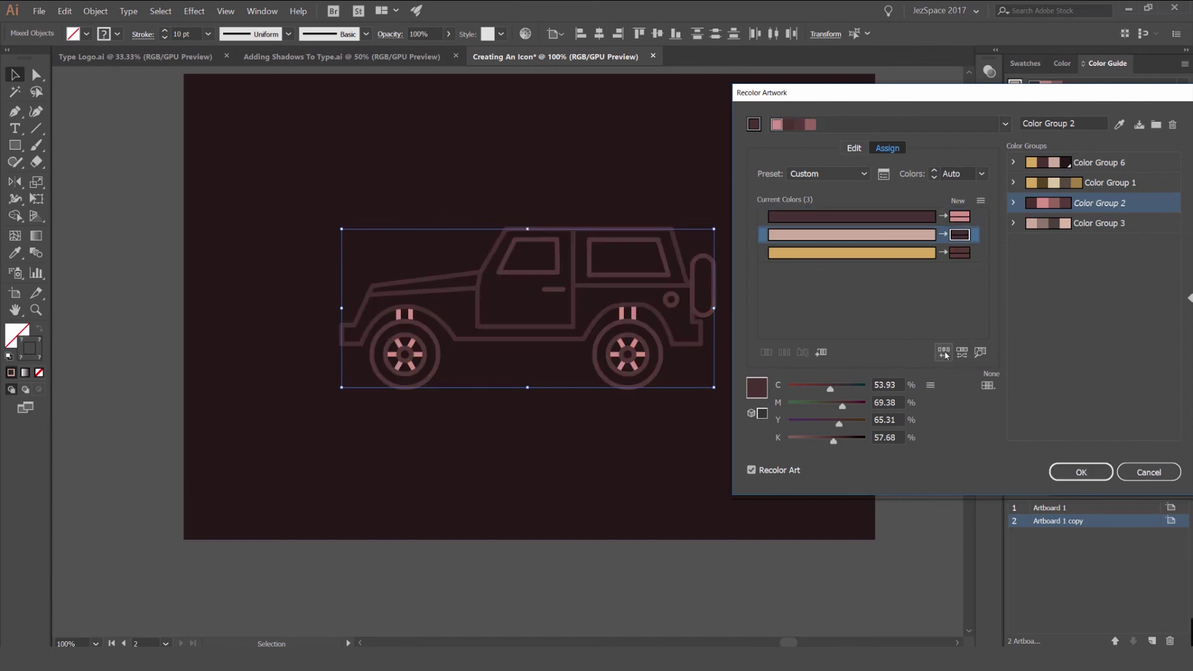
{"action": "left_click", "coordinate": [944, 352]}
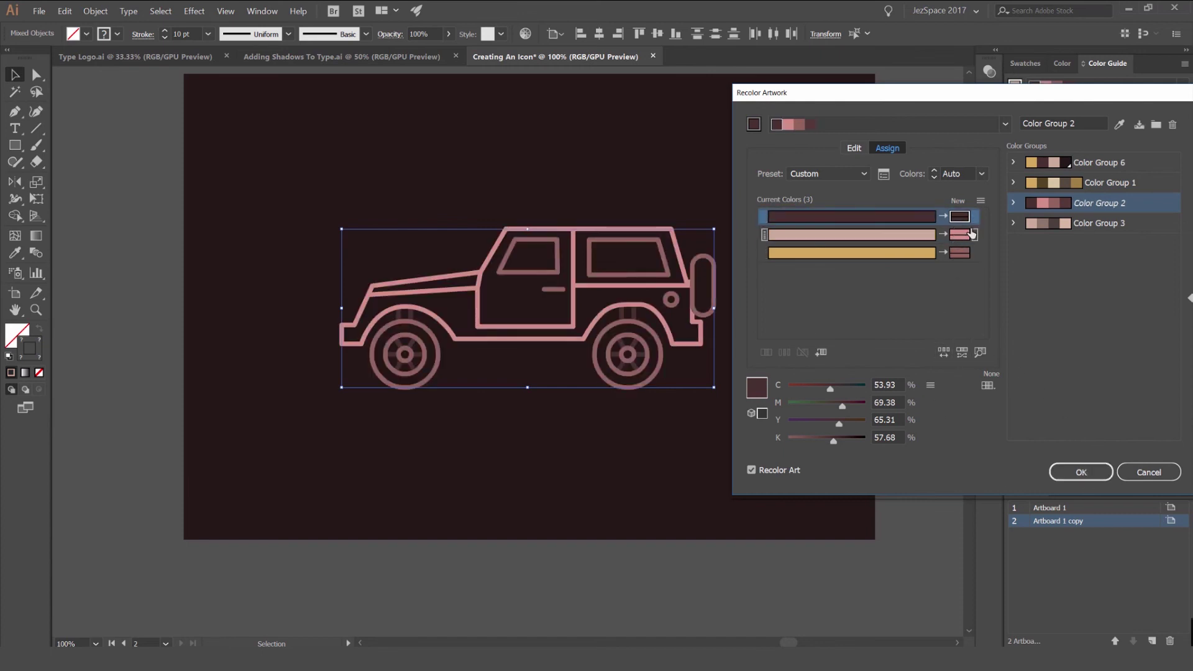
{"action": "left_click", "coordinate": [944, 352]}
{"action": "left_click", "coordinate": [944, 353]}
{"action": "left_click", "coordinate": [944, 353]}
{"action": "left_click", "coordinate": [944, 353]}
{"action": "left_click", "coordinate": [943, 352]}
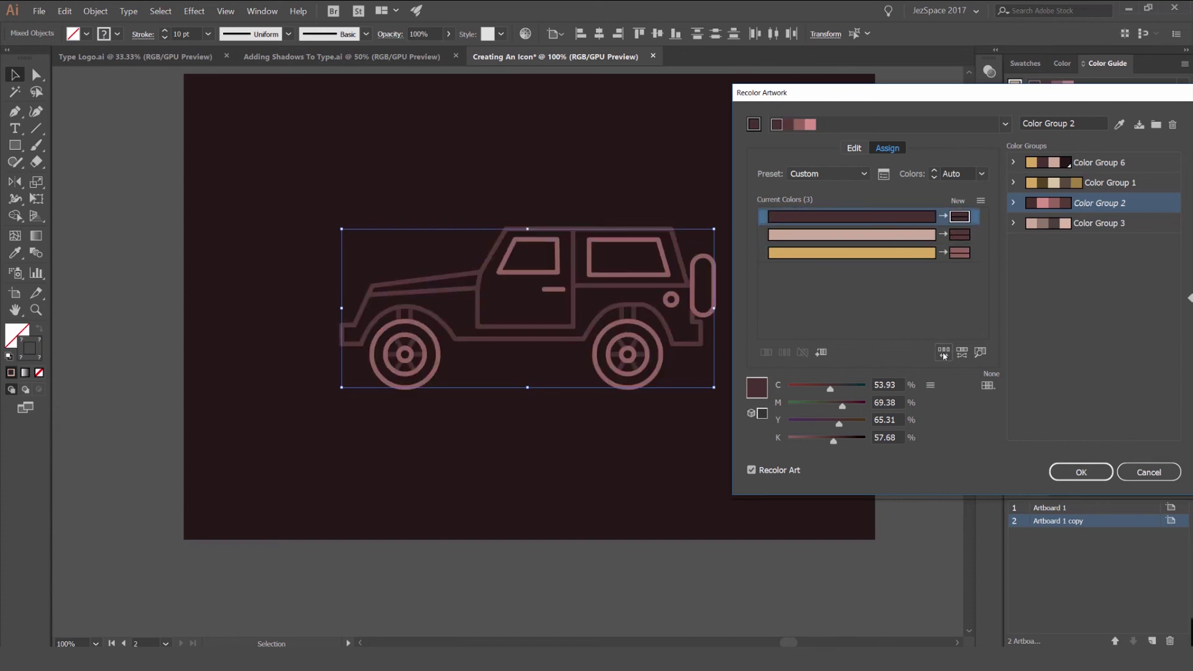
{"action": "left_click", "coordinate": [943, 353]}
{"action": "left_click", "coordinate": [943, 353]}
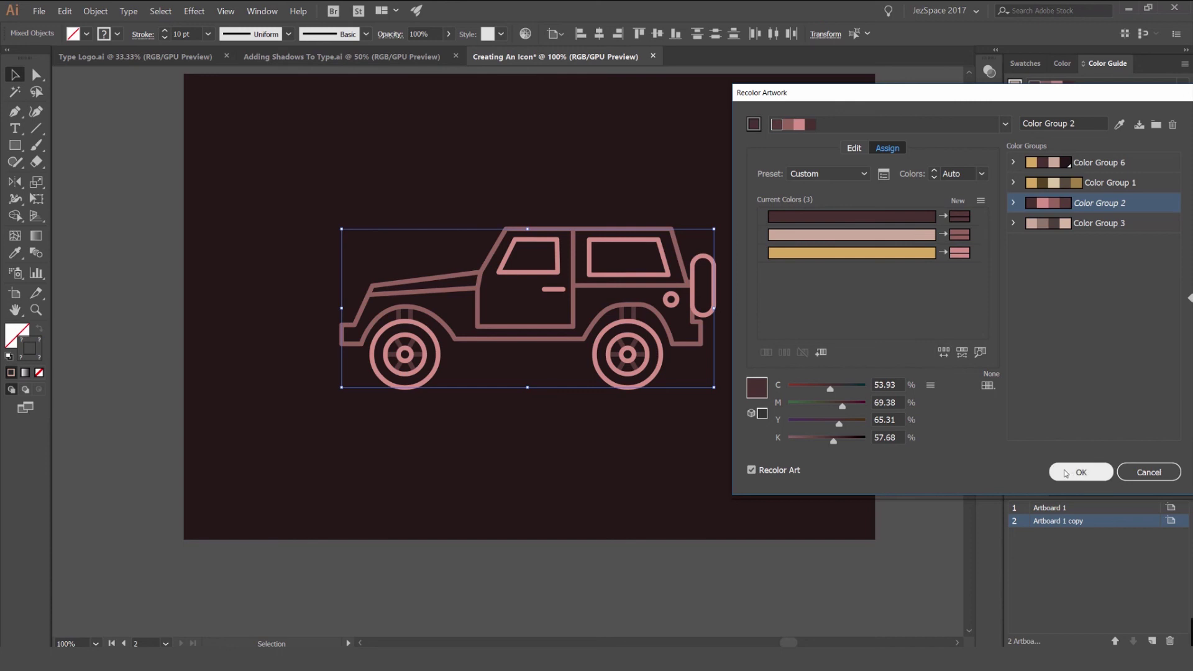
{"action": "left_click", "coordinate": [1080, 472]}
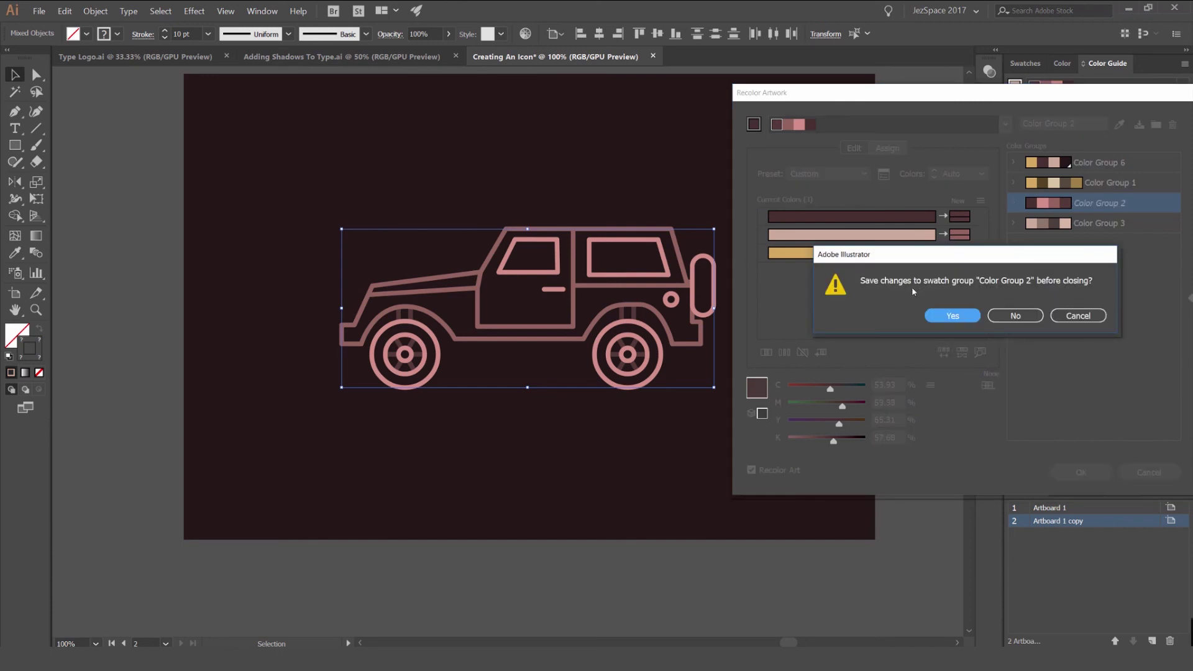
{"action": "left_click", "coordinate": [1015, 316]}
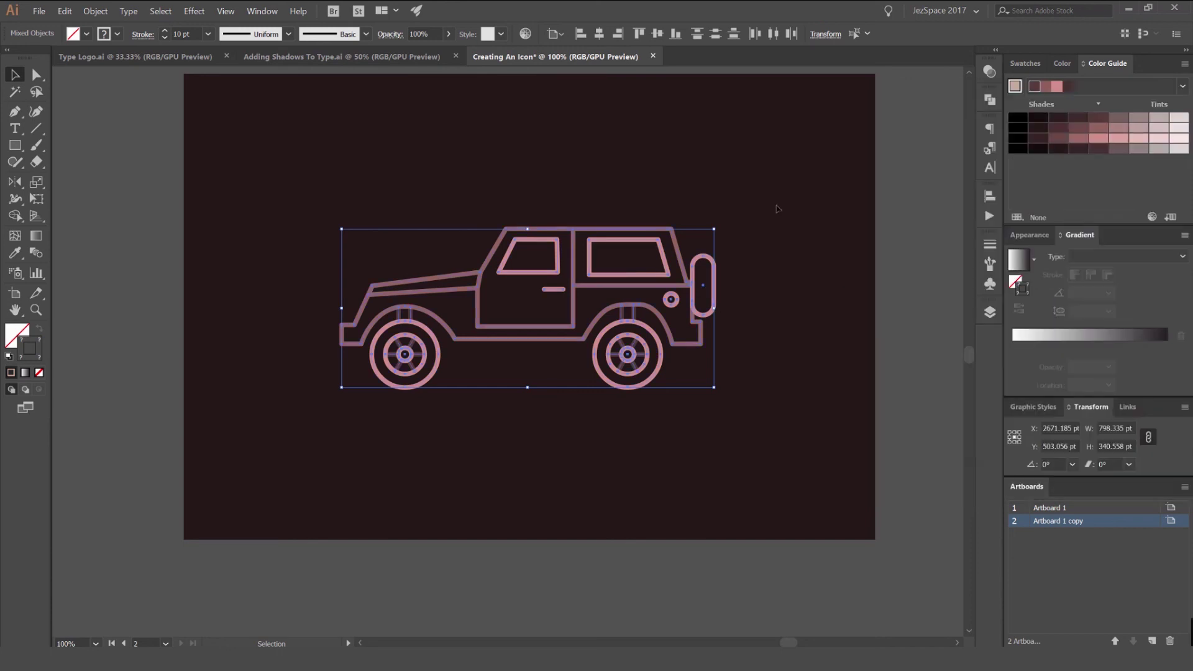
Scale the whole jeep down slightly about its center, keeping it in the middle of the dark artboard.
{"action": "left_click", "coordinate": [776, 209]}
{"action": "scroll", "coordinate": [759, 222], "scroll_direction": "down", "scroll_amount": 2}
{"action": "scroll", "coordinate": [768, 205], "scroll_direction": "up", "scroll_amount": 2}
{"action": "left_click", "coordinate": [719, 261]}
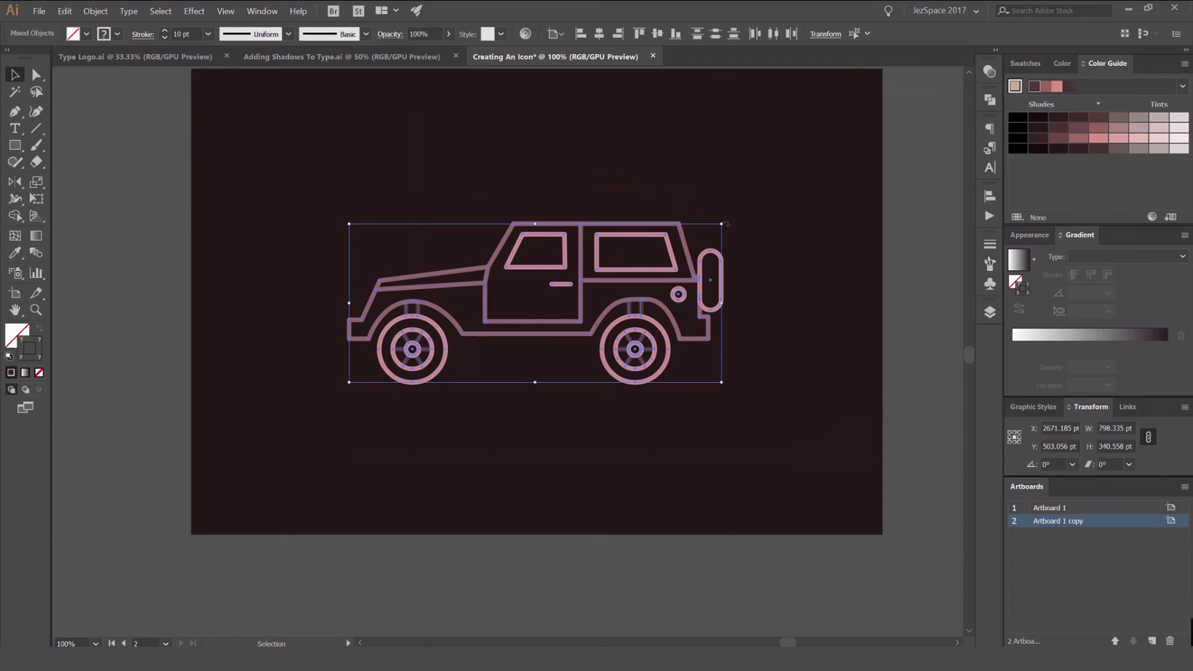
{"action": "left_click_drag", "start_coordinate": [723, 222], "coordinate": [687, 236]}
{"action": "left_click", "coordinate": [756, 205]}
{"action": "key", "text": "ctrl+z"}
{"action": "key", "text": "ctrl+z"}
{"action": "key", "text": "ctrl+z"}
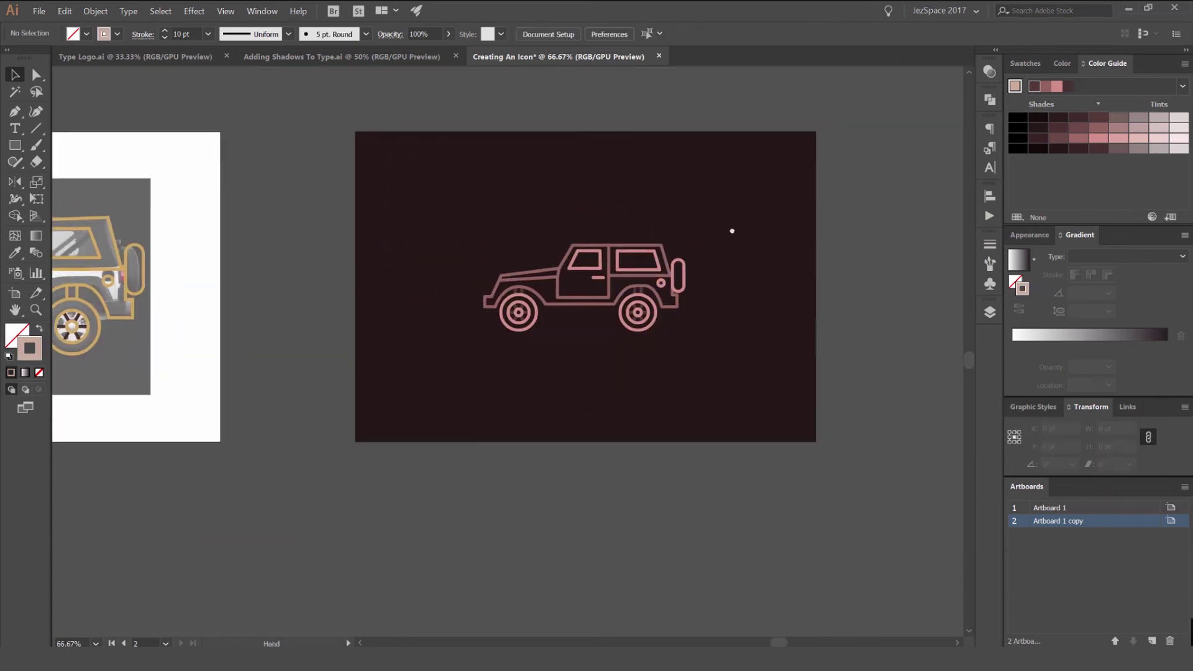